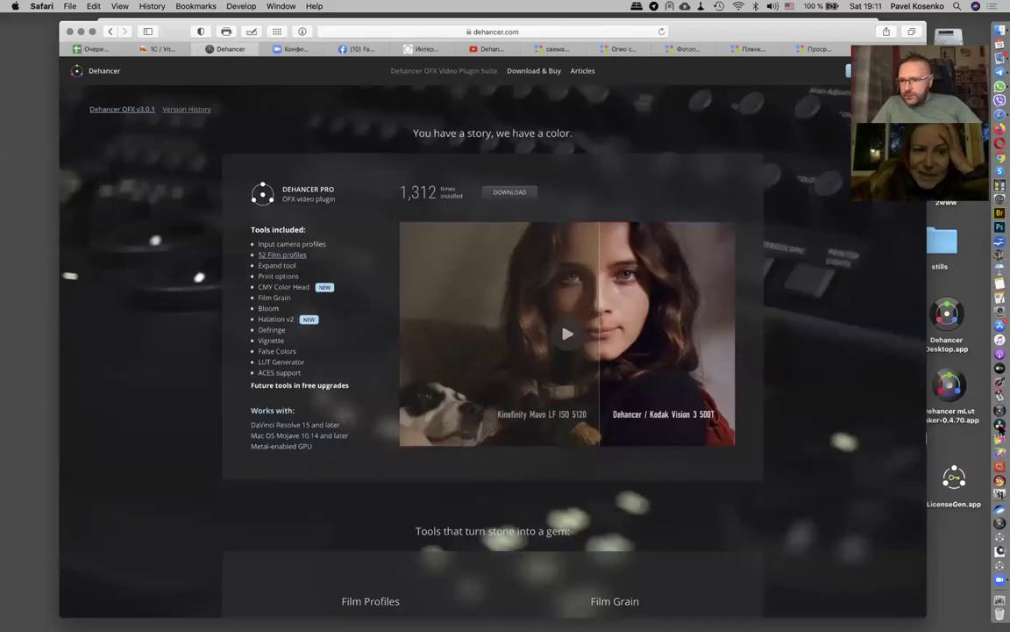
Launch DaVinci Resolve from the Dock so the Project Manager appears
click(1000, 425)
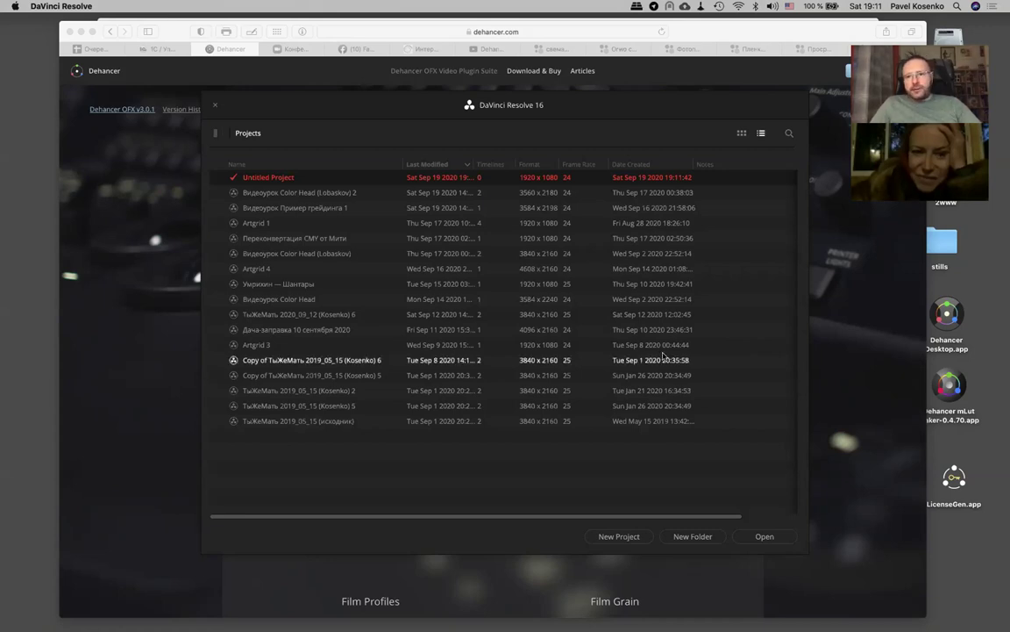
Start a new project, type its name in Russian as 'Экскурсия по DaVinci Resolve', and create it
click(619, 536)
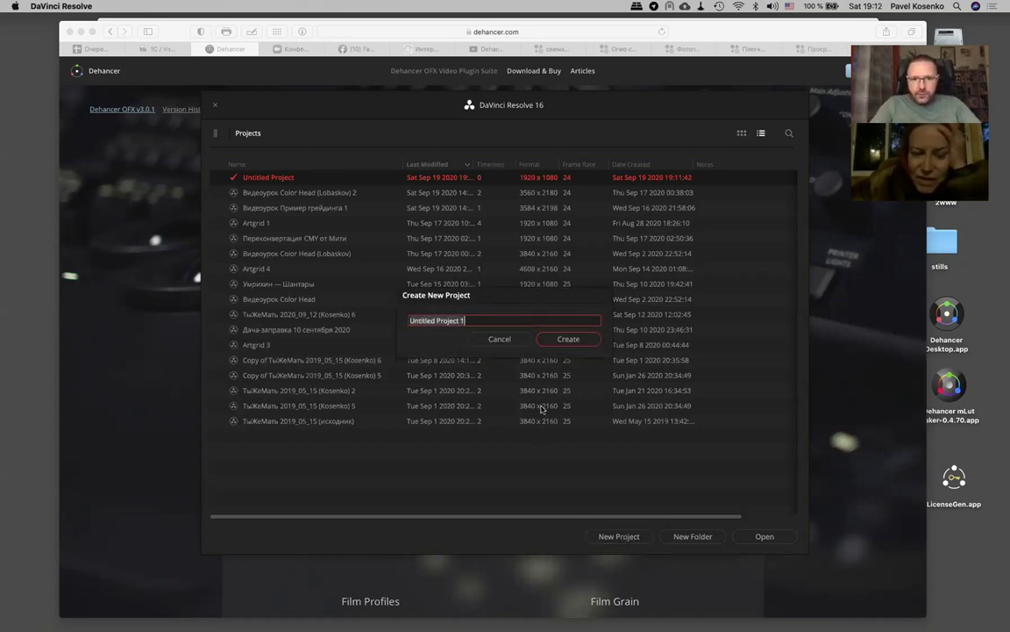
key(ctrl+space)
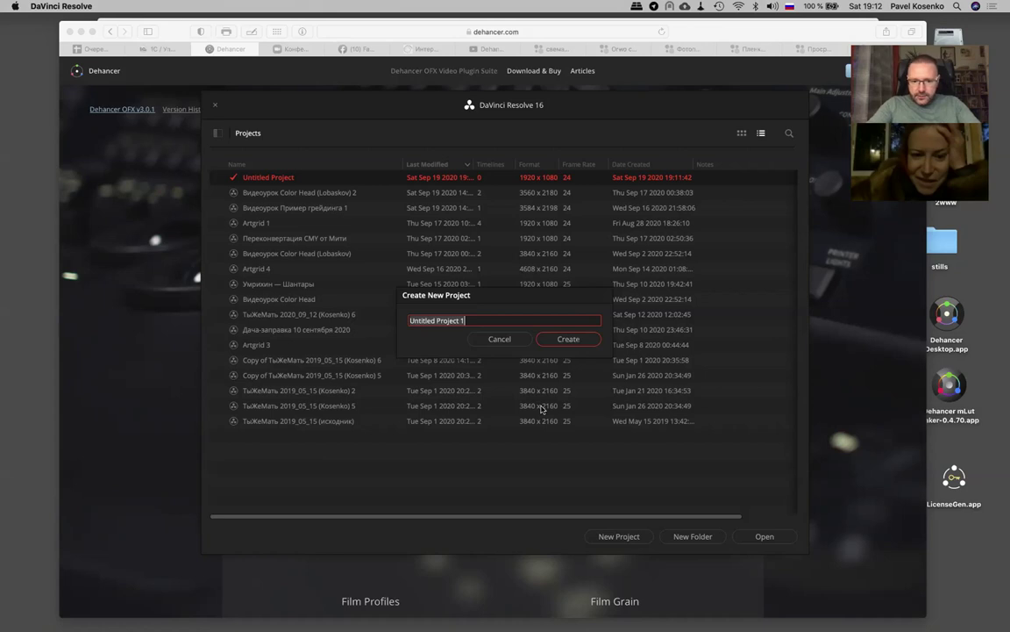
text(Зри)
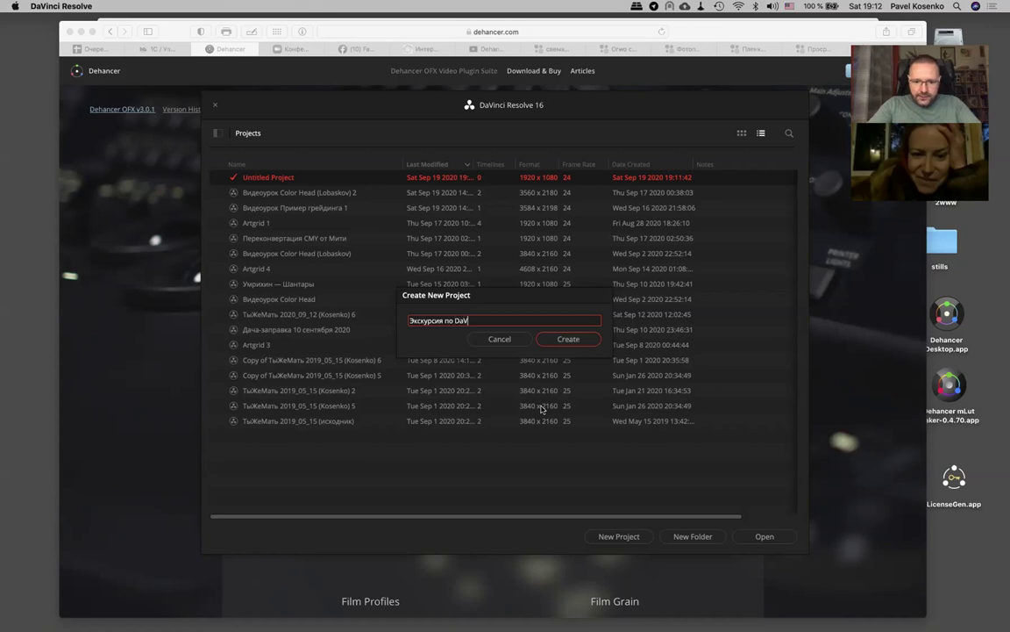
text(inci R)
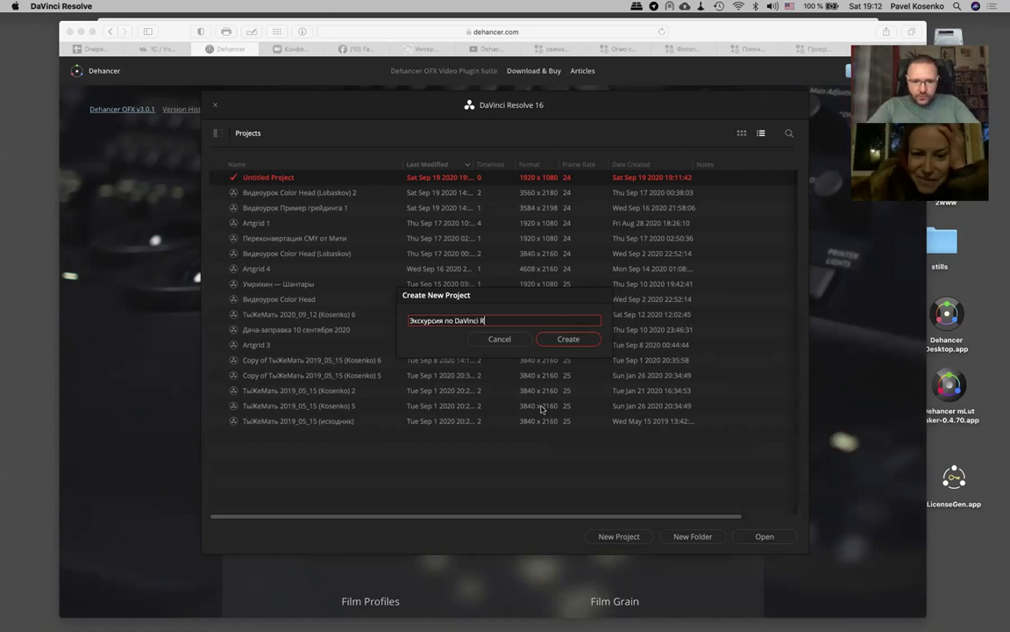
text(esolve)
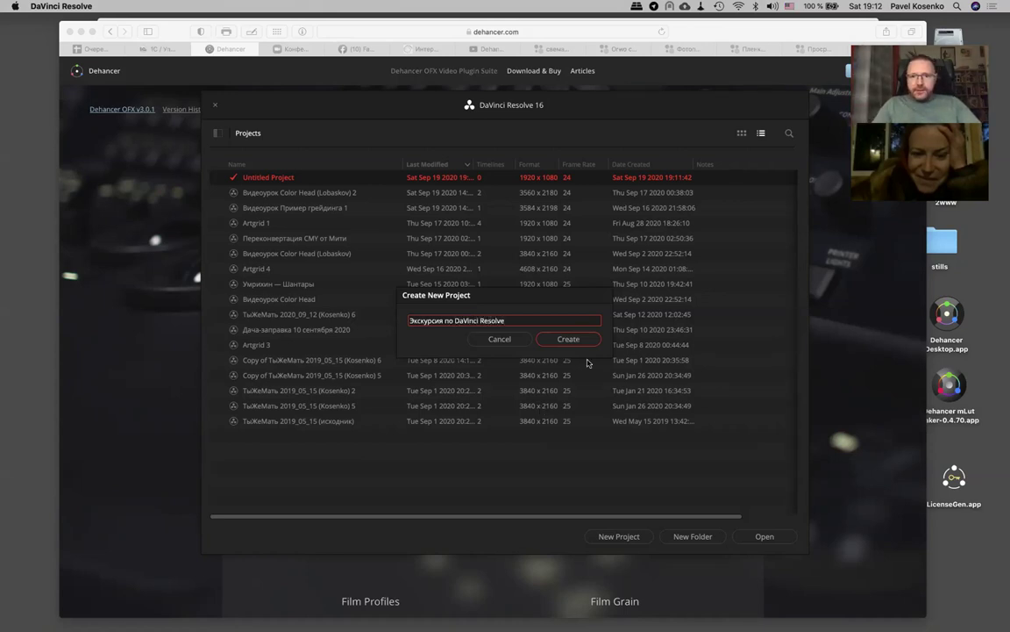
click(576, 340)
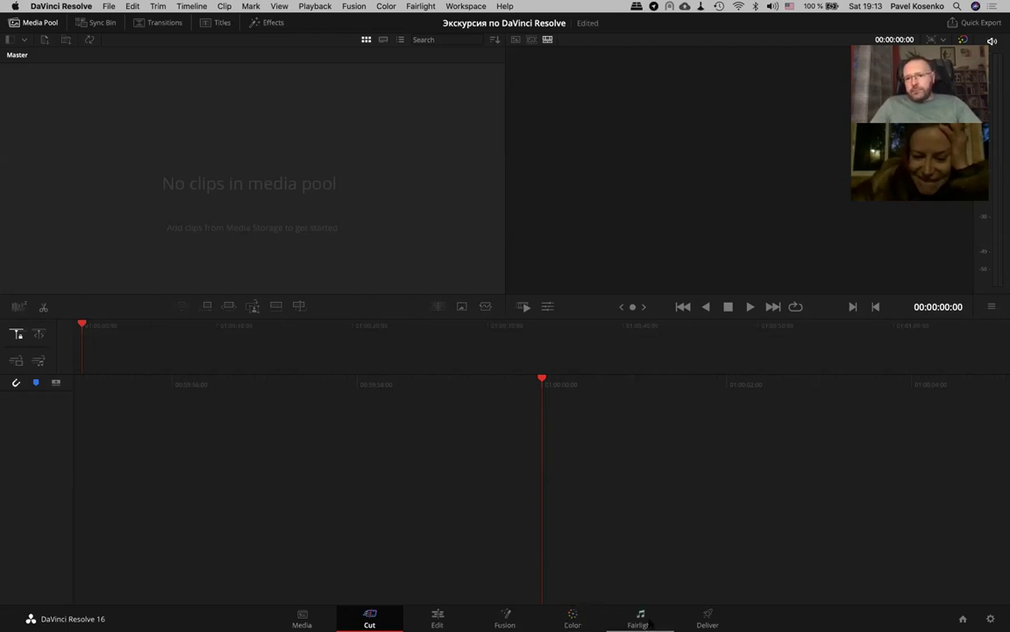
Tour the Fairlight, Deliver, Media and Cut pages, finishing on the Edit page
click(649, 623)
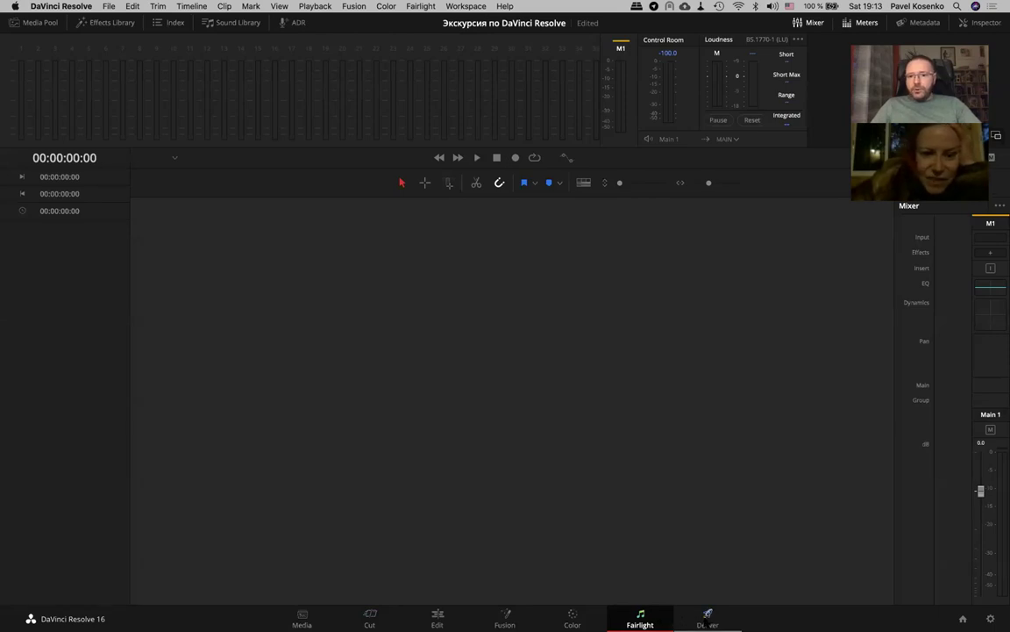
click(707, 619)
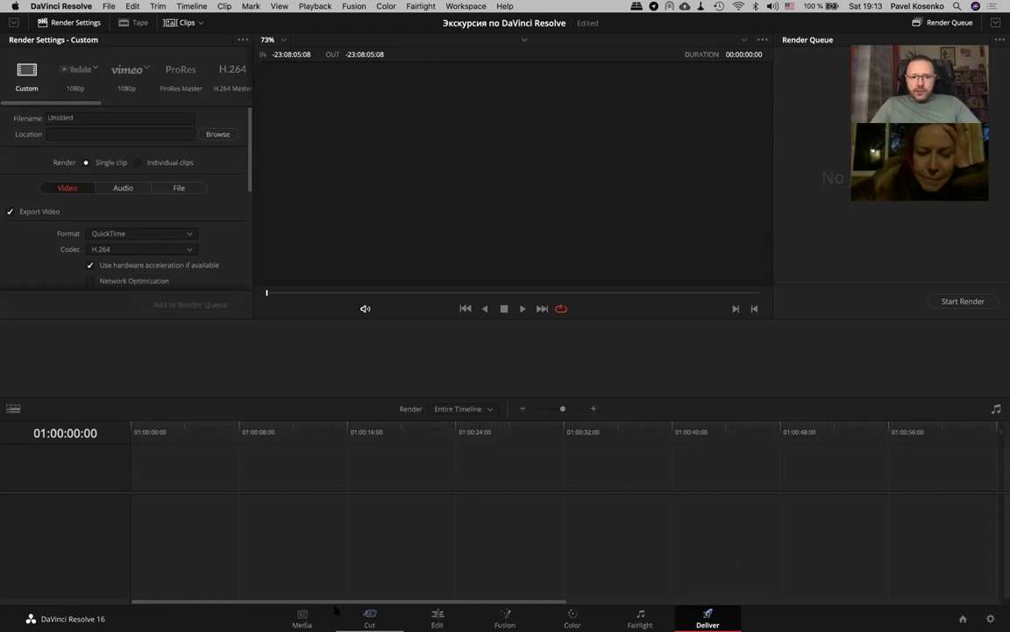
click(302, 617)
click(369, 616)
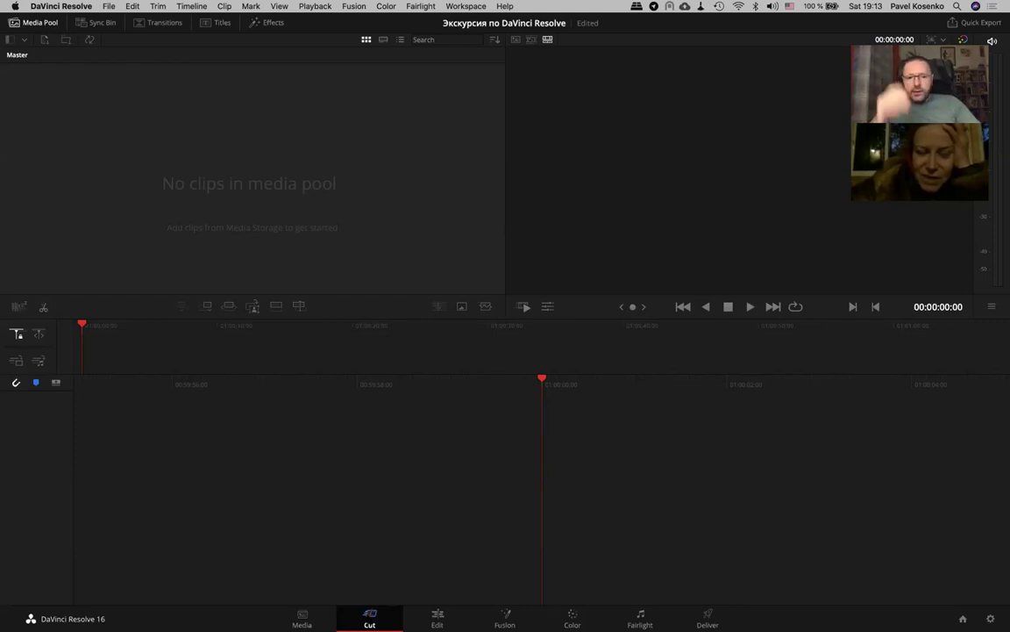
click(302, 619)
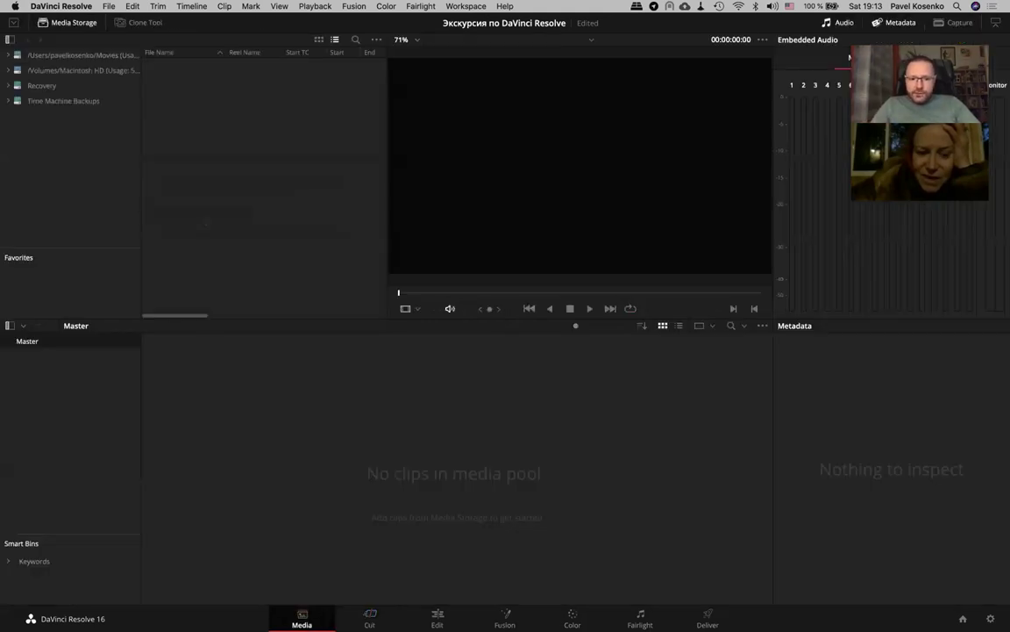
click(368, 620)
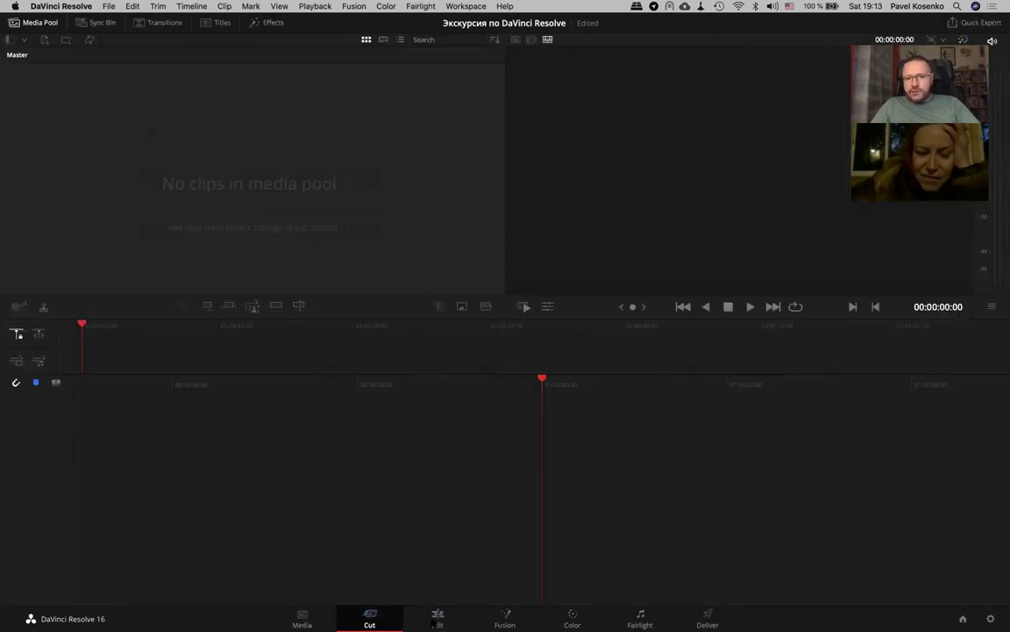
click(436, 624)
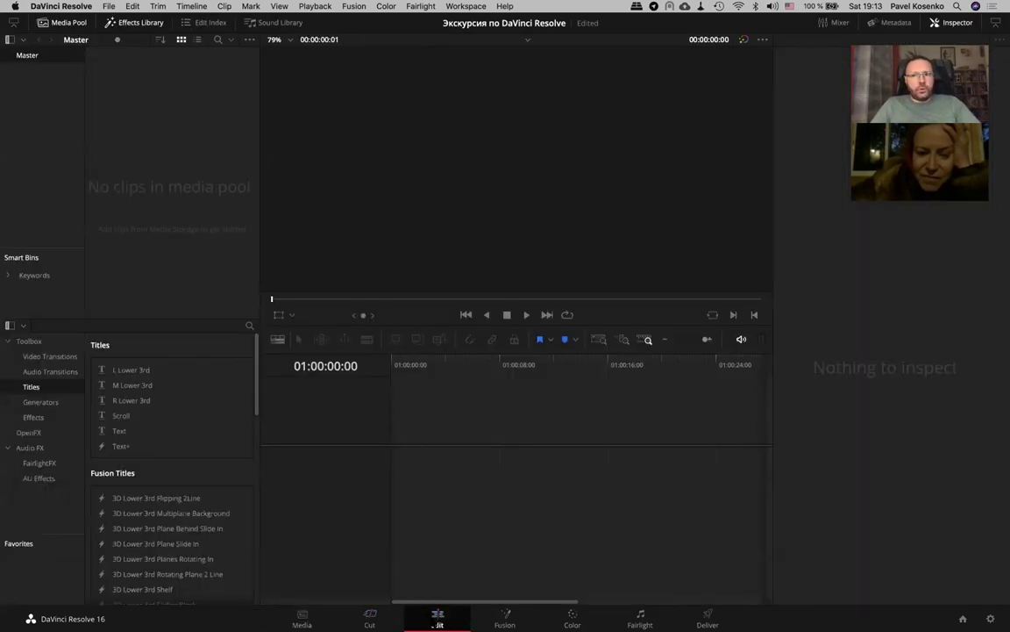
click(367, 623)
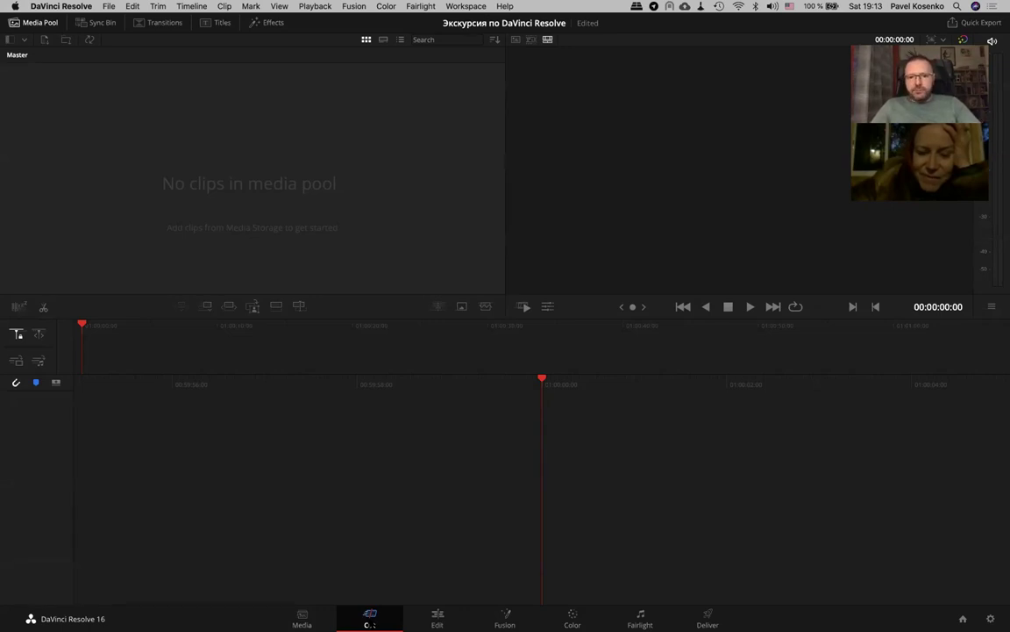
click(436, 619)
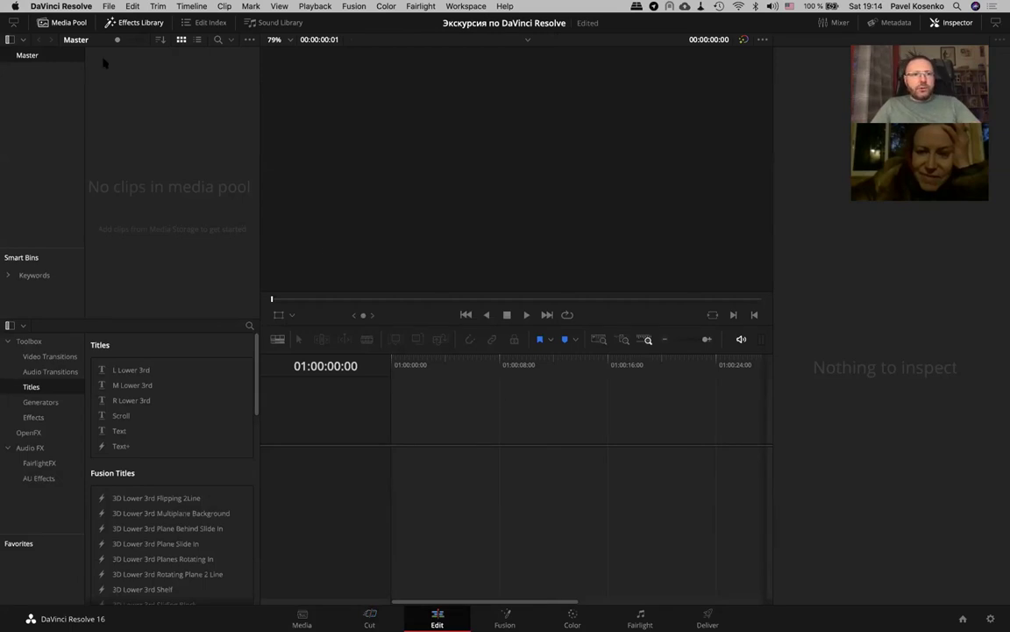
Toggle the Media Pool panel off and back on, then bring Safari forward
click(69, 23)
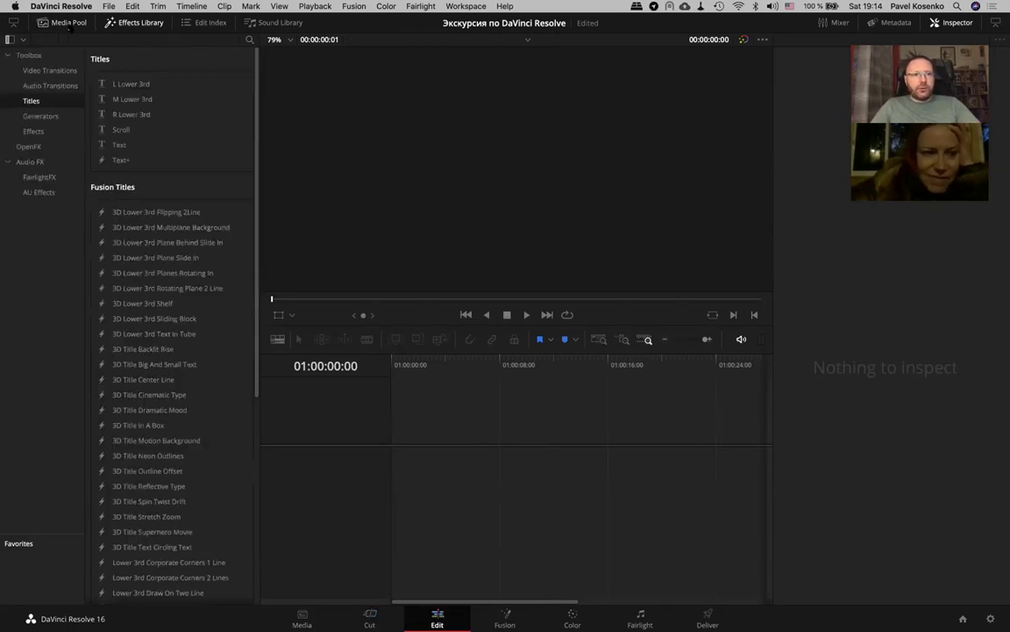
click(69, 24)
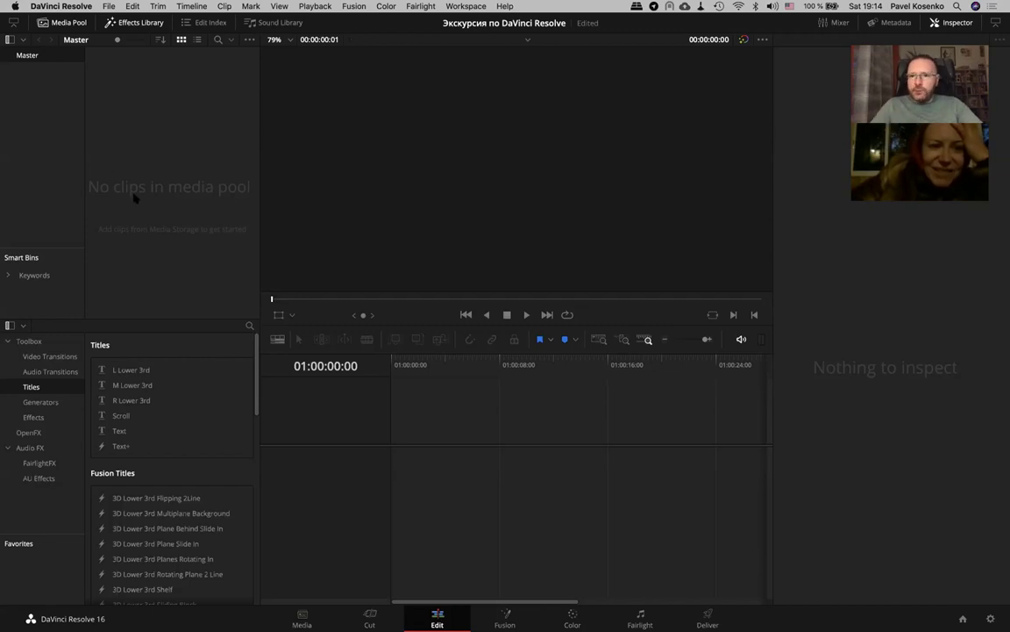
click(1000, 31)
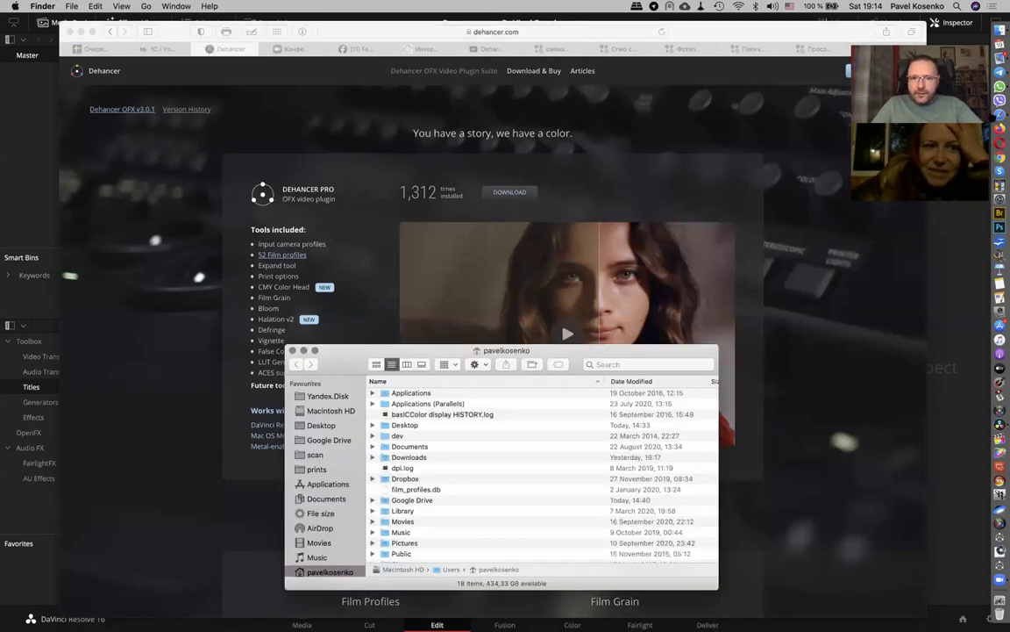
In Finder, open Desktop > Dehancer Footages > artgrid-04 and drag all three clips onto the Resolve timeline
key(super+Tab)
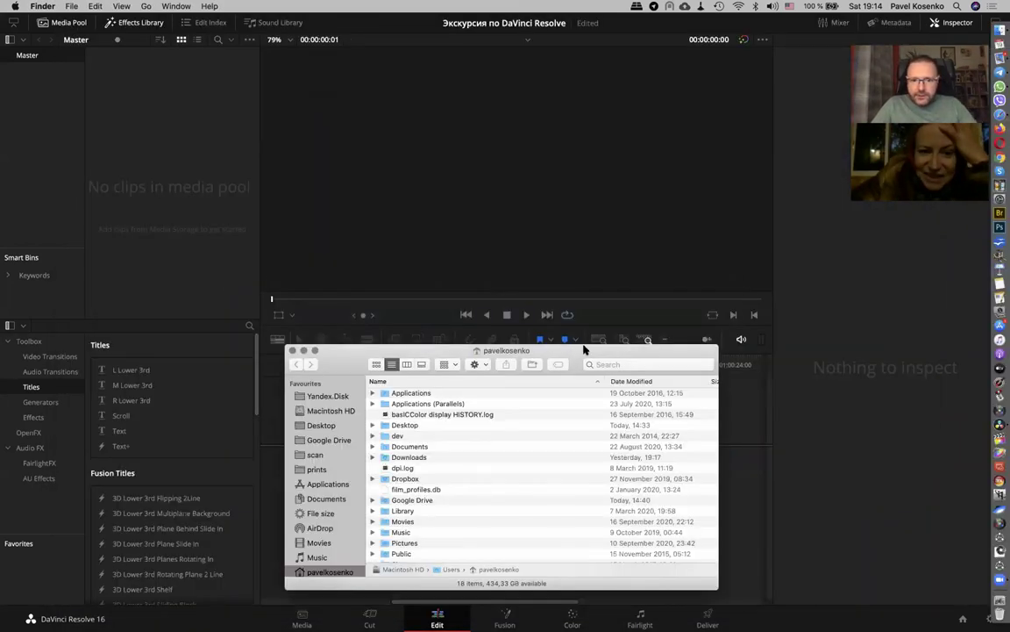
drag(578, 349, 619, 270)
click(360, 347)
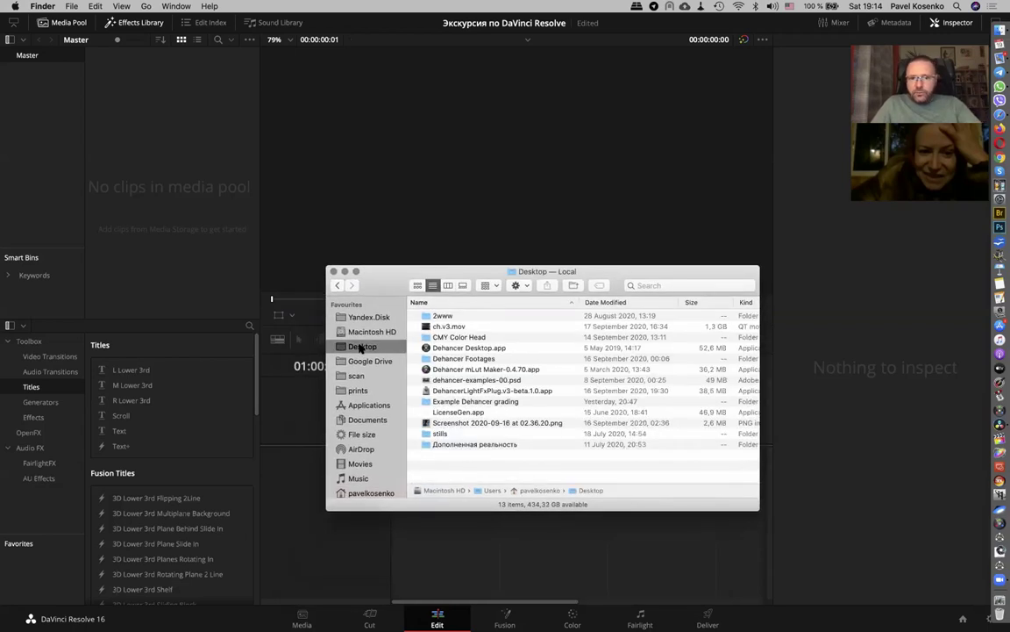
double_click(470, 359)
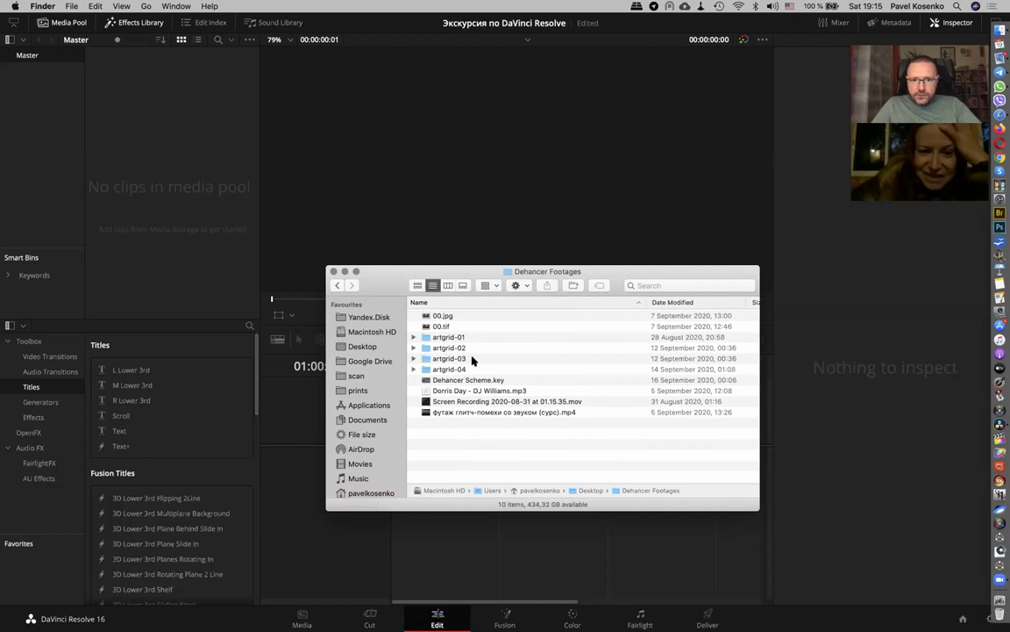
double_click(474, 370)
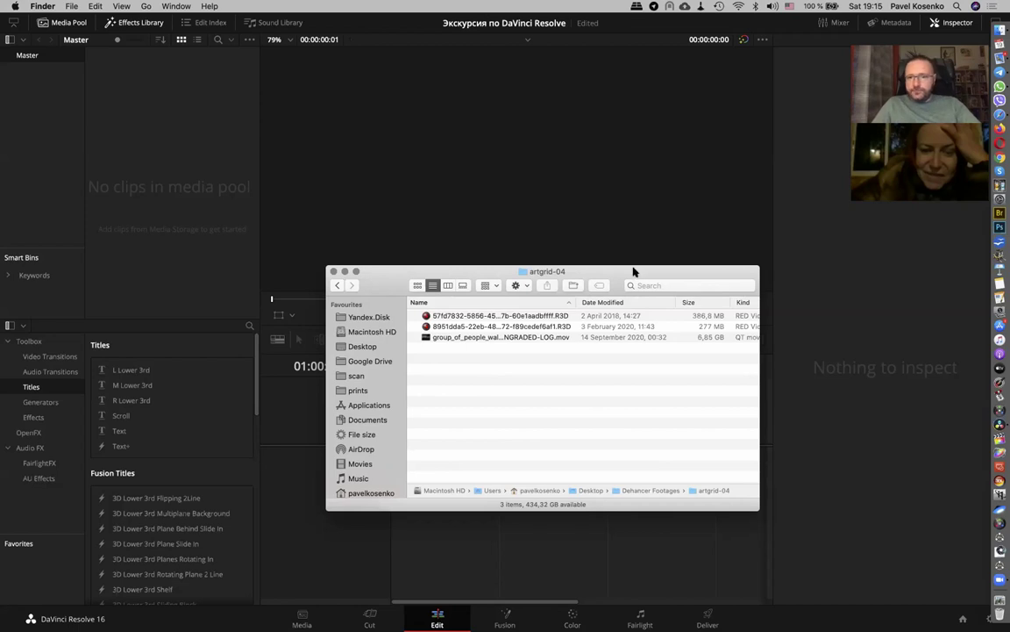
drag(634, 271, 850, 328)
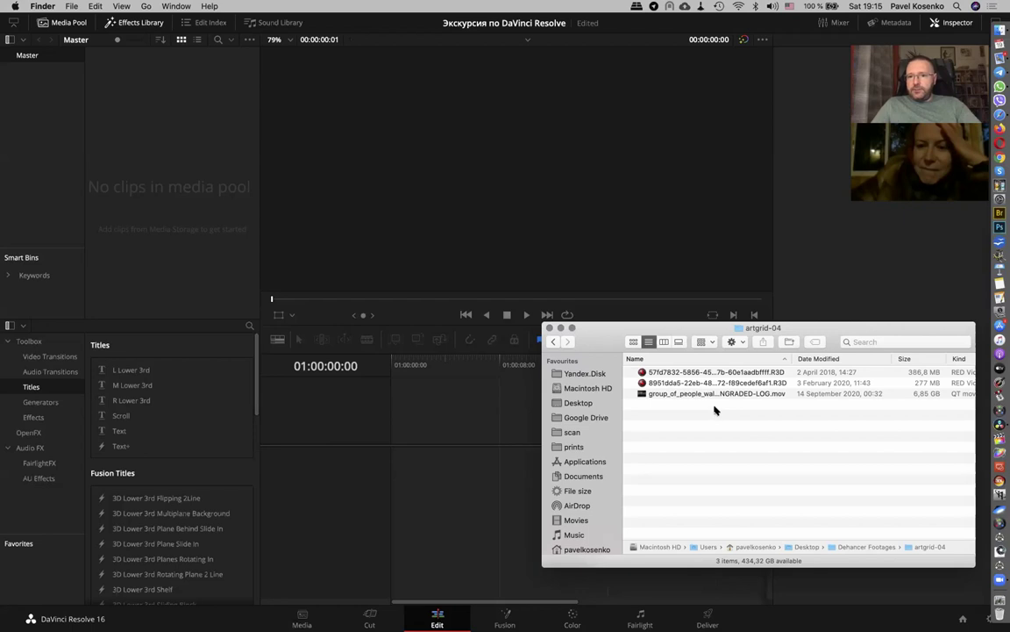
key(super+a)
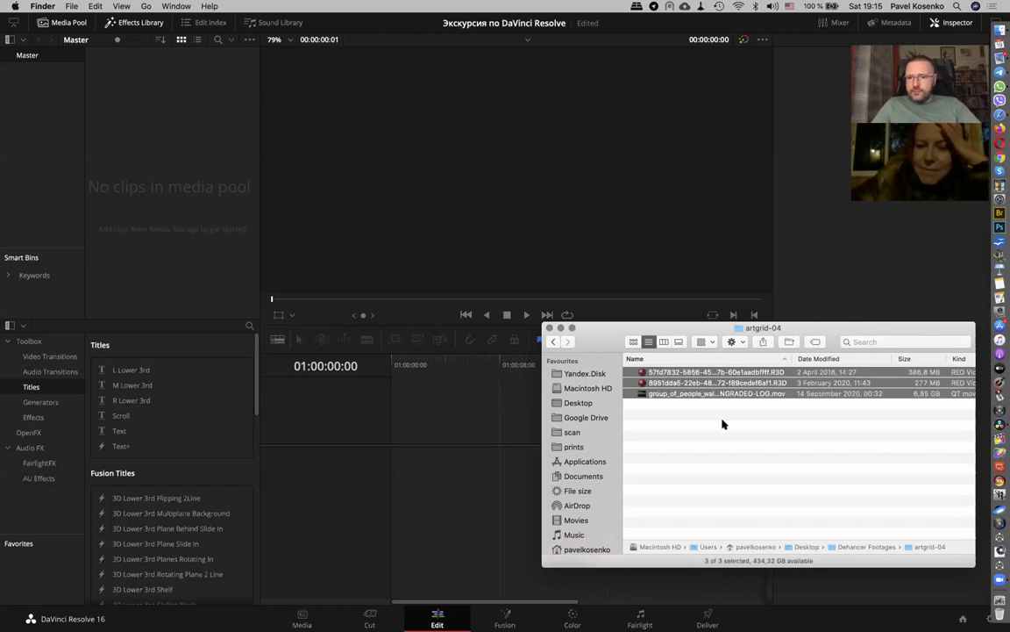
mouse_move(666, 383)
mouse_down()
mouse_move(431, 444)
mouse_move(425, 438)
mouse_up()
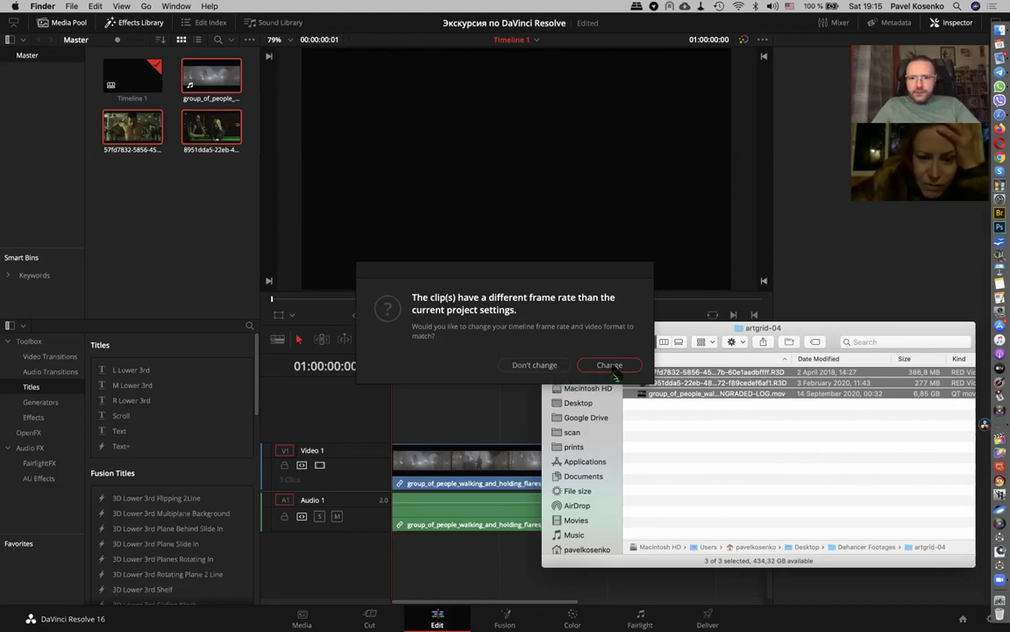
Accept the frame-rate change, undo the timeline import, and retry dragging the files onto the timeline
click(549, 366)
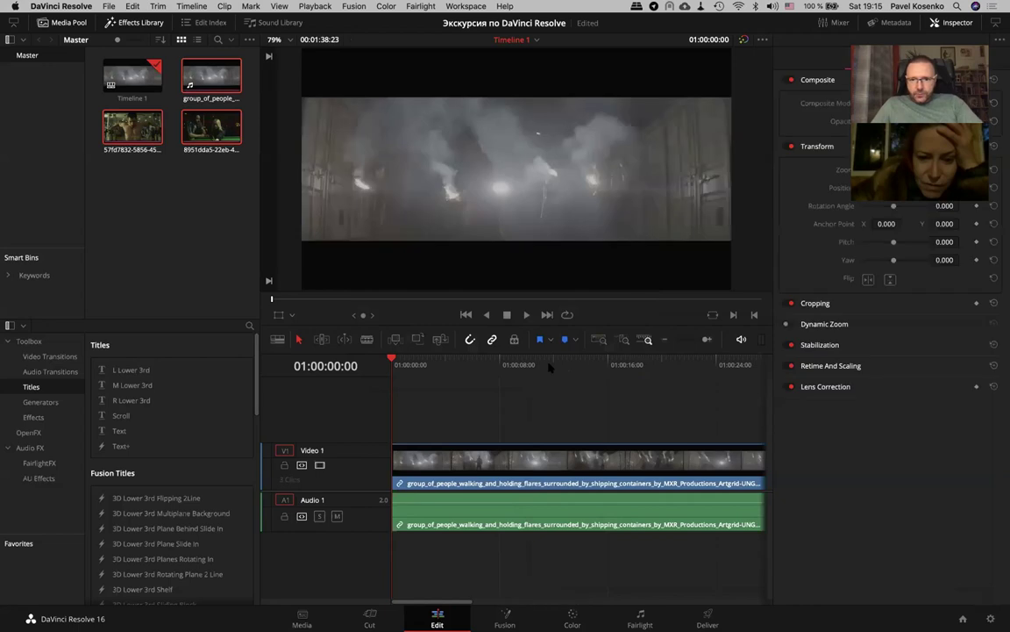
key(super+z)
key(super+z)
key(super+Tab)
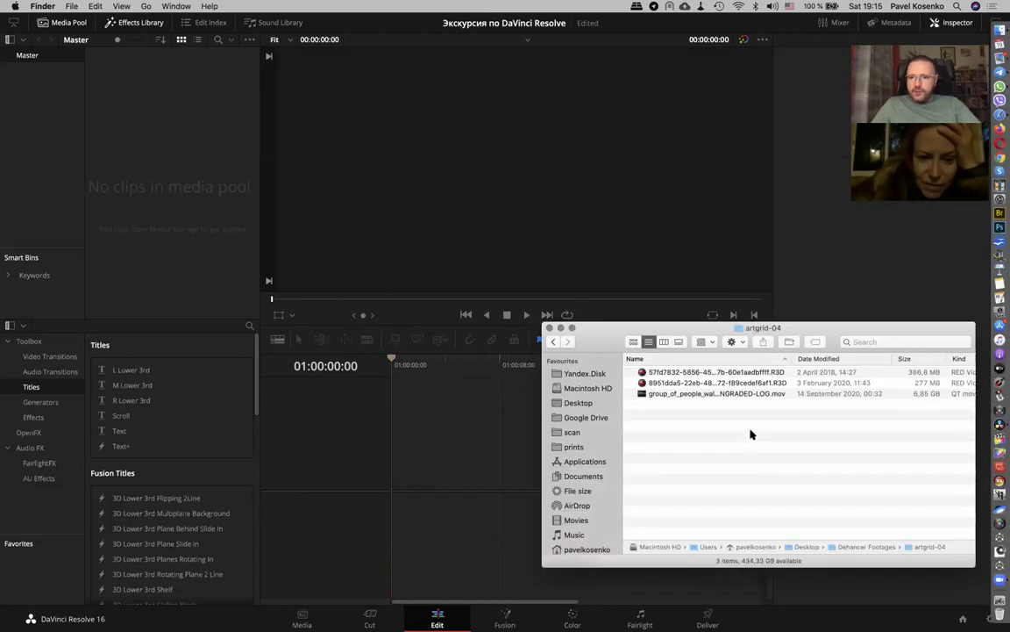
mouse_move(706, 383)
mouse_down()
mouse_move(516, 456)
mouse_move(392, 413)
mouse_up()
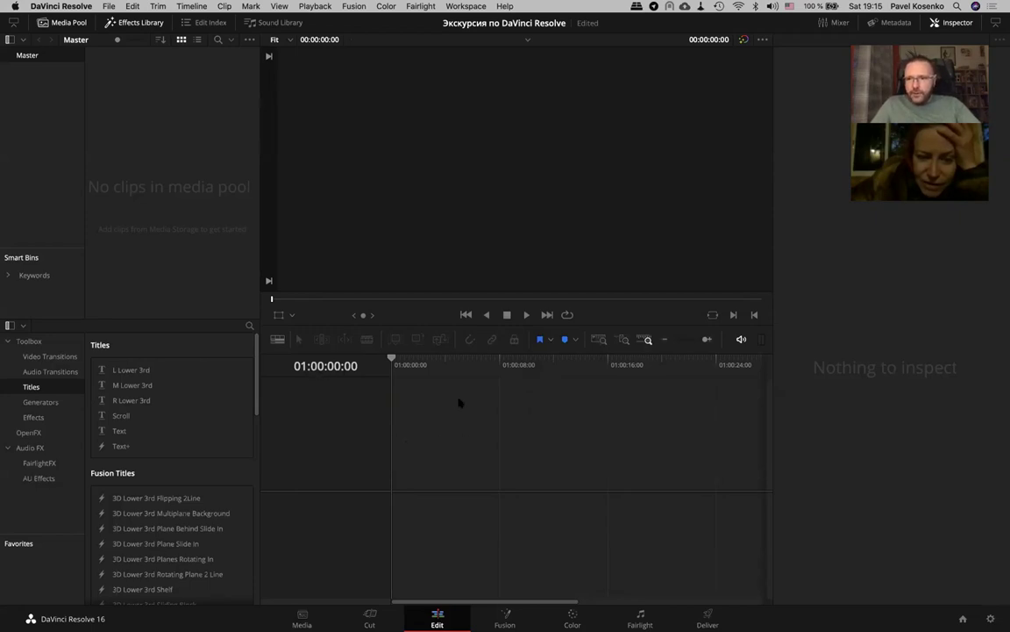
Switch back to the artgrid-04 Finder window and drag the three footage files into the Media Pool
key(super+Tab)
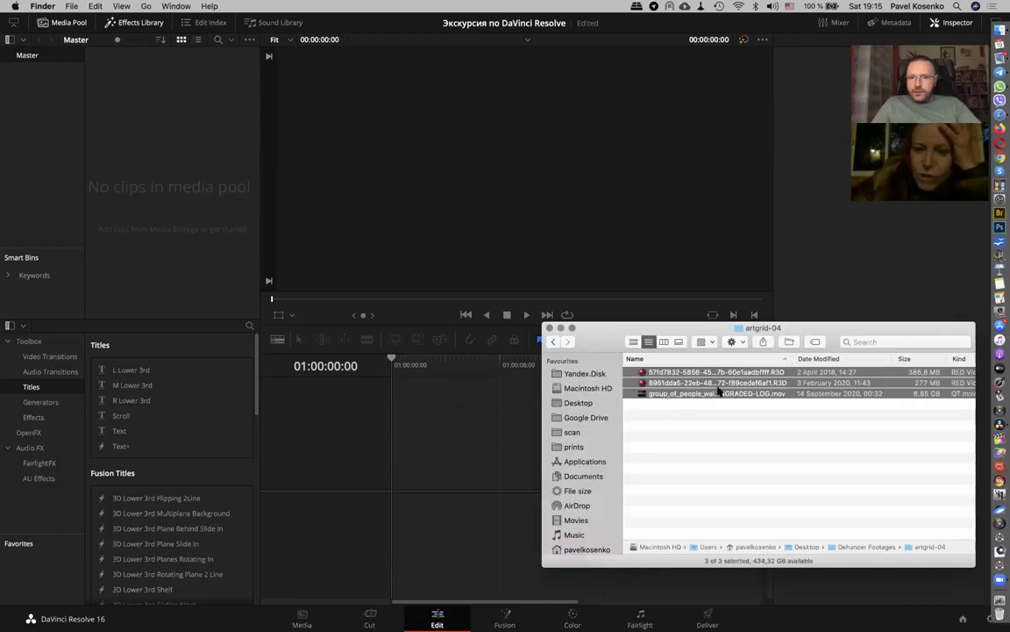
key(super+Tab)
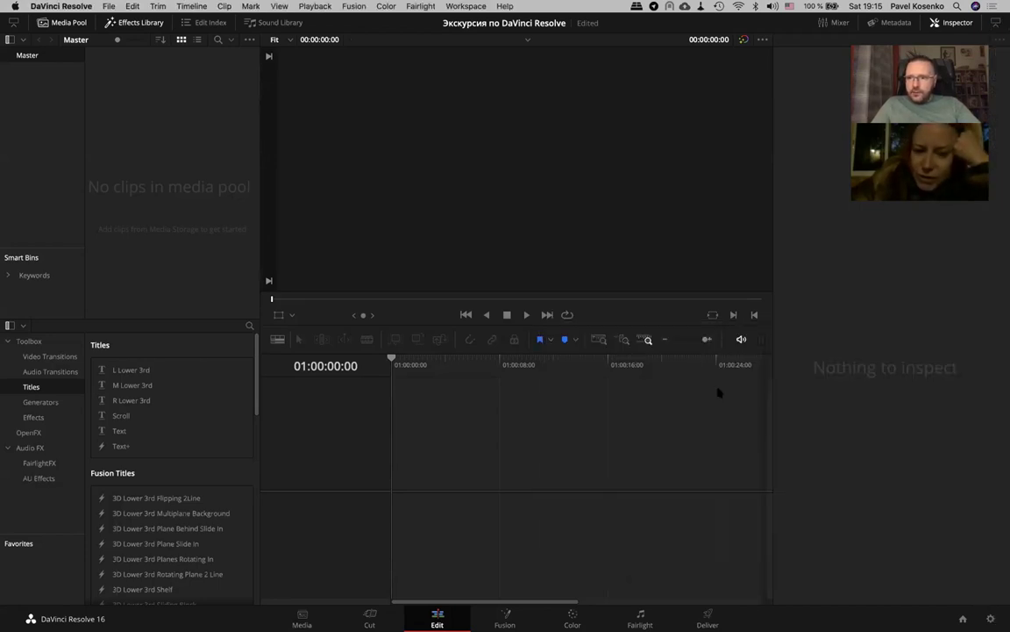
key(super+Tab)
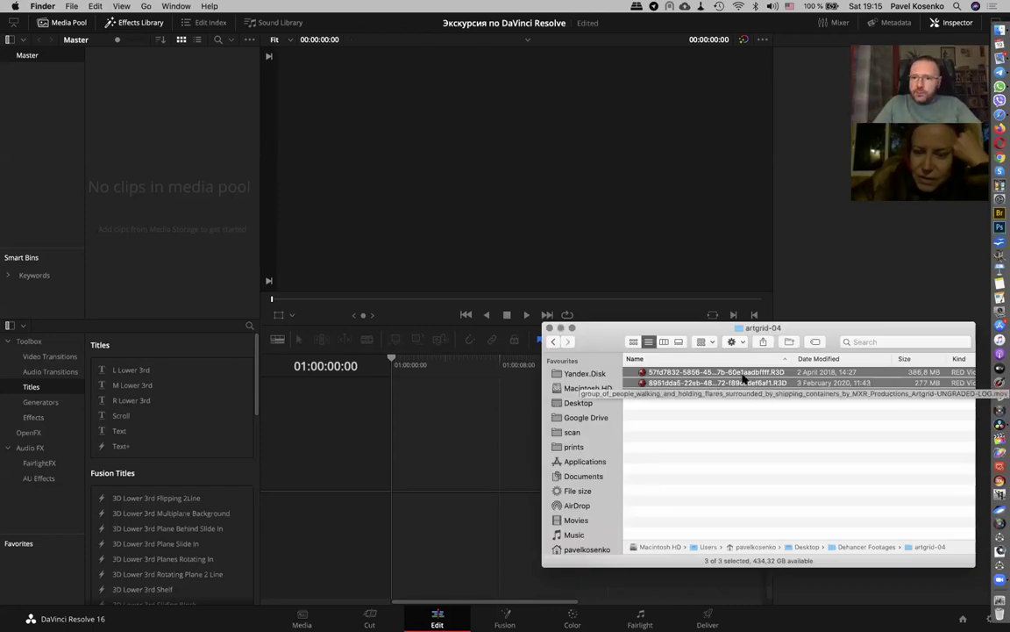
mouse_move(718, 392)
mouse_down()
mouse_move(746, 380)
mouse_move(200, 130)
mouse_up()
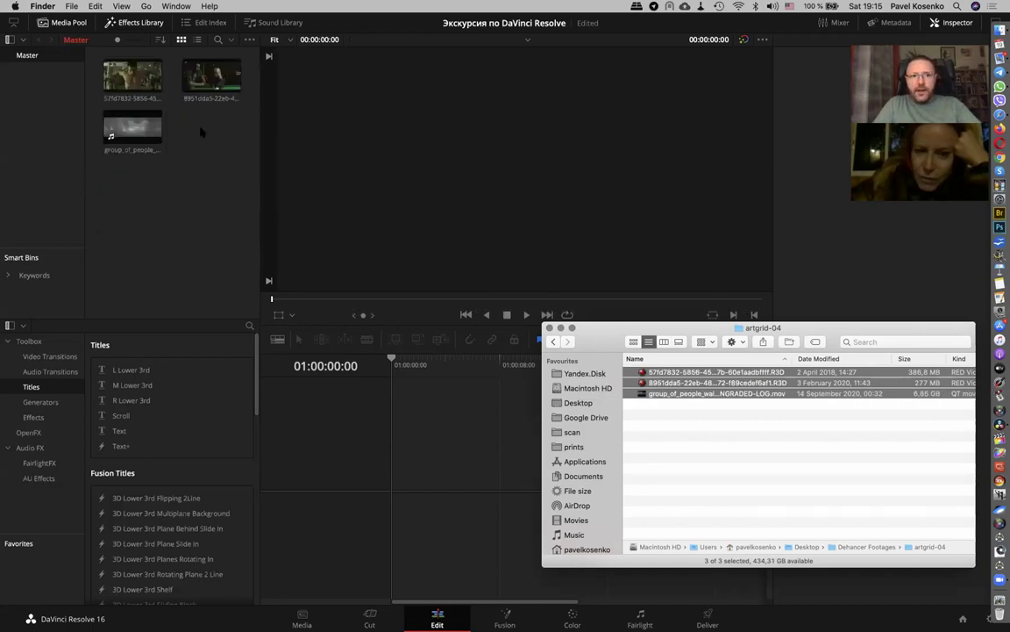
Drag the three Media Pool clips in order onto Video 1, ending with group_of_people and its audio
click(181, 120)
drag(132, 77, 392, 473)
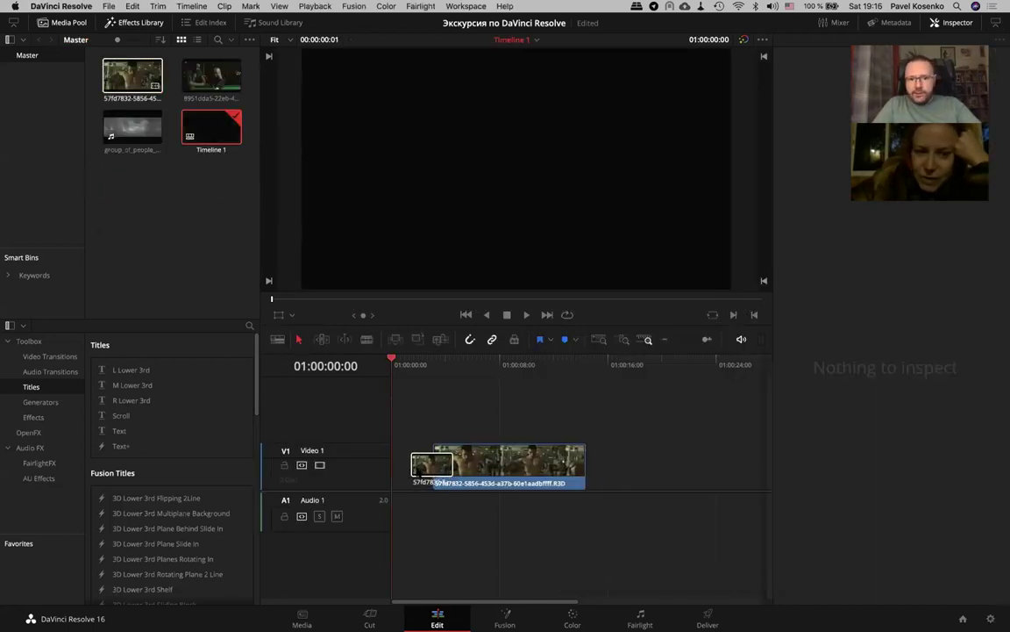
mouse_move(211, 78)
mouse_down()
mouse_move(583, 443)
mouse_move(496, 439)
mouse_up()
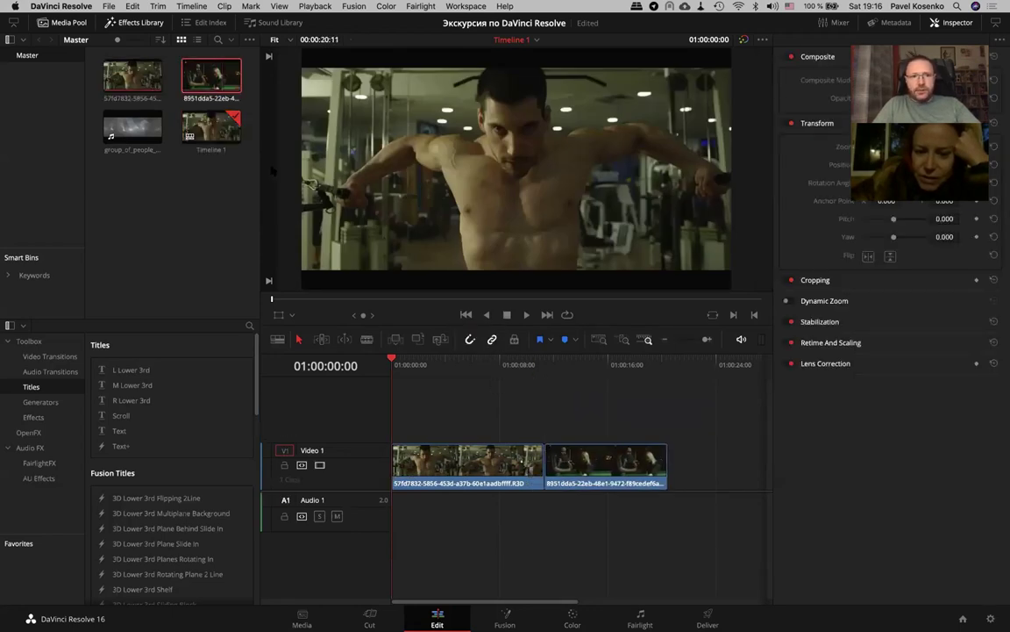
mouse_move(131, 127)
mouse_down()
mouse_move(681, 474)
mouse_move(669, 473)
mouse_up()
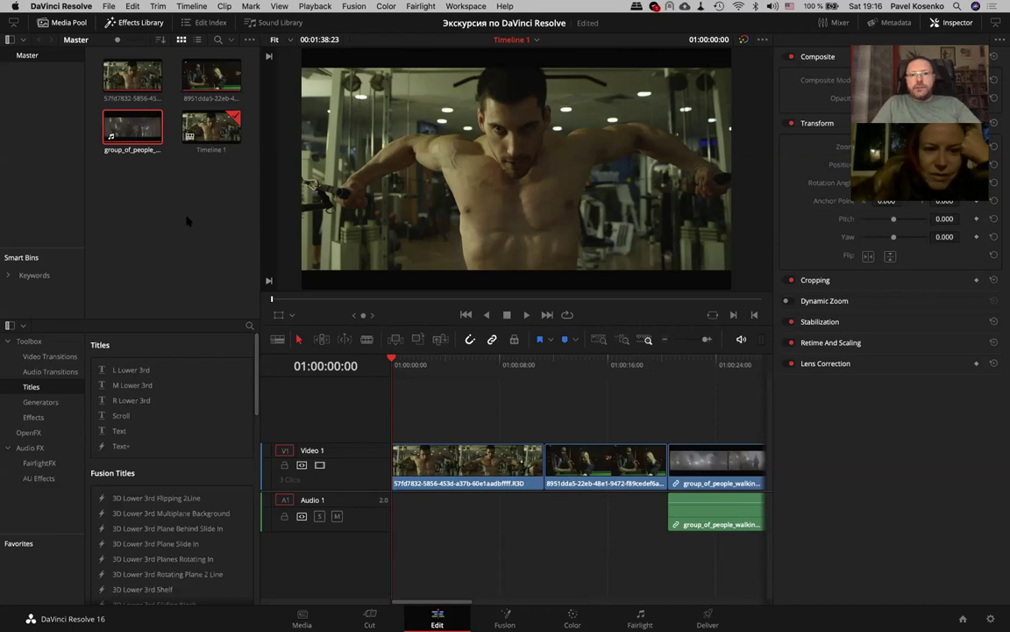
key(super+Tab)
key(super+Tab)
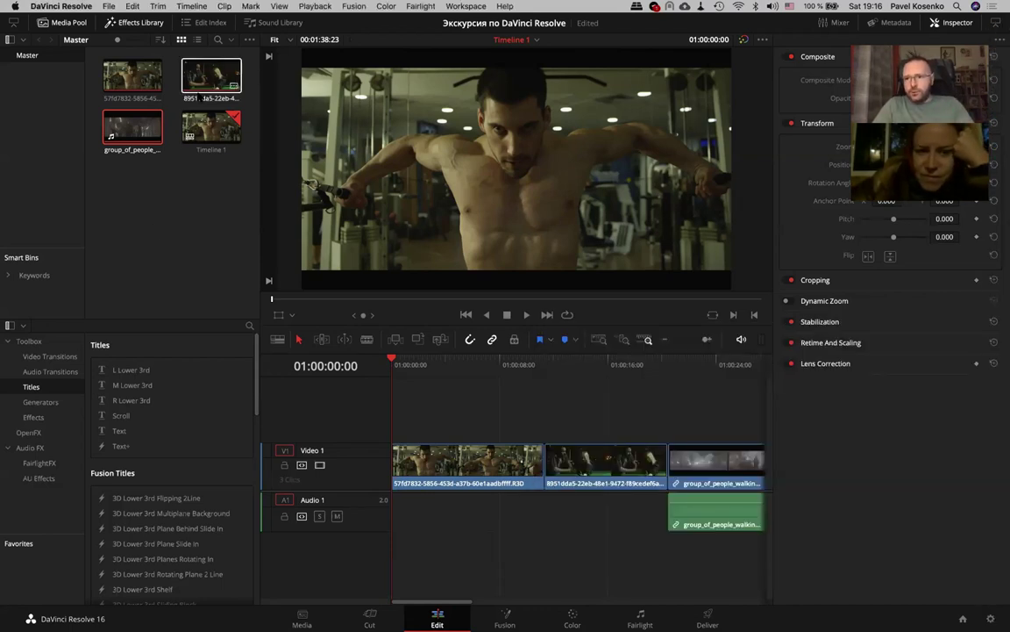
click(304, 619)
click(7, 70)
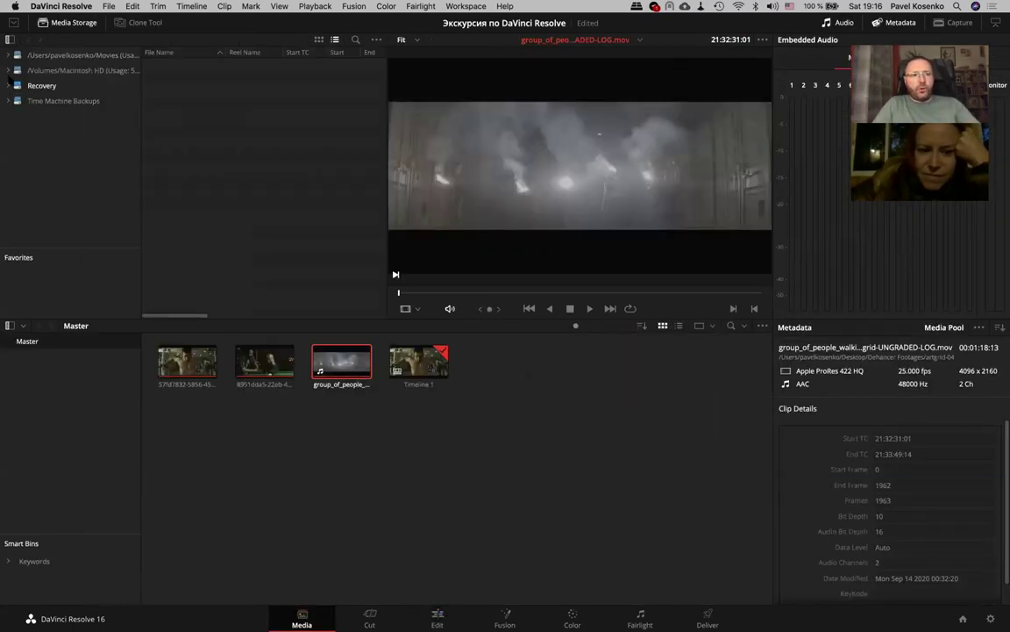
click(8, 70)
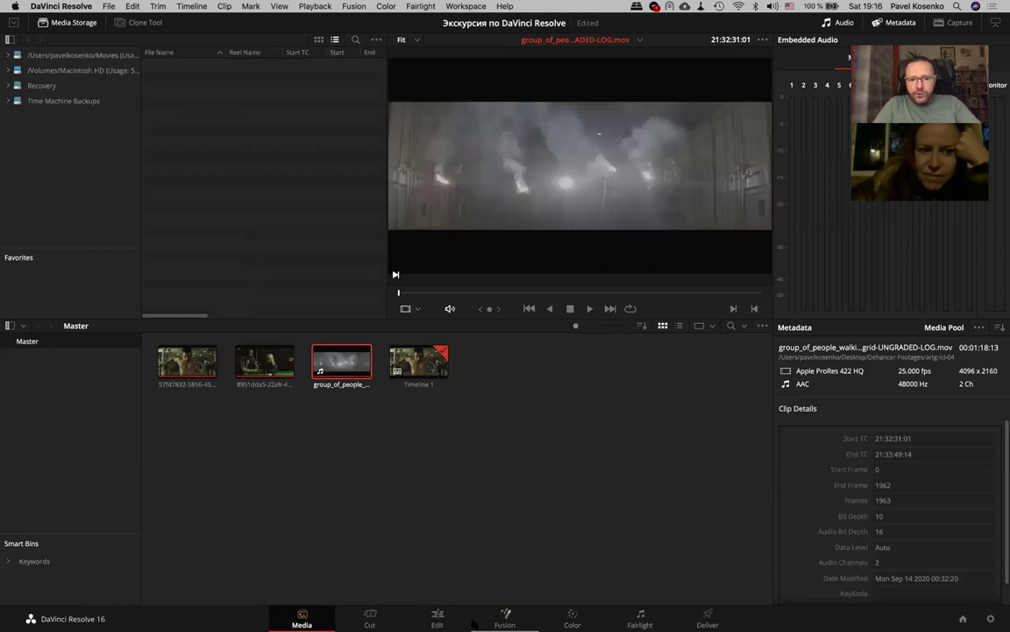
click(436, 621)
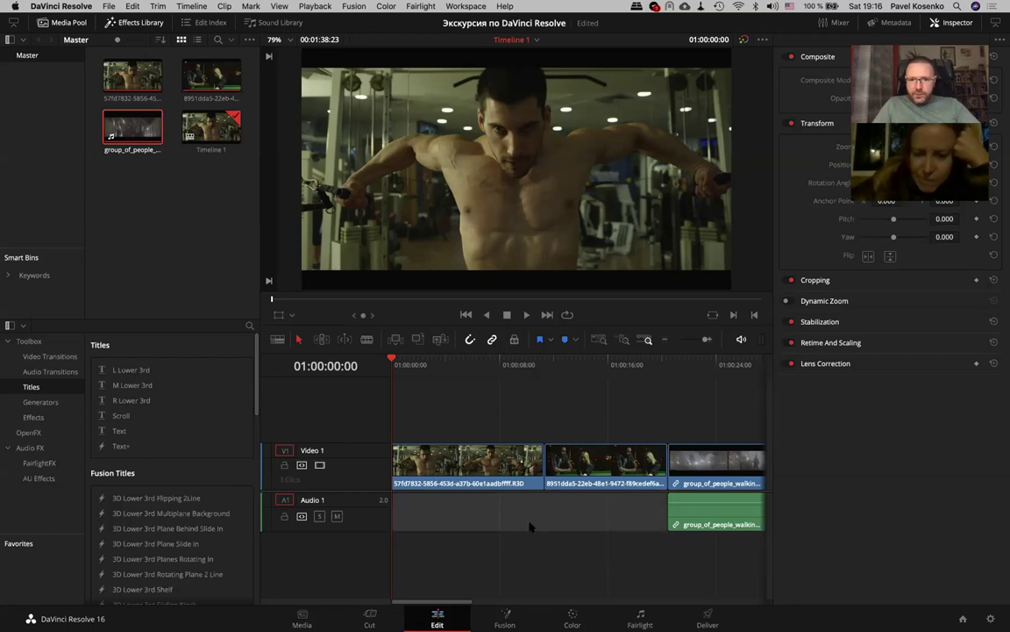
scroll(530, 526, right, 5)
scroll(539, 525, right, 7)
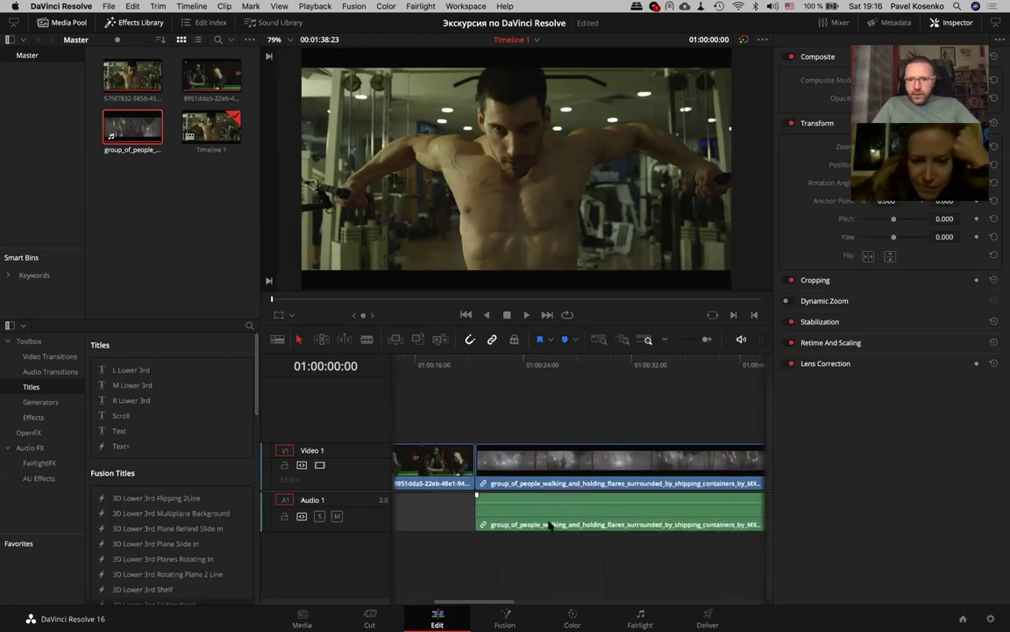
click(598, 510)
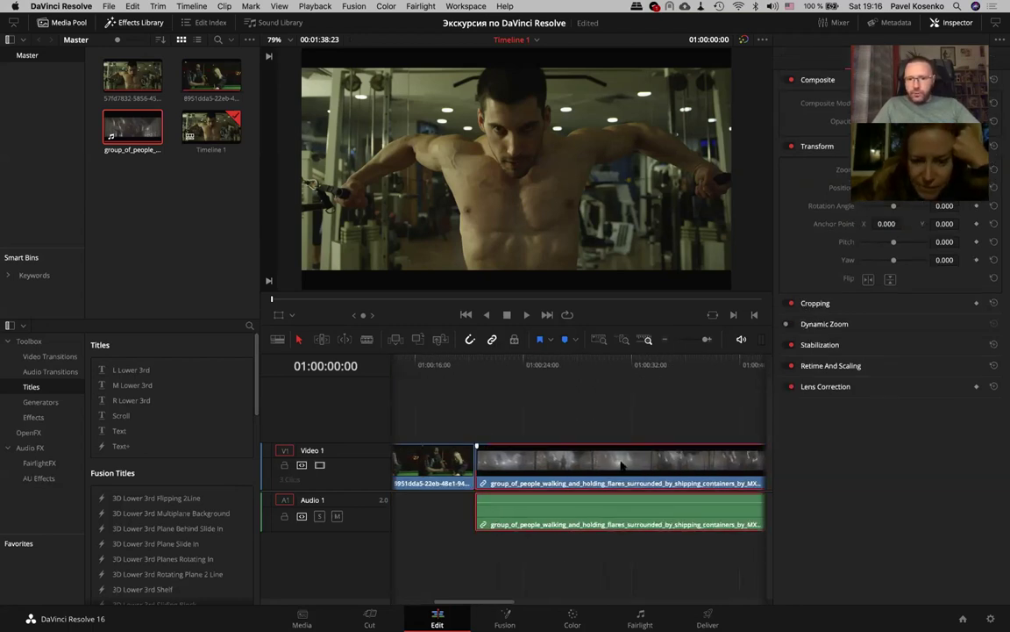
scroll(598, 509, left, 12)
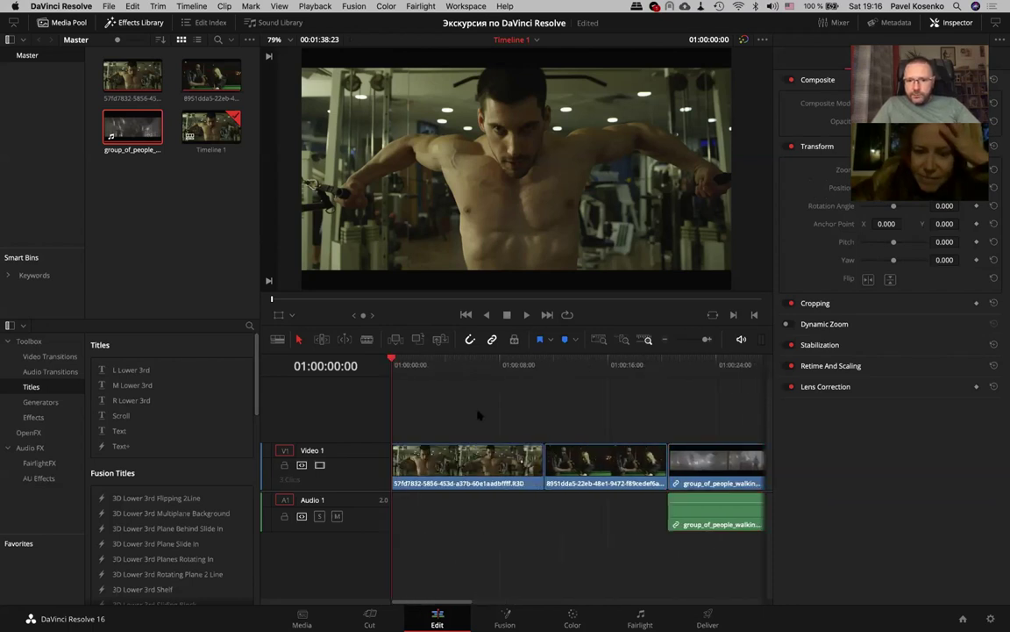
Deselect the clip and add a mono Audio 2 track below Audio 1 via the track header's Add Track menu
click(478, 379)
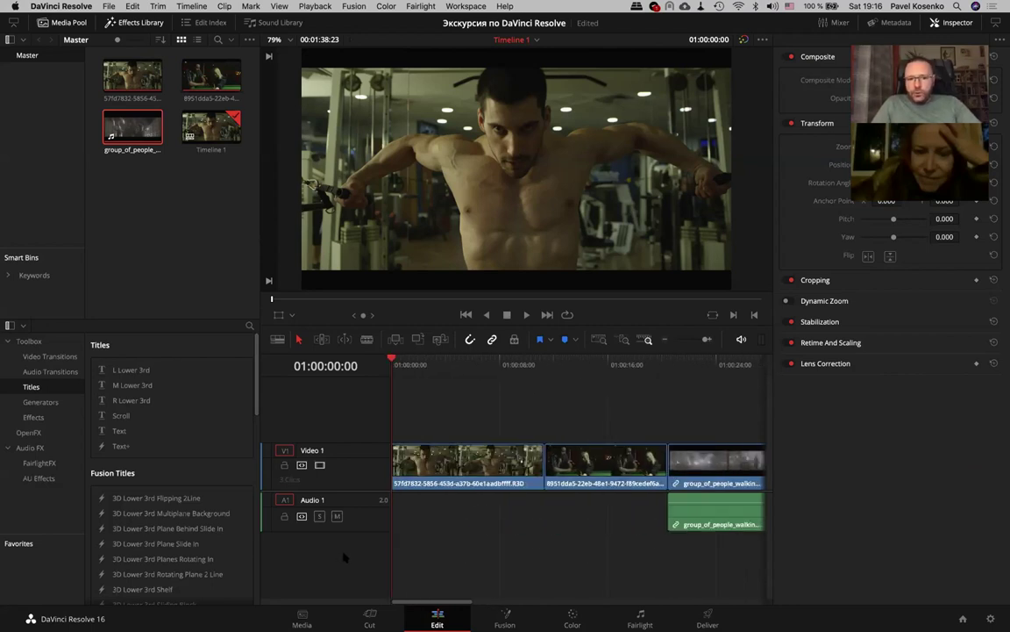
right_click(324, 565)
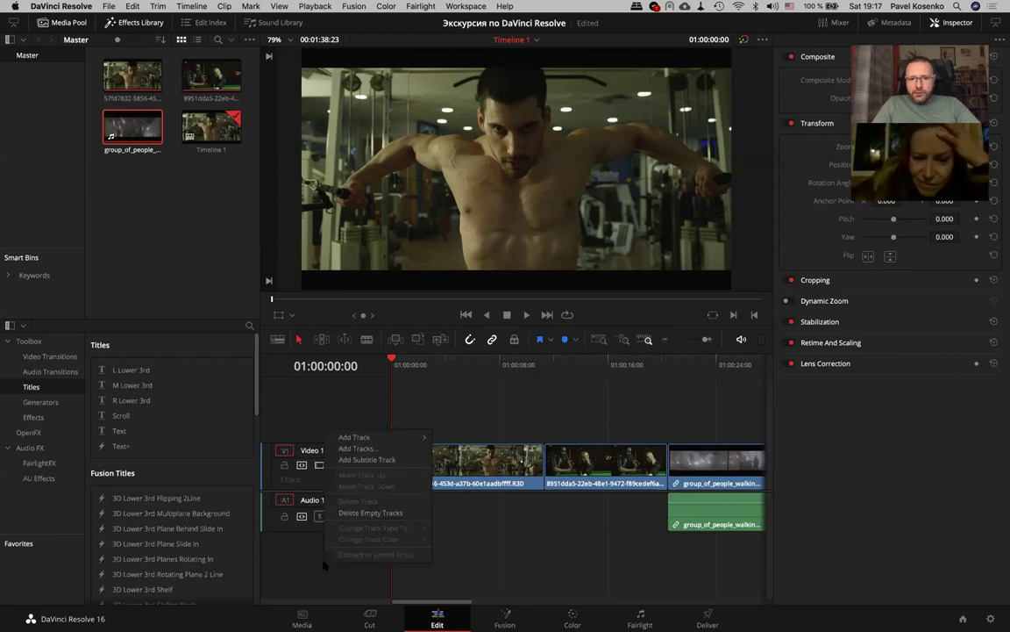
mouse_move(394, 437)
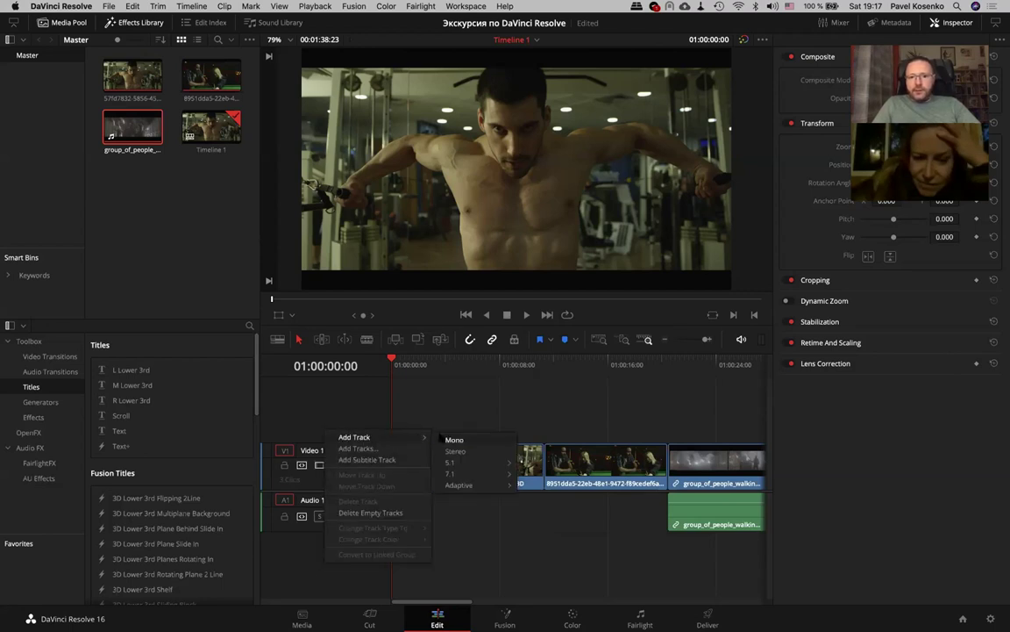
click(471, 440)
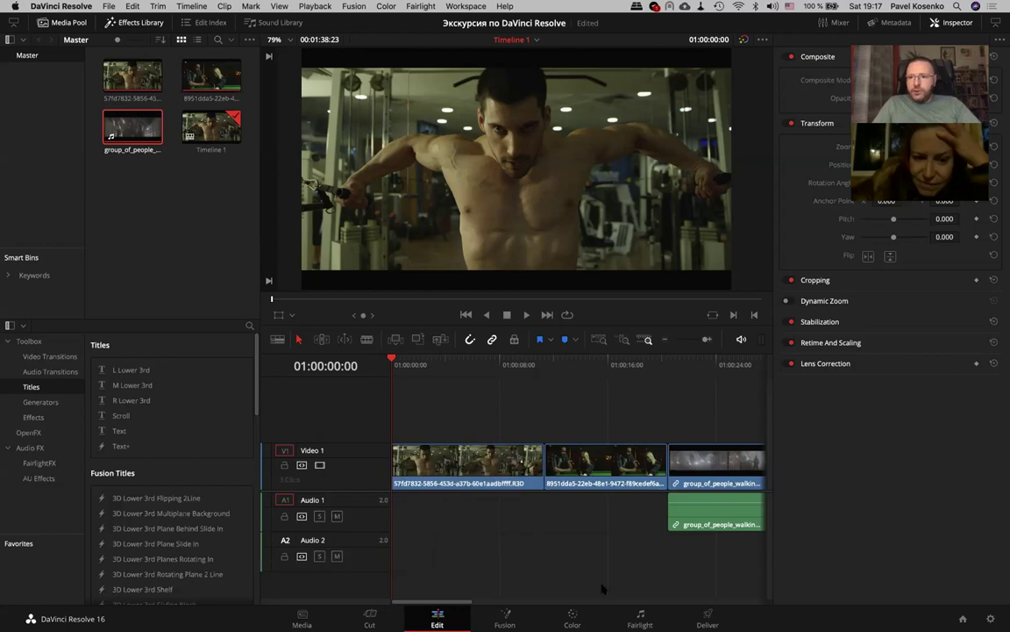
key(super+Tab)
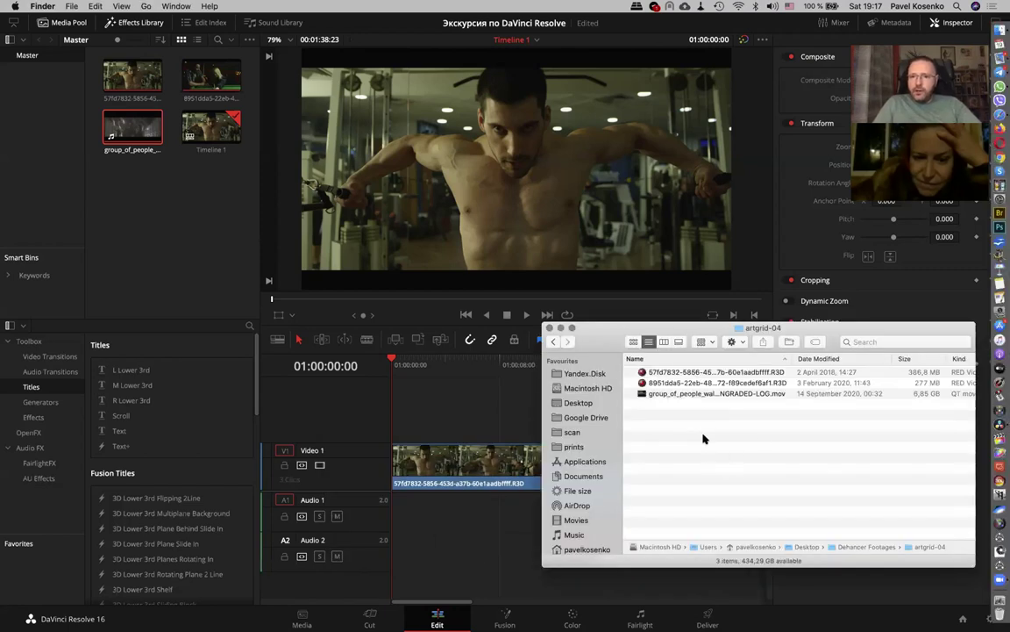
Move the Finder window aside so Resolve's Timeline 1 with its three clips shows again
mouse_move(702, 438)
mouse_down()
mouse_move(646, 386)
mouse_move(549, 465)
mouse_up()
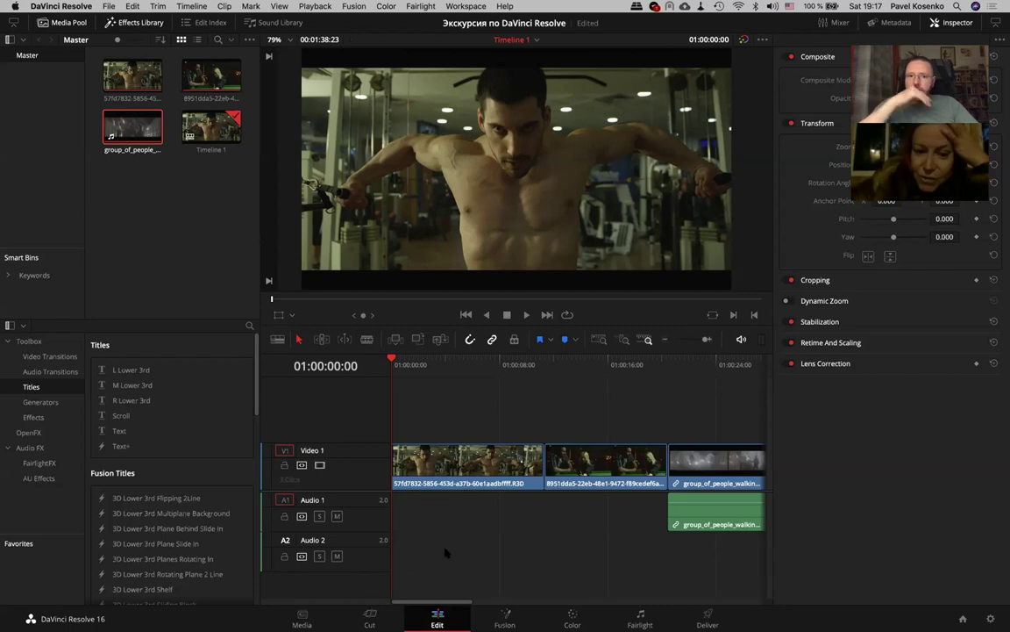
Select the group_of_people clip, adjust the timeline zoom, and test whether its video and audio move together
click(693, 457)
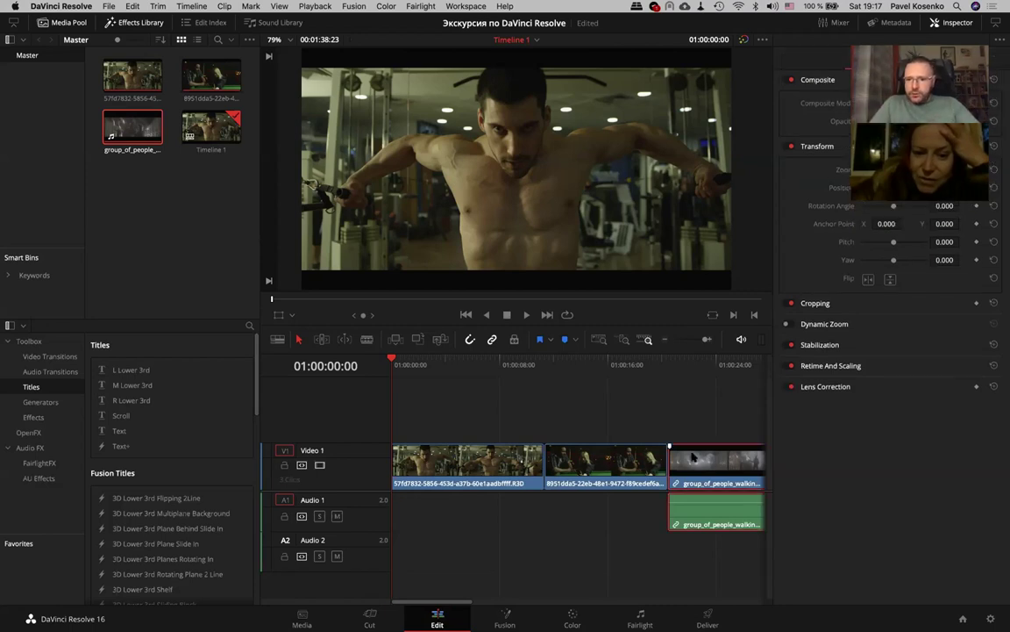
scroll(693, 456, right, 2)
scroll(693, 456, right, 3)
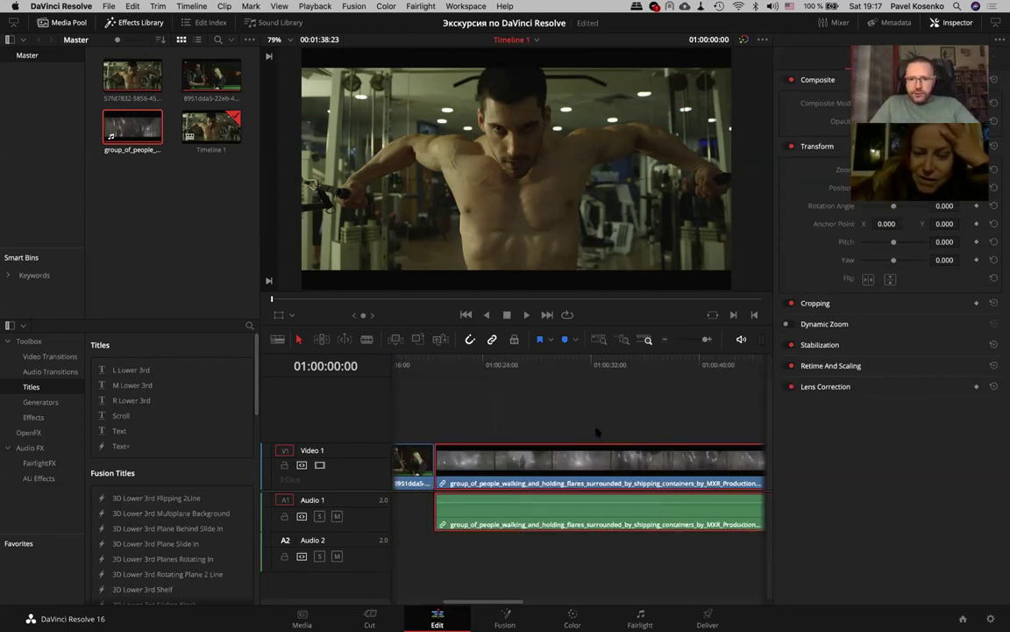
click(665, 340)
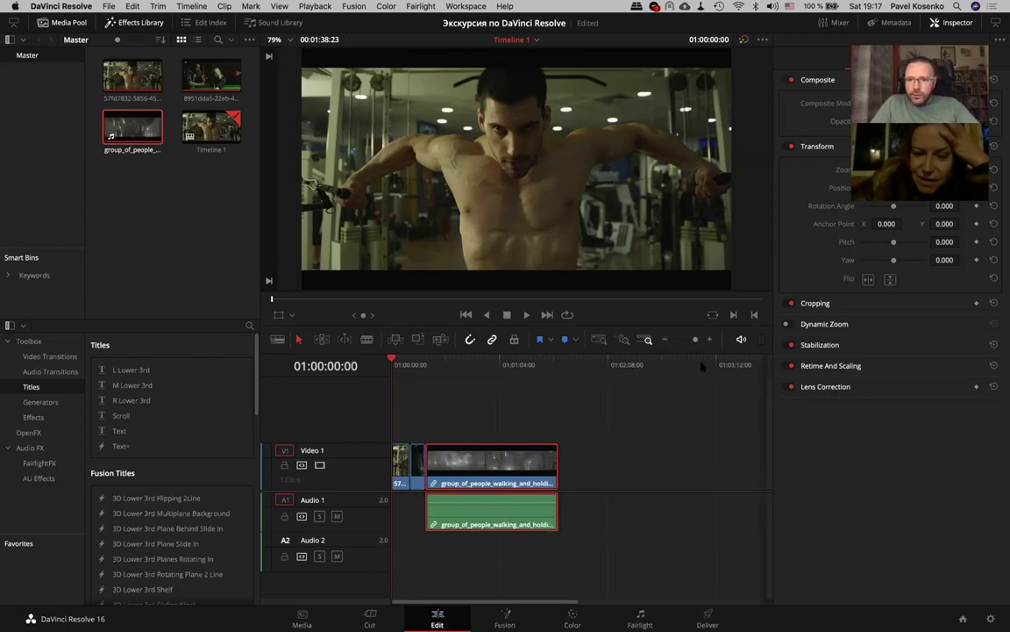
click(710, 339)
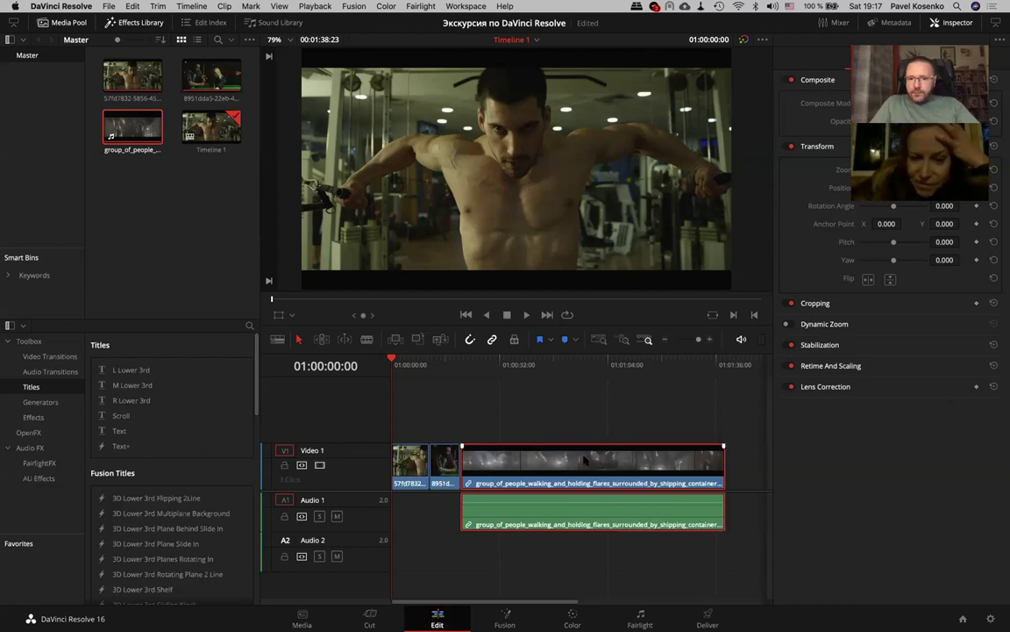
right_click(585, 460)
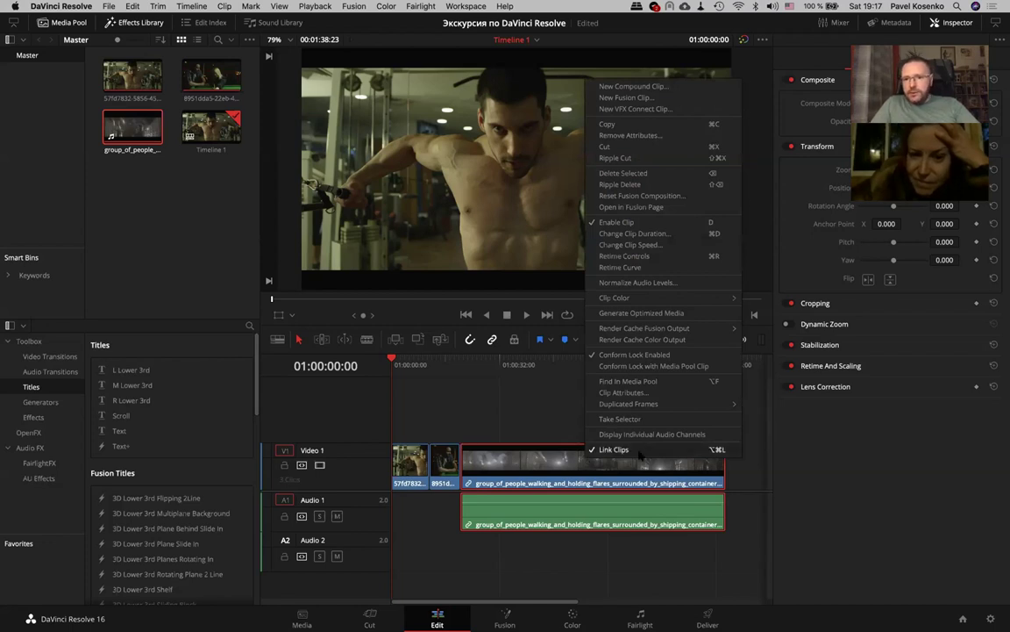
click(639, 449)
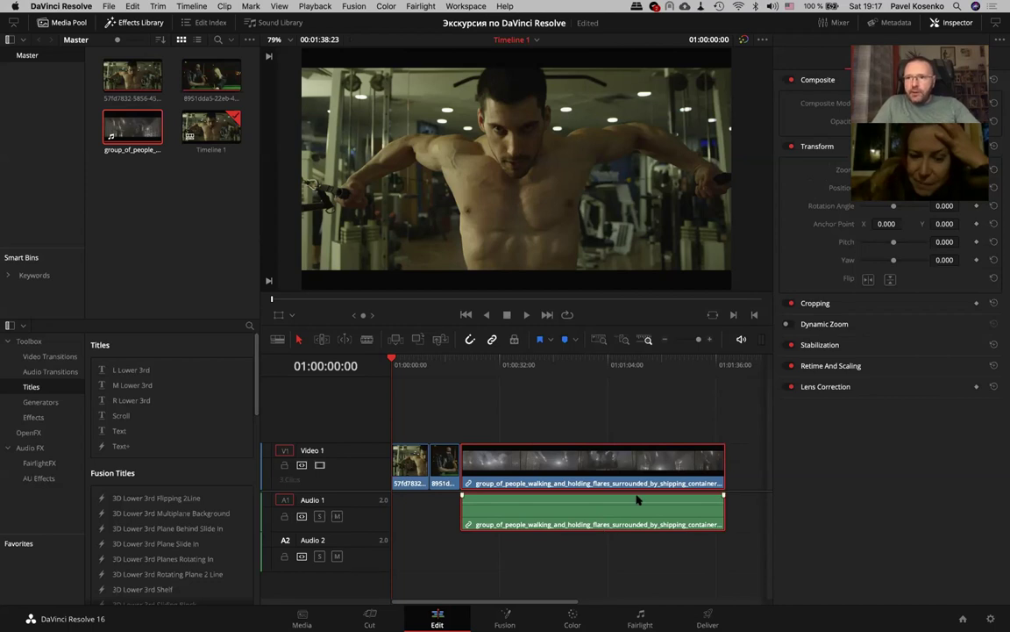
drag(650, 463, 649, 462)
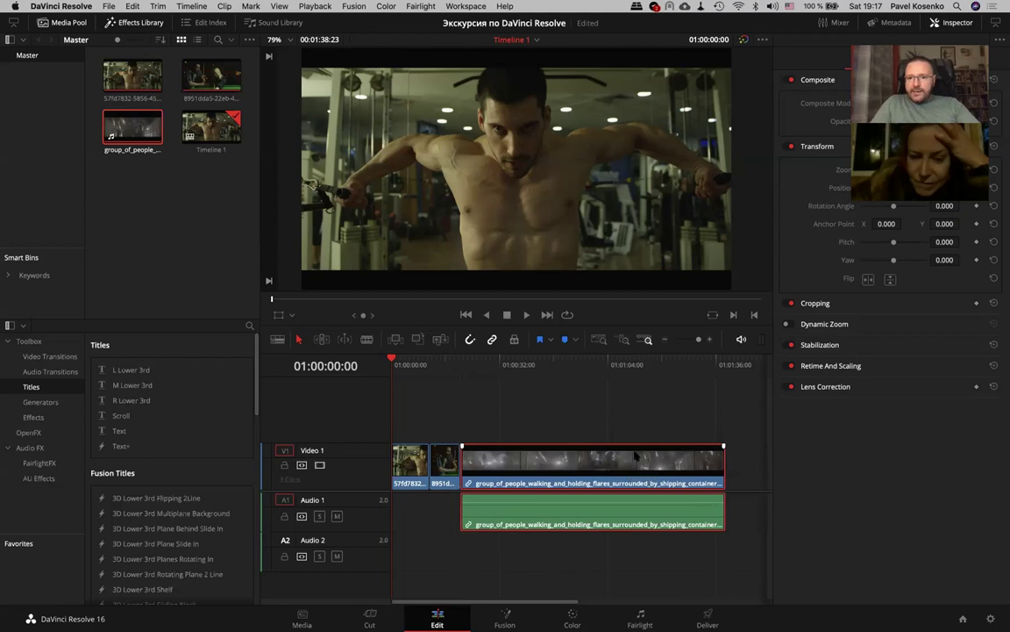
drag(649, 462, 649, 463)
Unlink the group_of_people video from its audio, then delete the flares clip and undo it
right_click(589, 462)
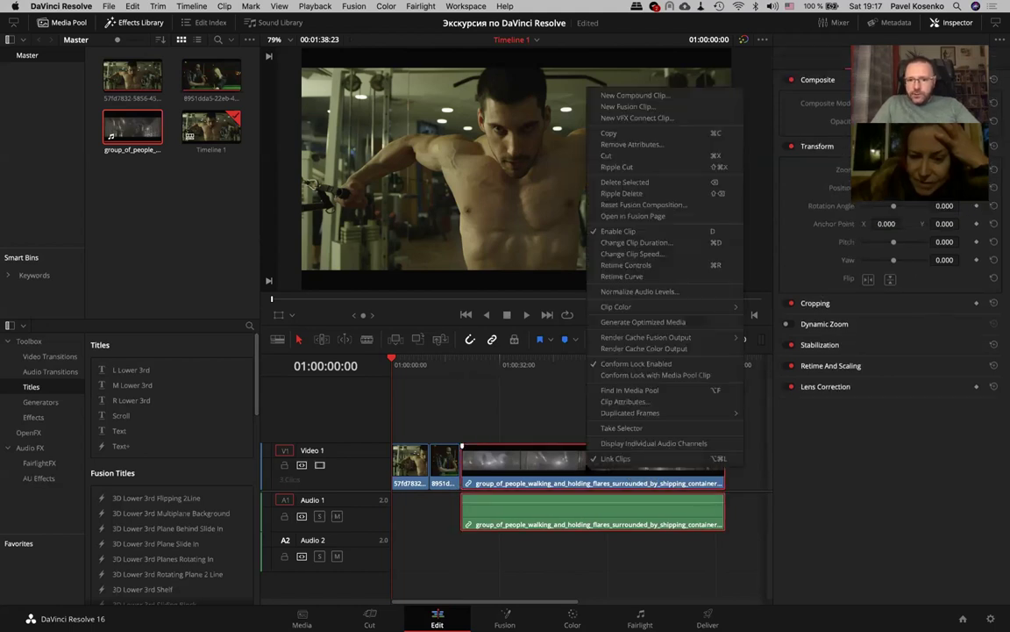
click(618, 458)
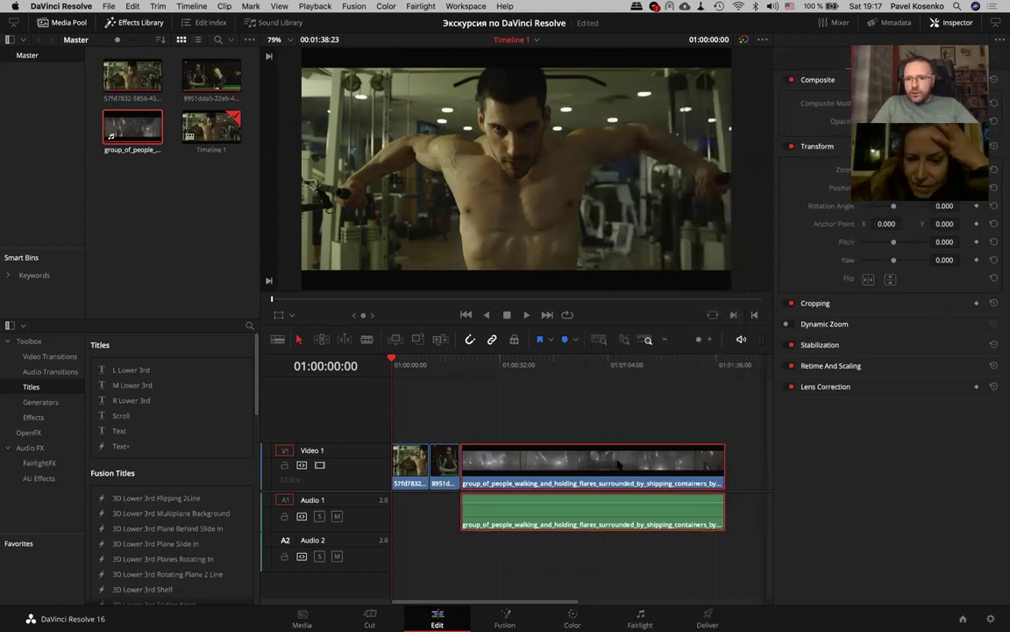
mouse_move(531, 463)
mouse_down()
mouse_move(579, 463)
mouse_move(529, 462)
mouse_up()
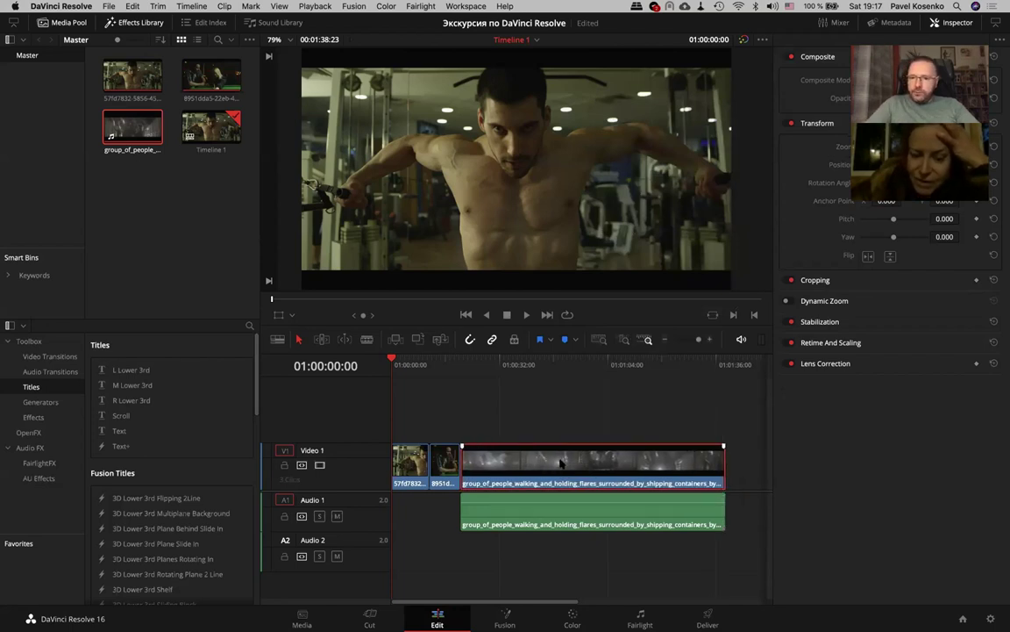
key(Delete)
key(ctrl+z)
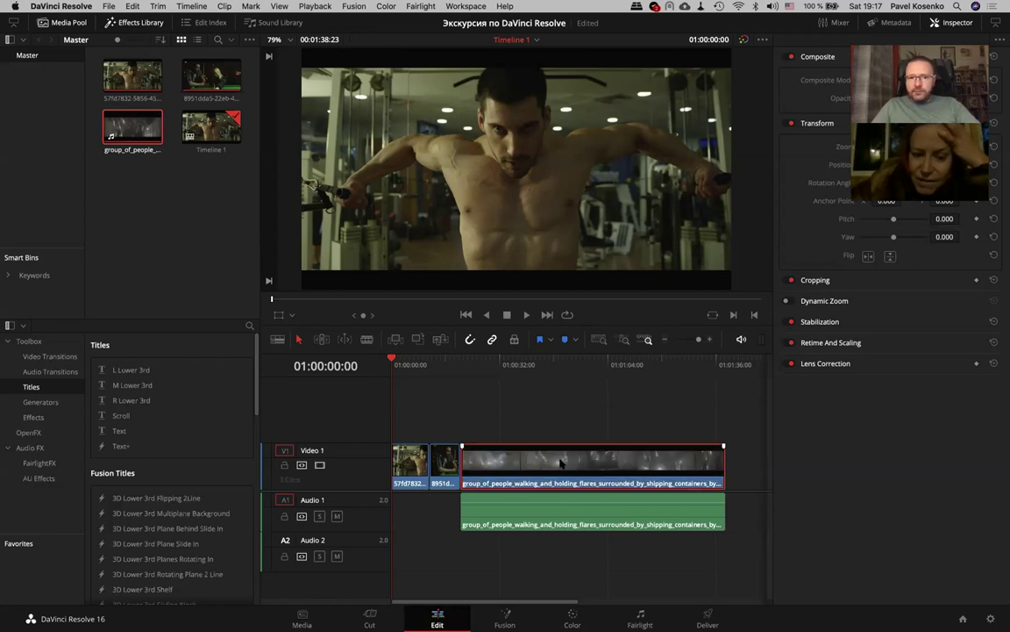
At 01:00:54:00, disable the flares clip and drag the 8951d pool-hall clip up to a new Video 2
click(574, 368)
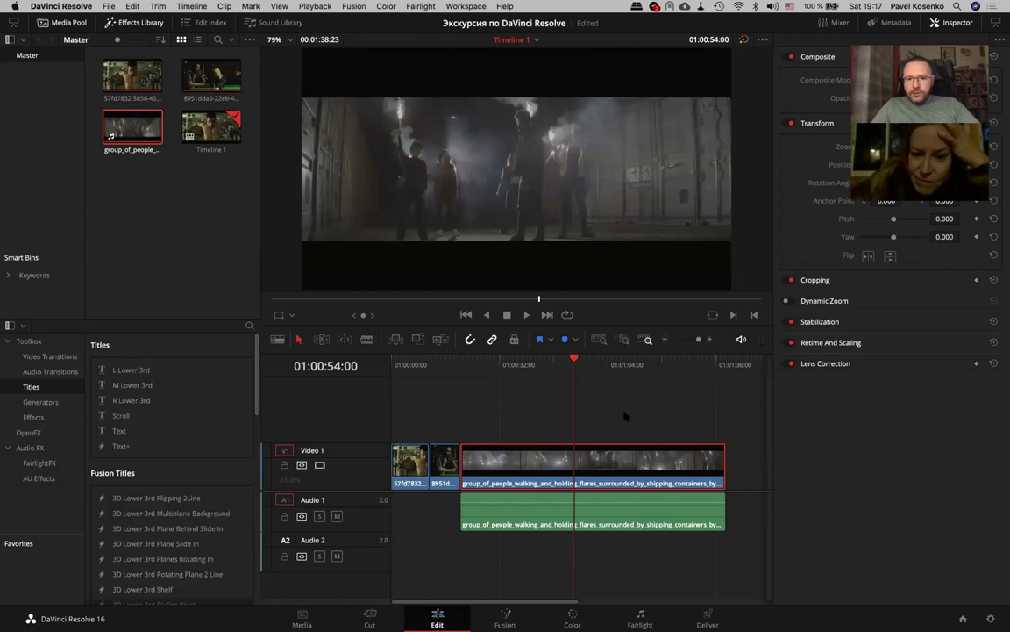
key(d)
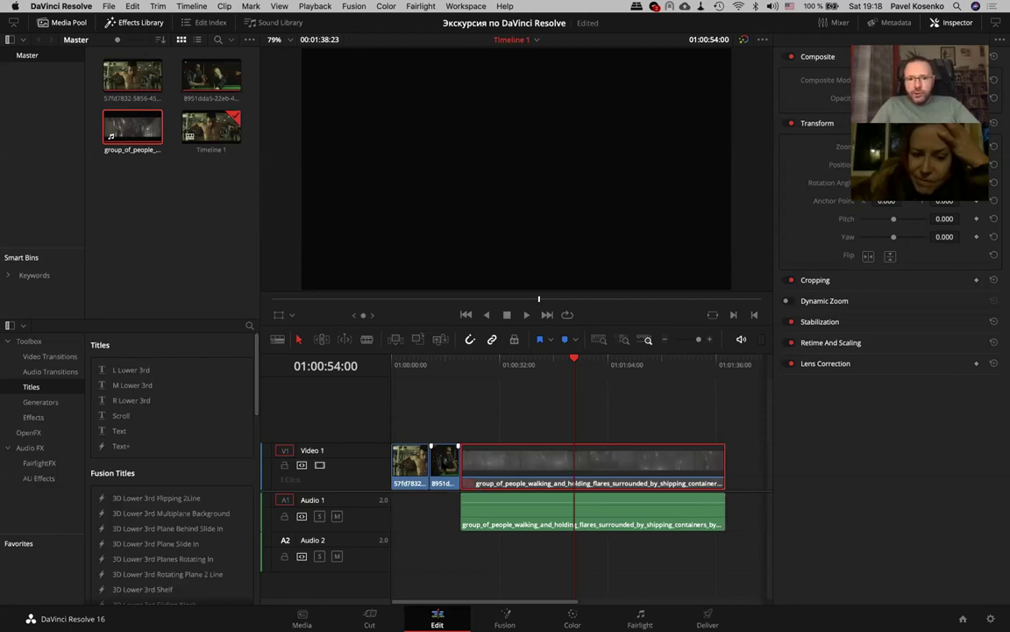
drag(444, 463, 508, 429)
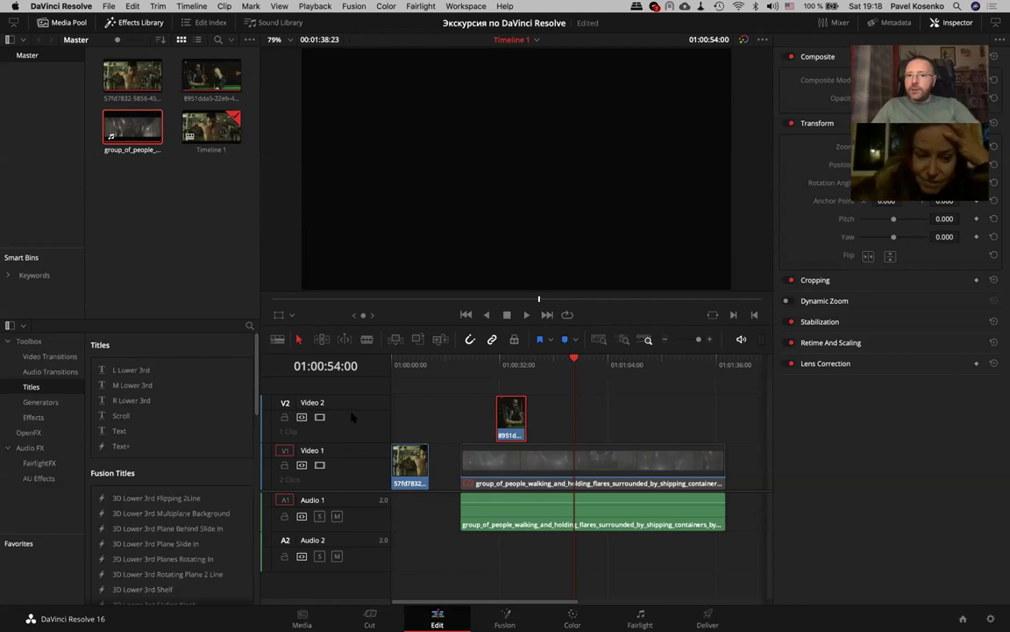
At 01:00:34:20, toggle Video 2 track visibility off and on to compare it with the flares layer
click(444, 300)
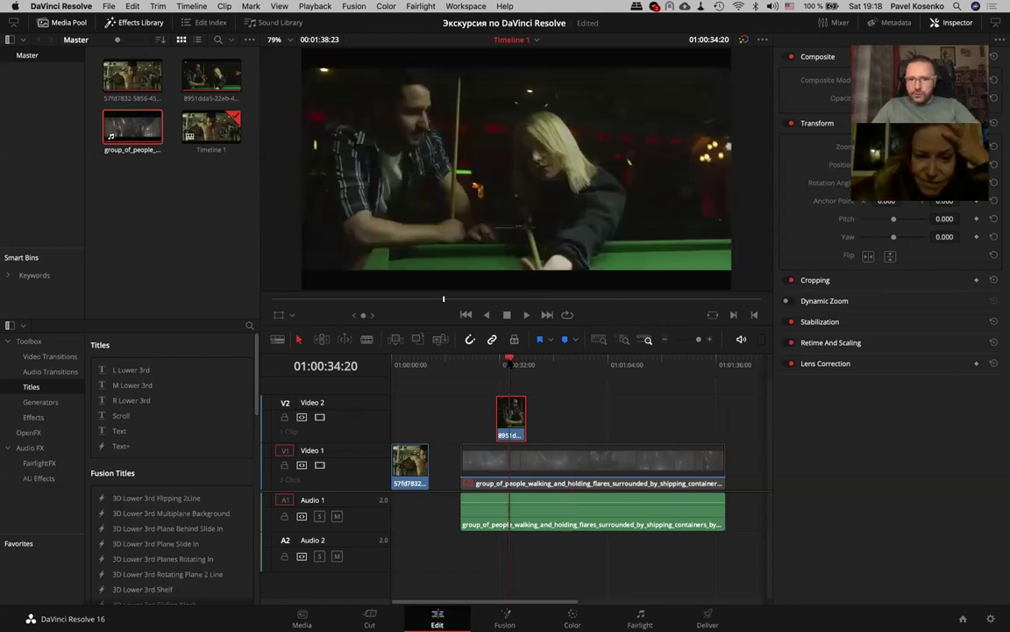
click(320, 416)
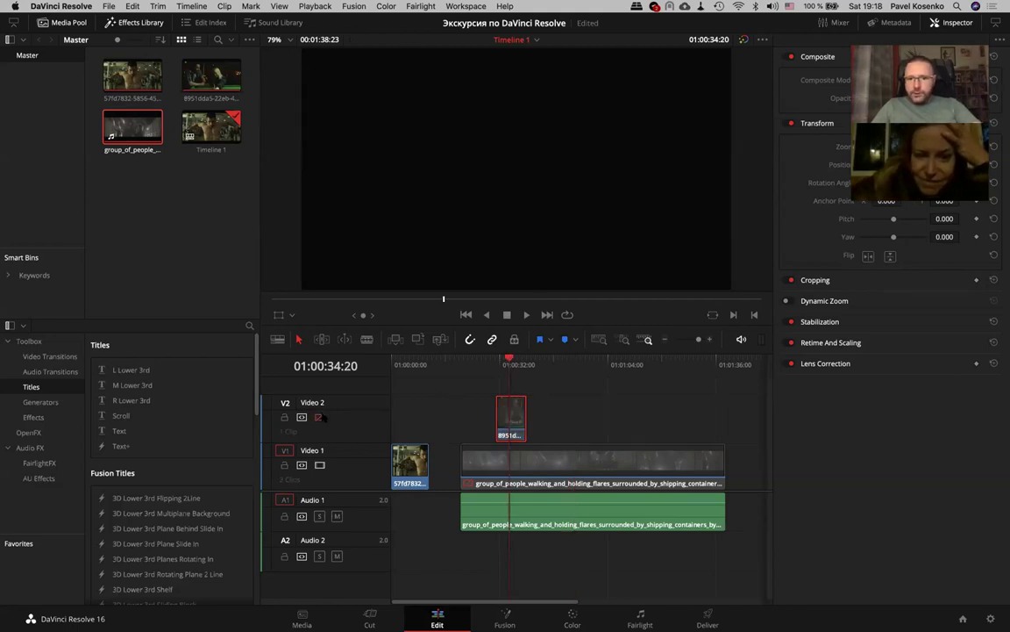
click(320, 417)
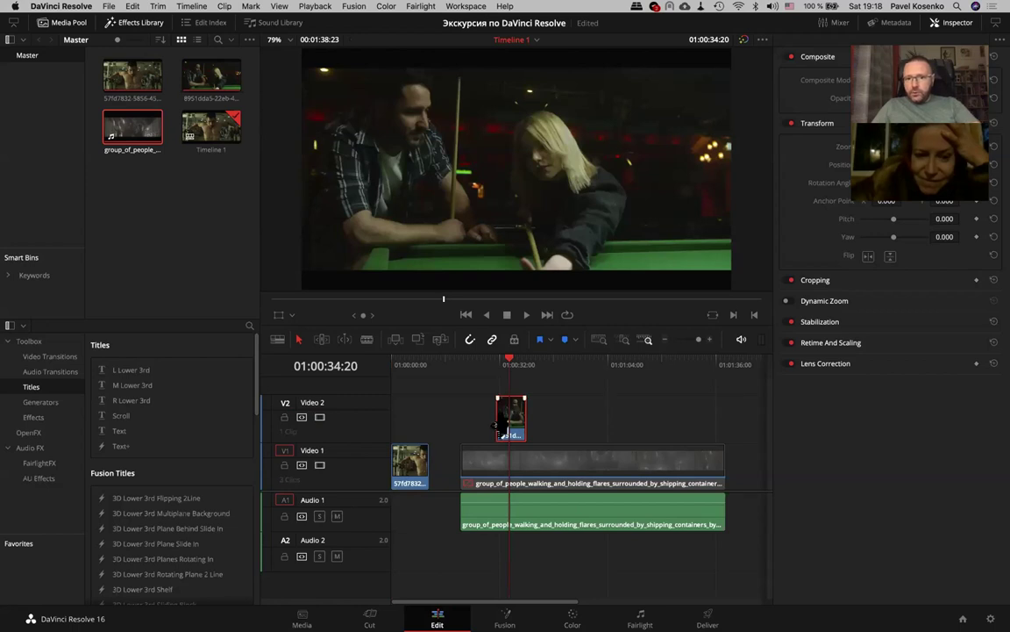
click(511, 469)
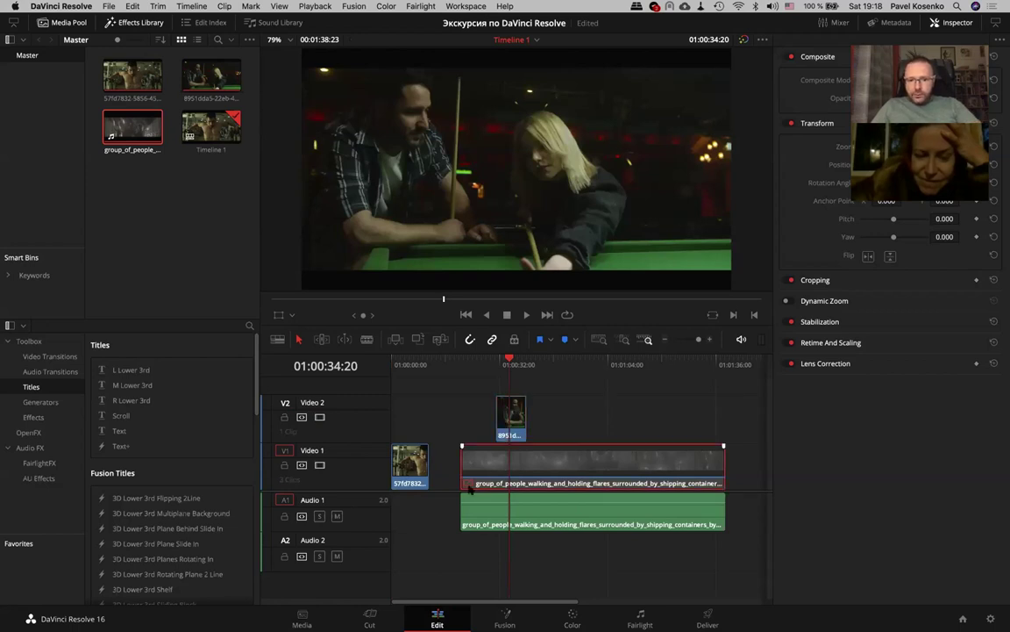
click(321, 417)
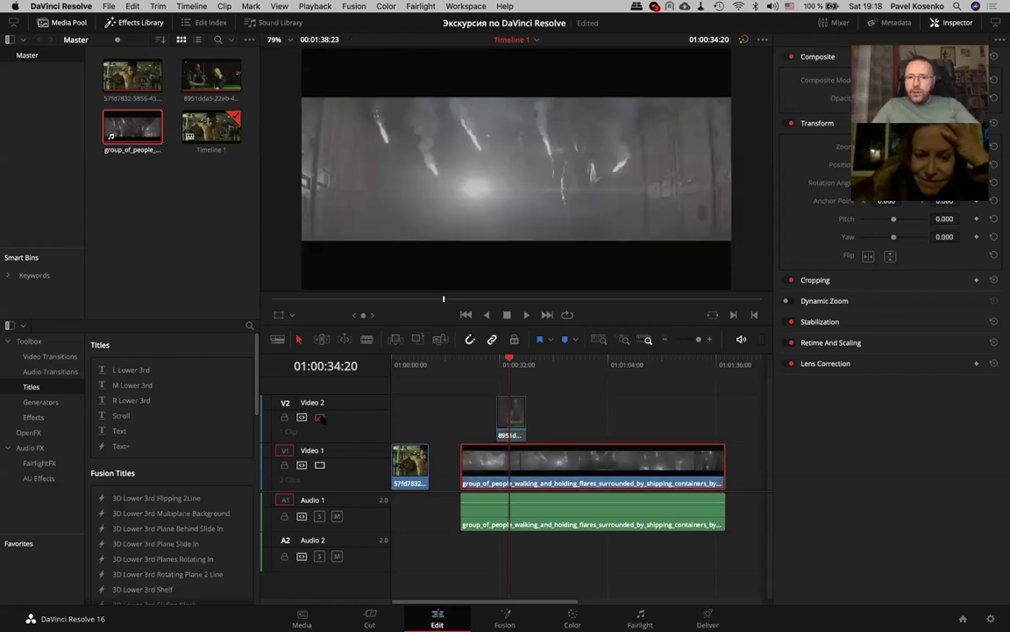
click(320, 417)
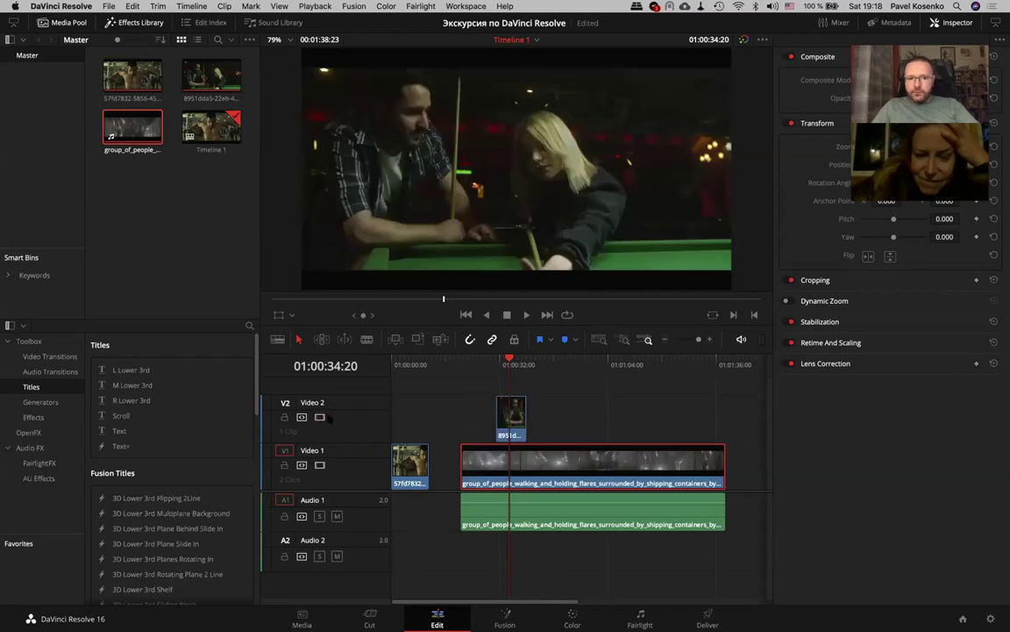
click(321, 418)
click(321, 417)
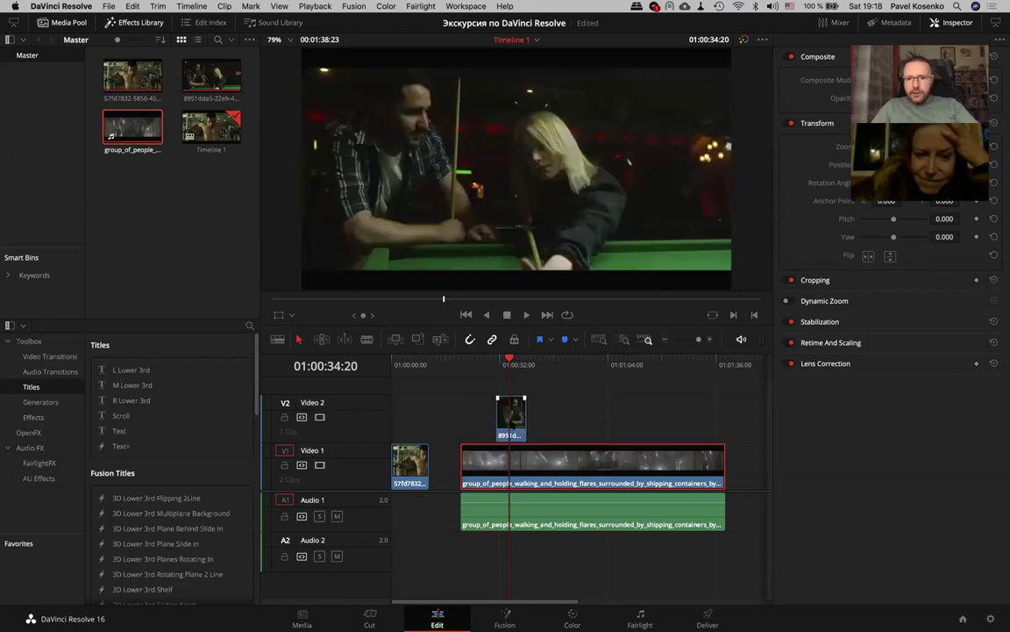
Disable and re-enable the pool-hall clip to reveal the flares clip underneath
click(511, 417)
key(d)
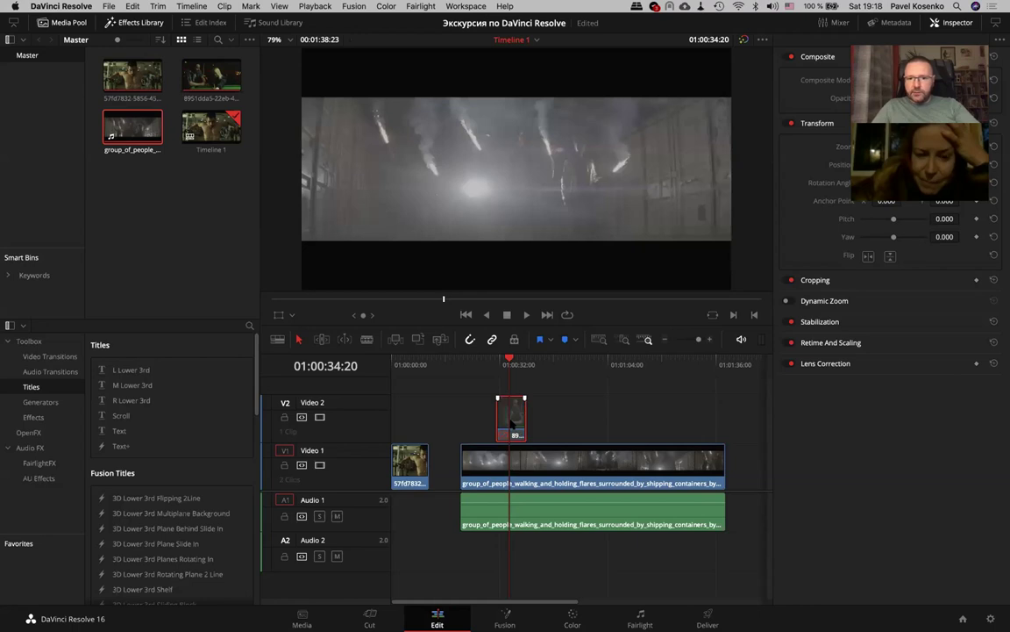
key(d)
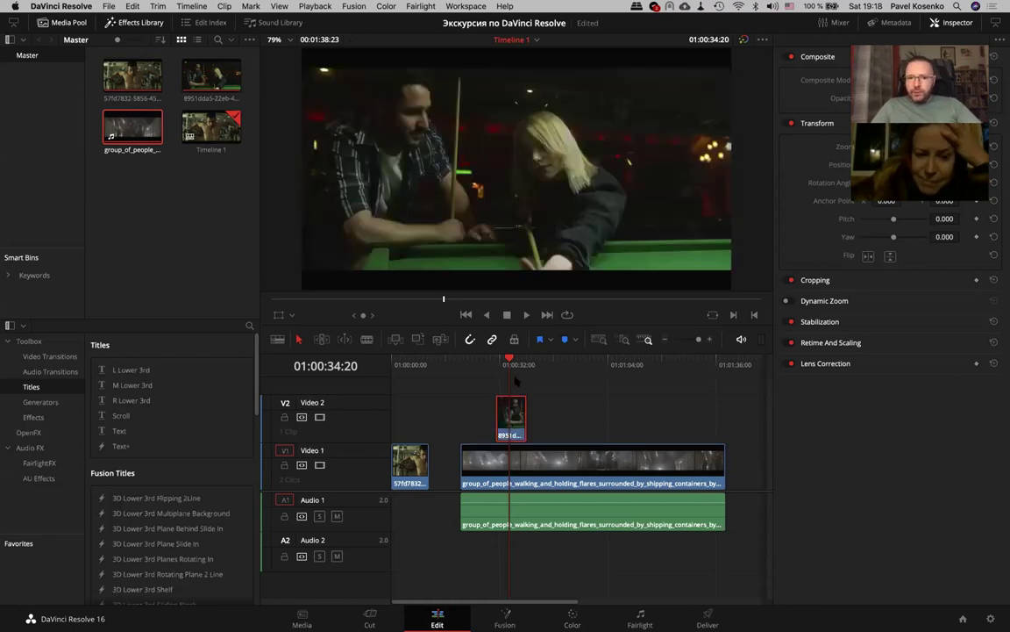
click(544, 464)
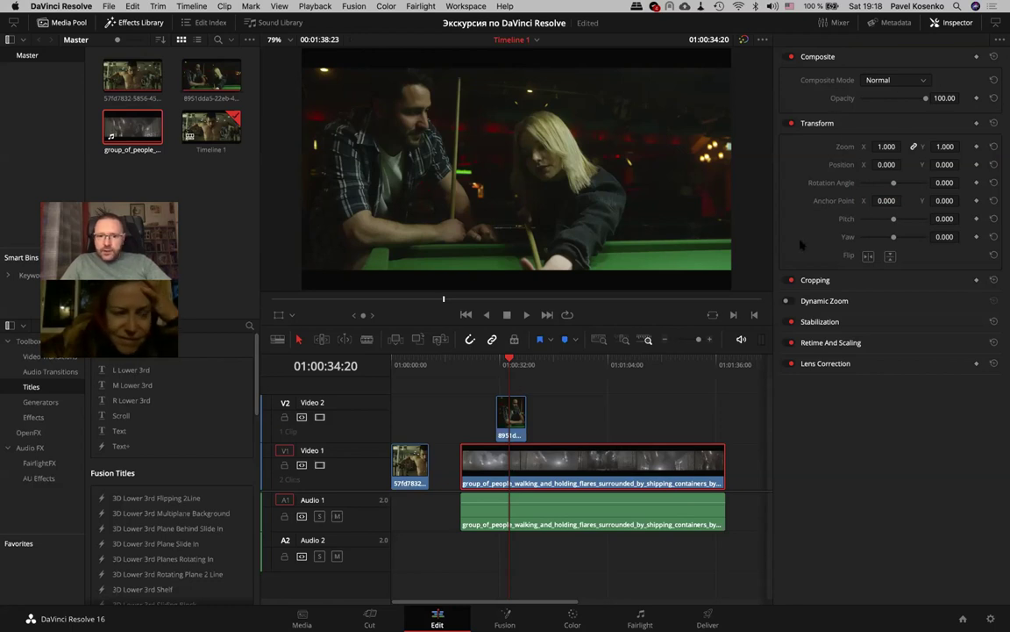
Try the Lighten composite mode on the pool-hall clip on Video 2
click(512, 418)
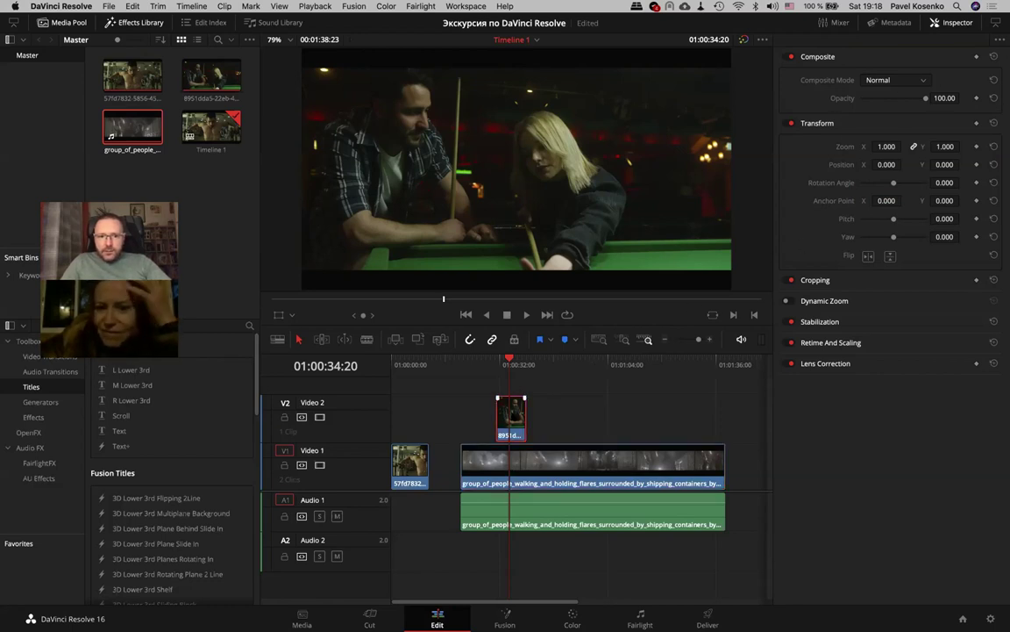
click(890, 80)
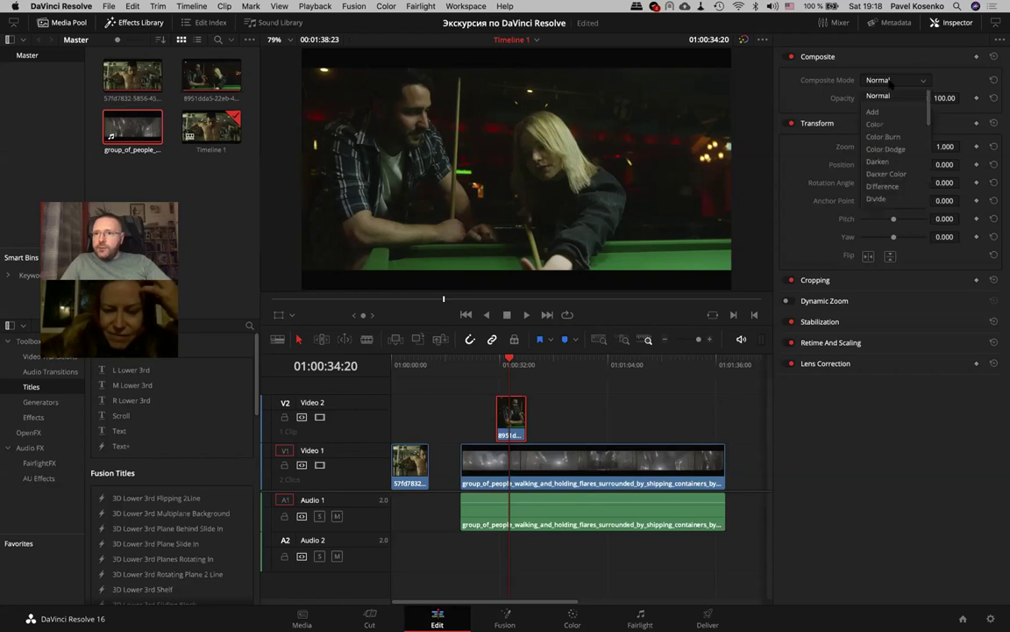
scroll(901, 151, down, 2)
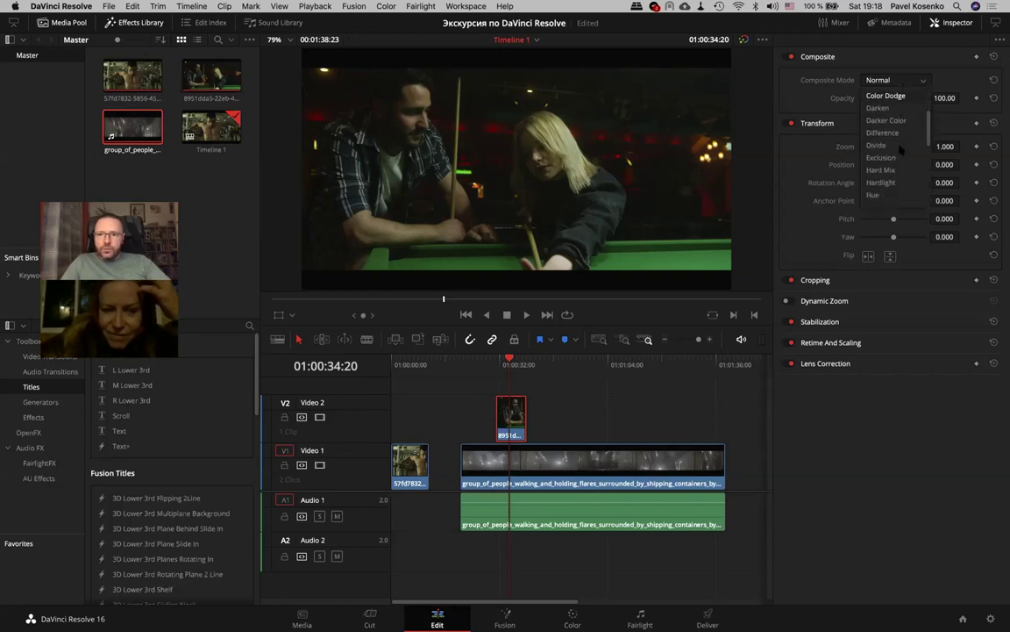
scroll(901, 151, down, 2)
click(899, 134)
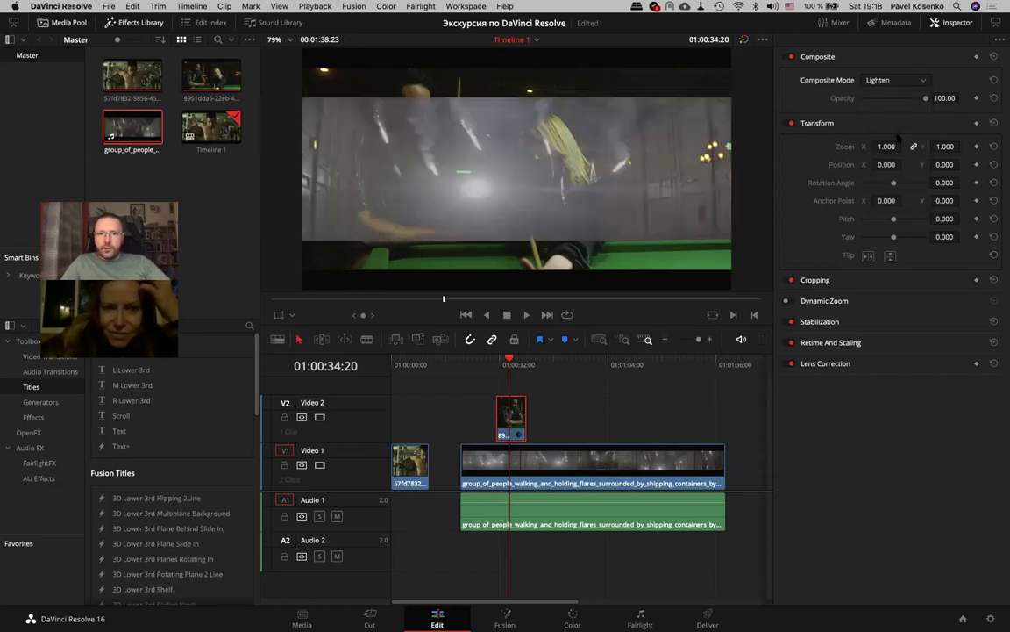
click(891, 80)
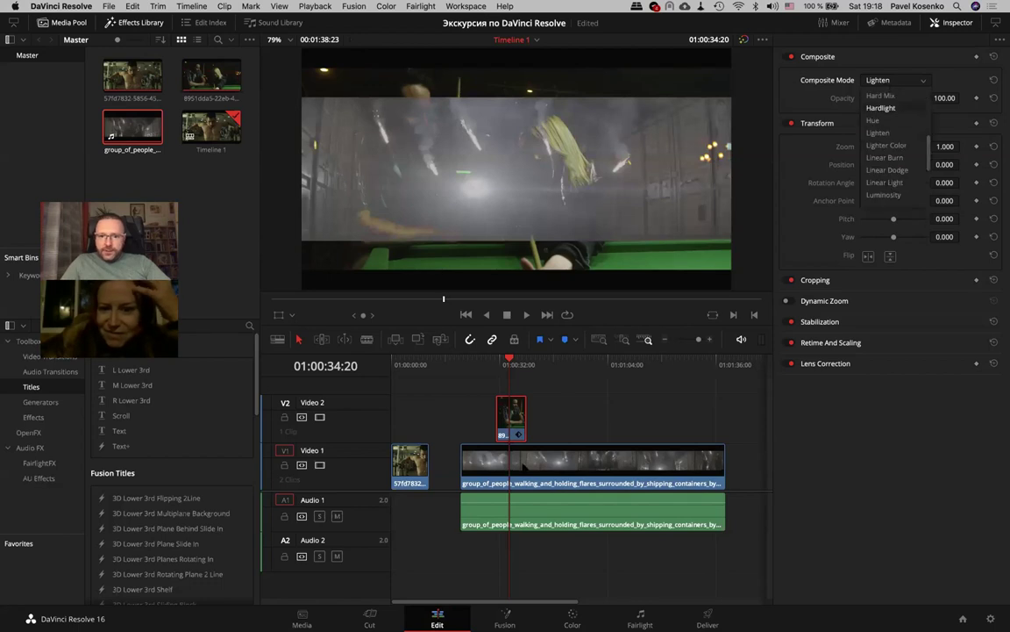
key(Escape)
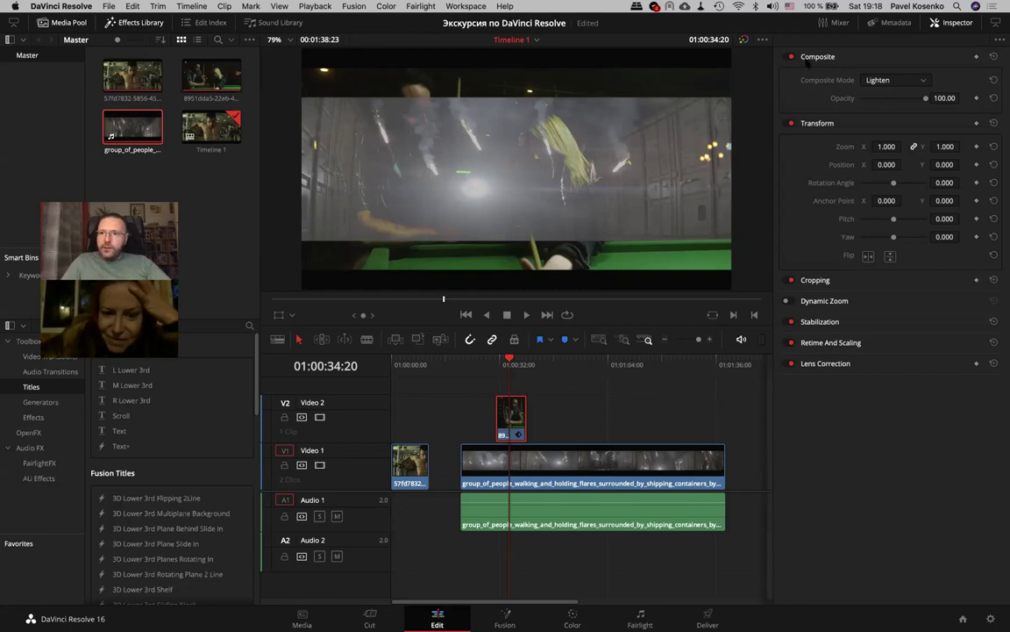
Set the pool-hall clip's composite mode back to Normal and lower its opacity partway
click(958, 22)
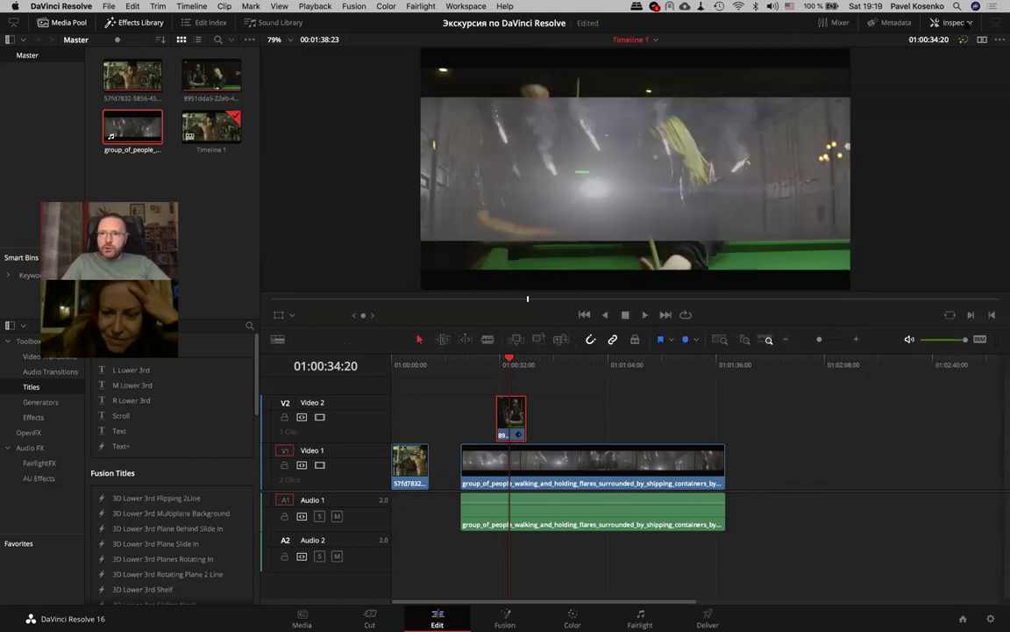
click(965, 23)
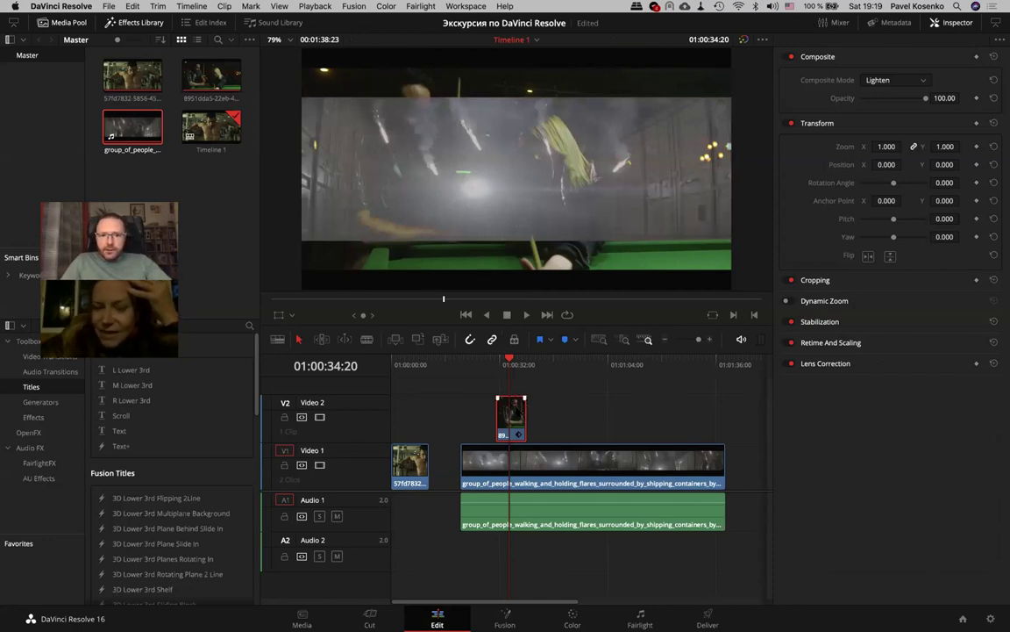
click(901, 81)
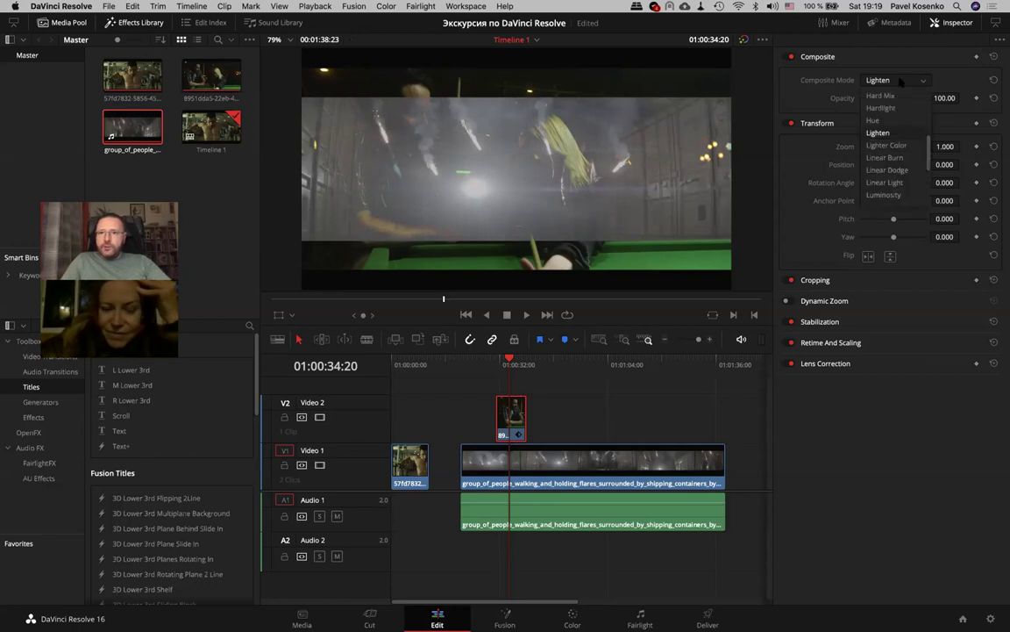
scroll(899, 96, up, 5)
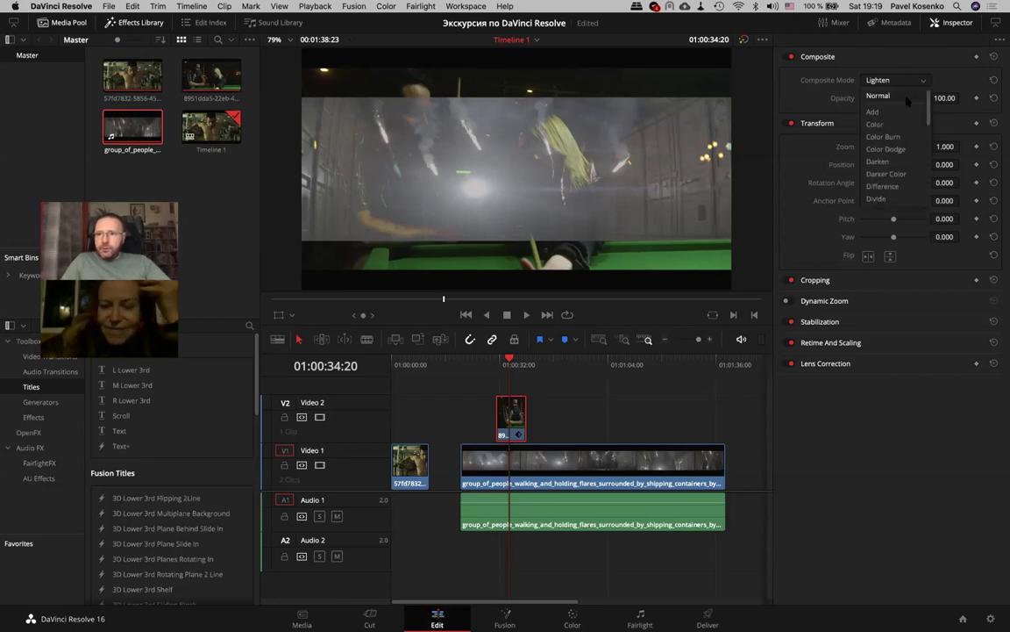
click(886, 94)
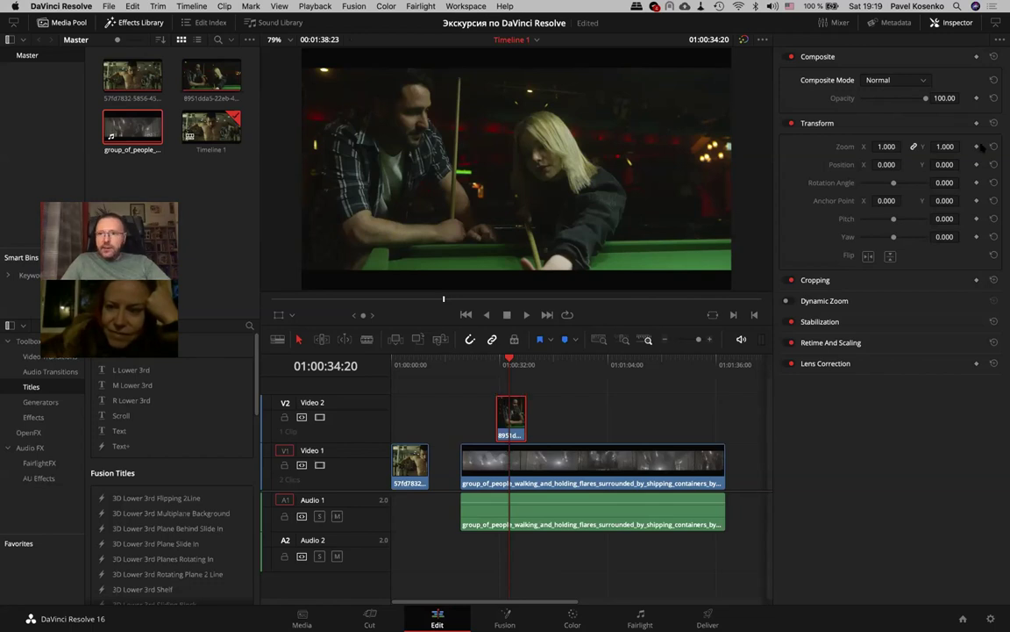
mouse_move(927, 98)
mouse_down()
mouse_move(910, 99)
mouse_move(926, 116)
mouse_move(906, 111)
mouse_up()
Experiment with the overlay opacity: reset to 100, then try about 63, 65 and 10
double_click(907, 112)
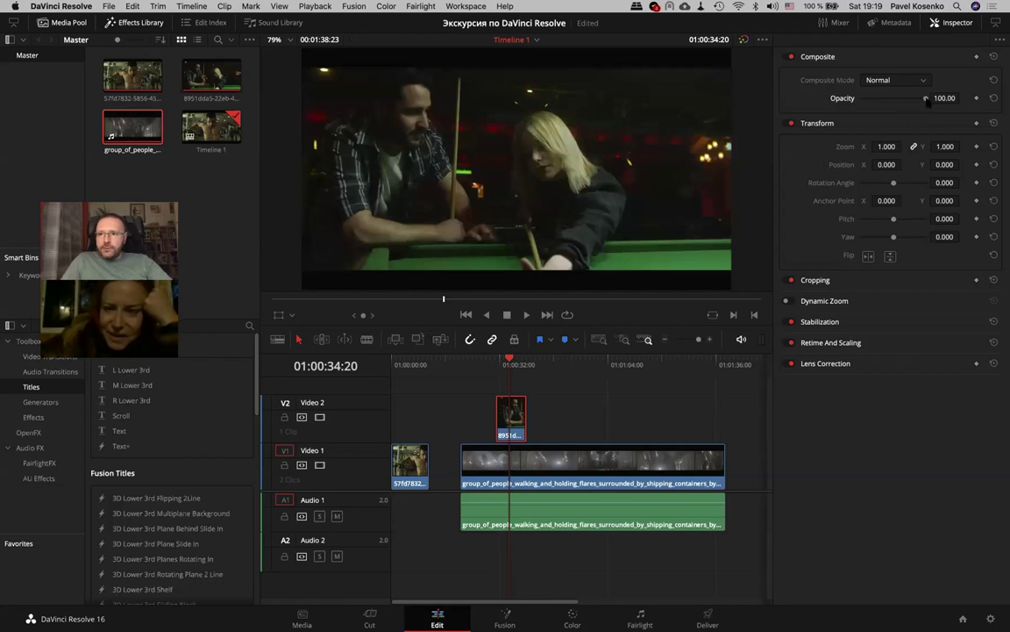
mouse_move(926, 98)
mouse_down()
mouse_move(904, 100)
mouse_move(949, 101)
mouse_move(887, 102)
mouse_up()
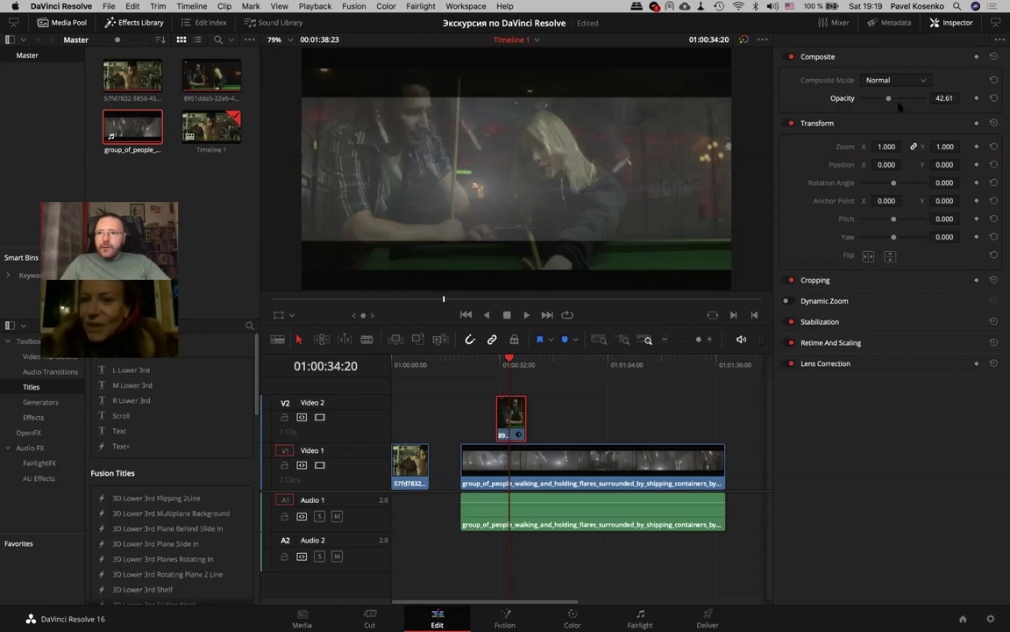
drag(889, 98, 918, 101)
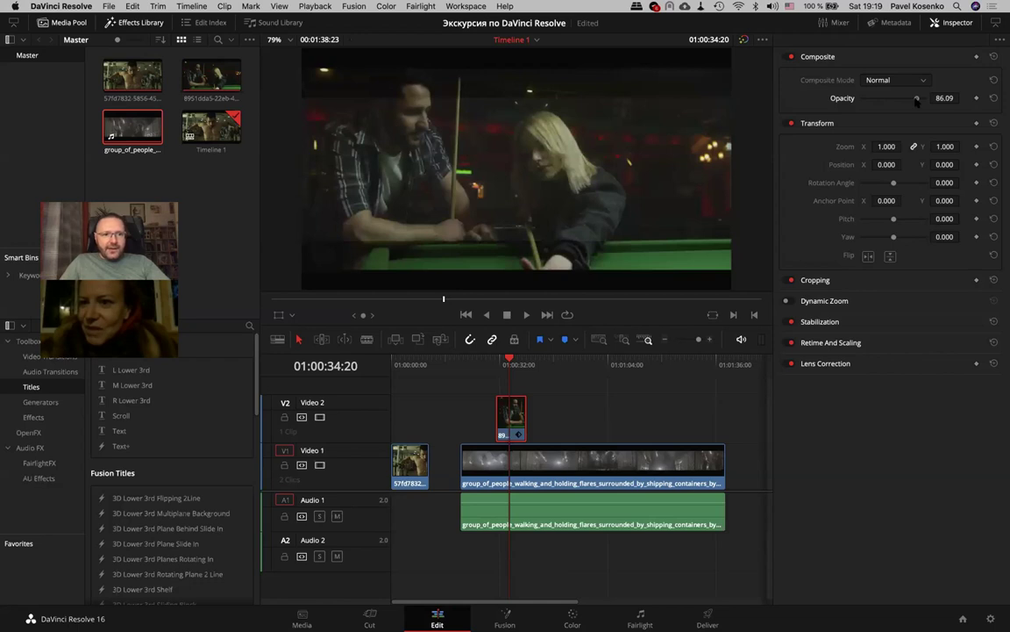
mouse_move(917, 100)
mouse_down()
mouse_move(869, 99)
mouse_move(926, 101)
mouse_up()
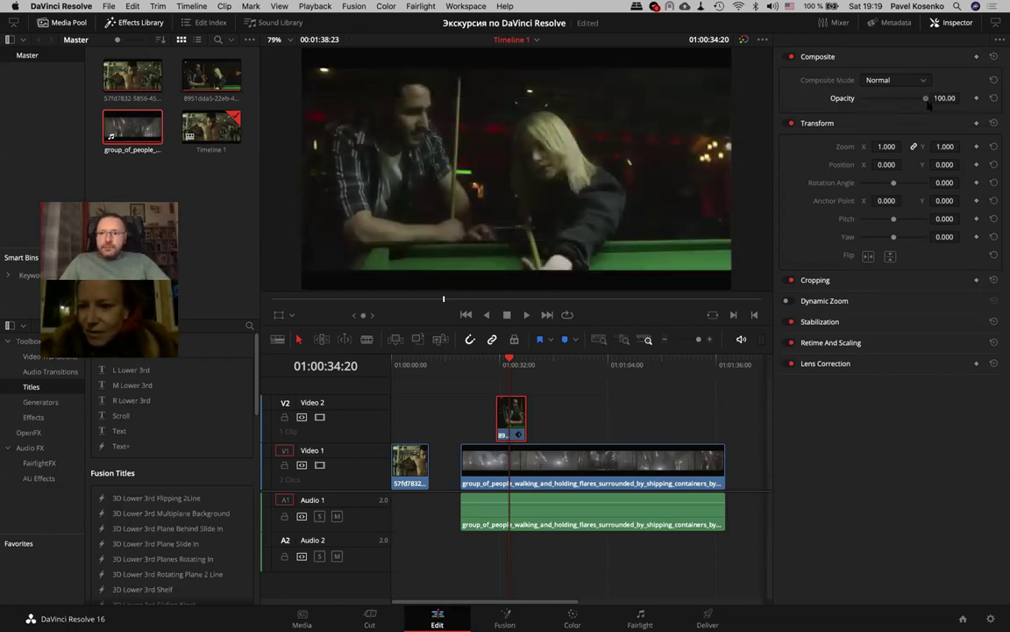
Switch the V2 overlay's composite mode to Add, then back to Normal
click(895, 80)
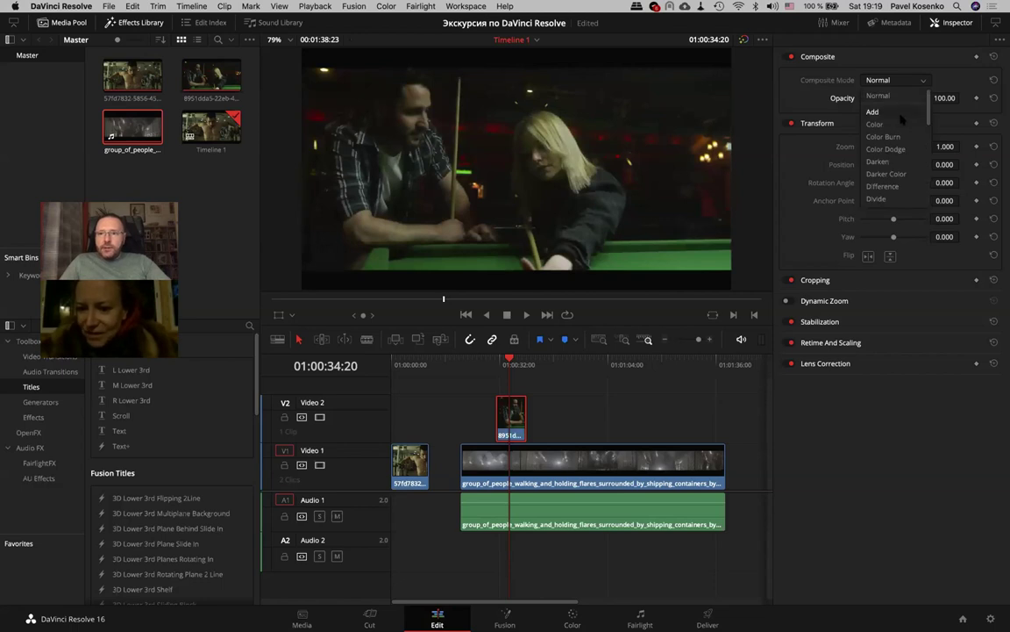
click(899, 112)
click(892, 83)
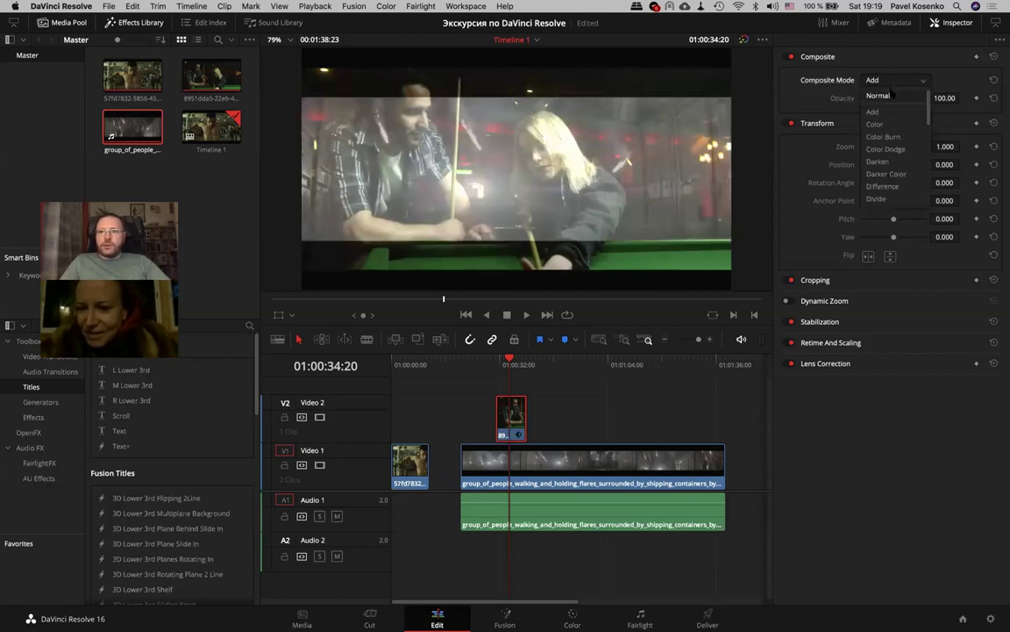
click(892, 91)
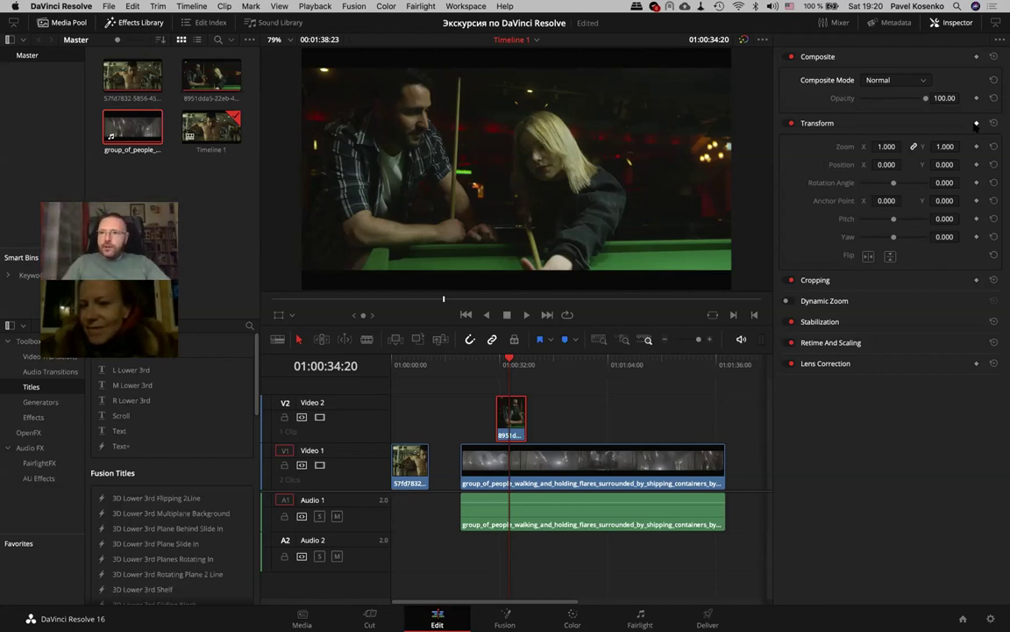
Set an opacity keyframe on the overlay clip's first frame at 01:00:31:00
click(978, 98)
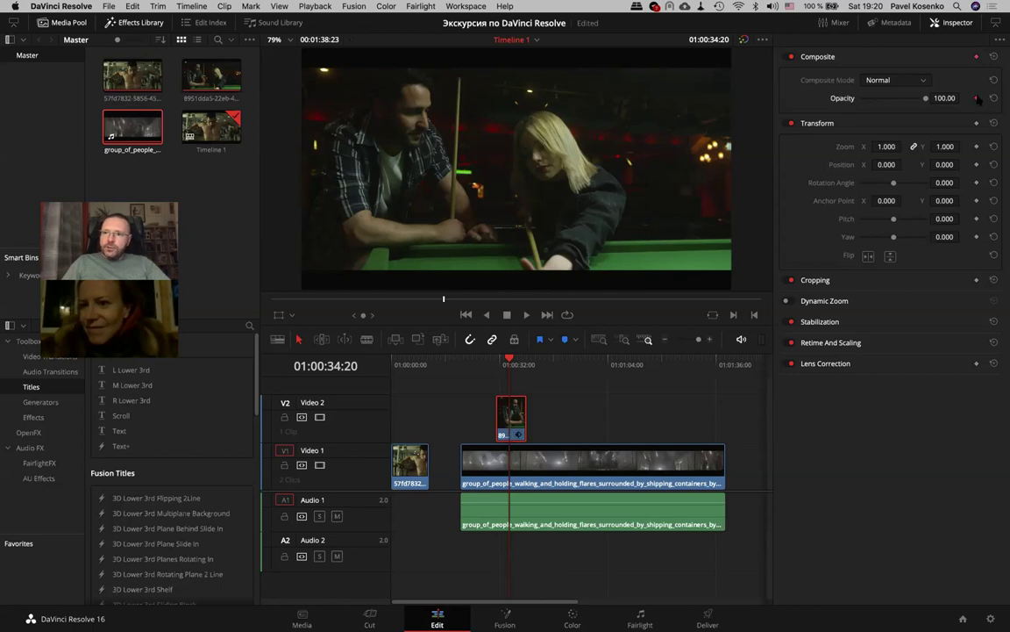
click(977, 98)
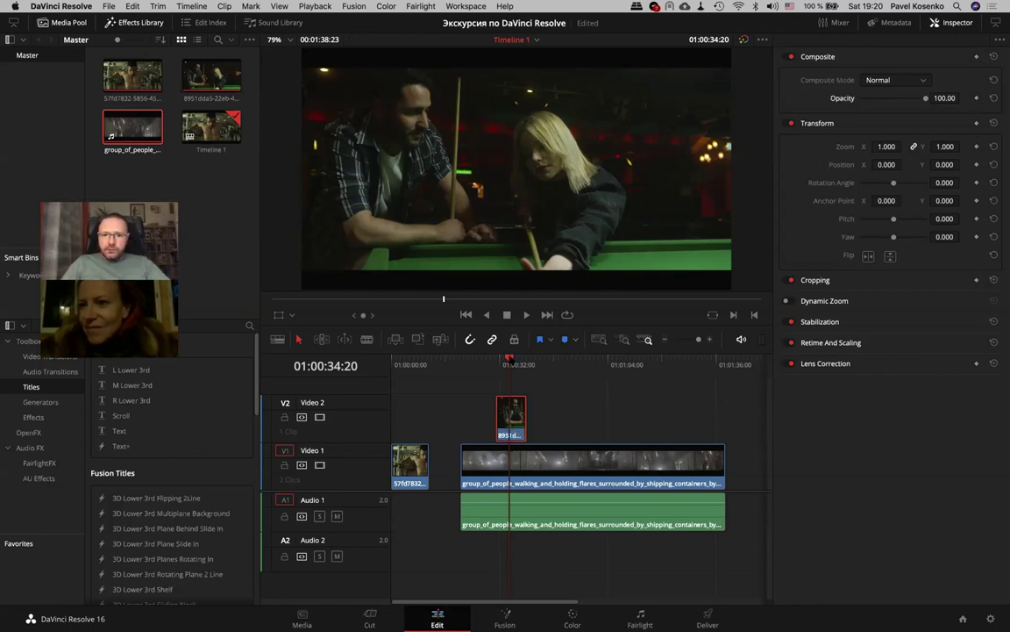
drag(509, 359, 506, 365)
key(Left)
key(Left)
key(Left)
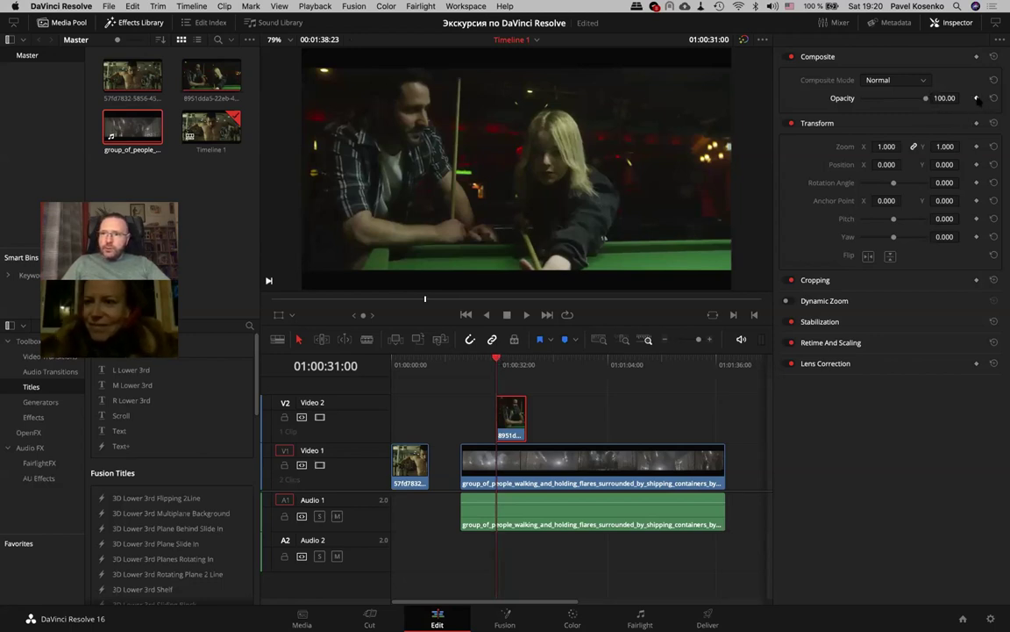
click(976, 99)
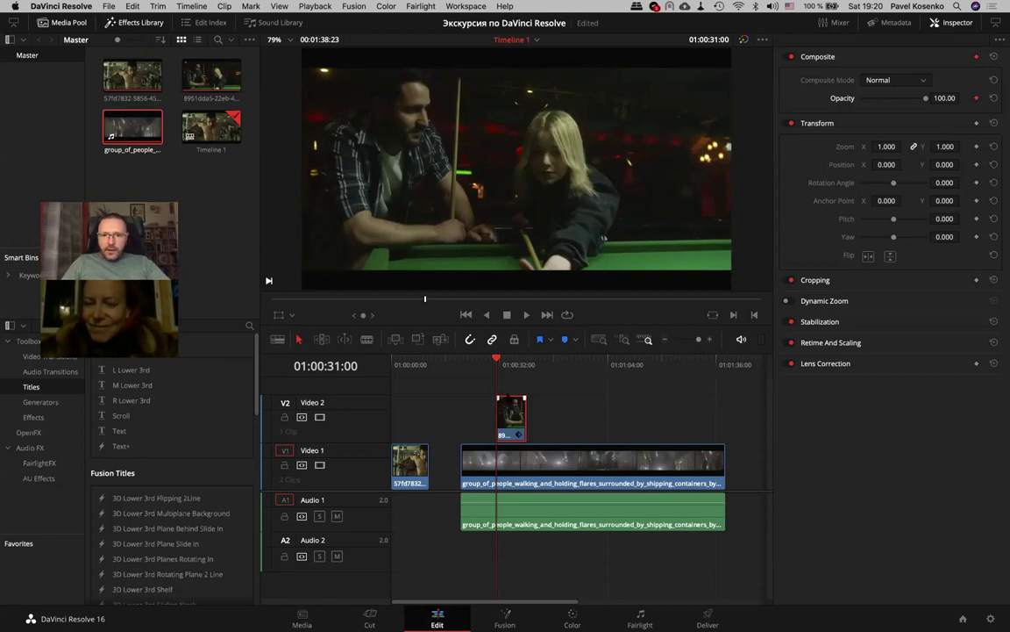
At 01:00:35:04, set the overlay's opacity to 50 to create the second keyframe
key(space)
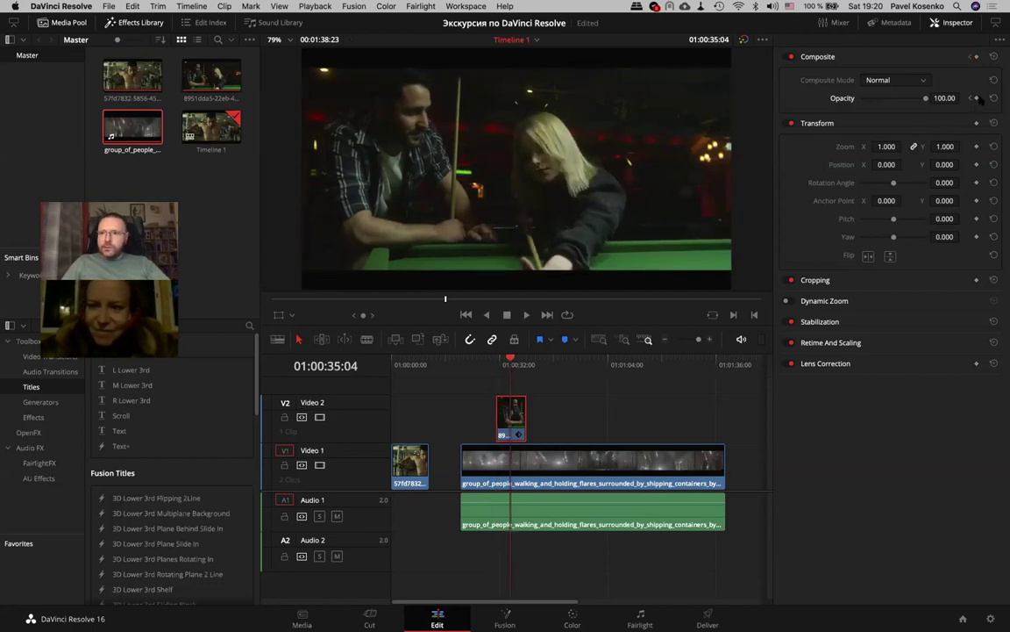
double_click(945, 98)
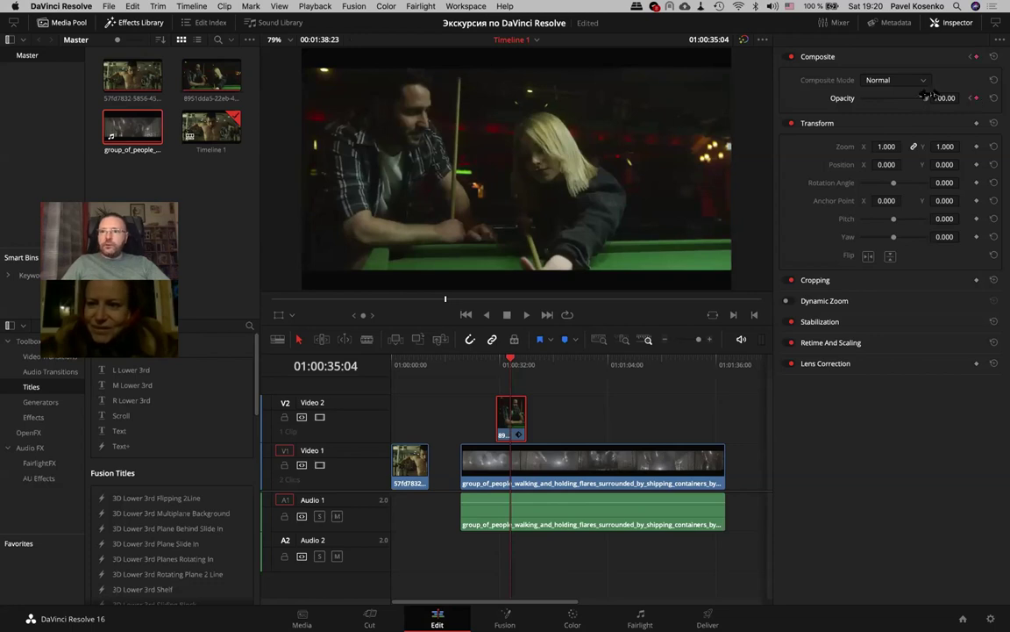
text(50)
key(Return)
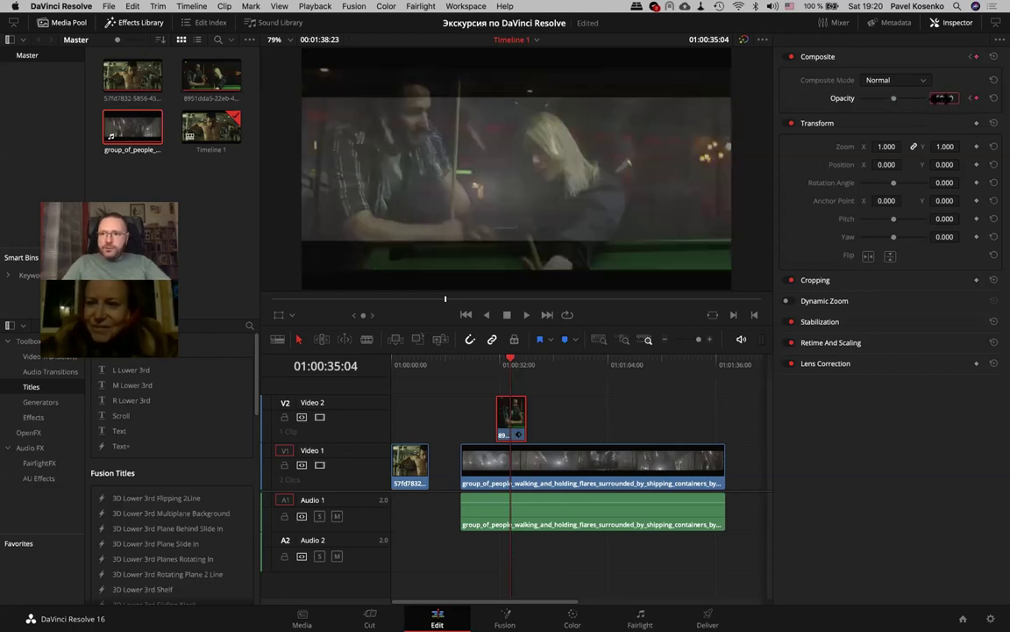
Play from the overlay clip's start to preview the opacity fade
key([)
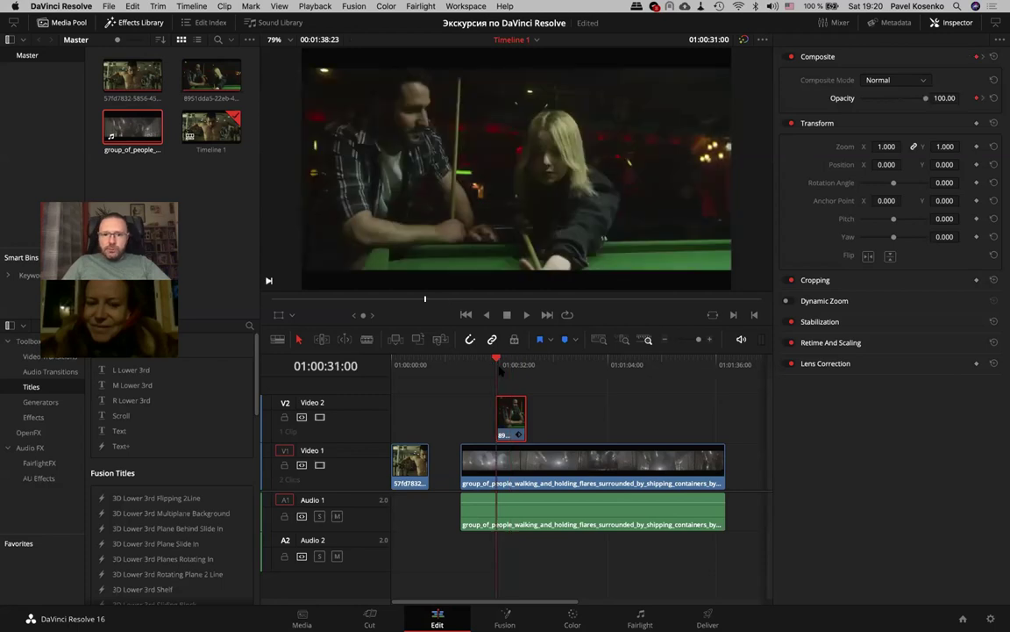
key(space)
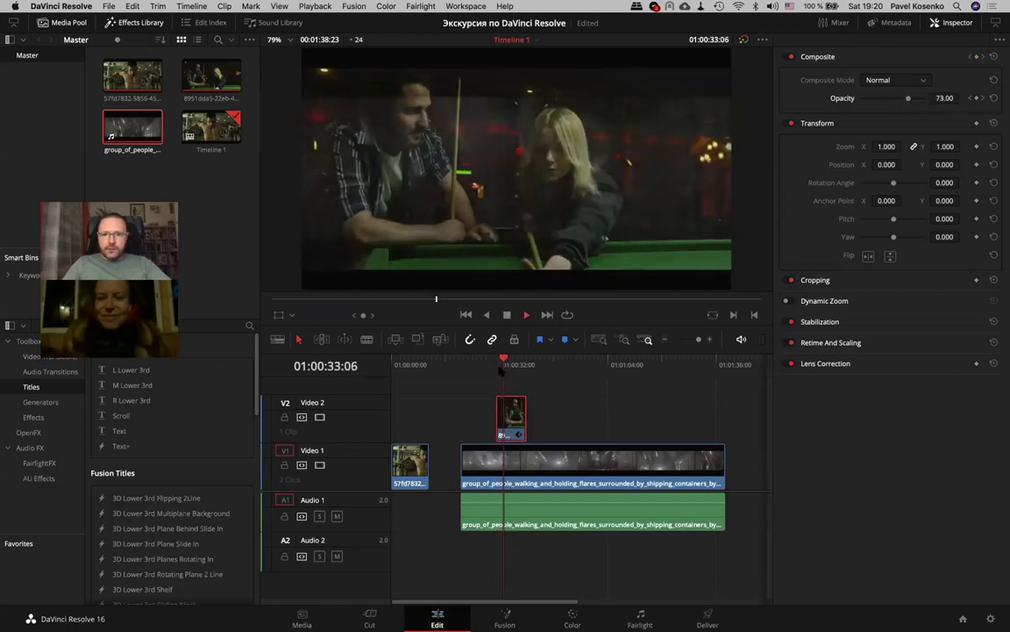
key(space)
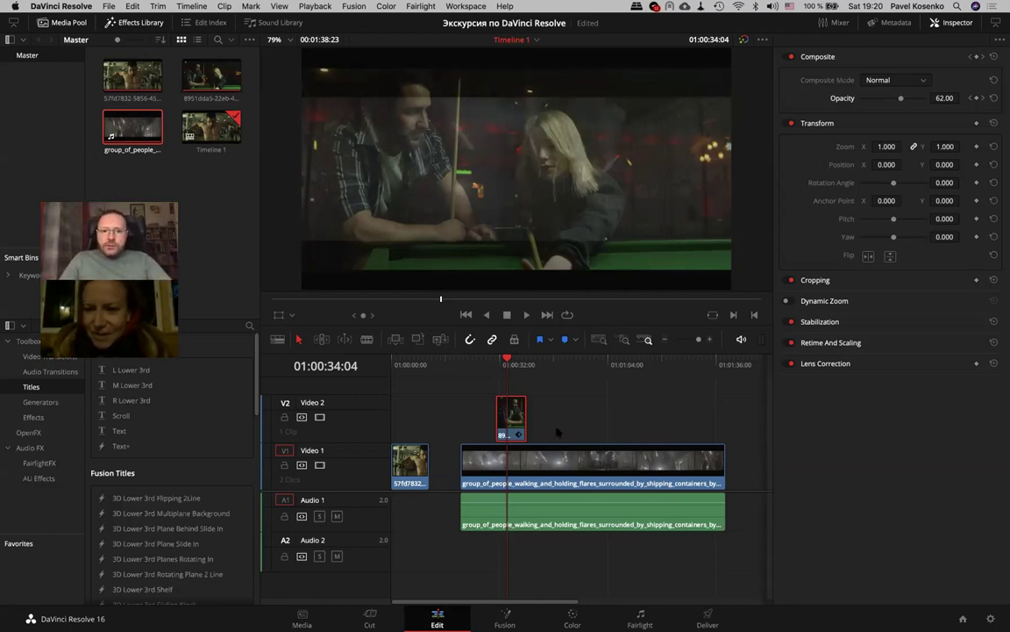
Reset opacity to 100, then try zoom 0.760, a horizontal shift, rotation and anchor point 86
click(994, 97)
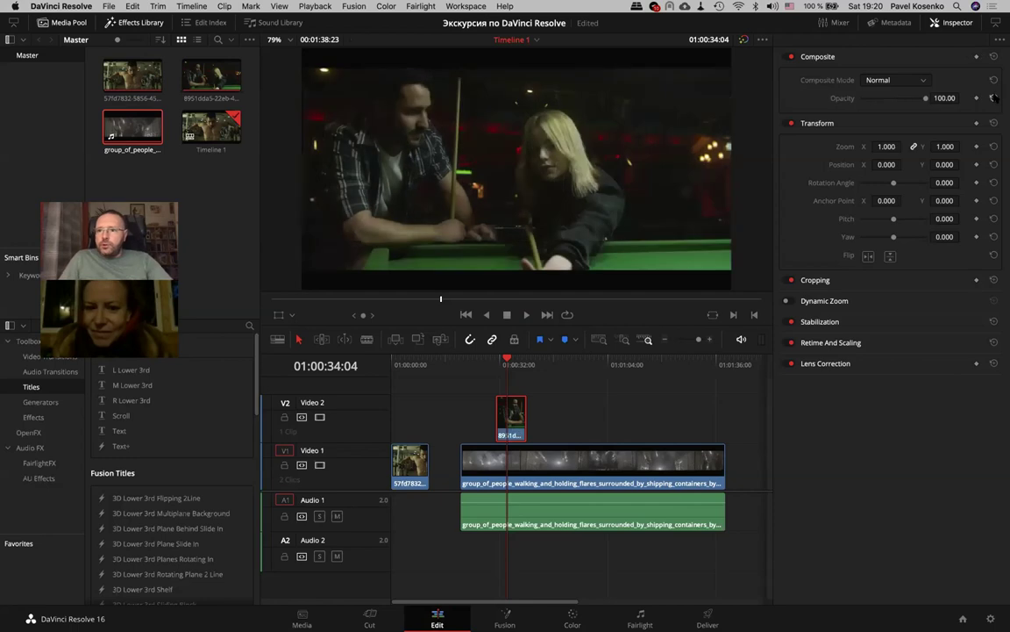
drag(887, 146, 906, 146)
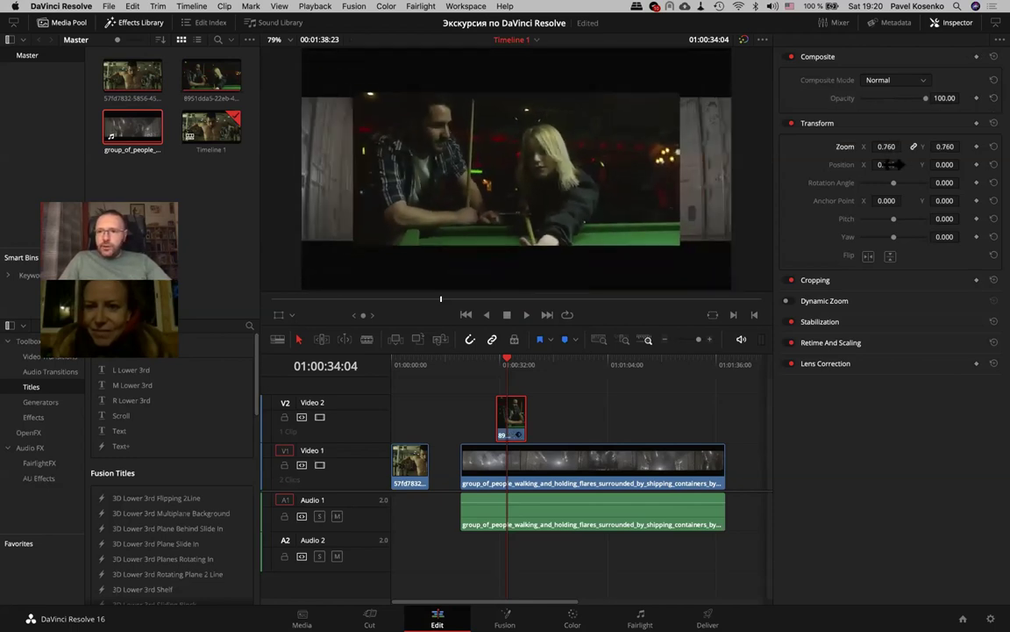
drag(887, 164, 816, 167)
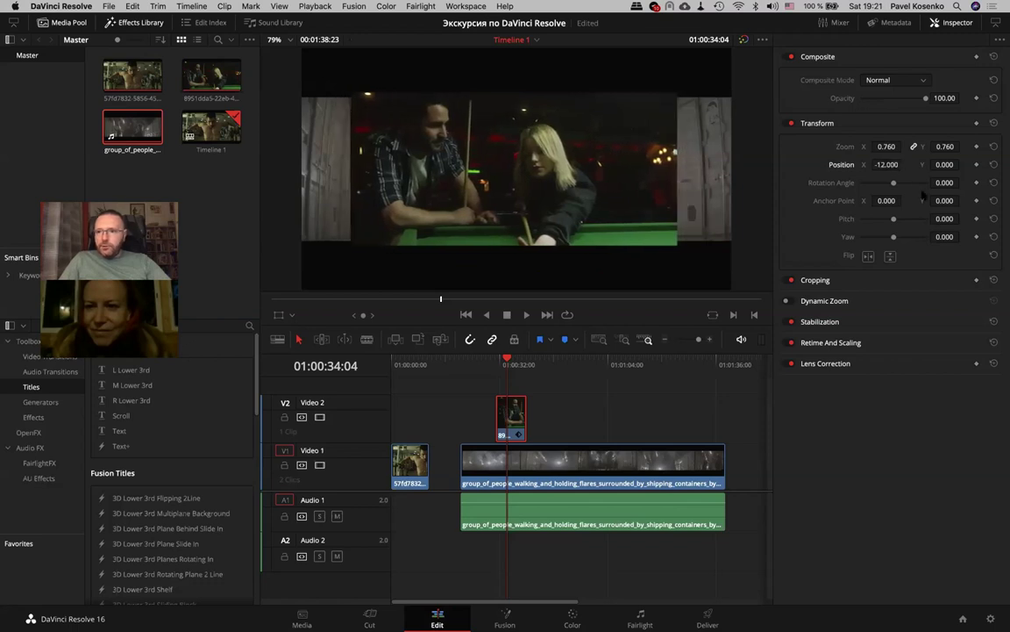
drag(894, 182, 880, 188)
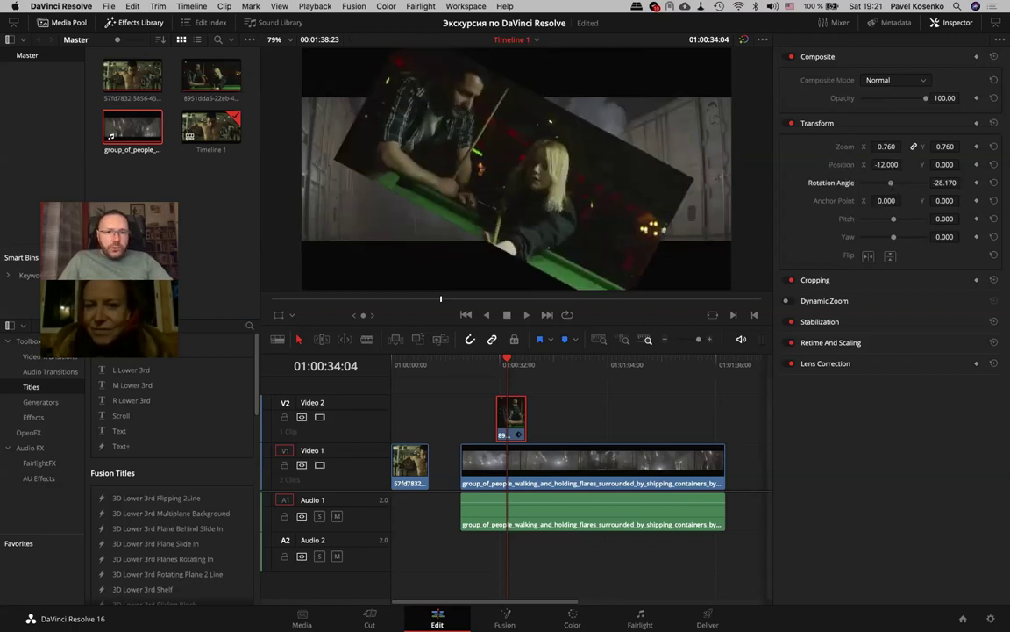
drag(886, 200, 930, 200)
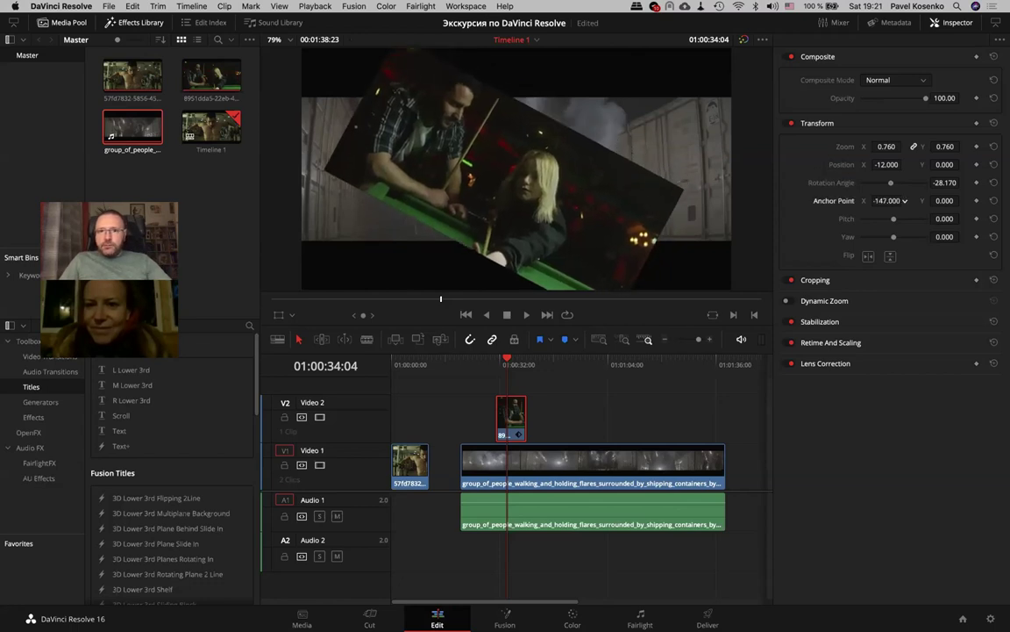
Try cropping and zoom 0.910, disable cropping, then reset all transform settings to defaults
click(824, 294)
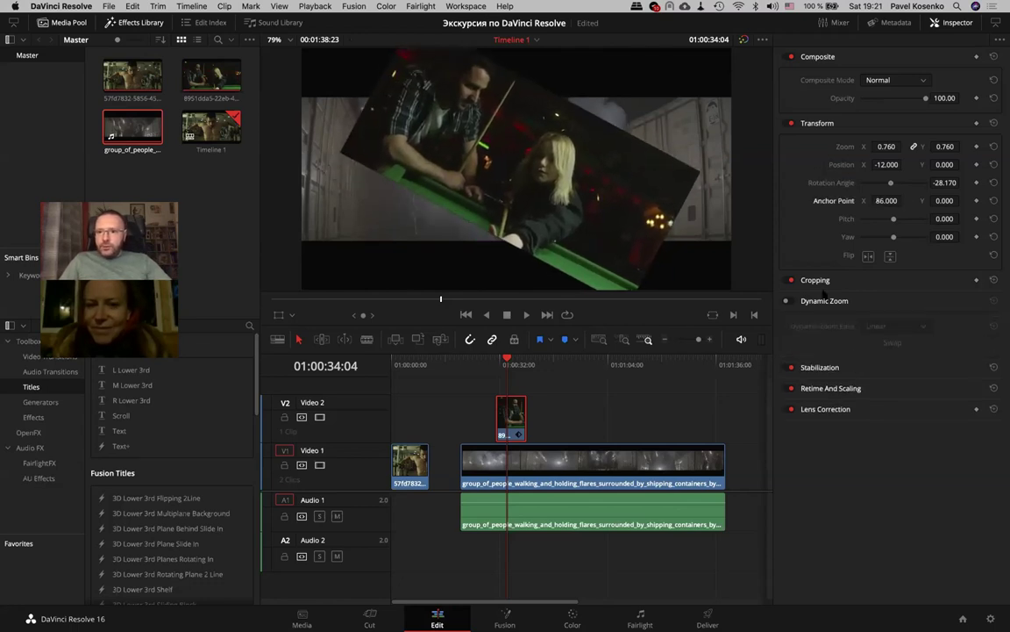
click(816, 280)
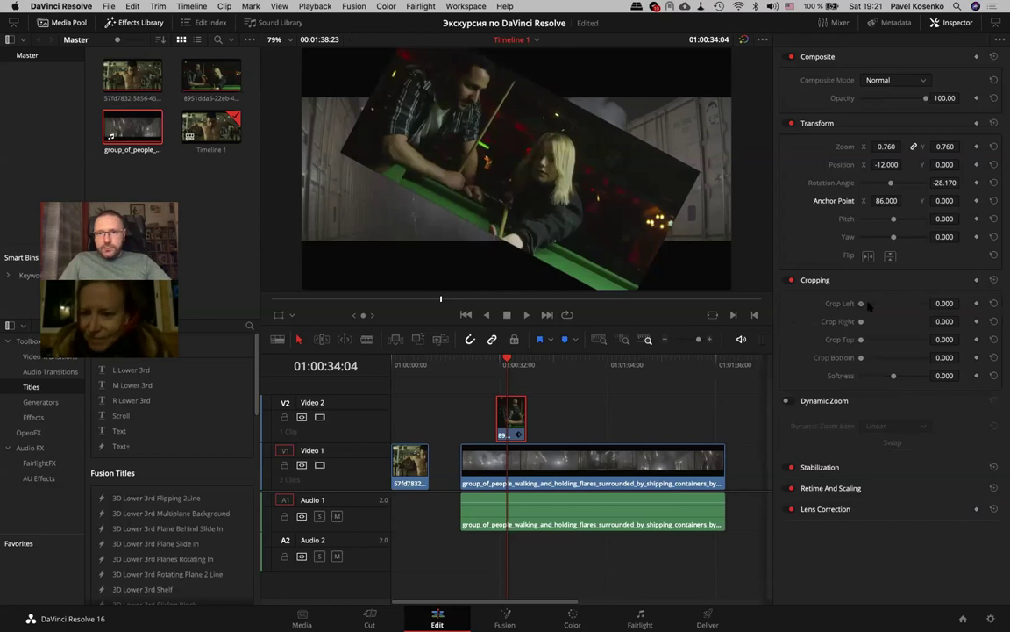
mouse_move(861, 303)
mouse_down()
mouse_move(896, 302)
mouse_move(828, 304)
mouse_move(751, 327)
mouse_up()
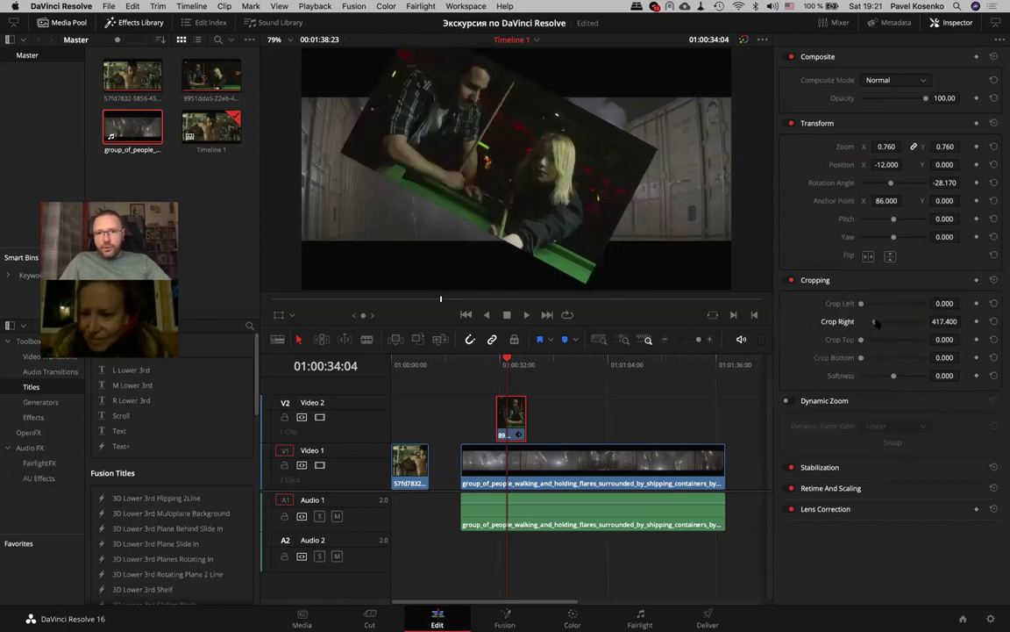
click(791, 281)
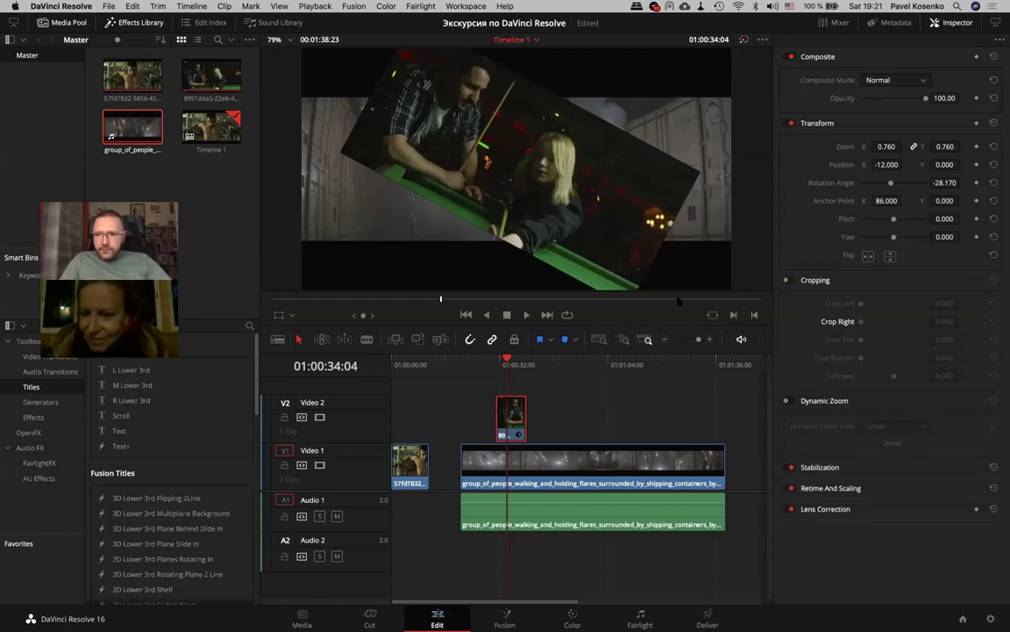
drag(881, 146, 886, 146)
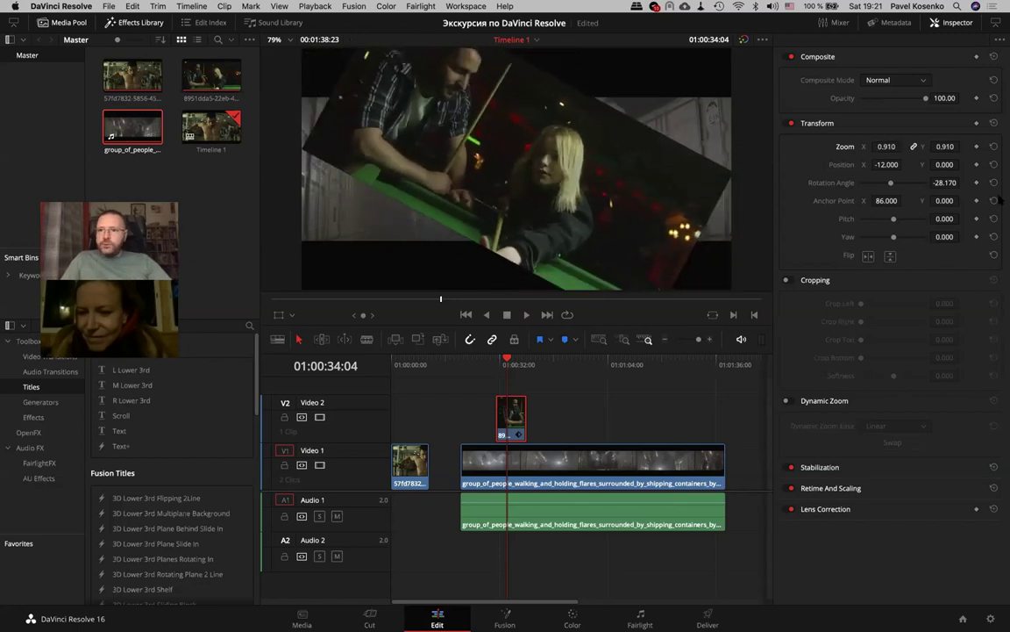
click(994, 122)
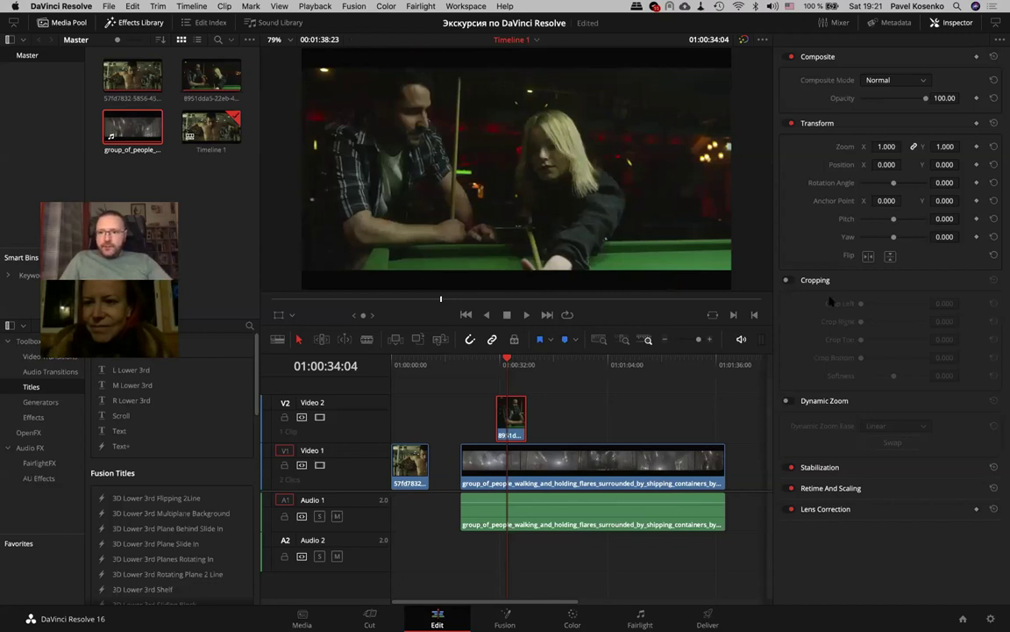
click(867, 284)
click(879, 302)
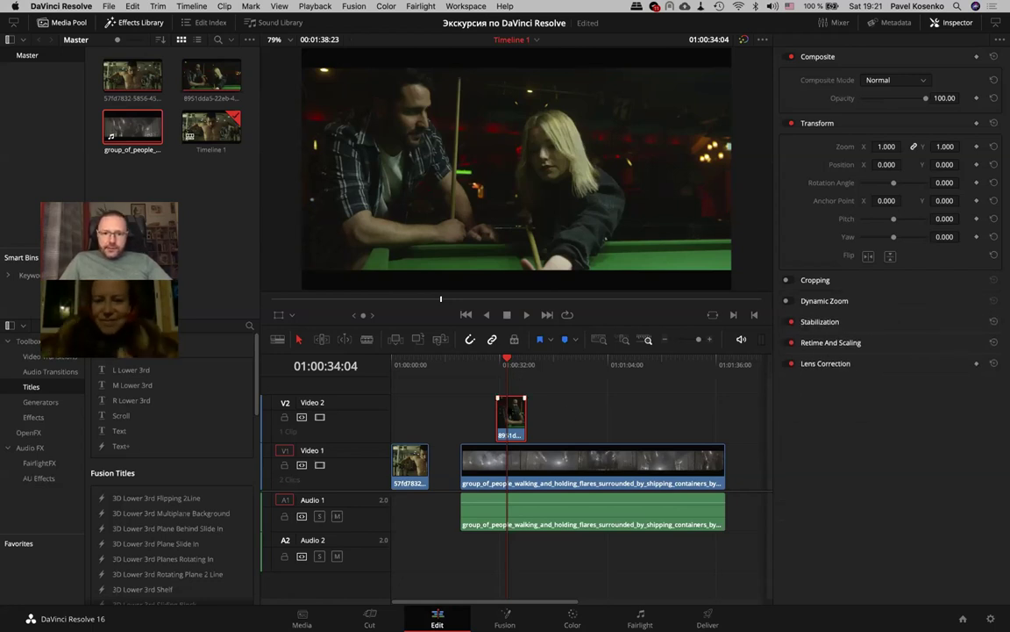
click(510, 458)
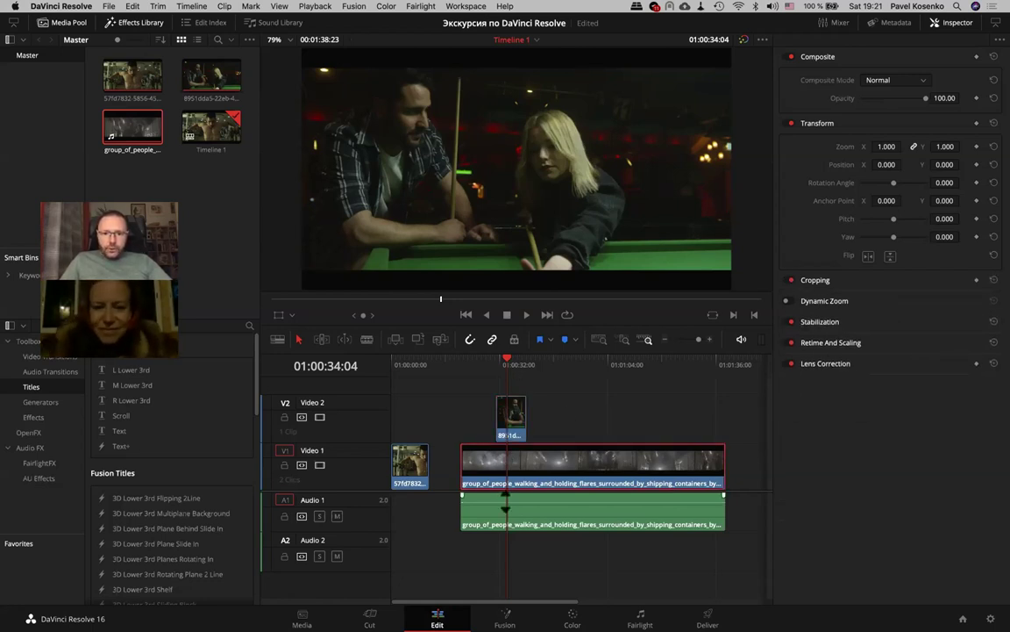
click(506, 509)
click(507, 465)
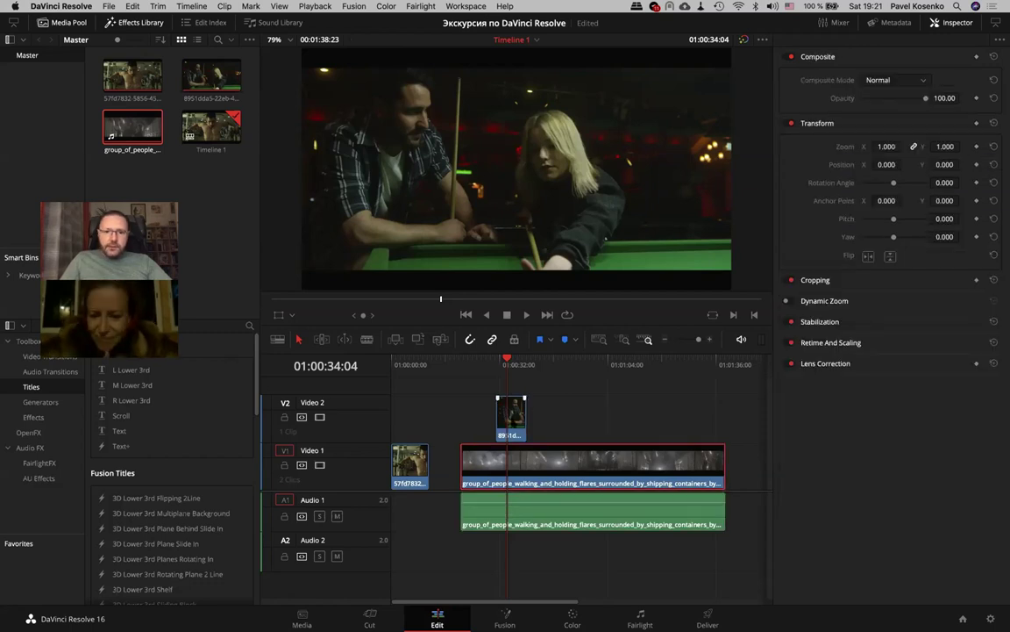
click(520, 406)
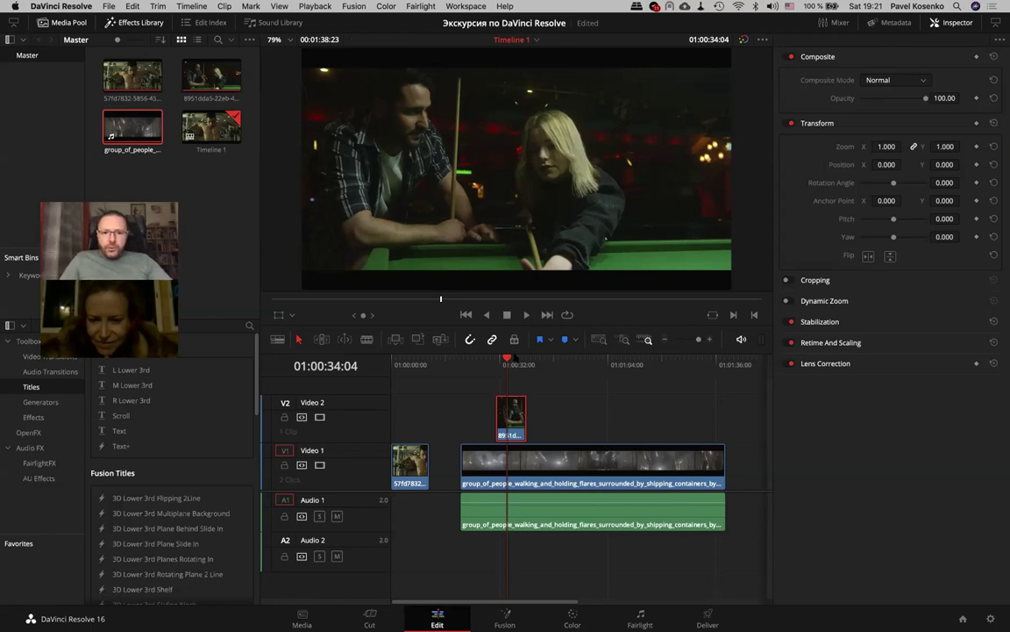
key(Up)
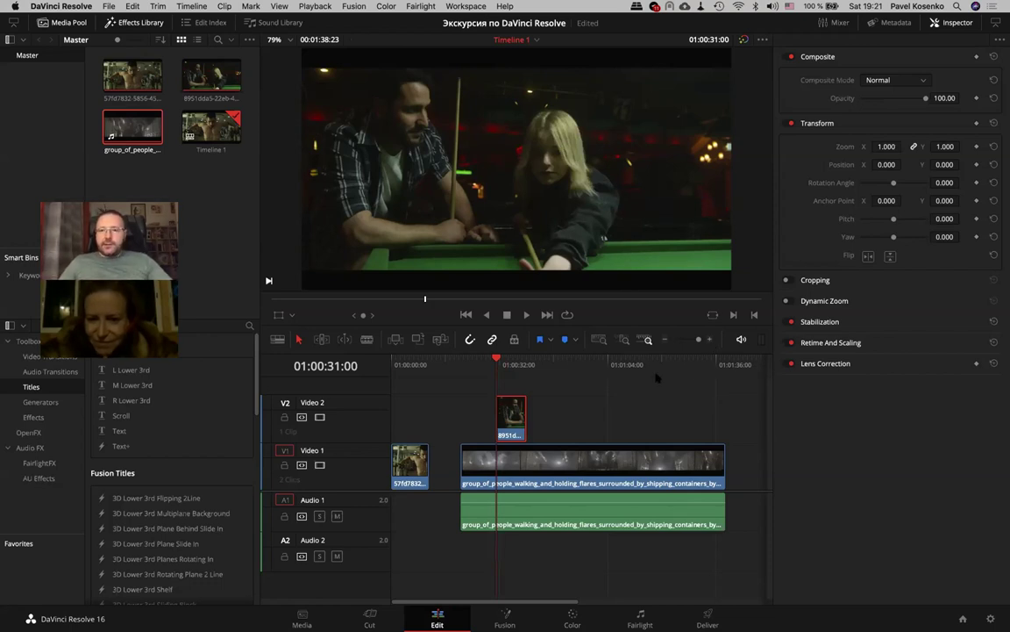
Zoom the timeline in and compare frames around 01:00:31:00 on the Video 2 clip
click(710, 341)
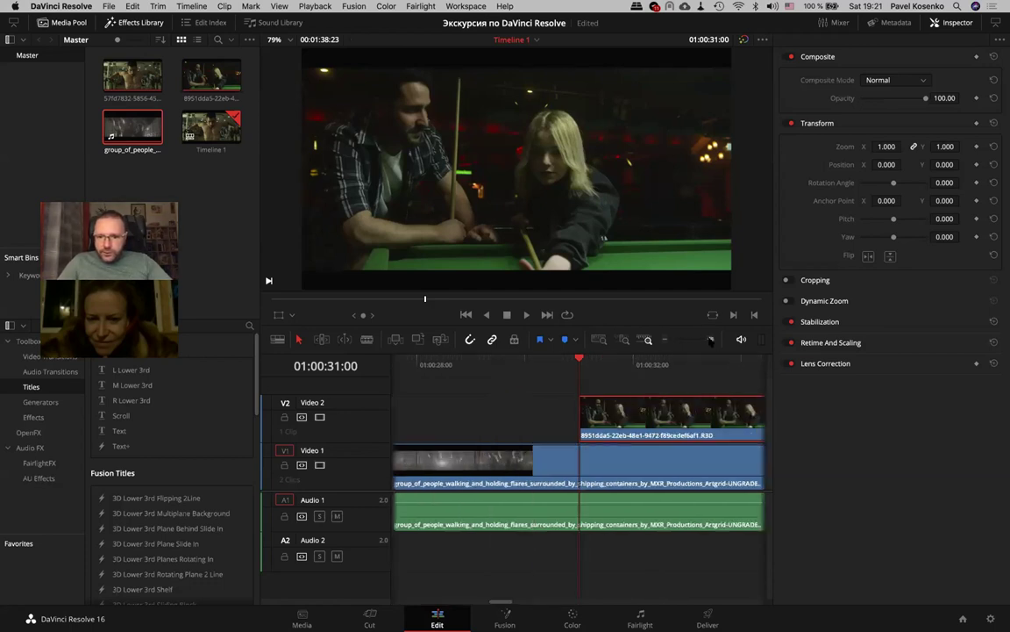
click(616, 365)
key(Left)
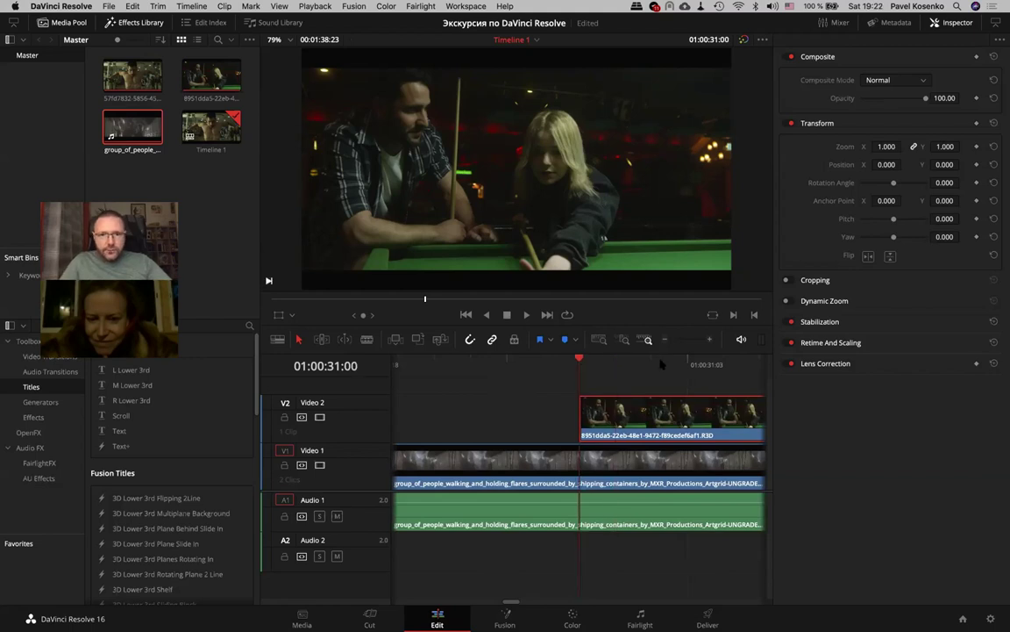
key(Right)
key(Left)
key(Right)
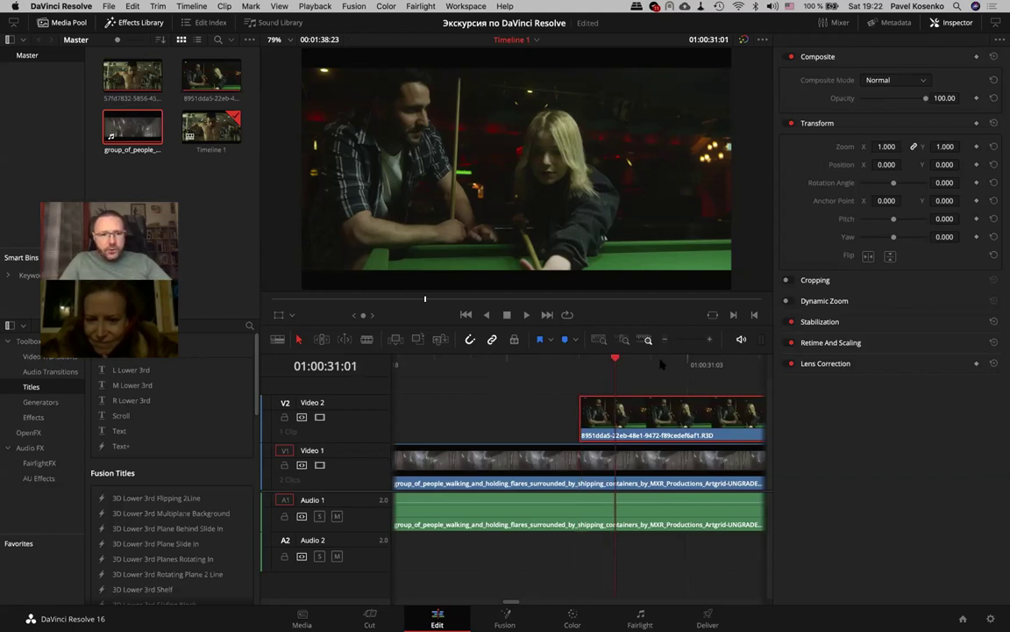
key(Left)
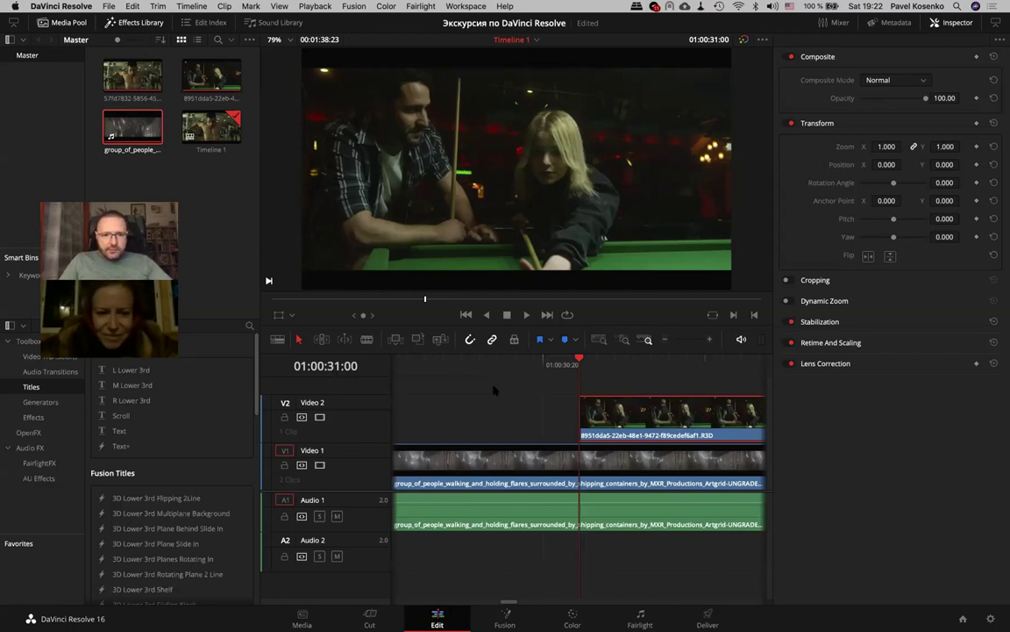
Step frame by frame through 01:00:31–01:00:32 and park the playhead at the cut frame 01:00:31:12
key(Right)
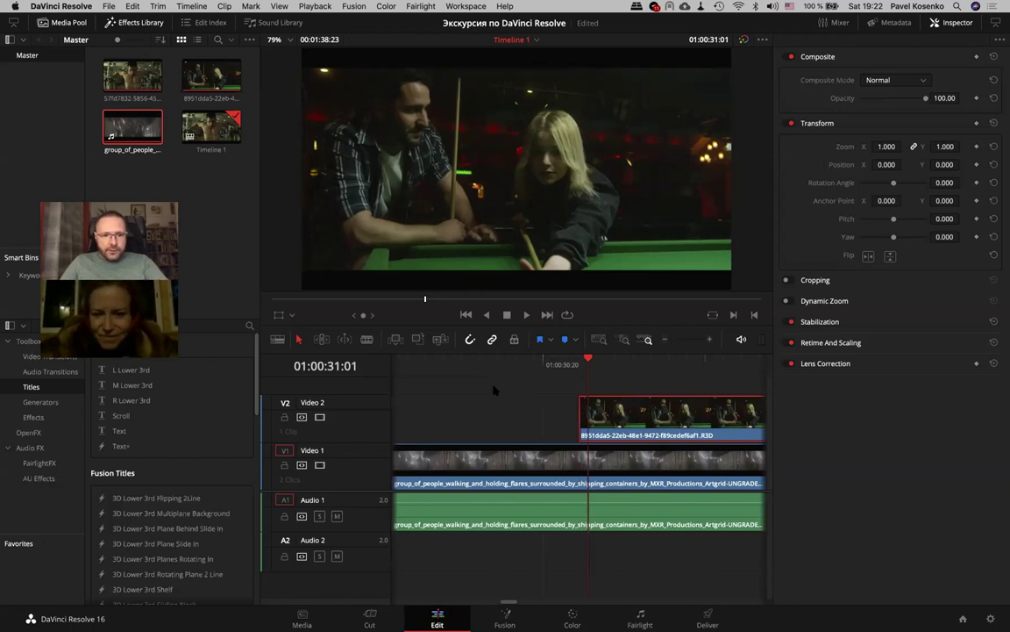
key(Right)
key(Right)
key(Right)
key(Right)
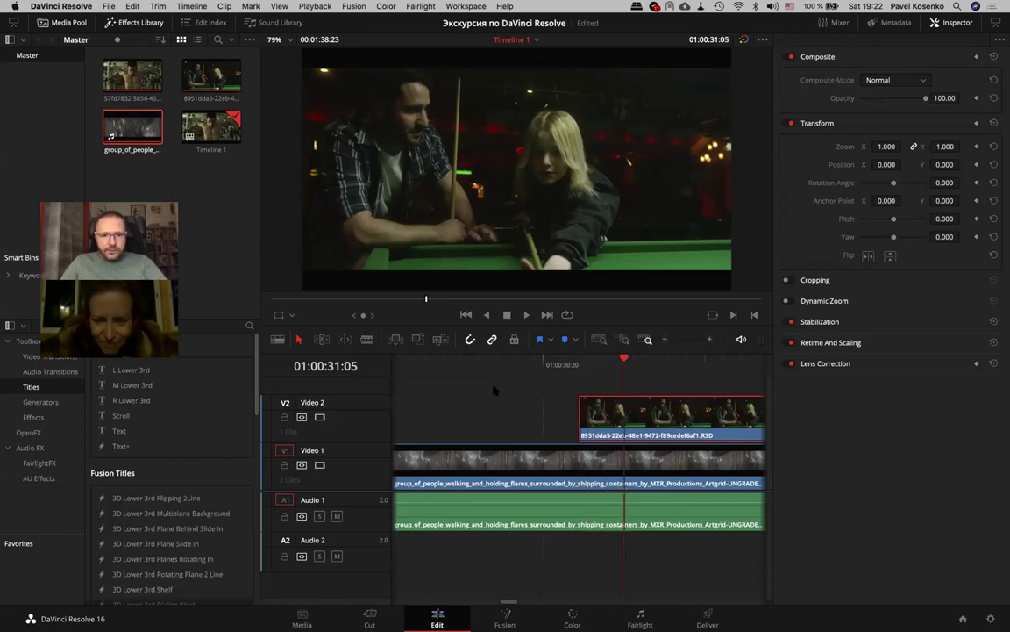
key(Right)
key(Right)
key(Right)
key(Right)
key(Right)
key(Right)
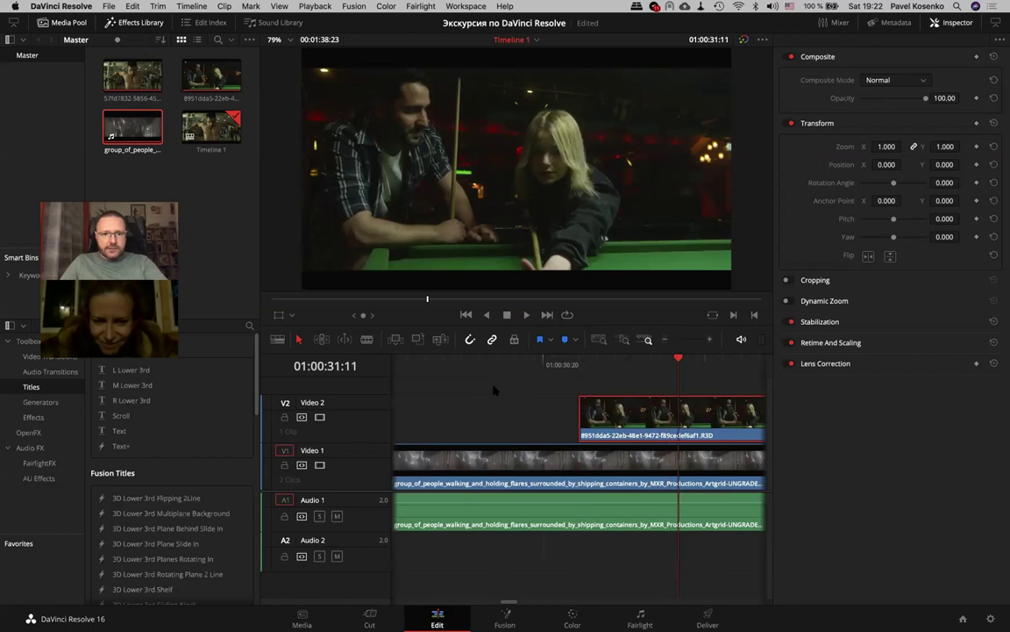
key(Right)
key(Right)
key(Right)
key(Right)
key(Right)
key(Right)
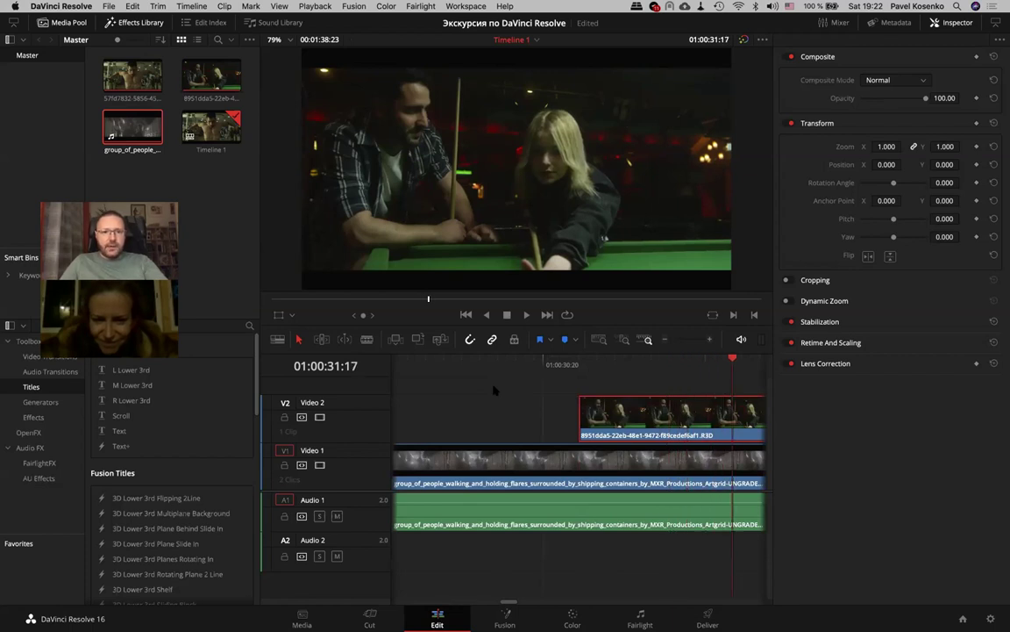
key(Right)
key(Right)
key(Right)
key(Right)
key(Right)
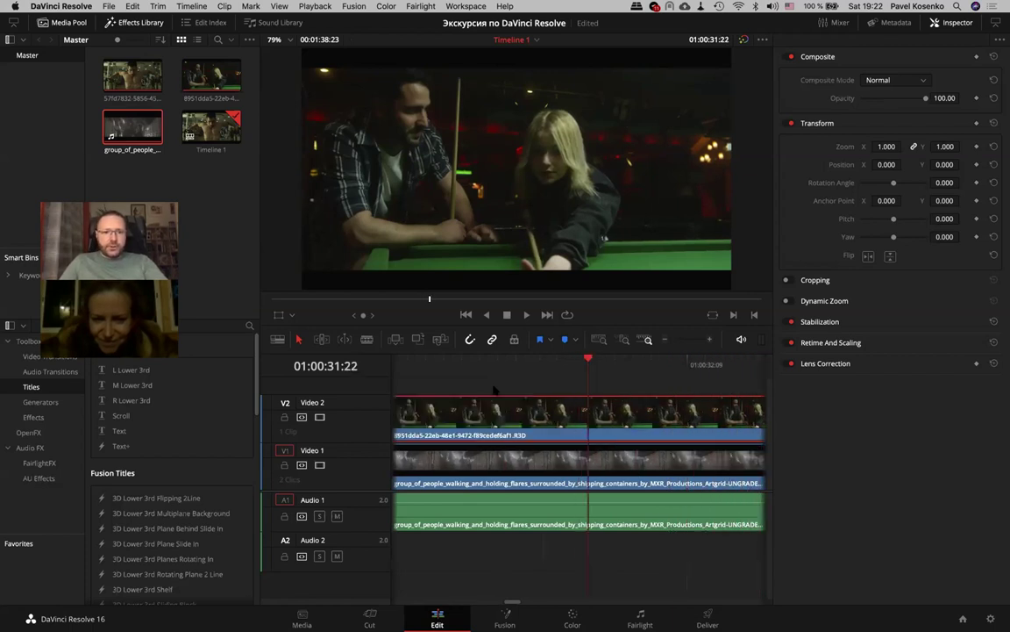
key(Right)
key(Right)
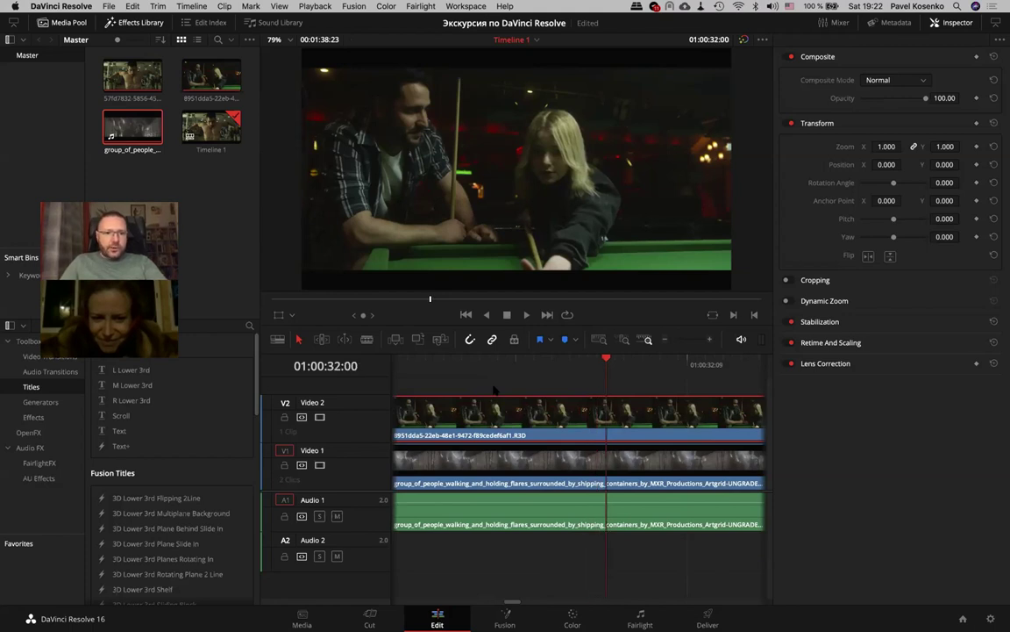
key(Left)
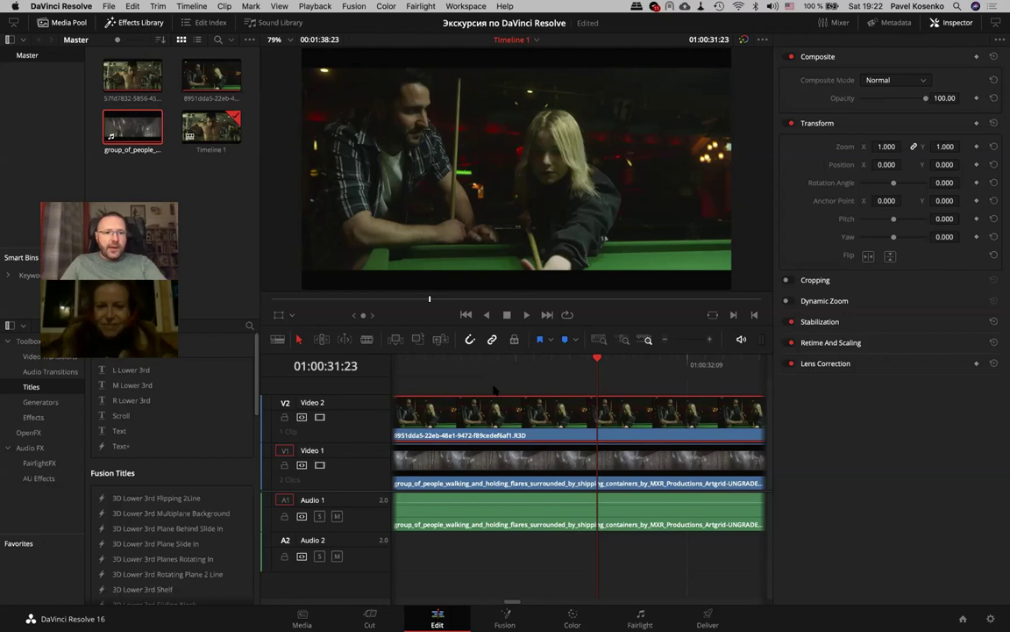
key(Right)
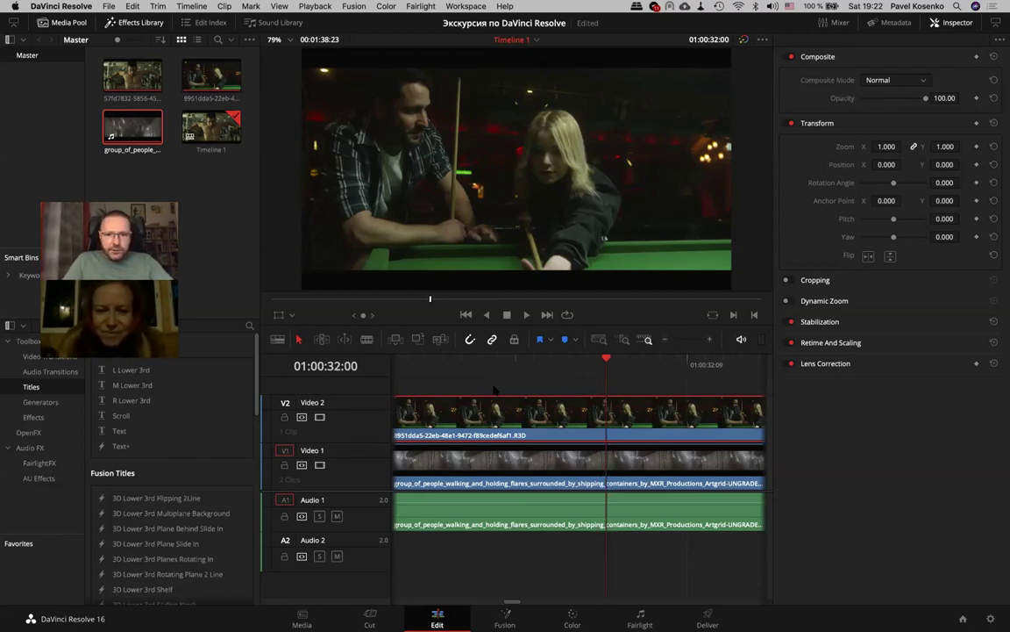
key(Left)
key(Left)
key(Left)
key(Left)
key(Right)
key(Left)
key(Left)
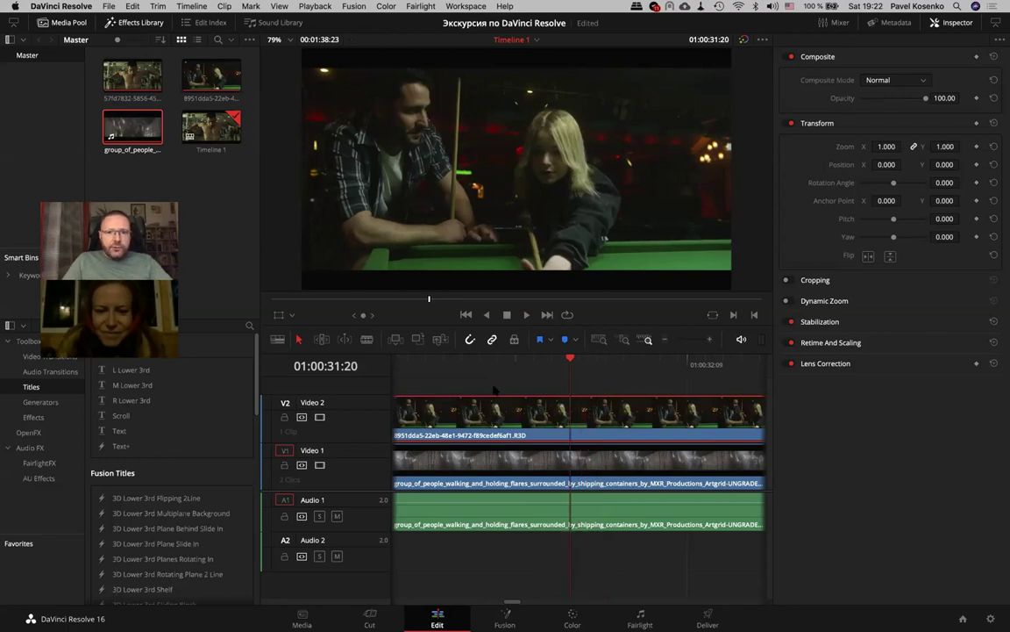
key(Left)
key(Left)
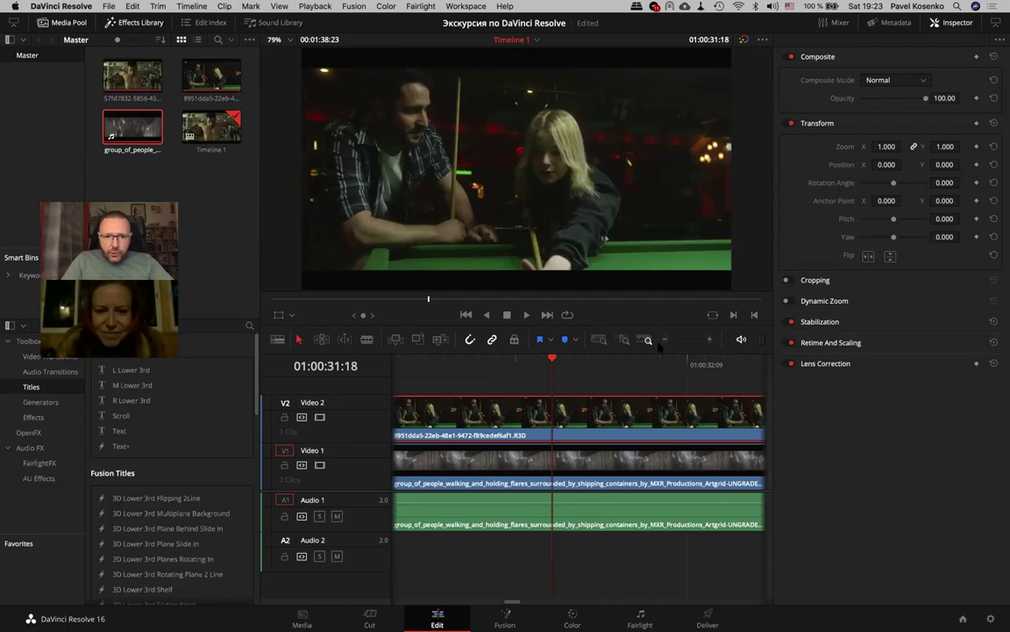
key(Left)
key(Left)
key(Left)
key(Left)
key(Left)
key(Left)
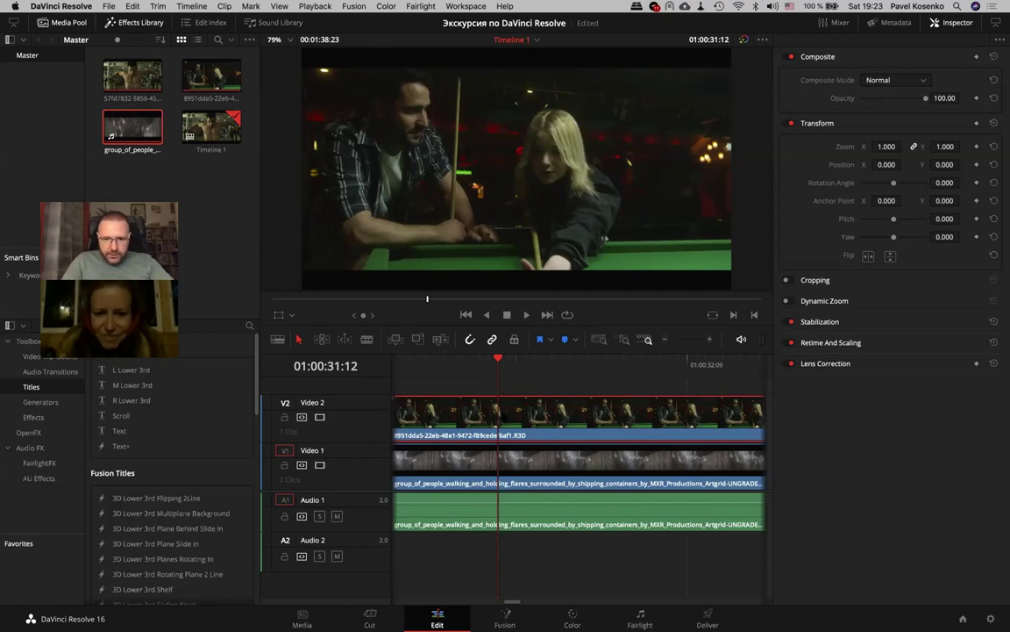
Inspect the V1, A1 and V2 clips, then blade the Video 2 clip at 01:00:31:12 with Cmd+B
click(495, 461)
click(496, 516)
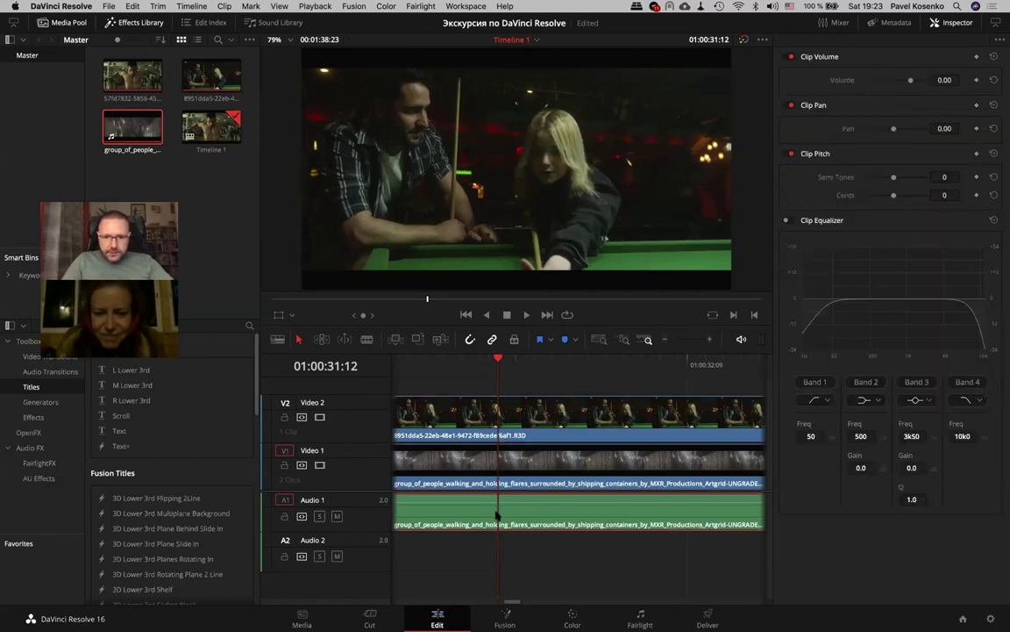
click(497, 432)
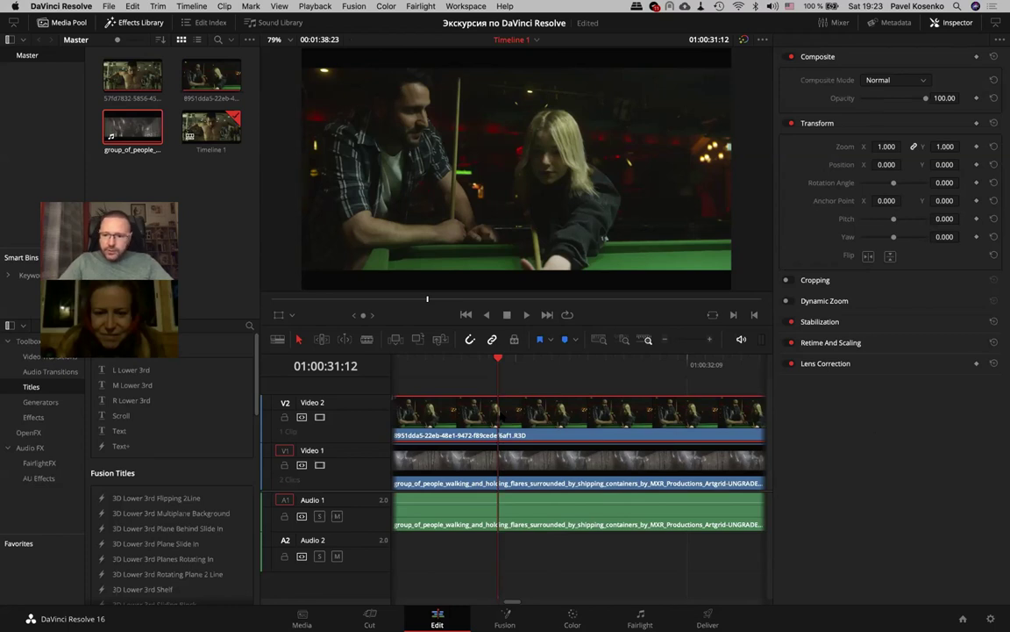
key(super+b)
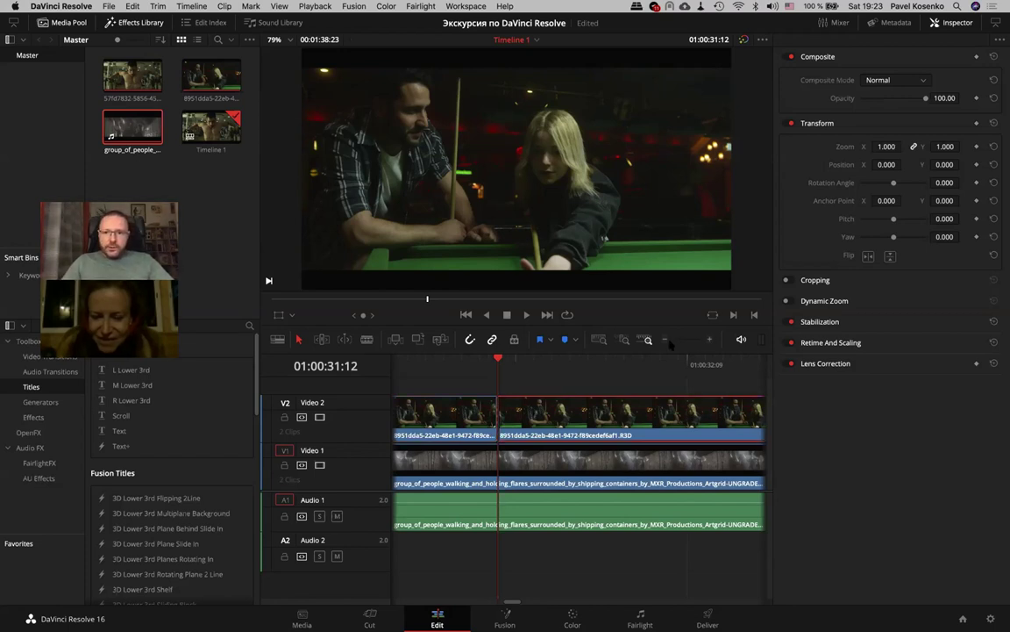
Zoom out and drag the short front piece of the Video 2 clip left, leaving a gap before the main piece
click(664, 340)
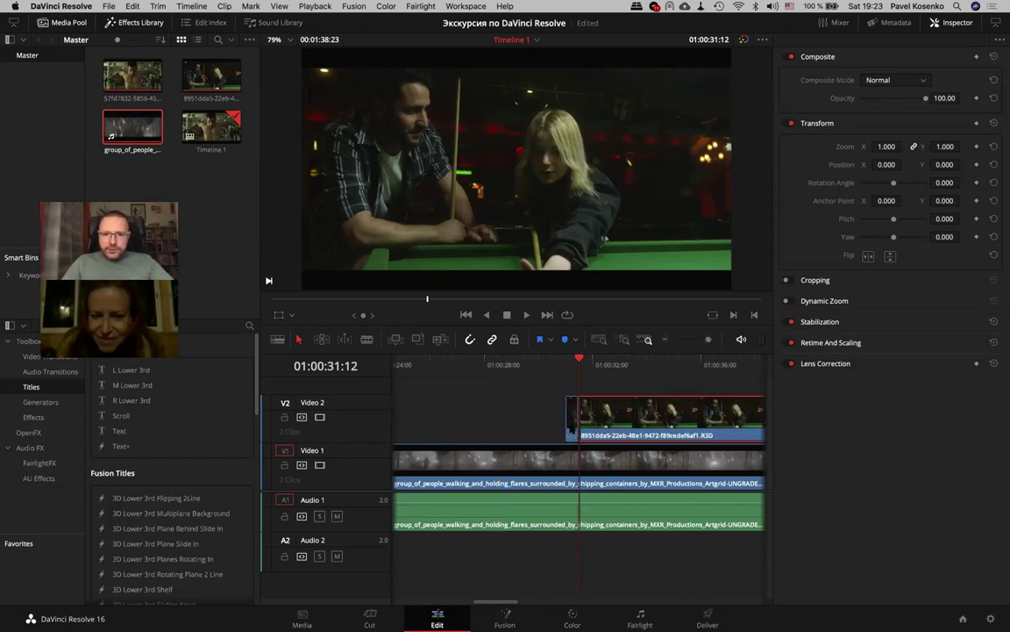
click(566, 417)
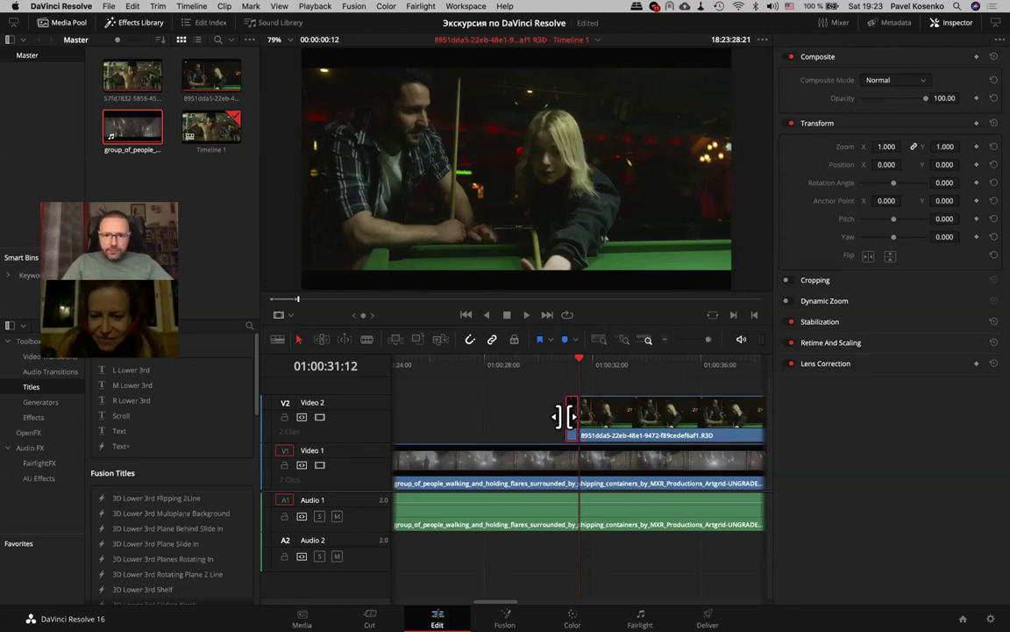
mouse_move(563, 416)
mouse_down()
mouse_move(515, 418)
mouse_move(575, 409)
mouse_up()
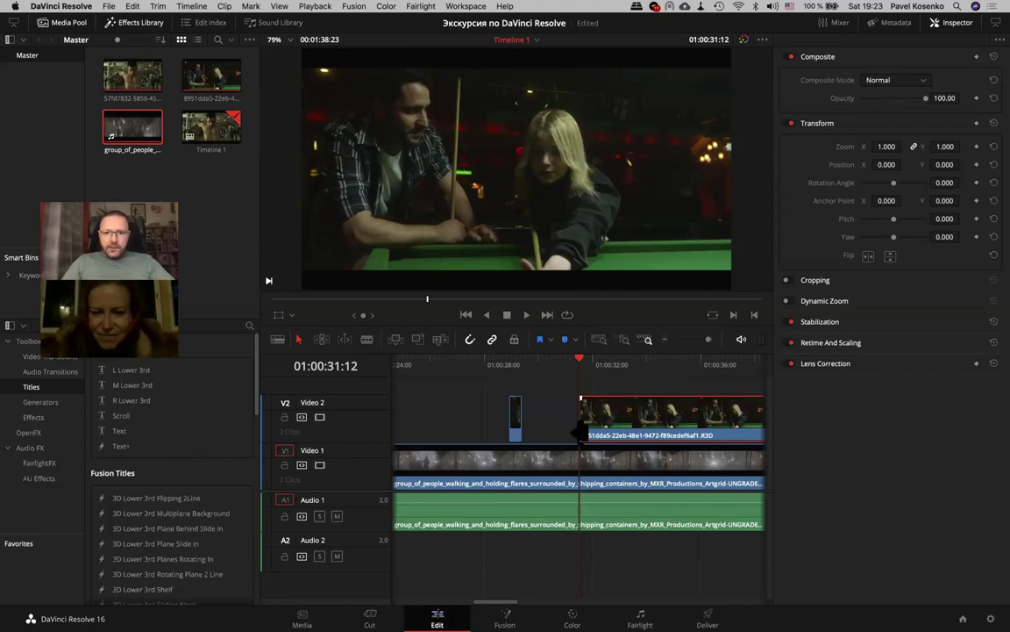
scroll(570, 428, right, 3)
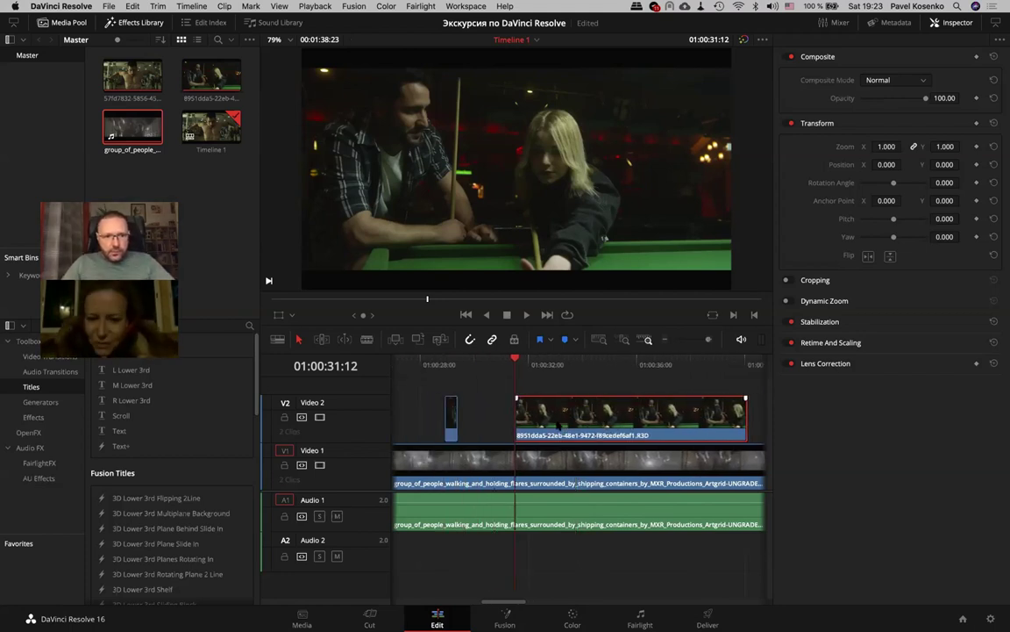
click(451, 419)
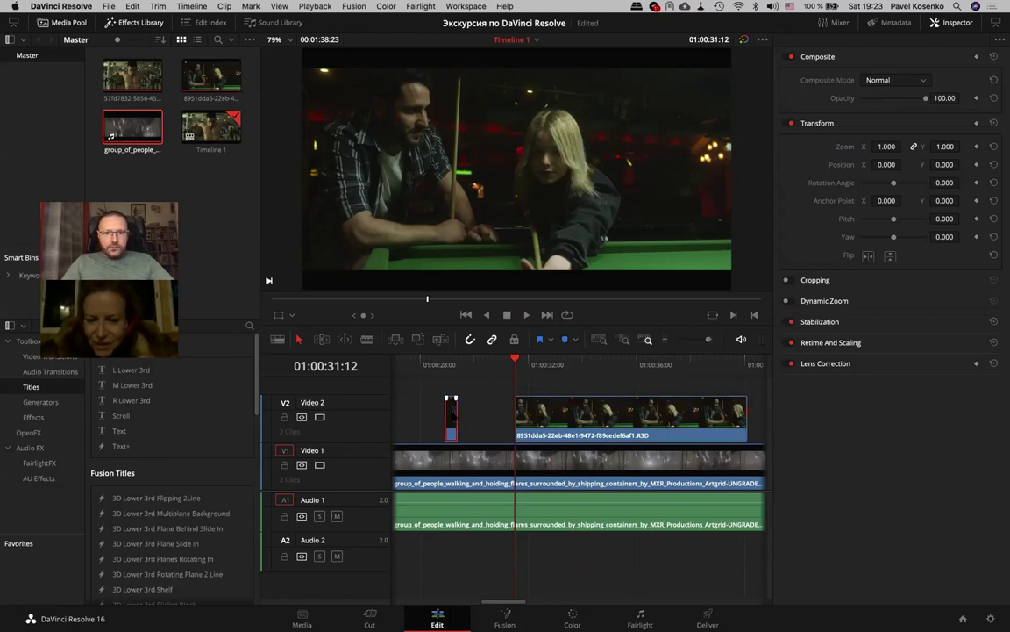
drag(451, 413, 508, 413)
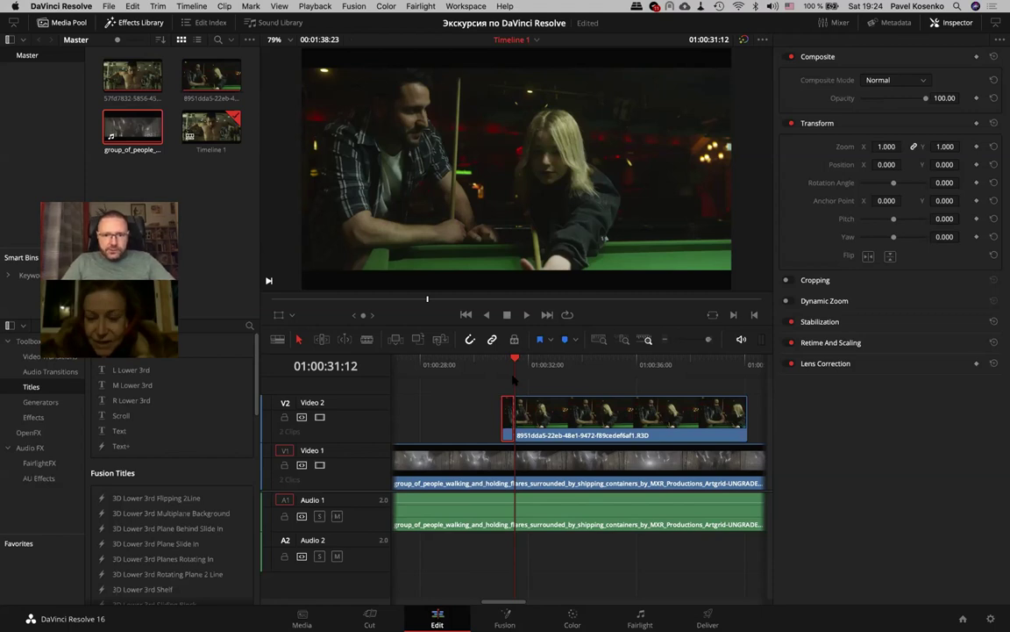
drag(508, 412, 470, 413)
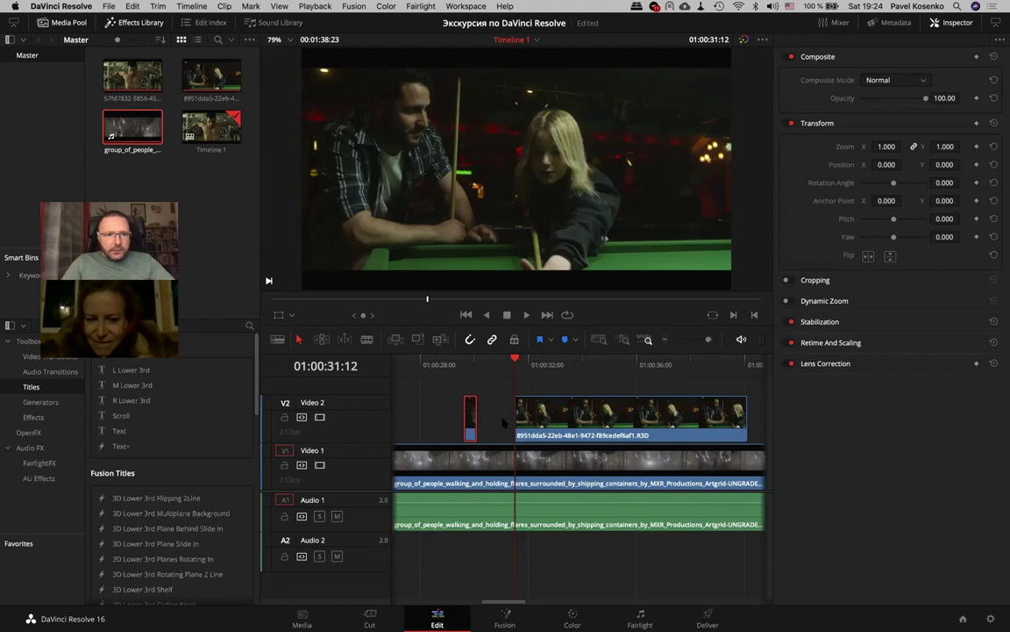
In Finder's Desktop folder, find and preview Screenshot 2020-09-16 at 02.36.20.png
key(super+Tab)
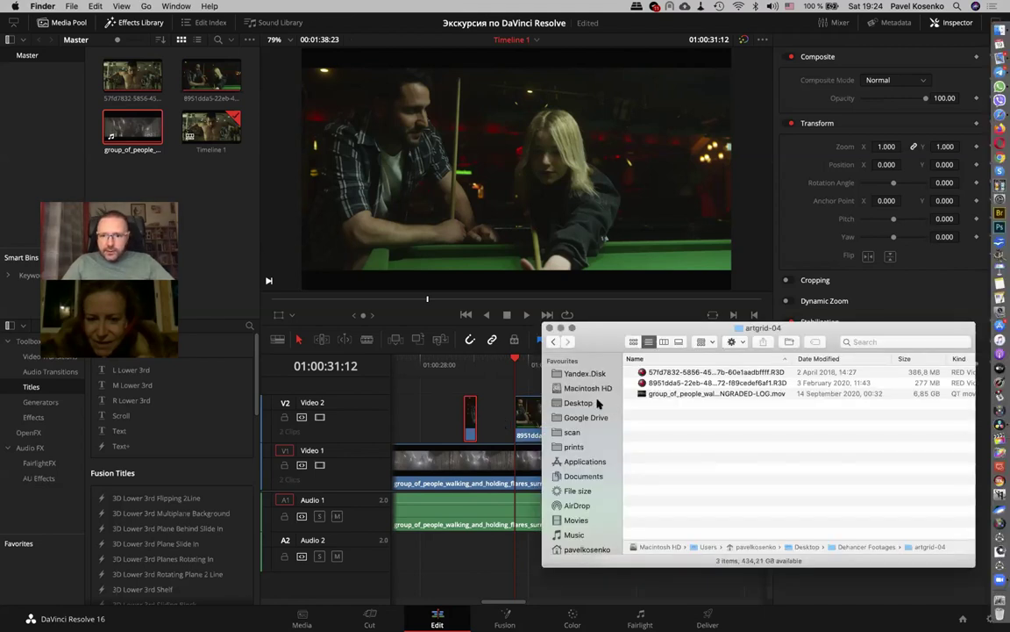
click(604, 403)
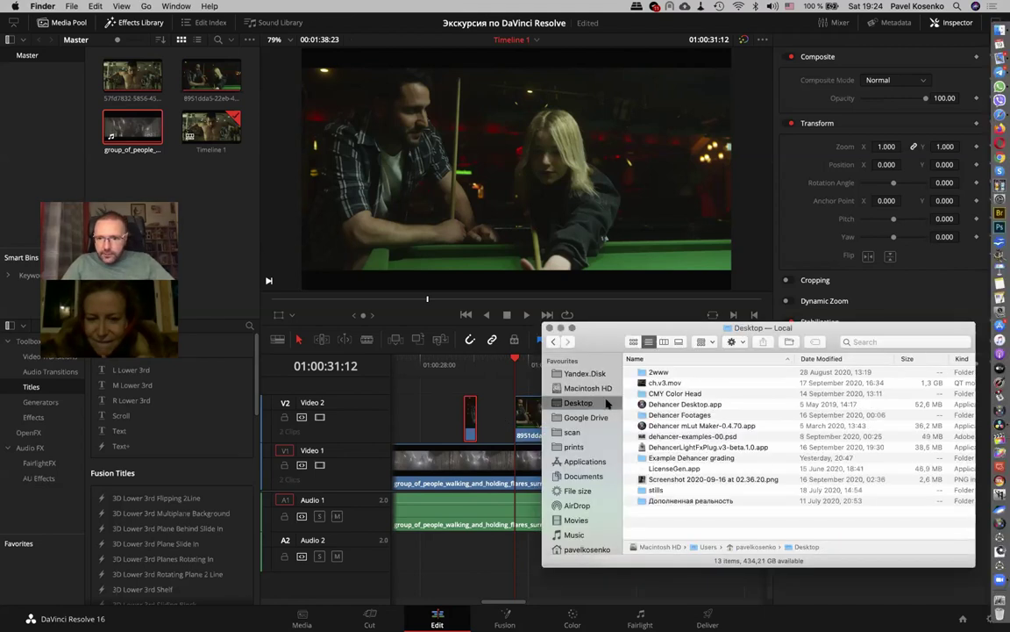
click(701, 481)
key(space)
key(space)
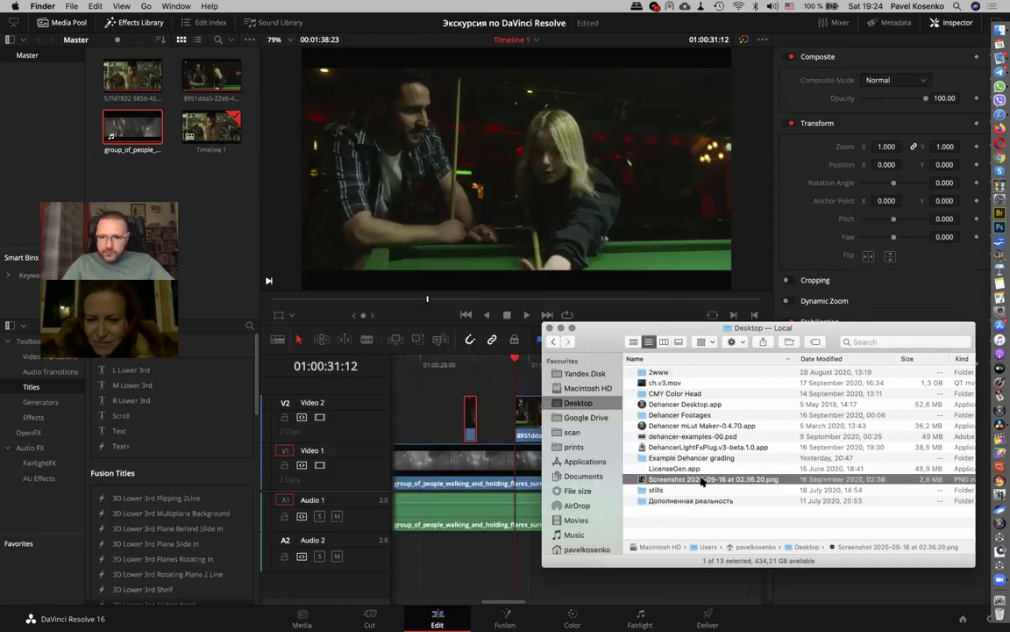
key(space)
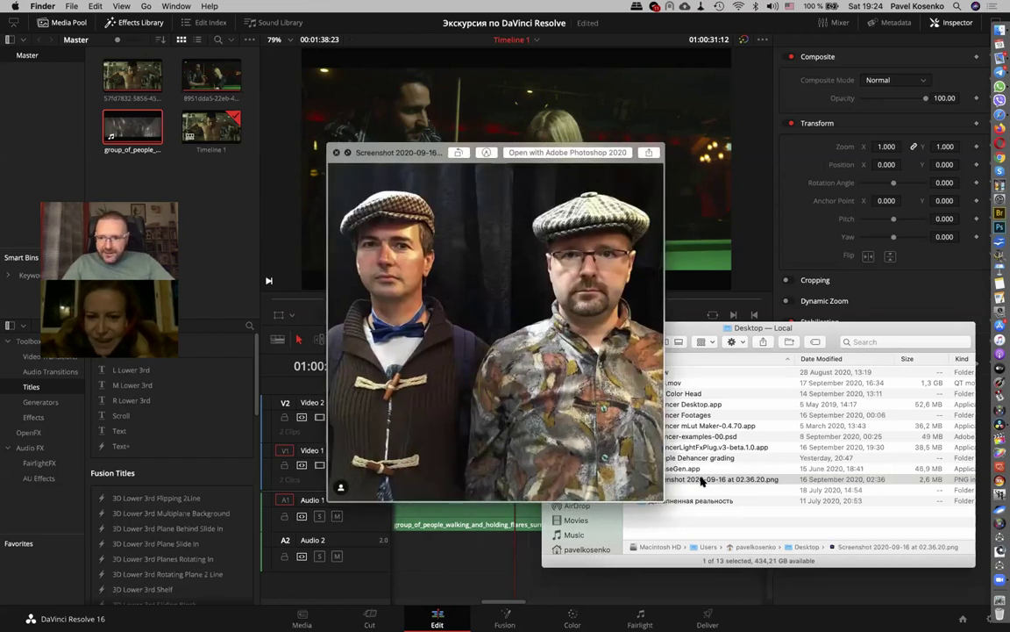
key(space)
mouse_move(710, 481)
mouse_down()
mouse_move(719, 486)
mouse_move(711, 479)
mouse_up()
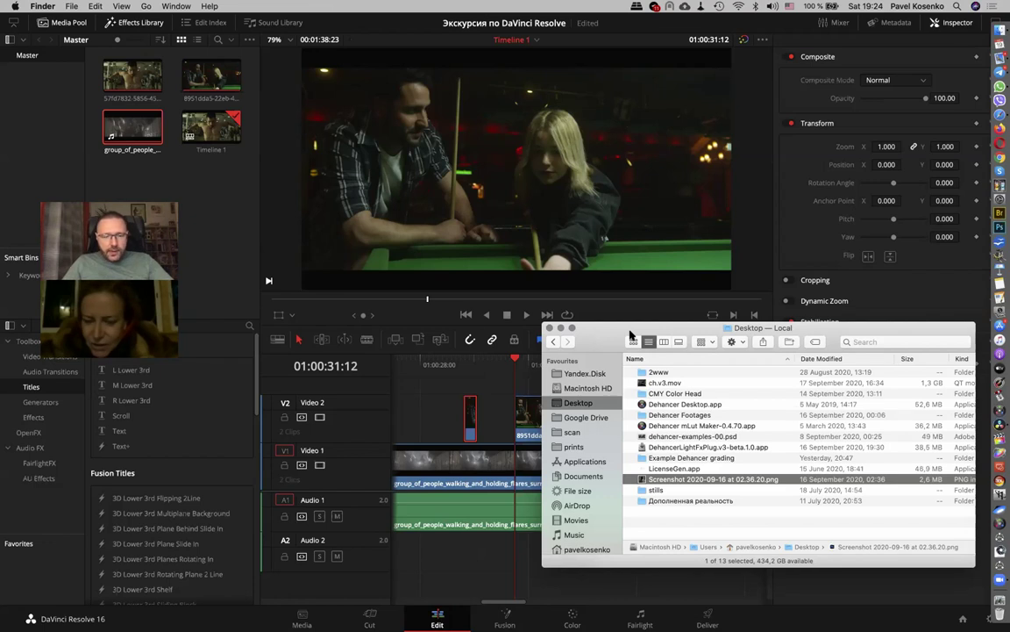
Drag Screenshot 2020-09-16 at 02.36.20.png from Finder onto Resolve's Video 2 track
key(super+Tab)
key(super+Tab)
key(Tab)
key(Tab)
key(Tab)
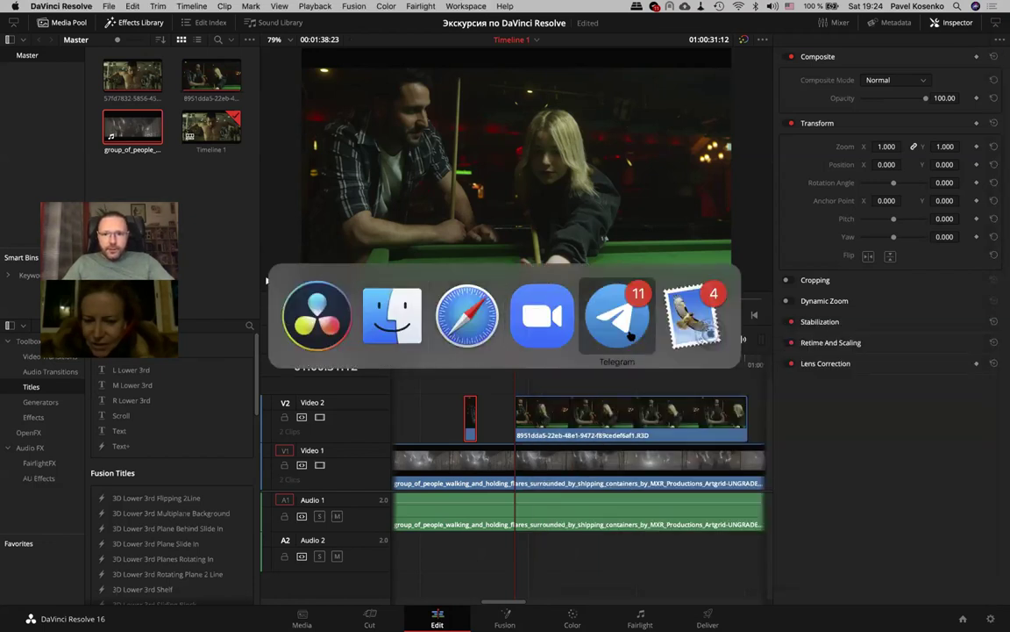
key(Tab)
key(Tab)
key(Tab)
key(Tab)
key(Tab)
key(Tab)
key(Tab)
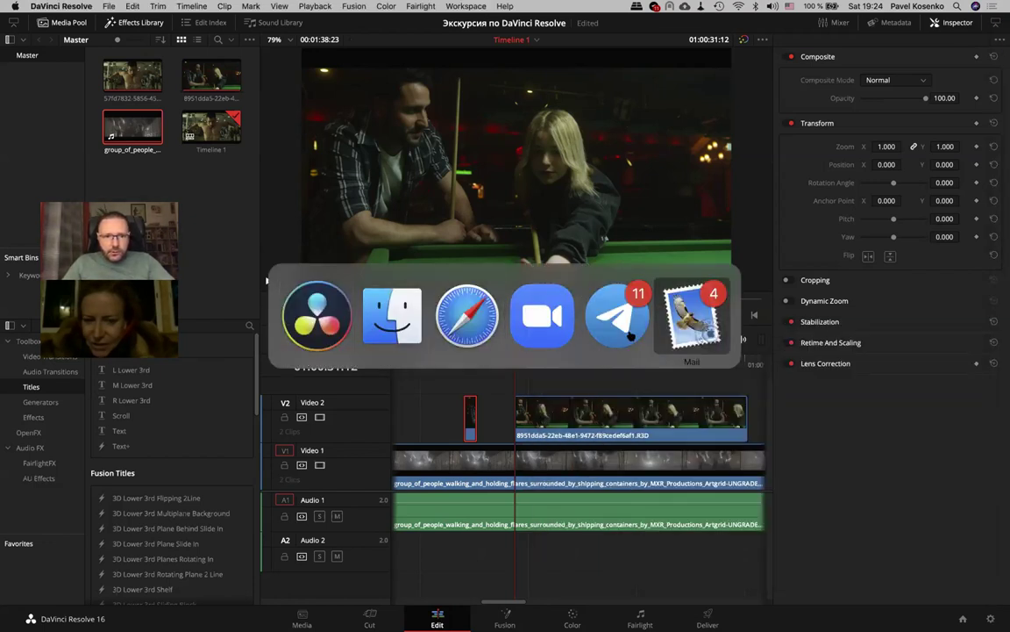
key(Tab)
key(Tab)
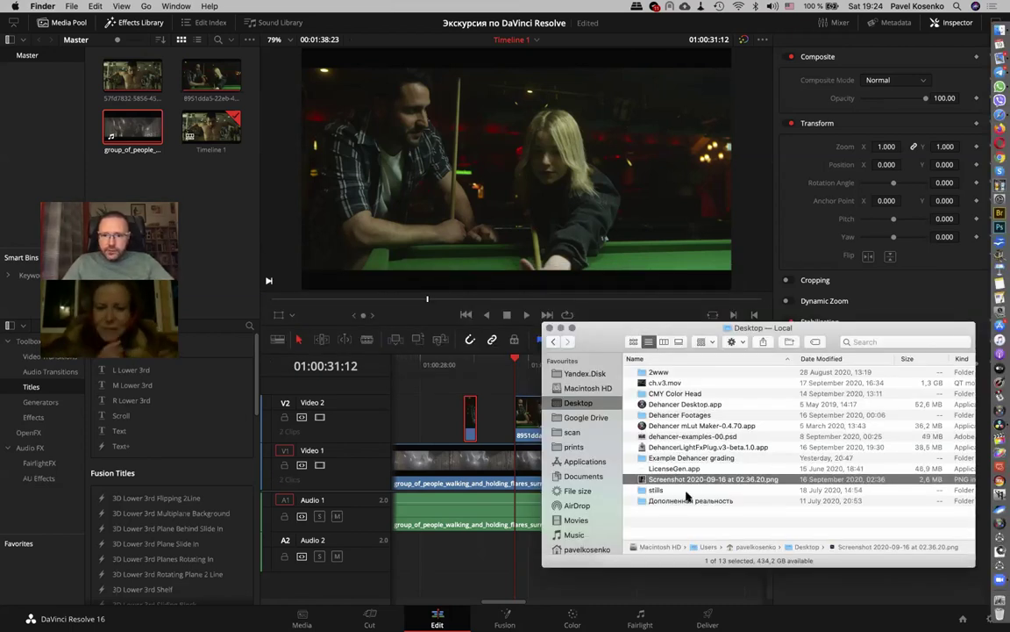
drag(681, 480, 496, 422)
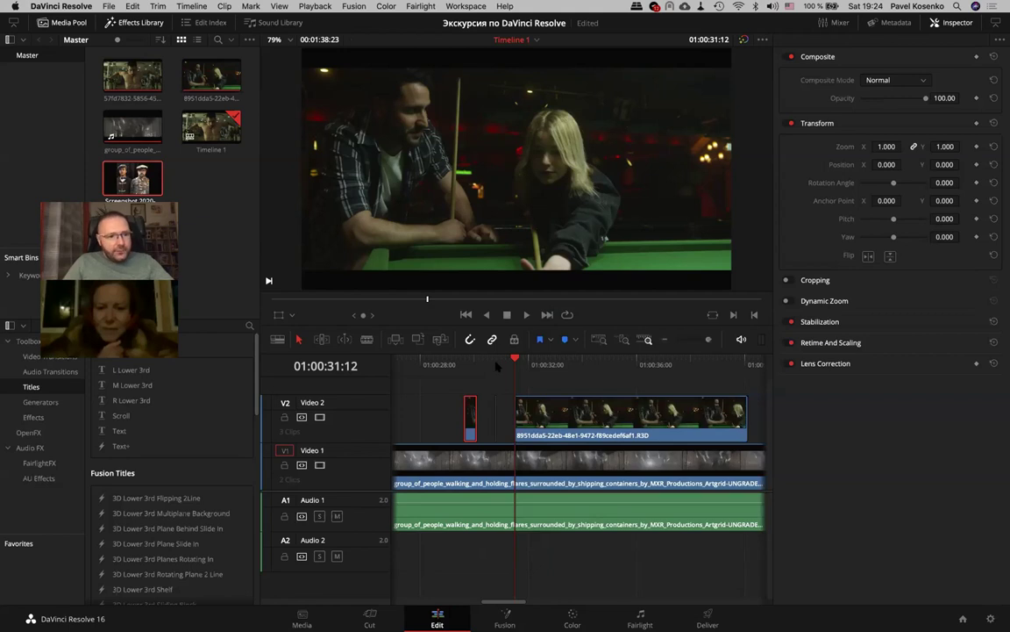
Park the playhead near 01:00:30:20 on the V2 Screenshot clip and zoom in close around it
click(496, 365)
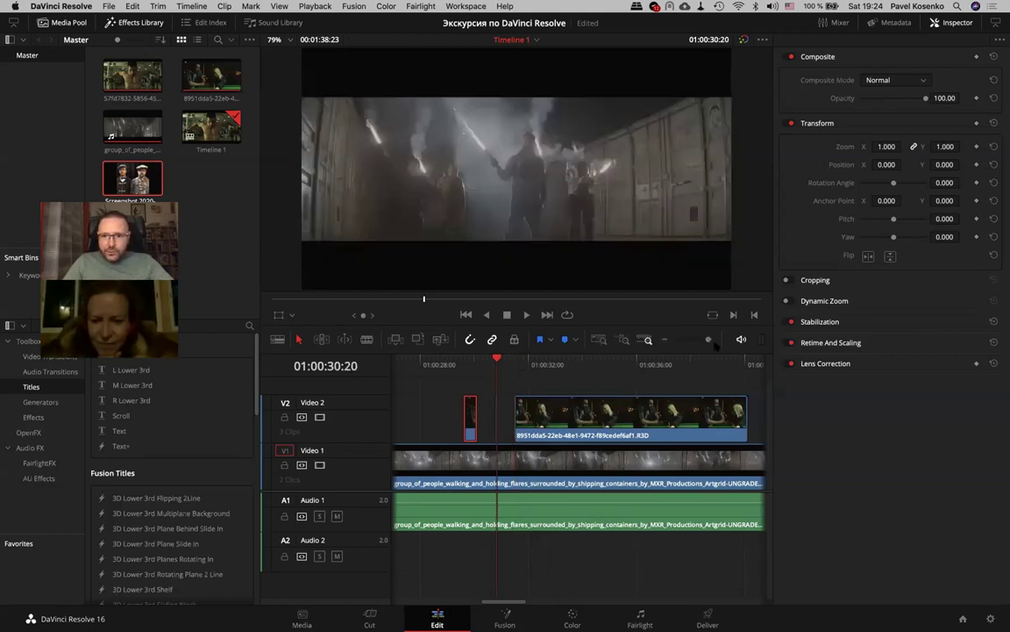
key(super+equal)
key(super+equal)
key(super+equal)
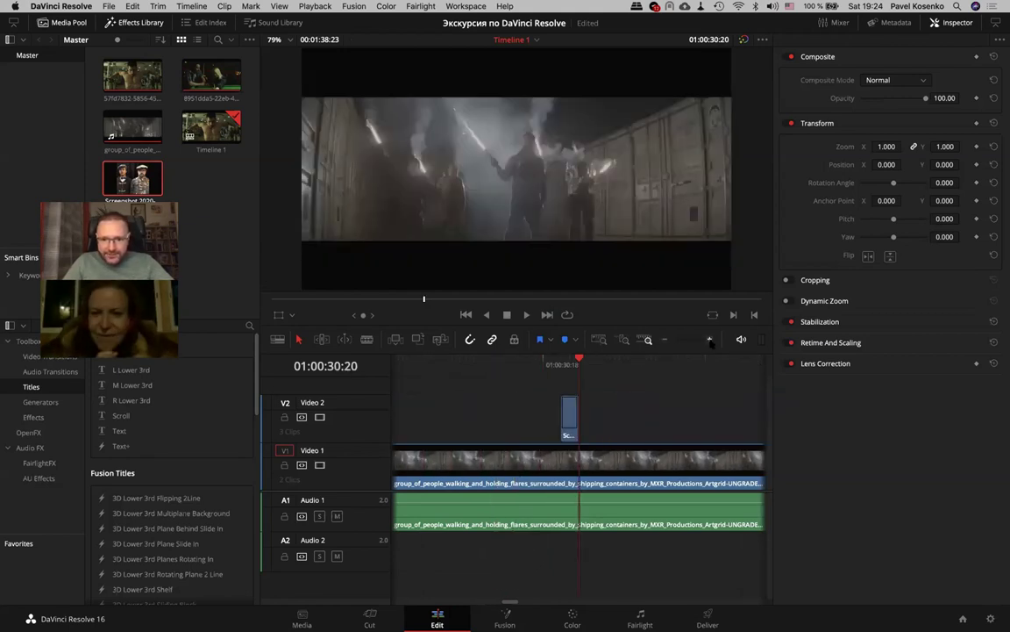
click(543, 377)
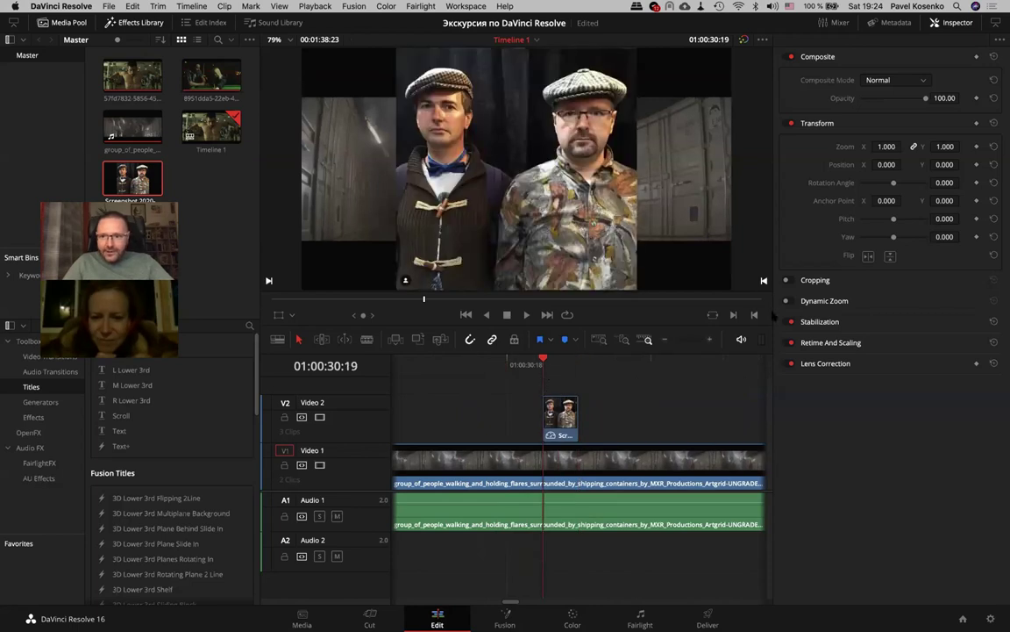
click(667, 343)
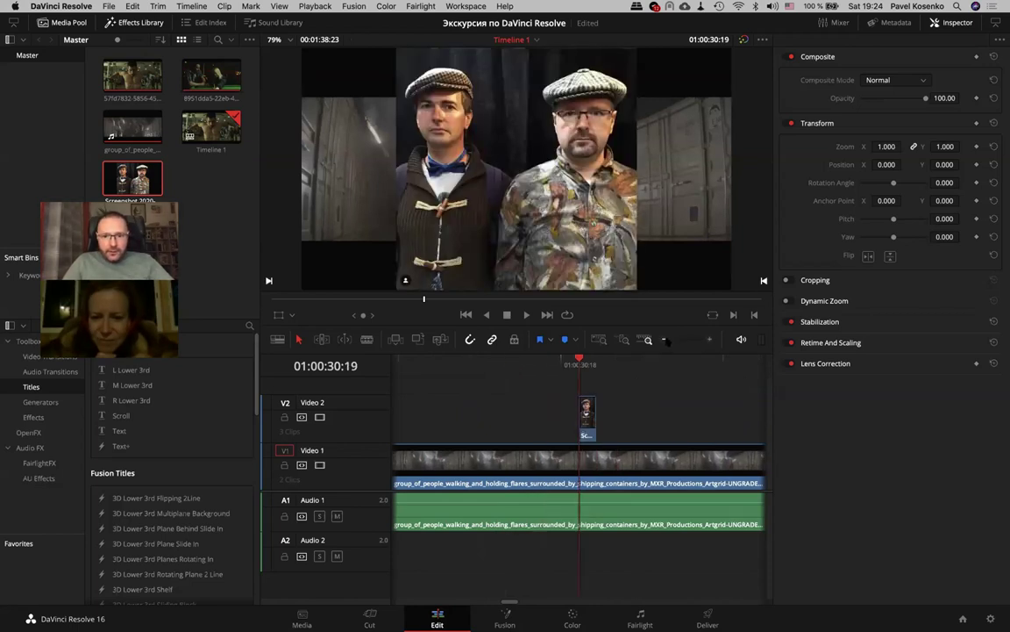
click(711, 340)
click(664, 341)
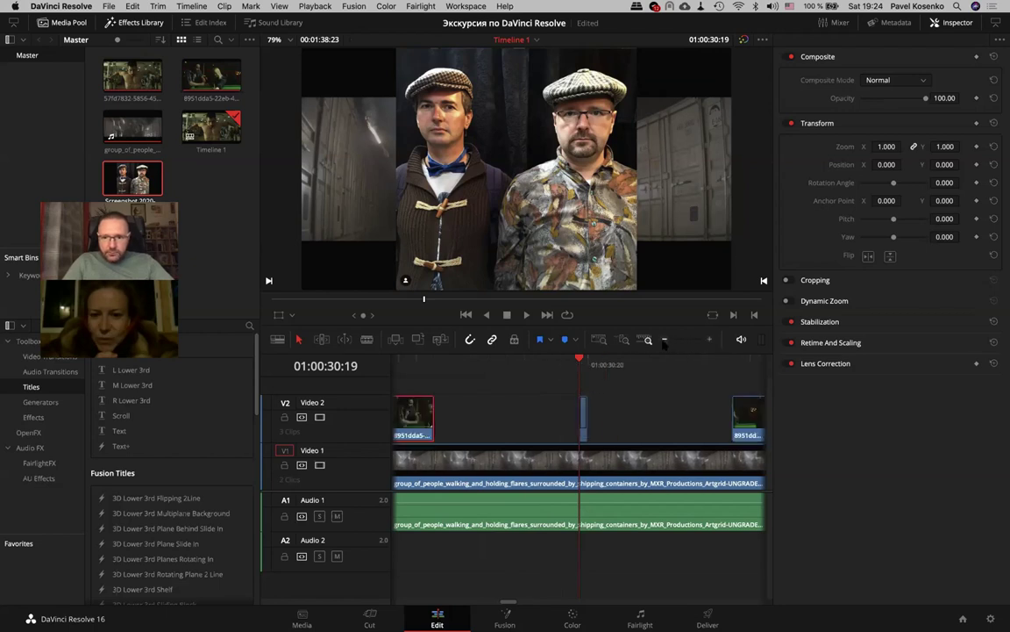
click(711, 340)
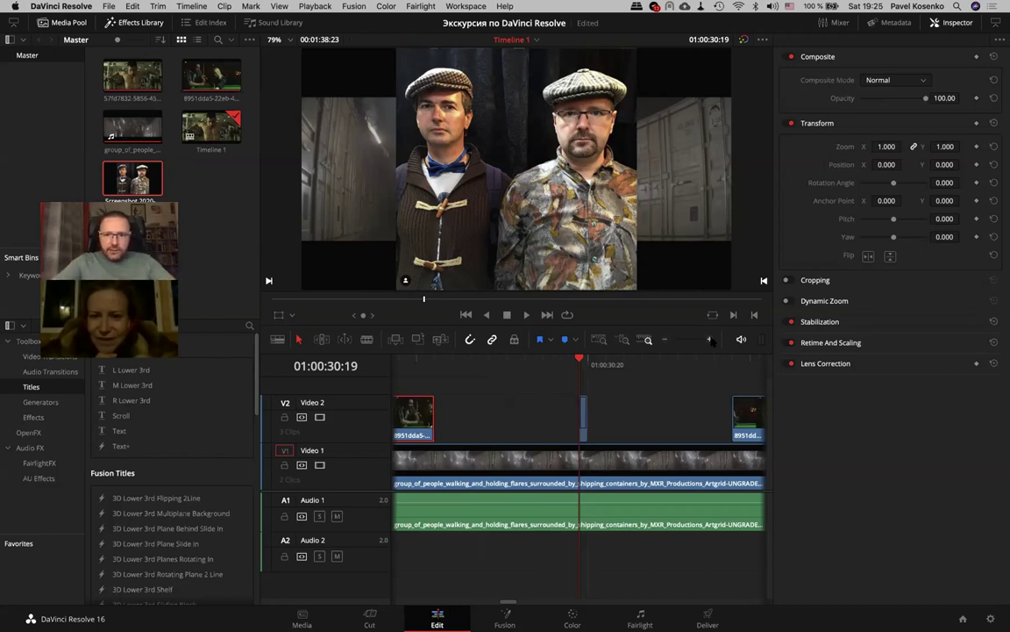
click(711, 340)
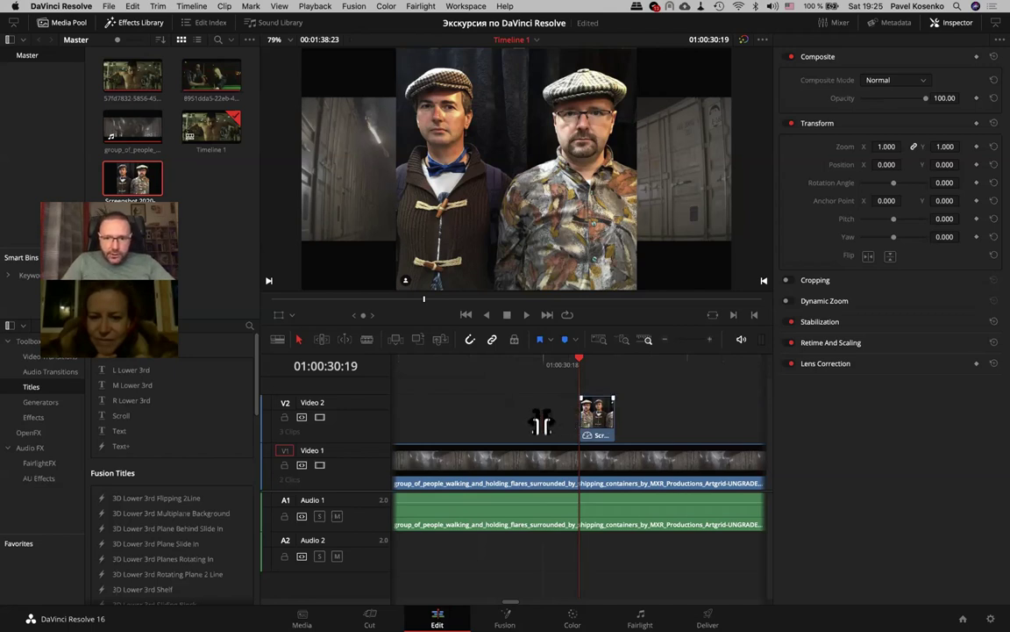
Extend the Screenshot clip's start and end on V2 to meet its neighbouring clips
click(471, 365)
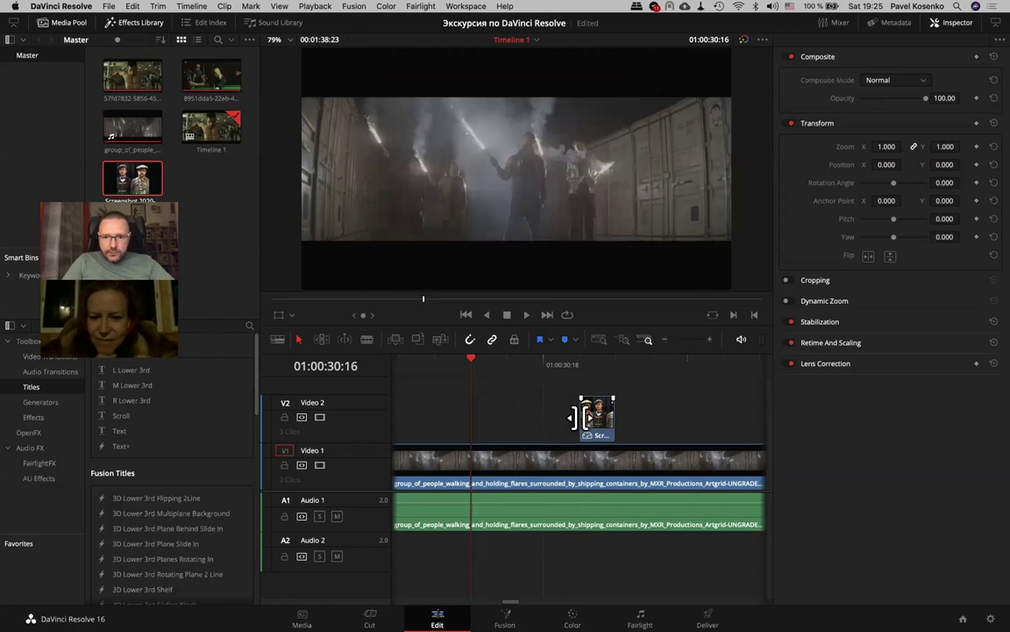
drag(580, 418, 471, 418)
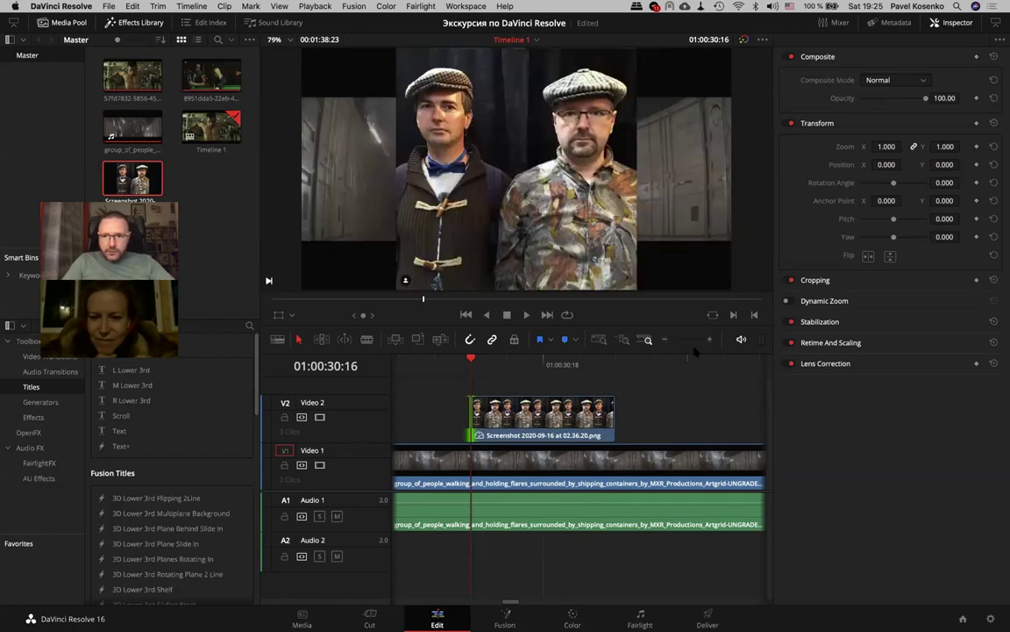
click(672, 342)
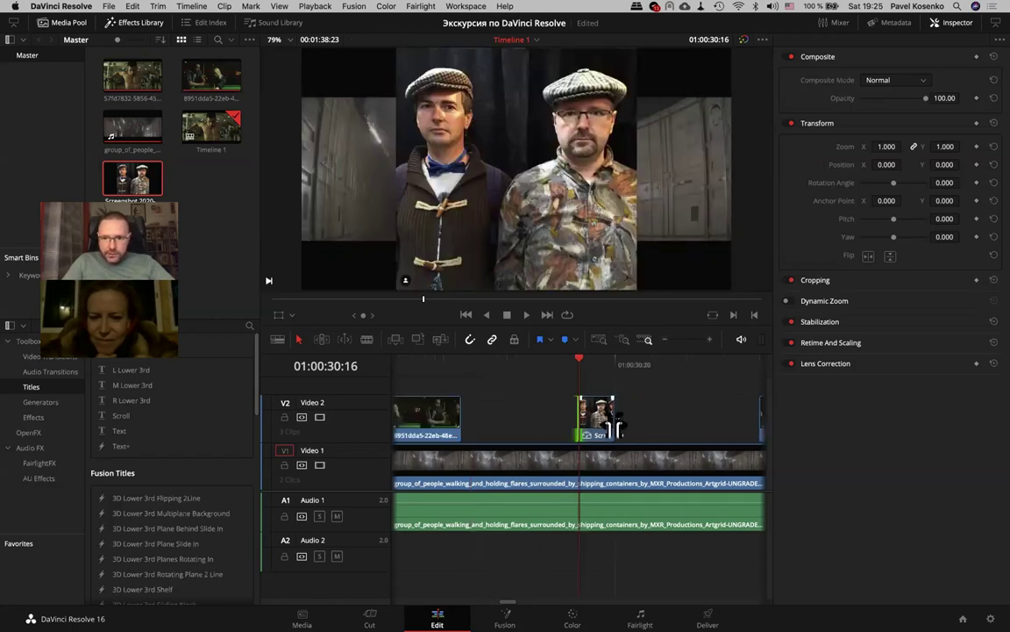
drag(619, 429, 759, 429)
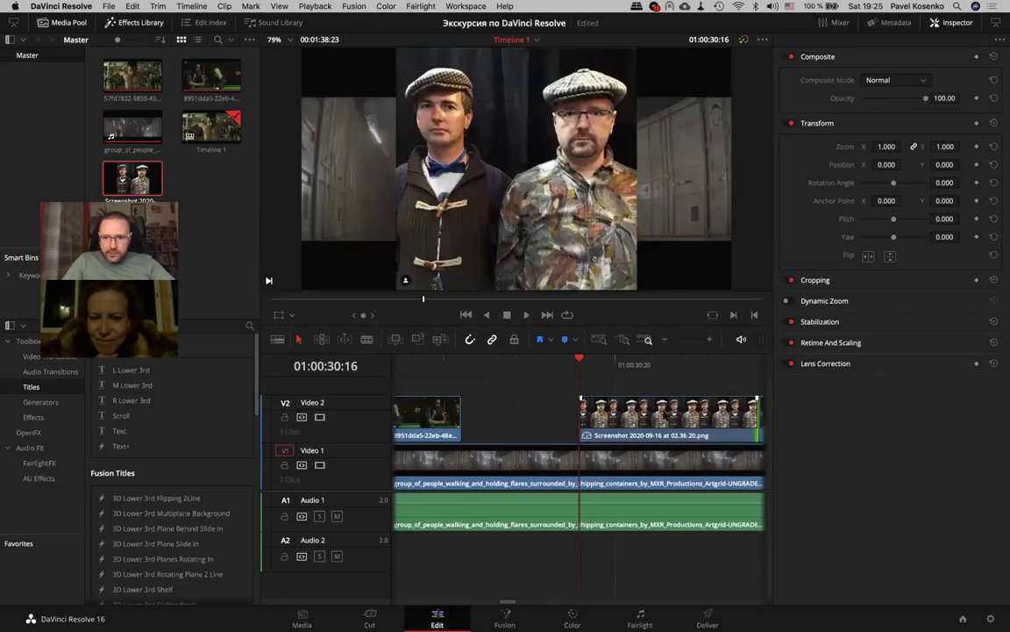
drag(580, 424, 463, 424)
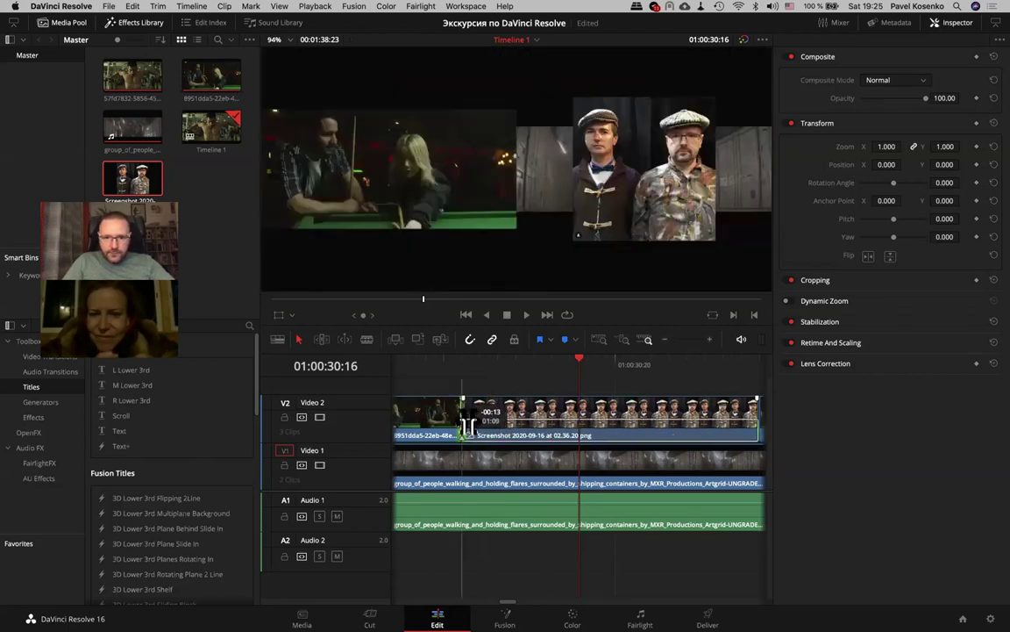
click(665, 342)
Play the edit from 01:00:29:21, then check the Screenshot clip's start and end points
click(537, 363)
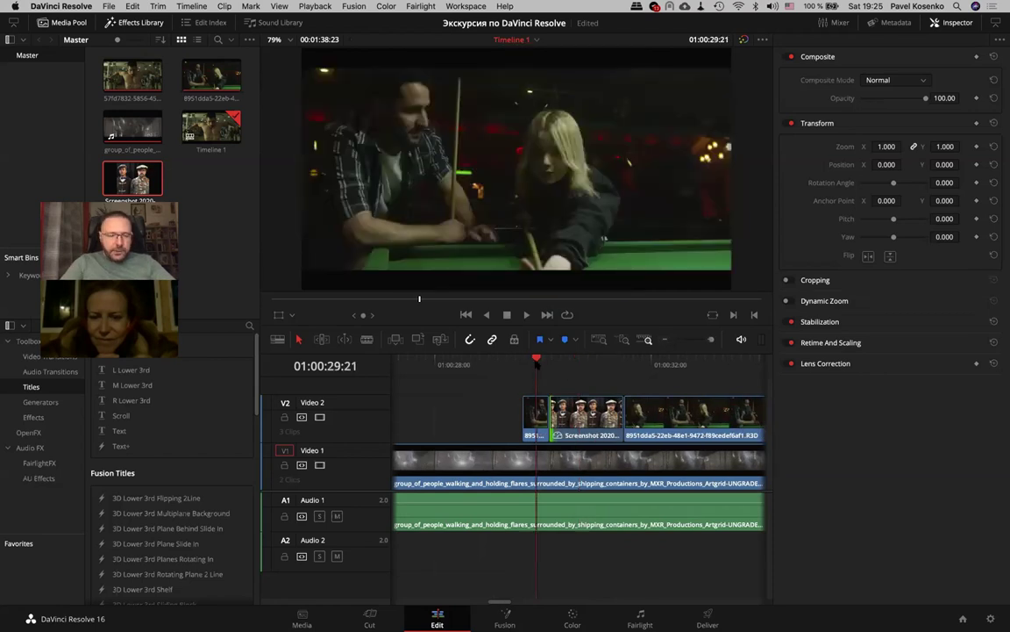
key(space)
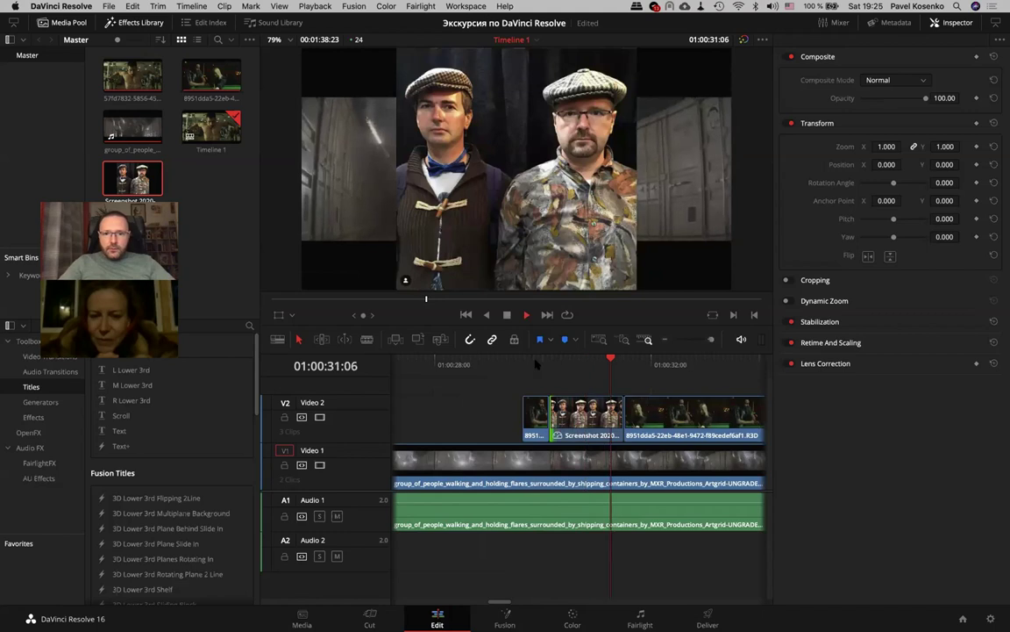
click(536, 363)
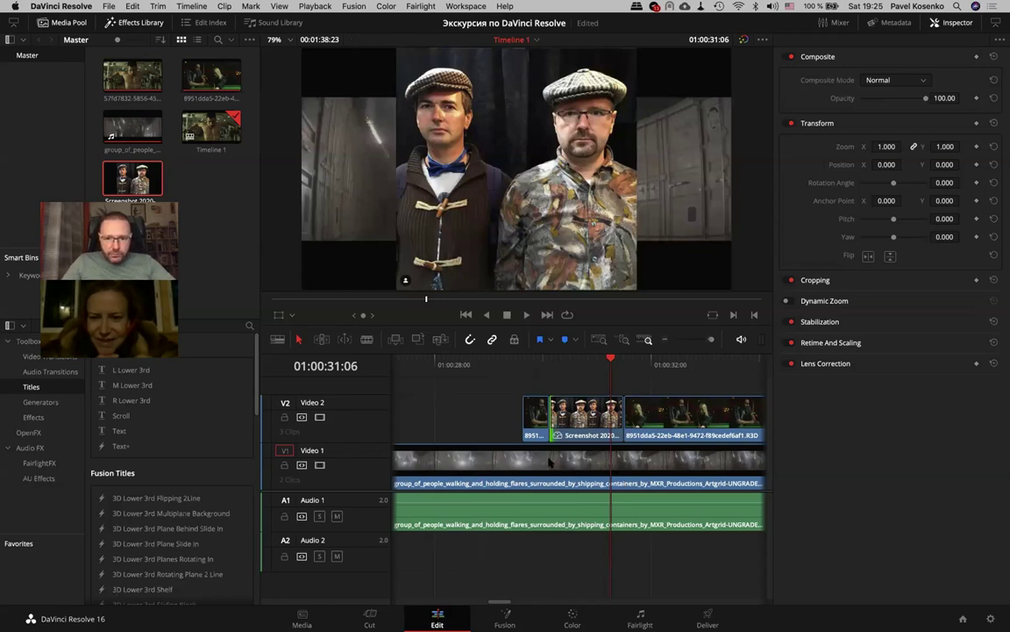
click(549, 461)
click(551, 362)
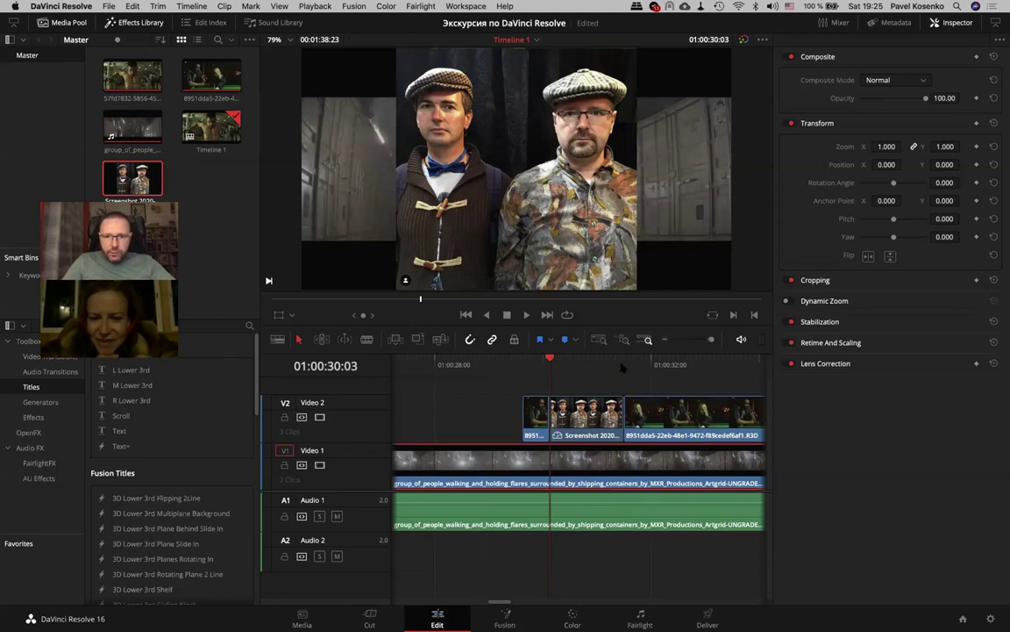
click(620, 367)
key(ctrl+z)
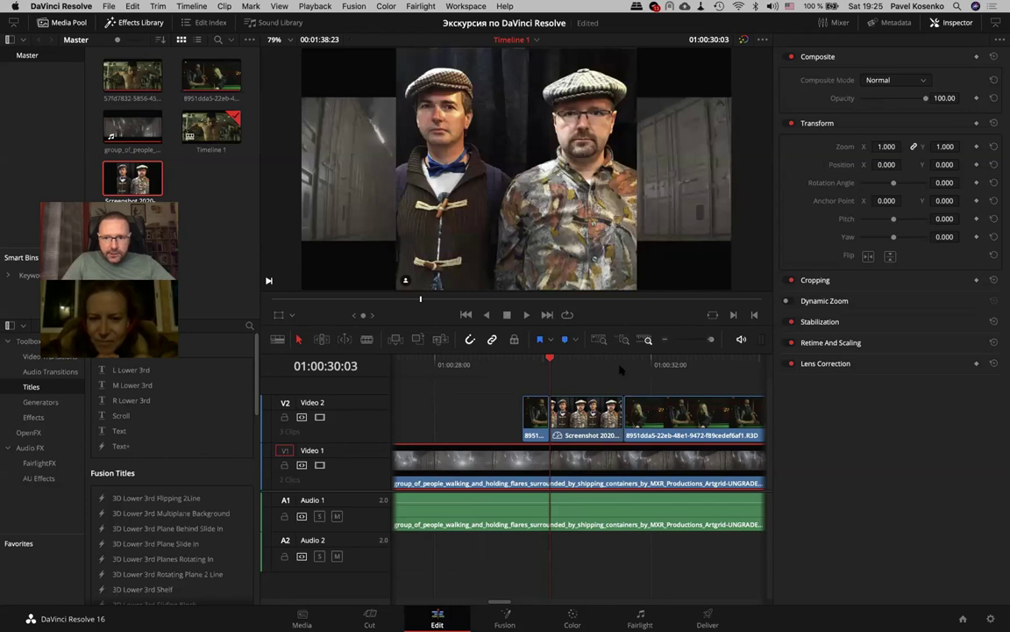
click(620, 366)
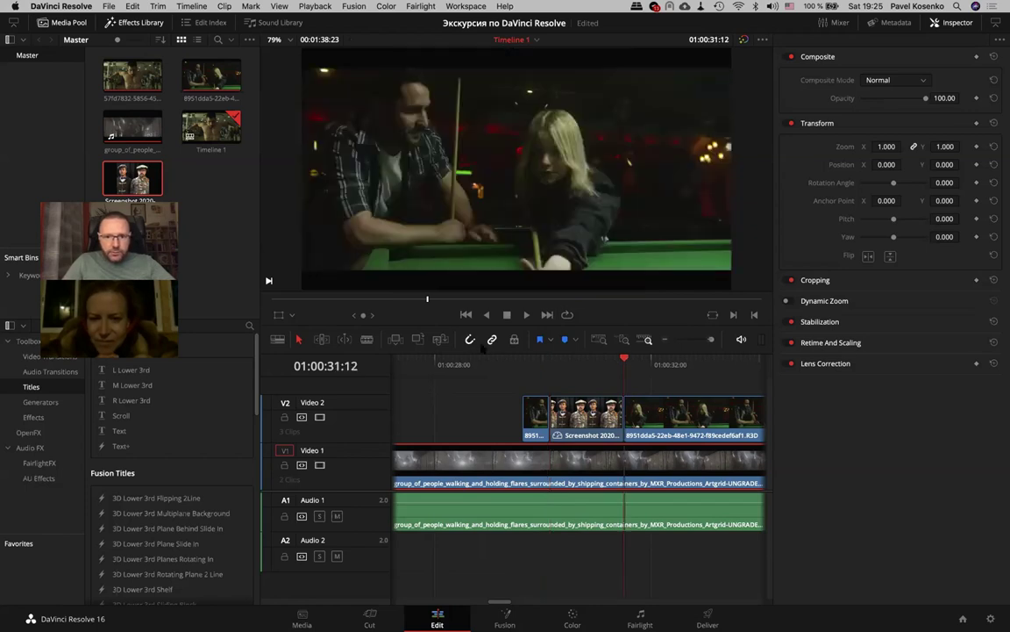
click(551, 367)
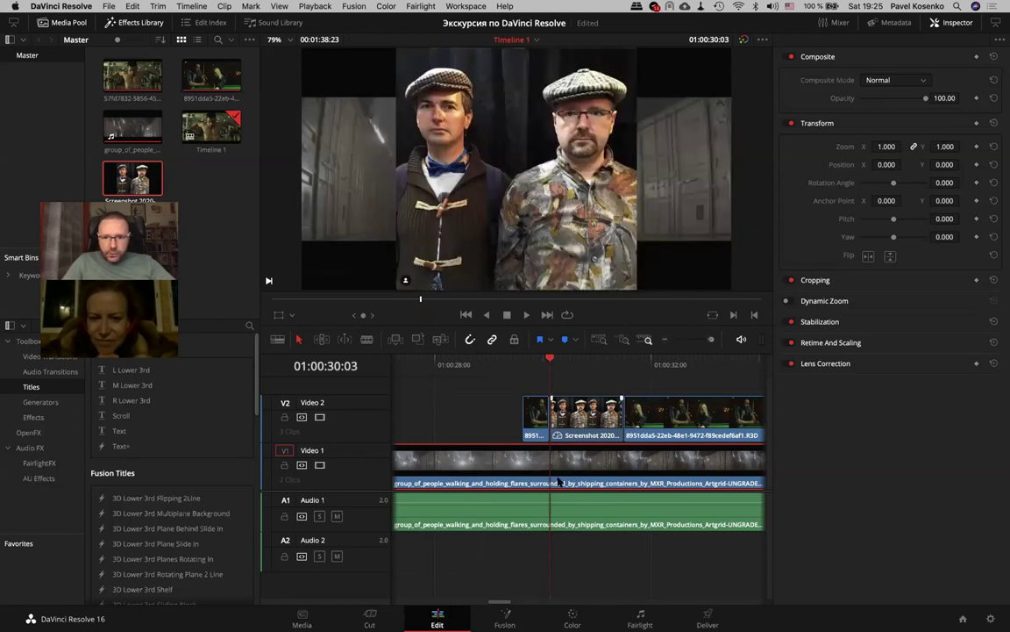
key(ctrl+b)
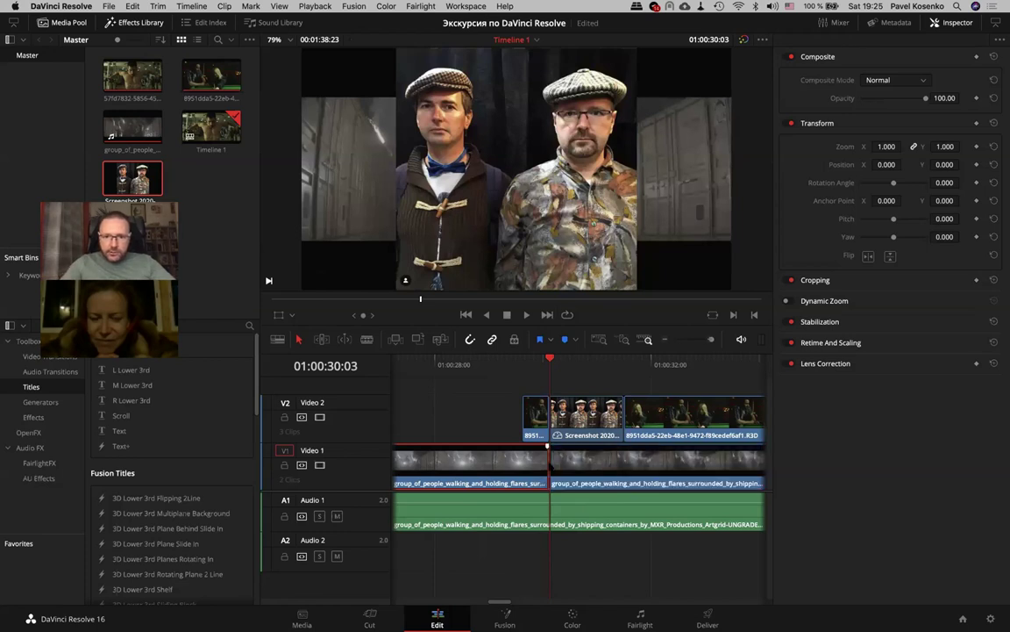
click(624, 367)
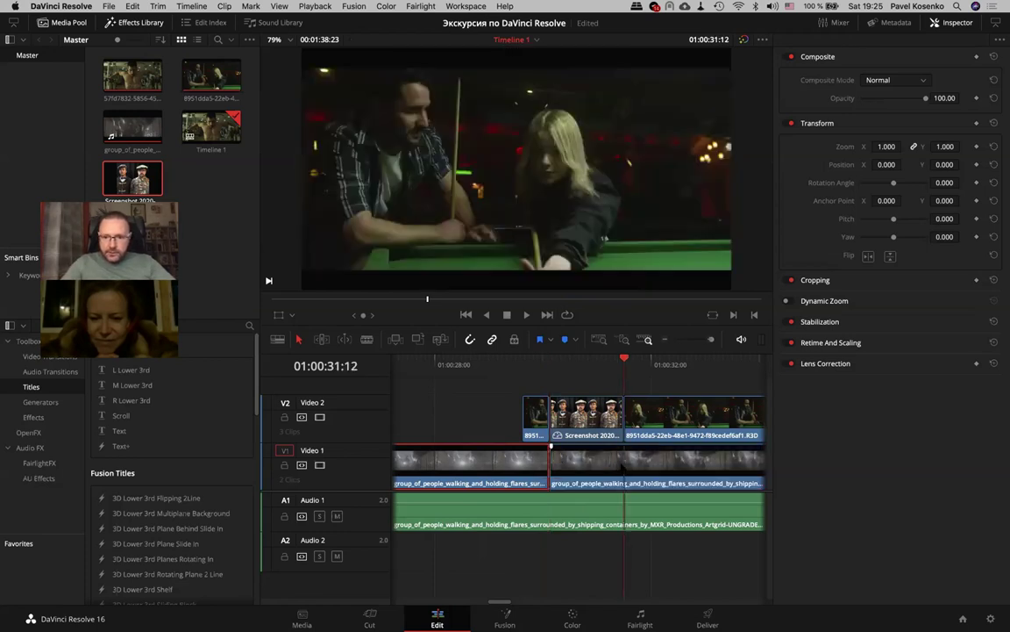
key(ctrl+b)
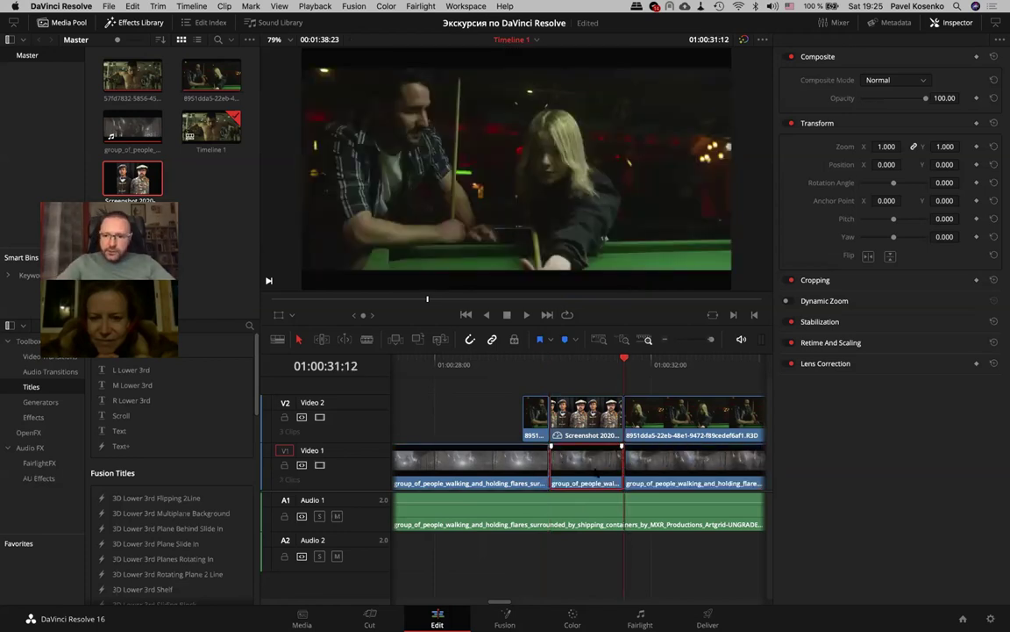
key(BackSpace)
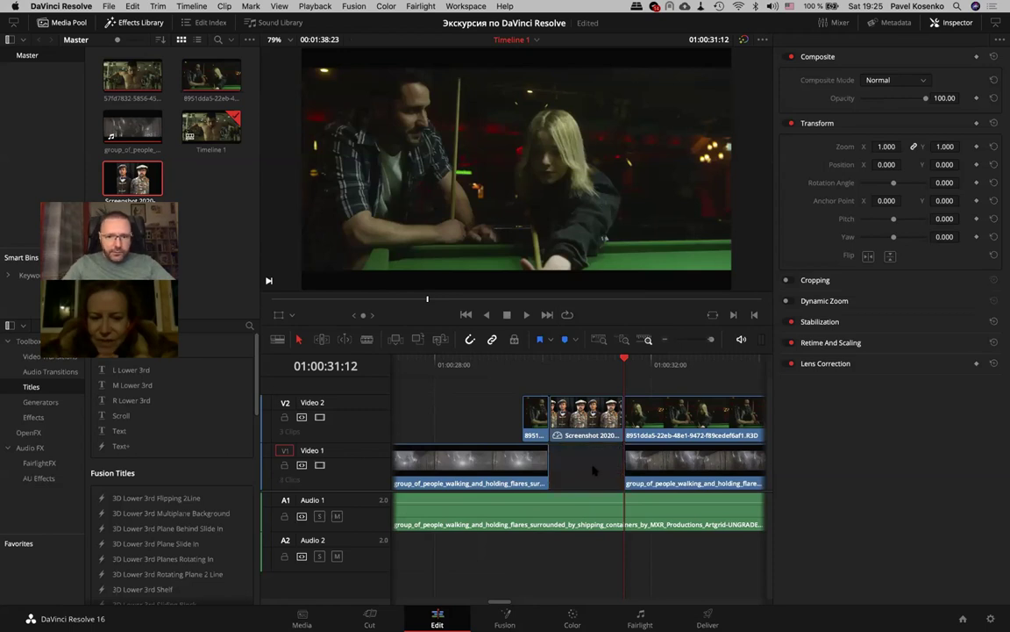
click(506, 365)
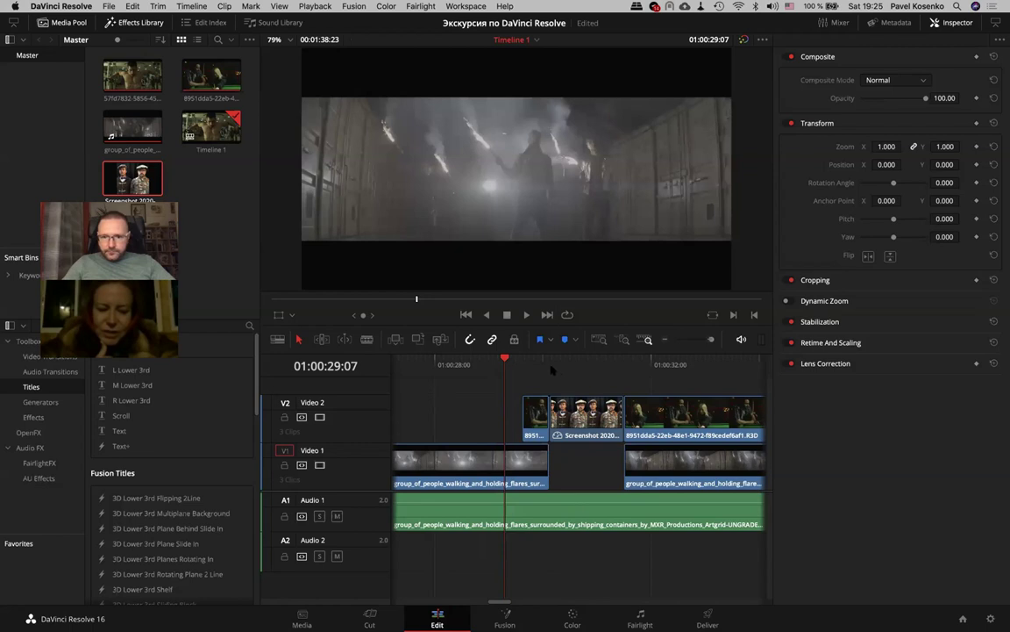
click(551, 366)
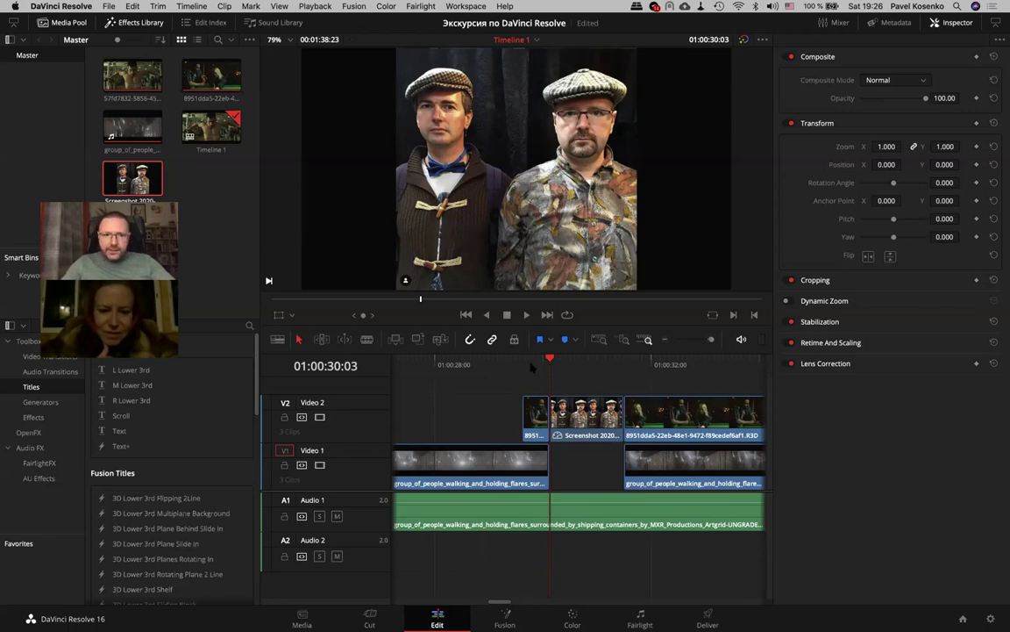
click(502, 368)
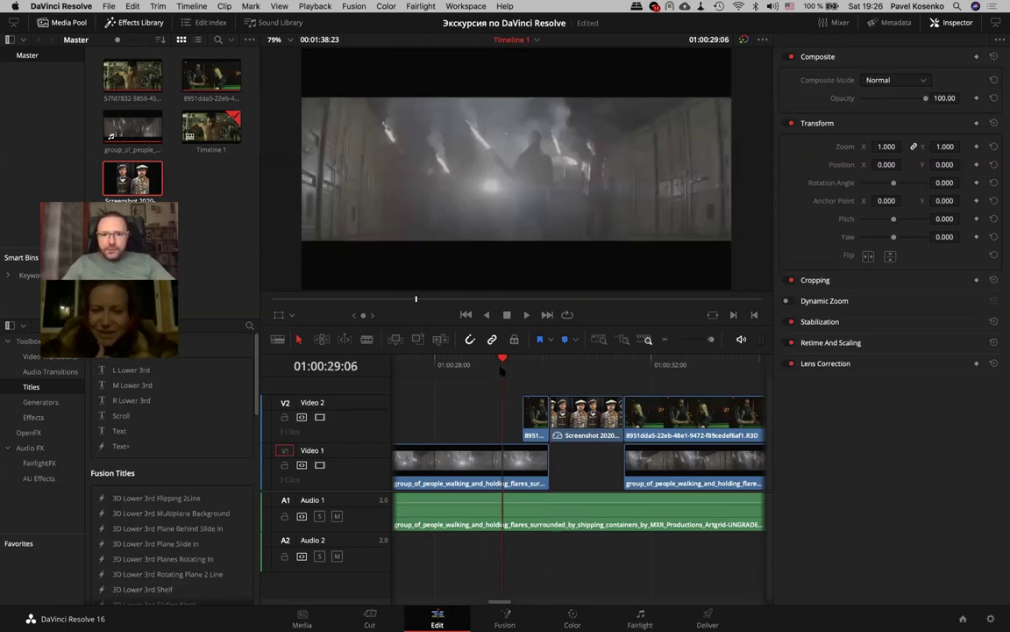
key(space)
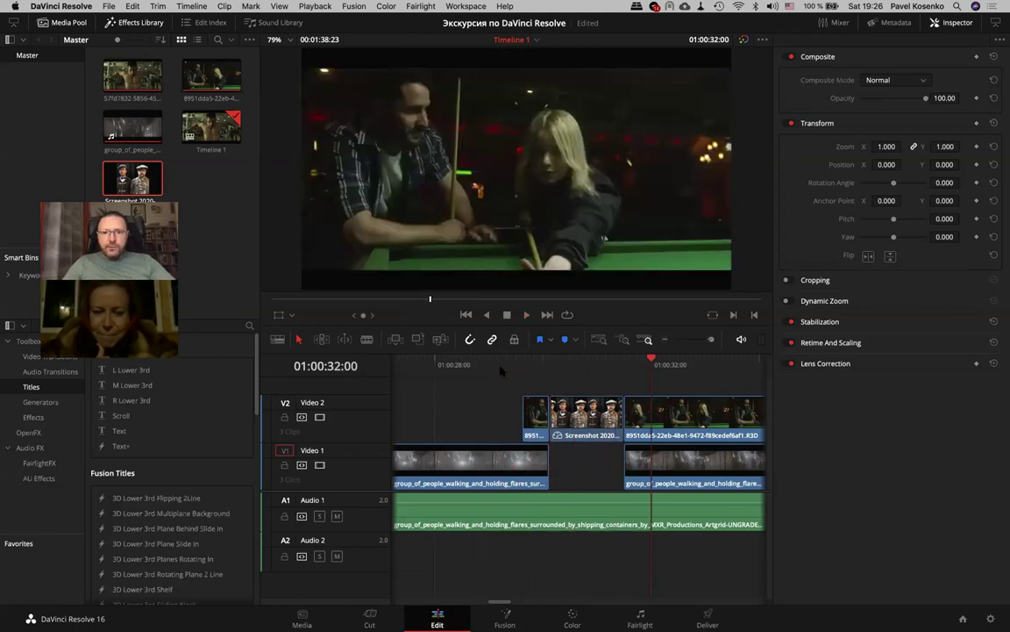
Pull the first flares clip's end earlier on V1 and play back the cut
click(547, 471)
mouse_move(540, 472)
mouse_down()
mouse_move(581, 468)
mouse_move(554, 464)
mouse_up()
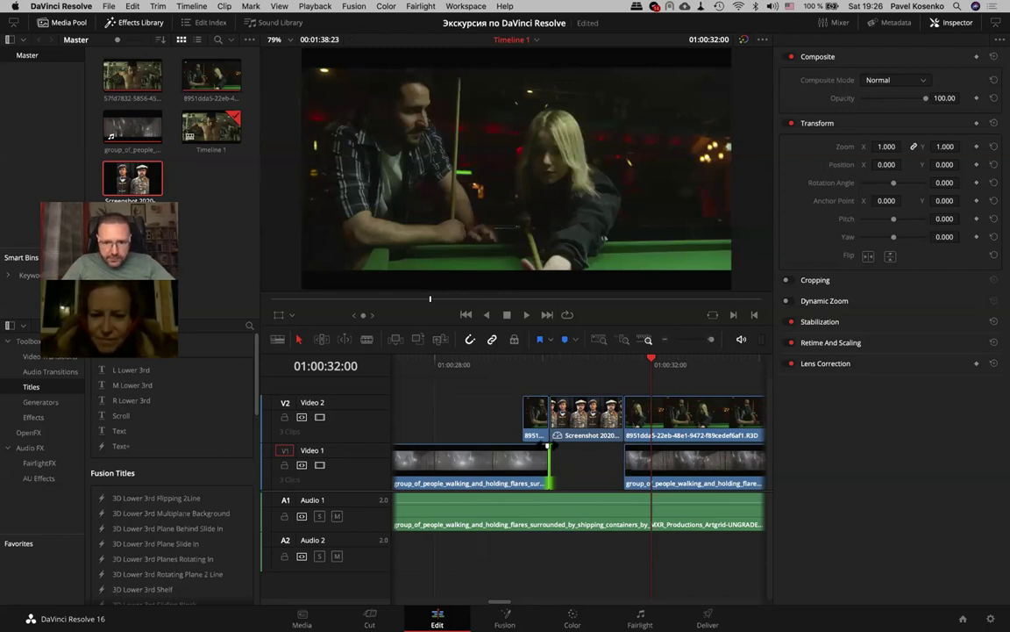
mouse_move(549, 449)
mouse_down()
mouse_move(498, 455)
mouse_move(522, 450)
mouse_up()
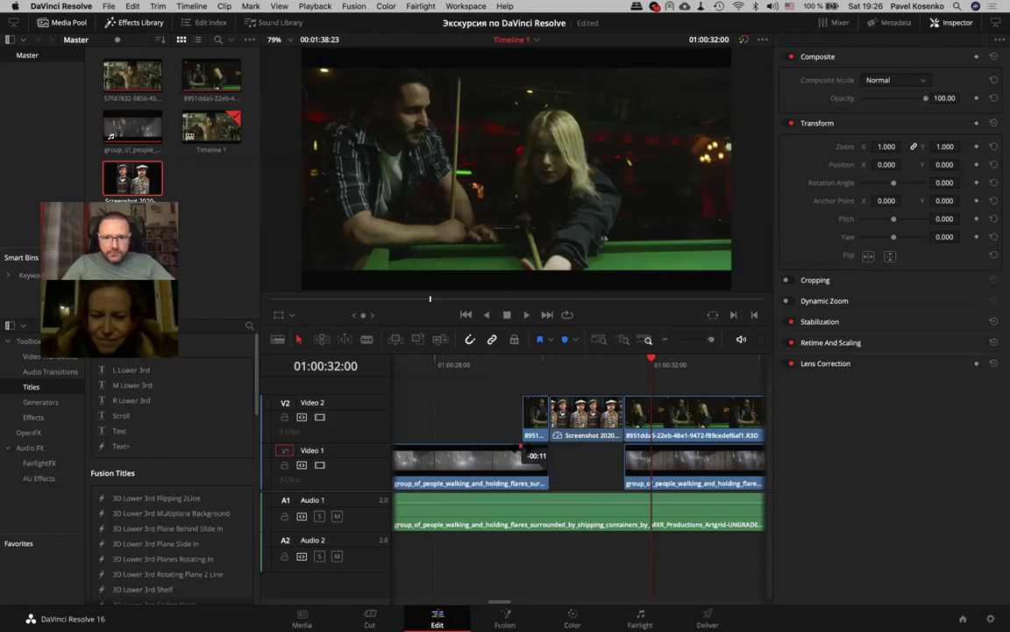
click(507, 365)
key(space)
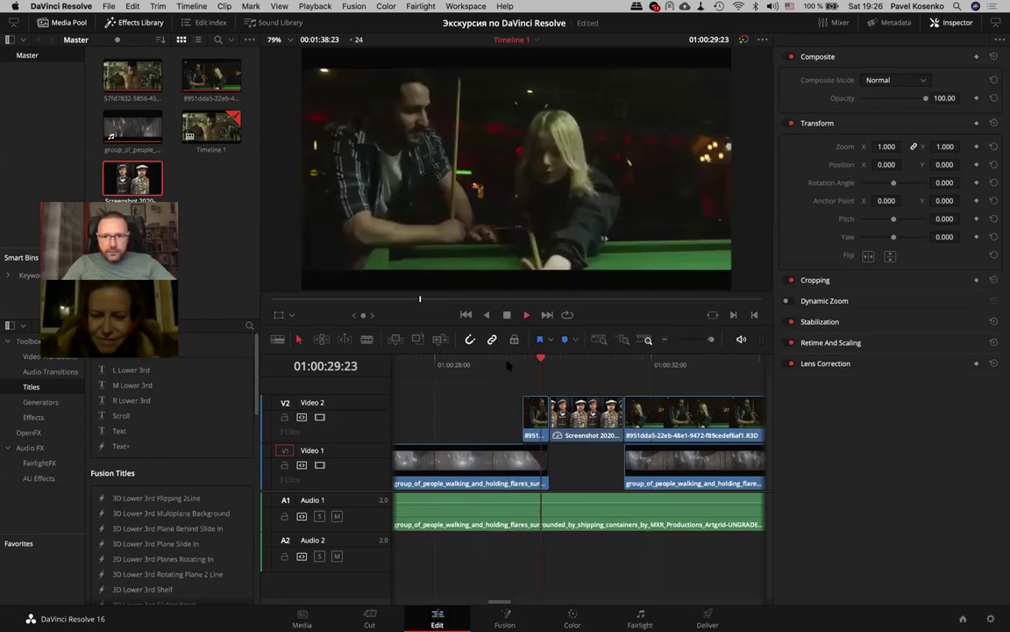
key(space)
click(479, 365)
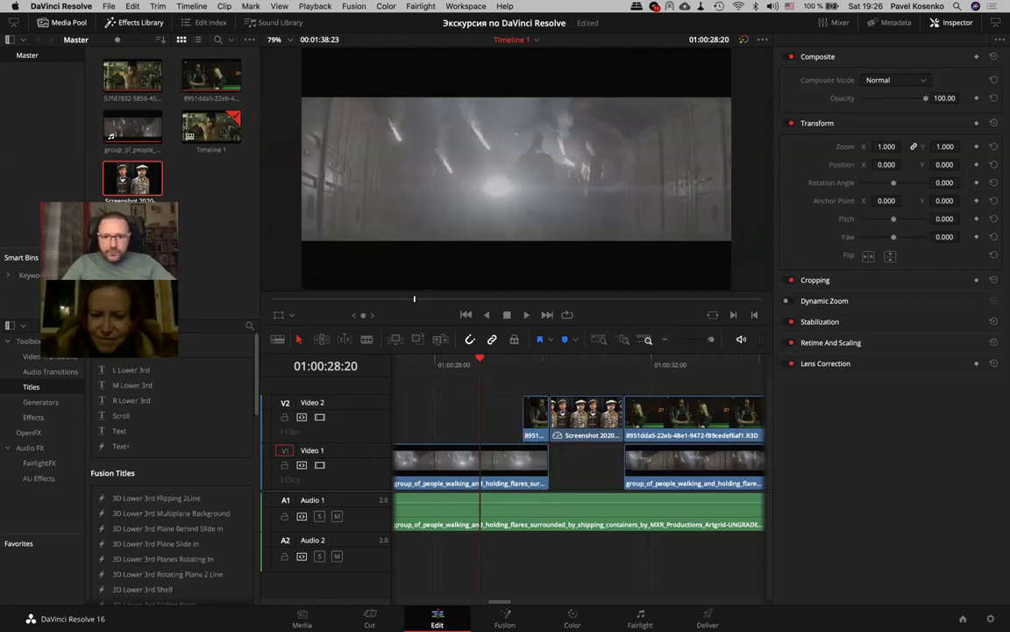
Shift the Screenshot clip's start later and replay the edit
click(534, 361)
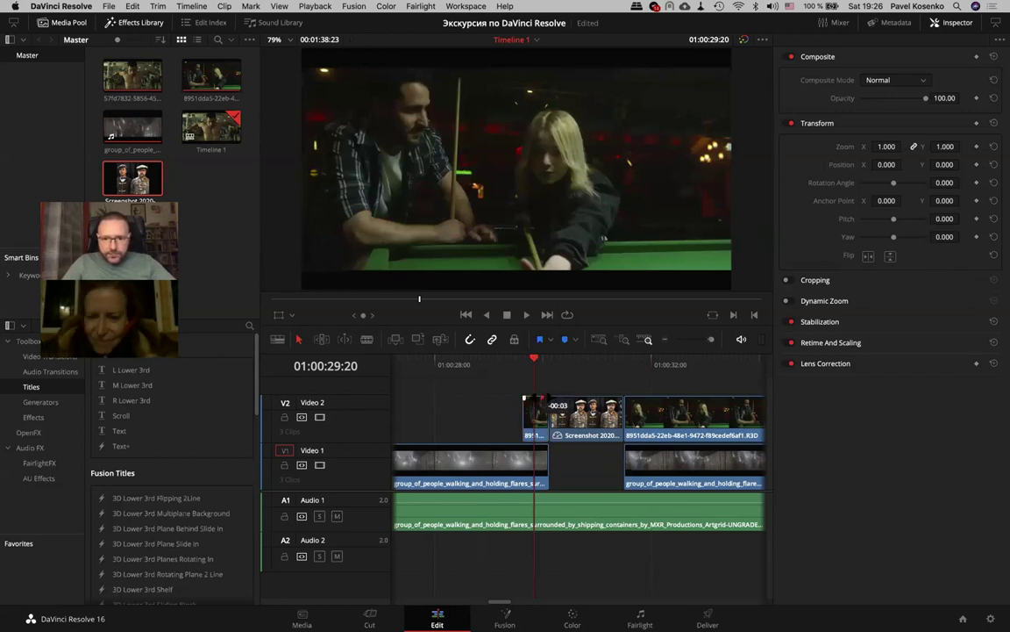
drag(536, 398, 543, 376)
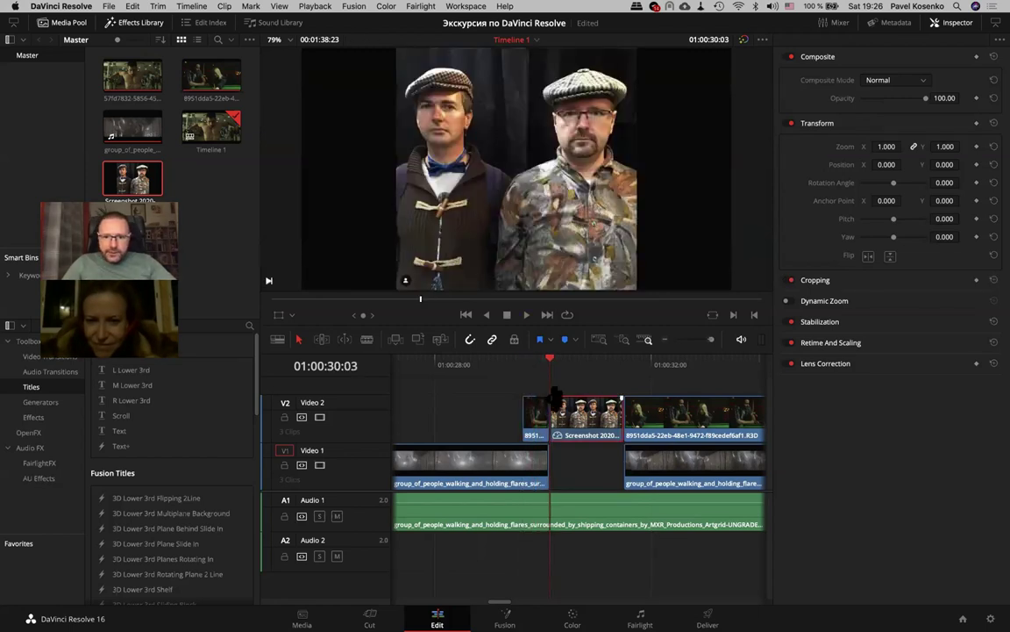
drag(551, 396, 567, 389)
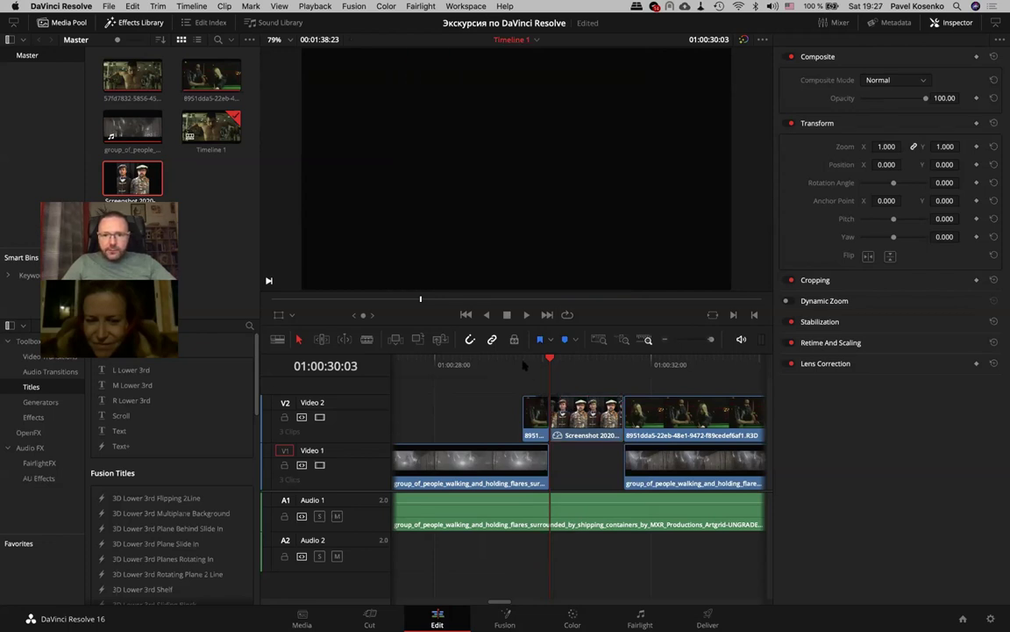
click(523, 365)
key(space)
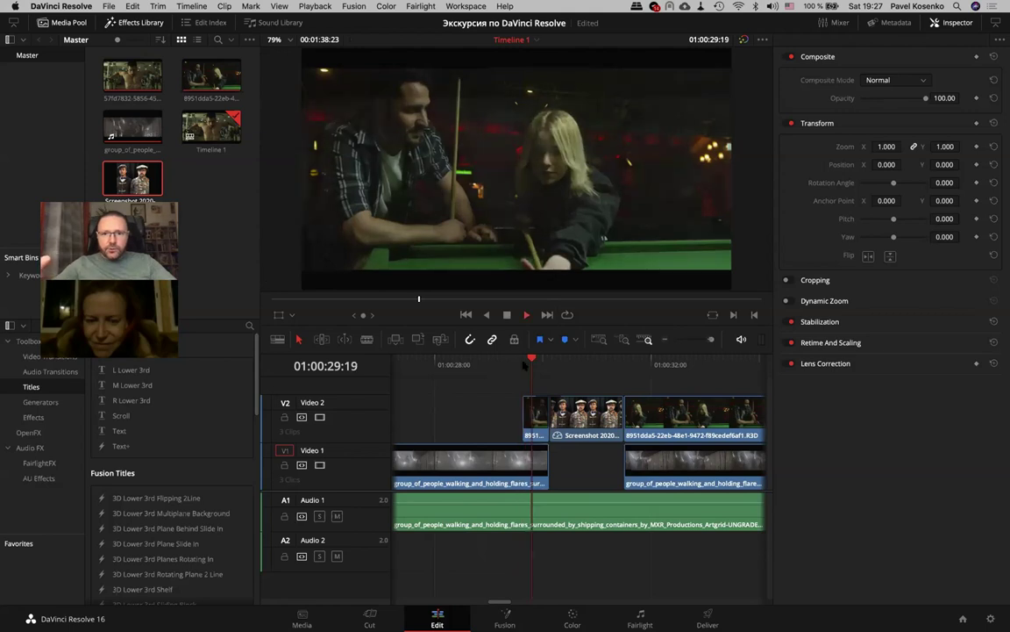
key(space)
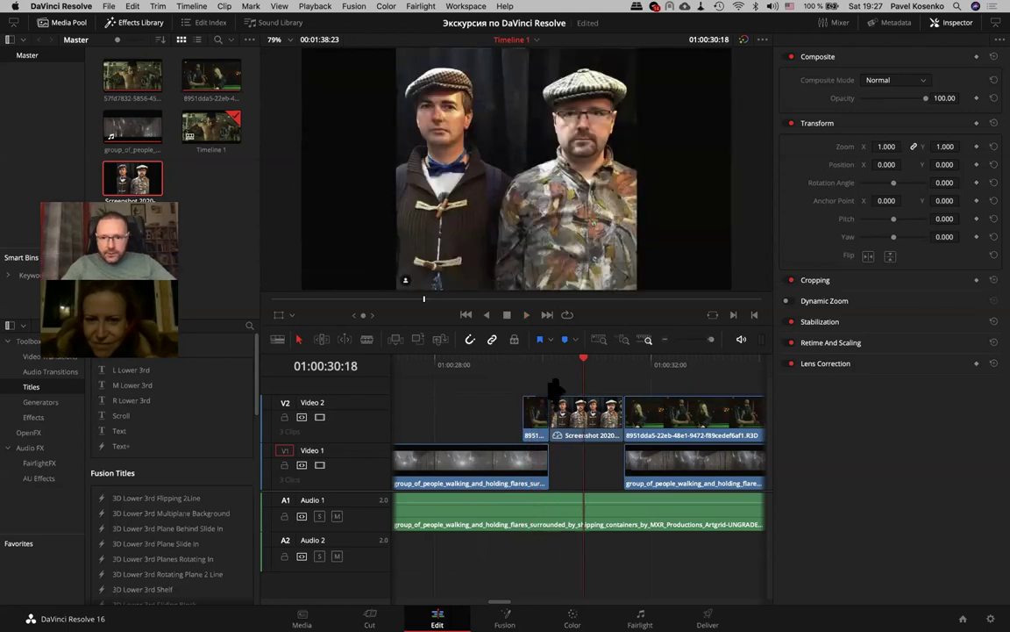
Step frame by frame back and forth around the cut point to inspect it
click(549, 364)
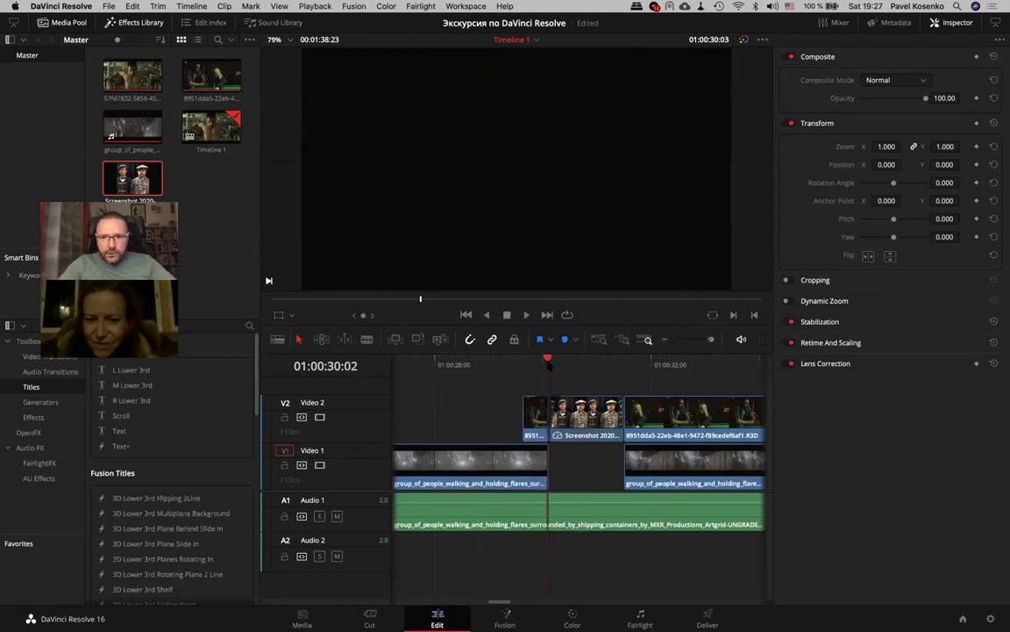
key(Left)
key(Left)
key(Right)
key(Right)
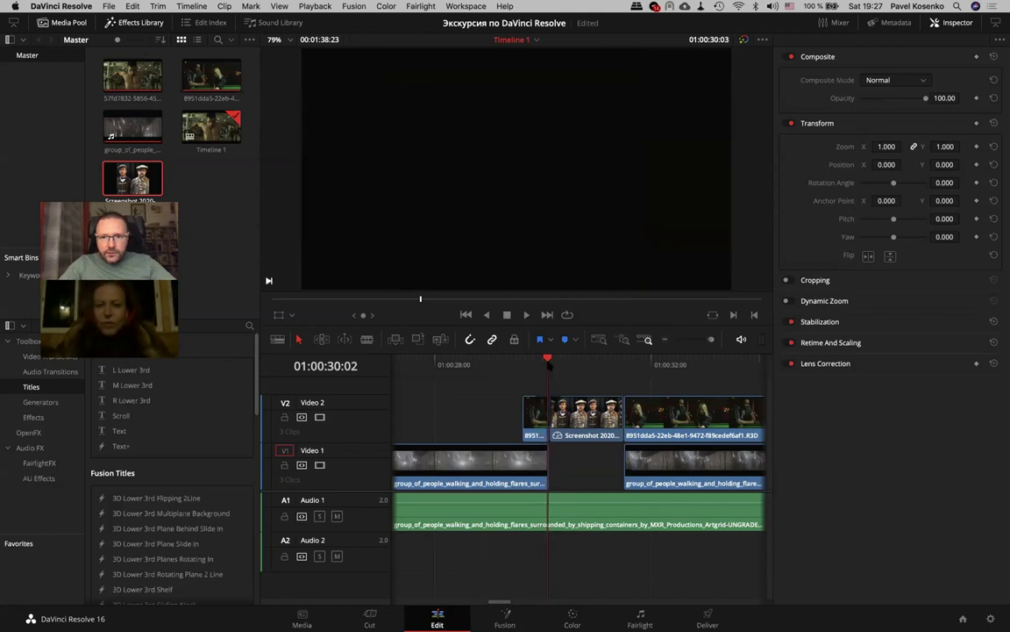
key(Left)
key(Right)
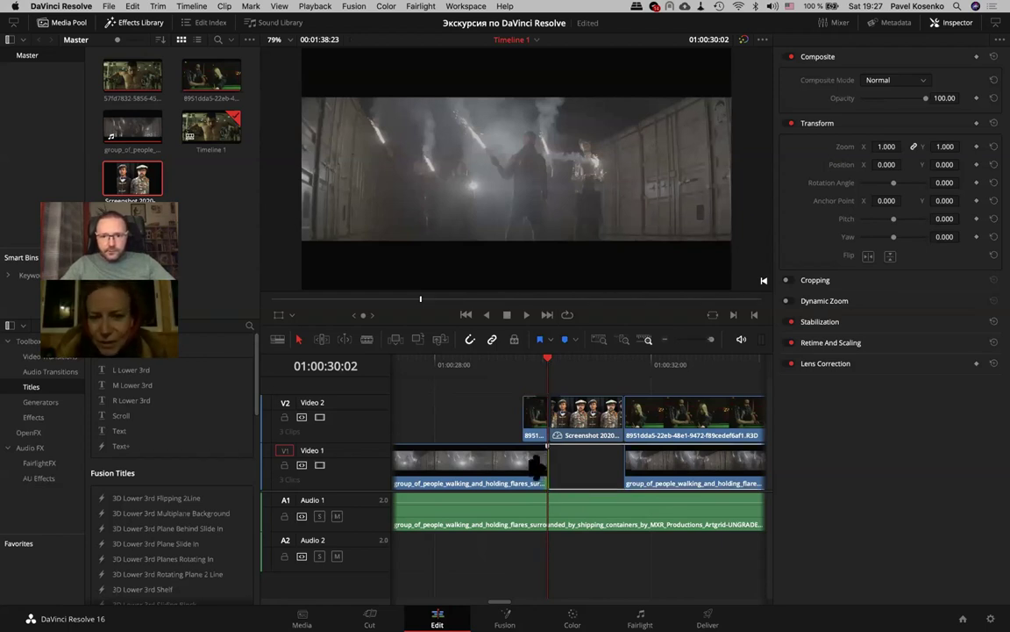
Re-trim the first flares clip's end to sit just before the cut, then play it back
drag(548, 478, 521, 439)
key(Up)
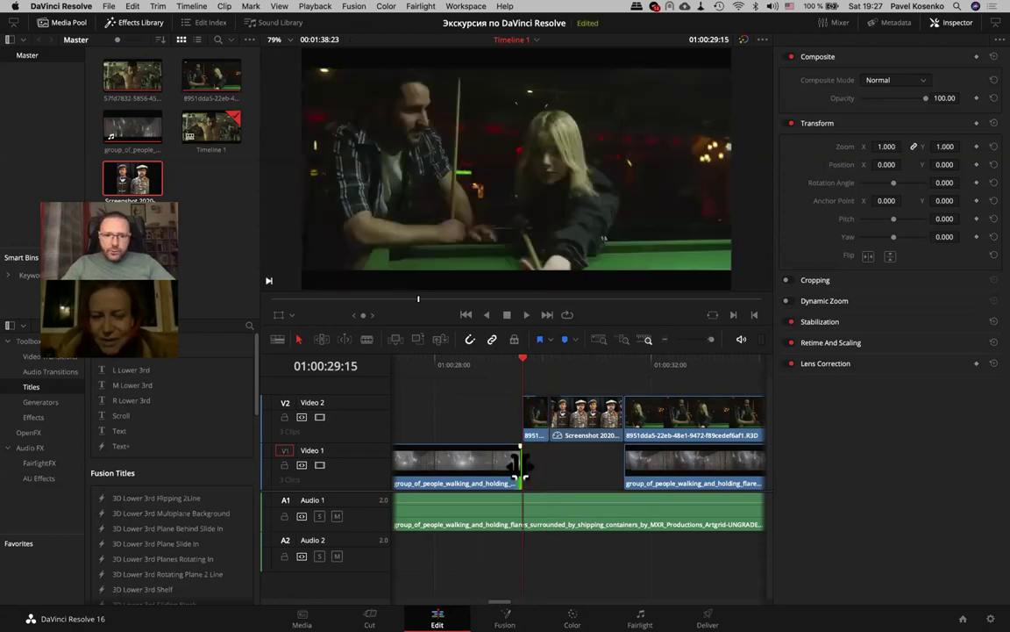
drag(521, 474, 549, 469)
click(546, 364)
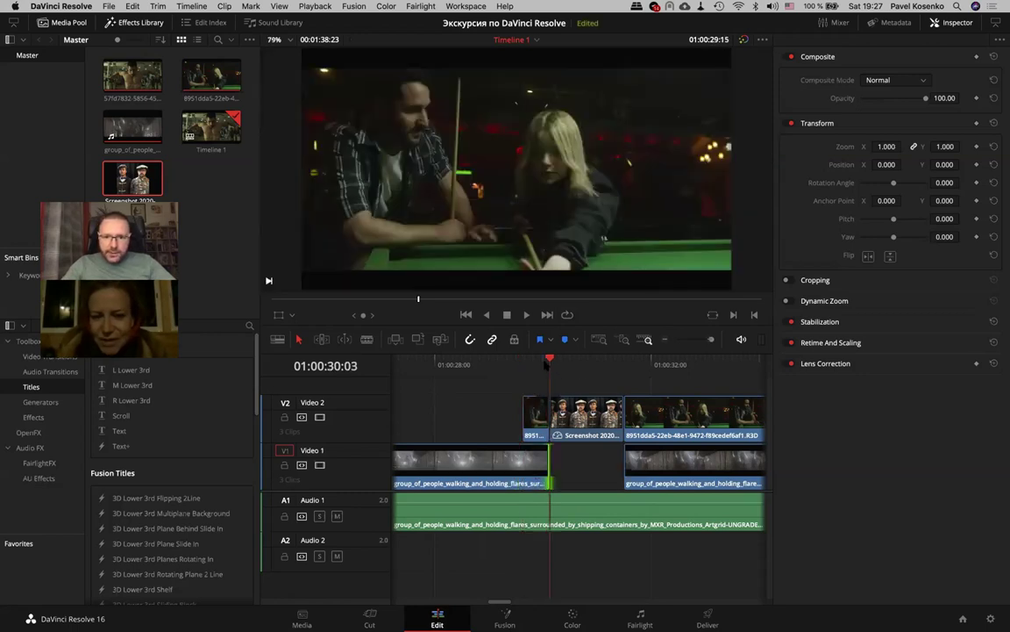
key(Left)
key(Left)
key(Left)
key(Left)
key(Left)
key(Left)
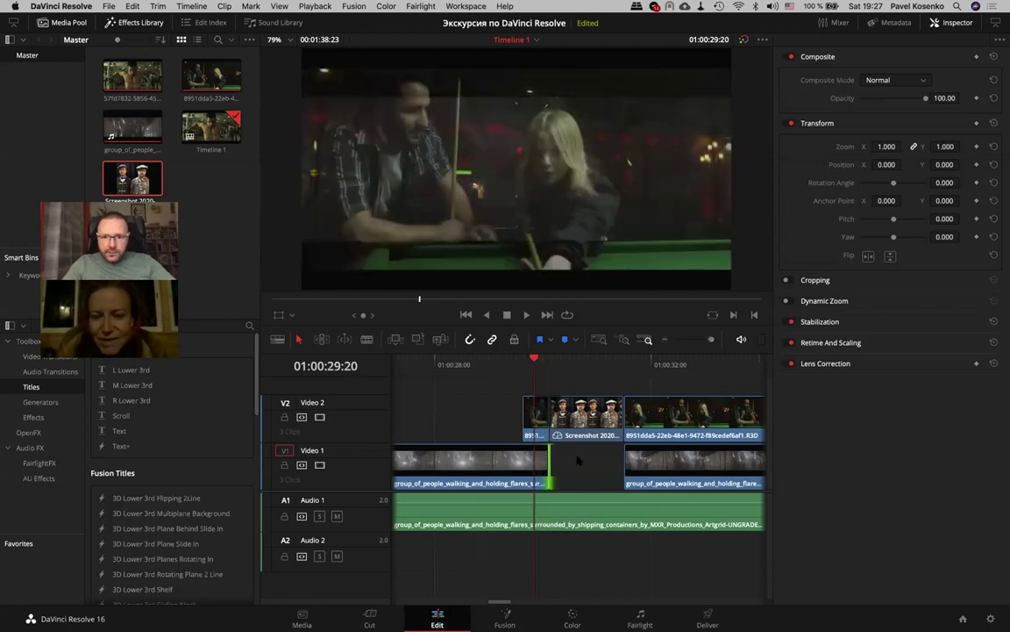
drag(522, 474, 521, 473)
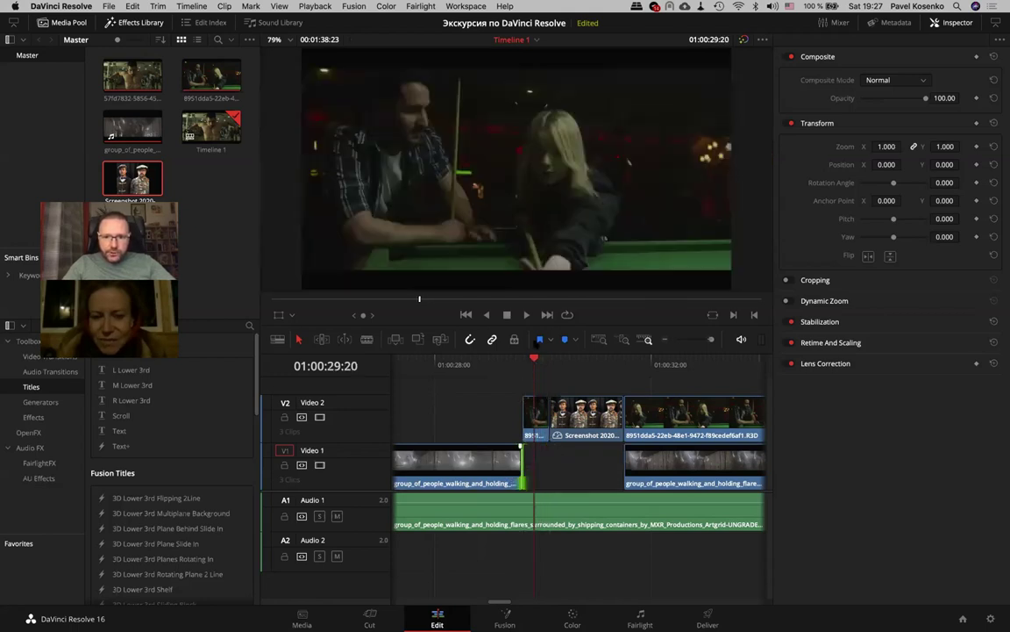
key(space)
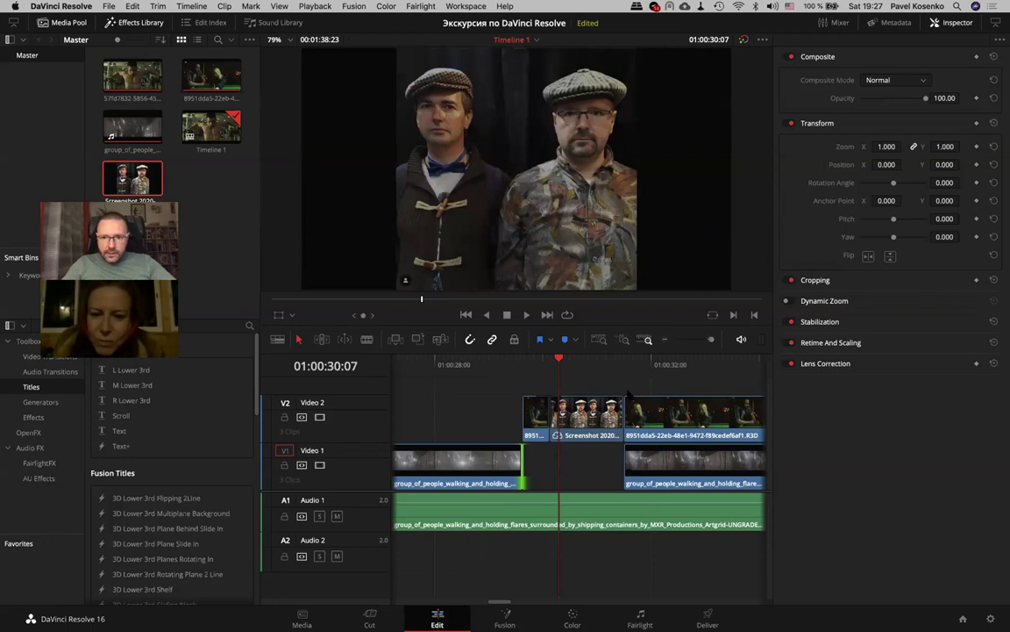
Trim the second V1 flares clip's start later, fine-tune the V2 cut after the Screenshot, and play it
scroll(588, 377, right, 3)
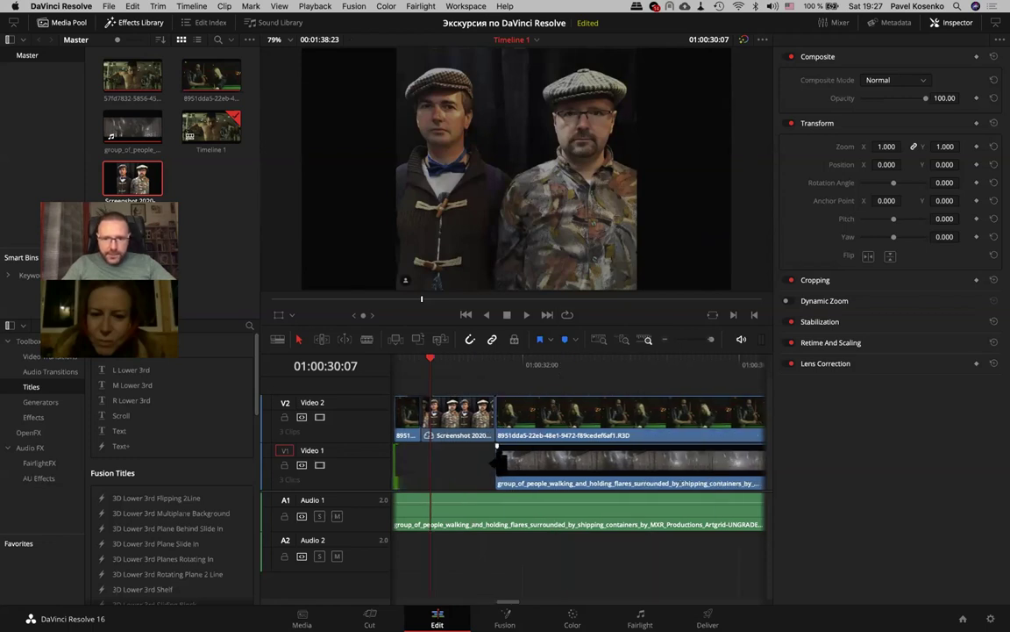
drag(497, 459, 625, 460)
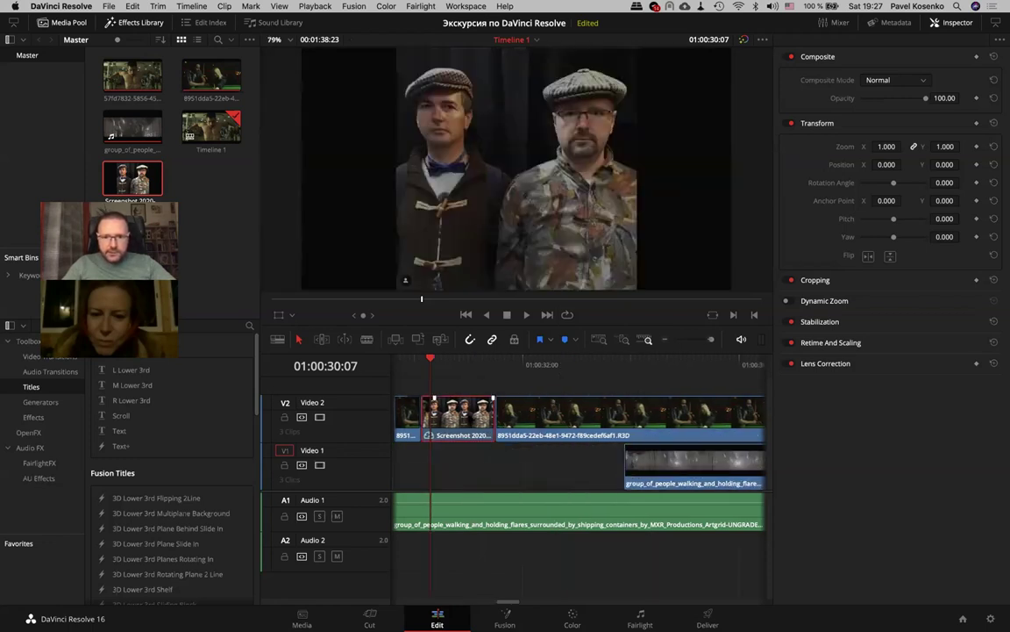
drag(496, 399, 482, 401)
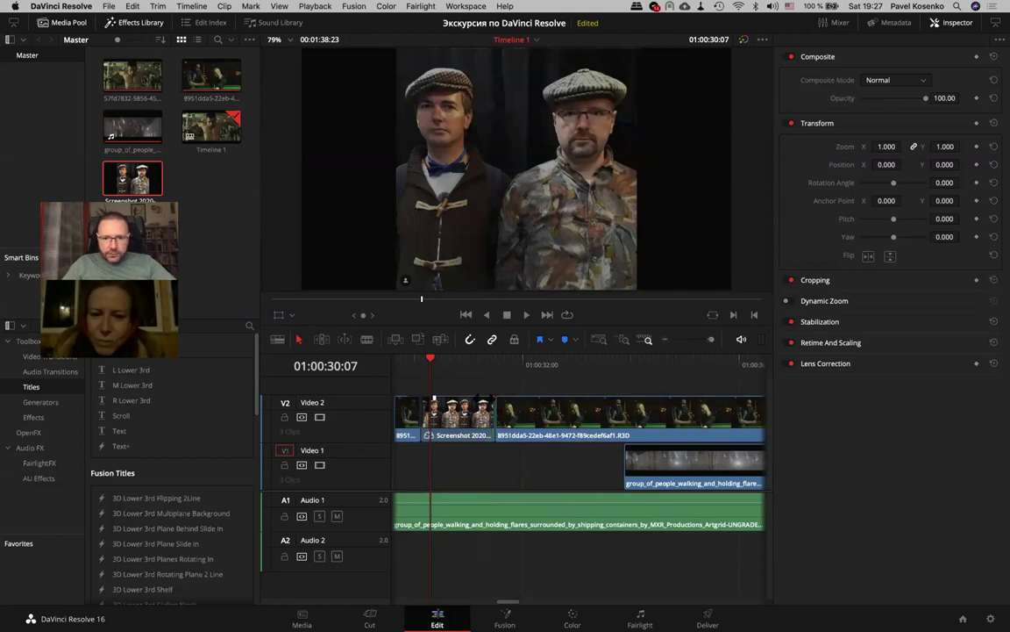
drag(481, 402, 483, 401)
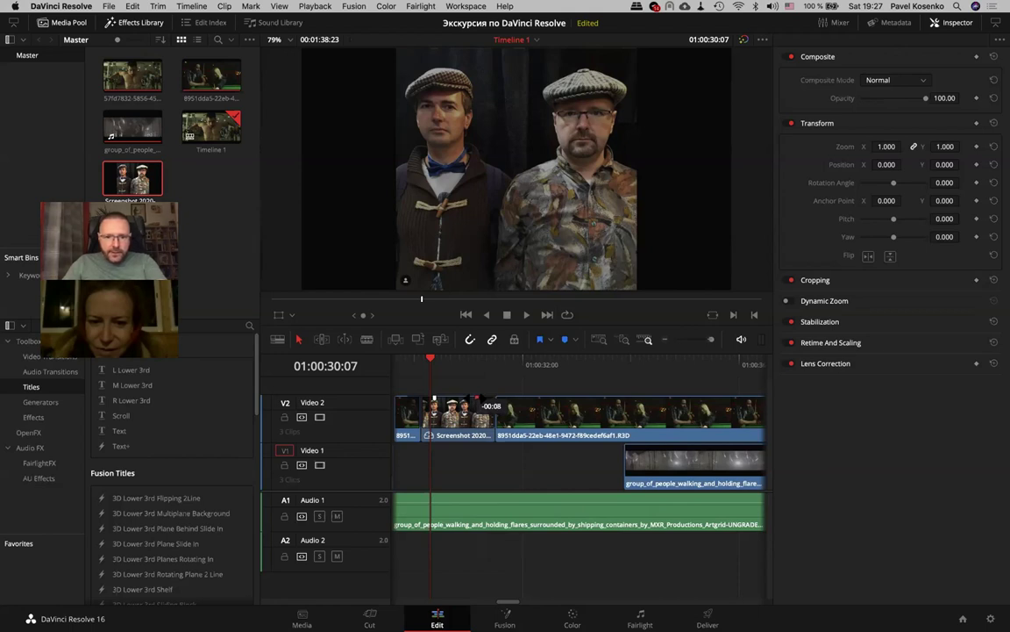
drag(481, 401, 478, 400)
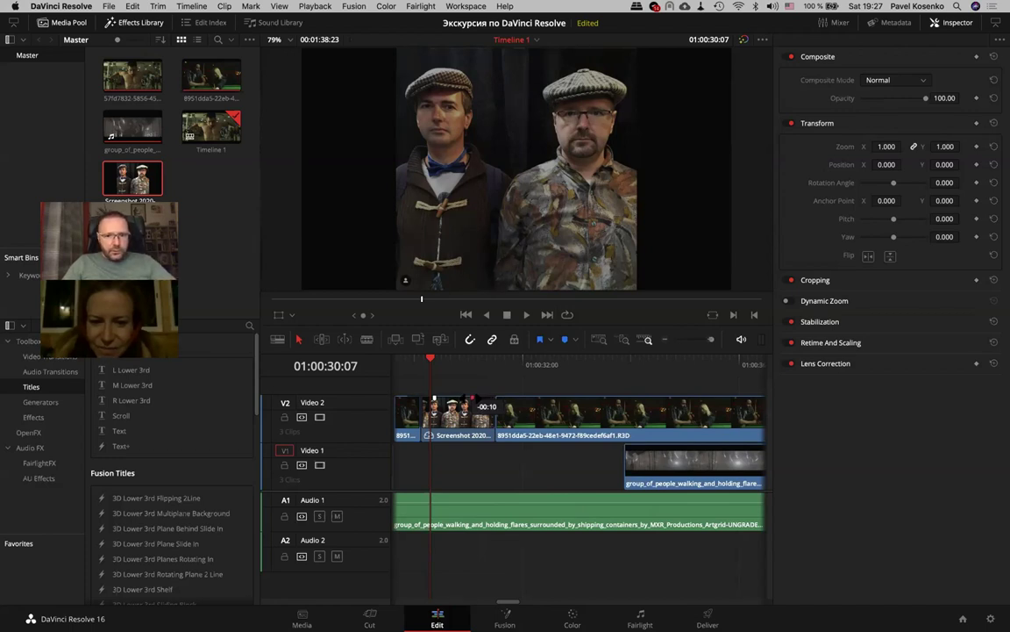
mouse_move(478, 401)
mouse_down()
mouse_move(432, 399)
mouse_move(517, 397)
mouse_up()
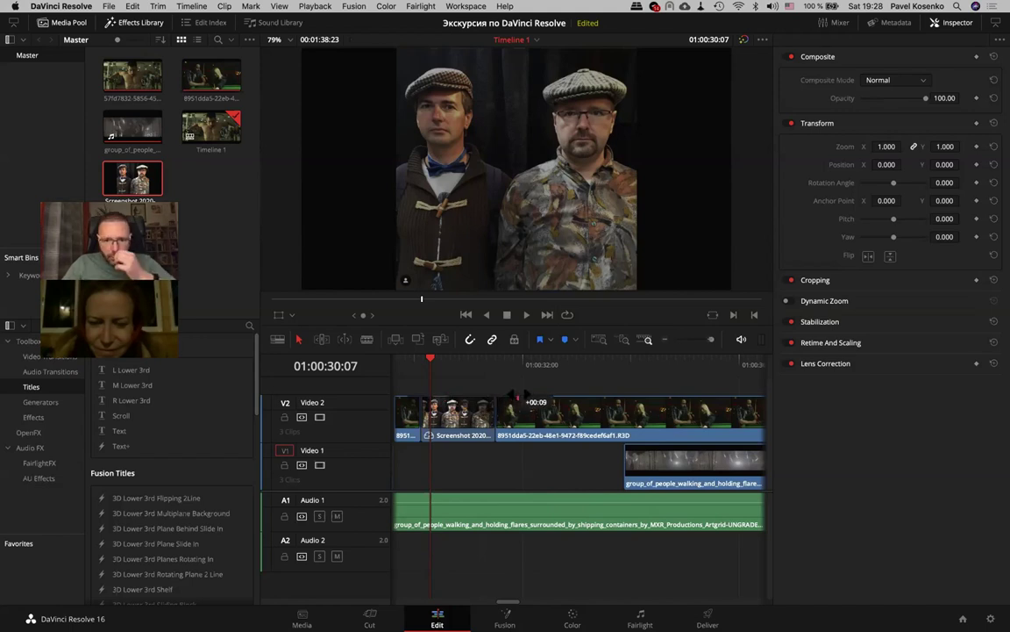
drag(518, 398, 549, 397)
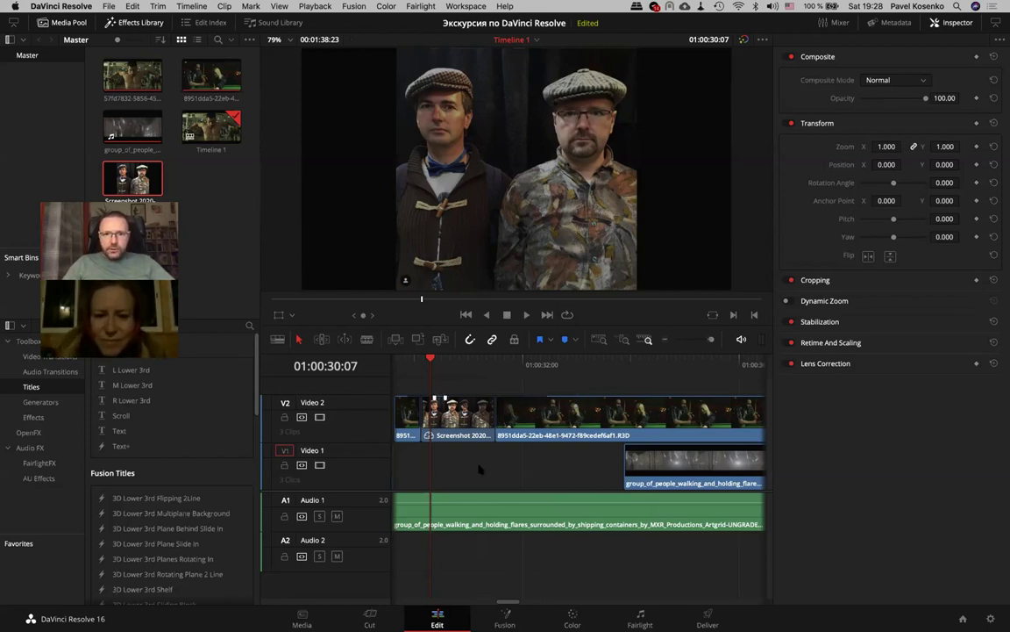
key(space)
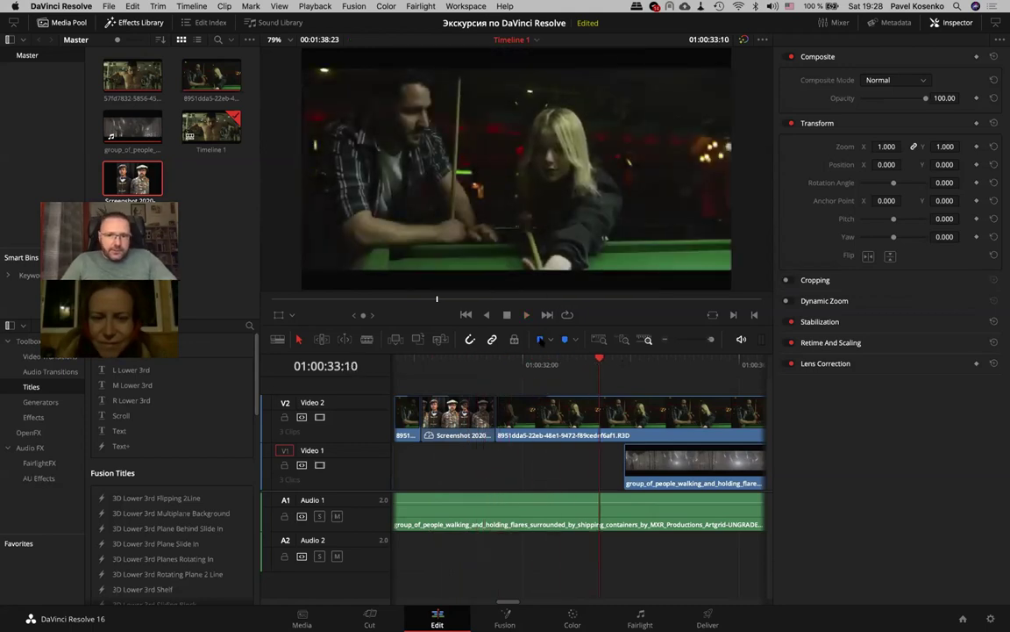
Zoom the timeline out and shorten the end of the V2 clip slightly
click(671, 340)
click(669, 340)
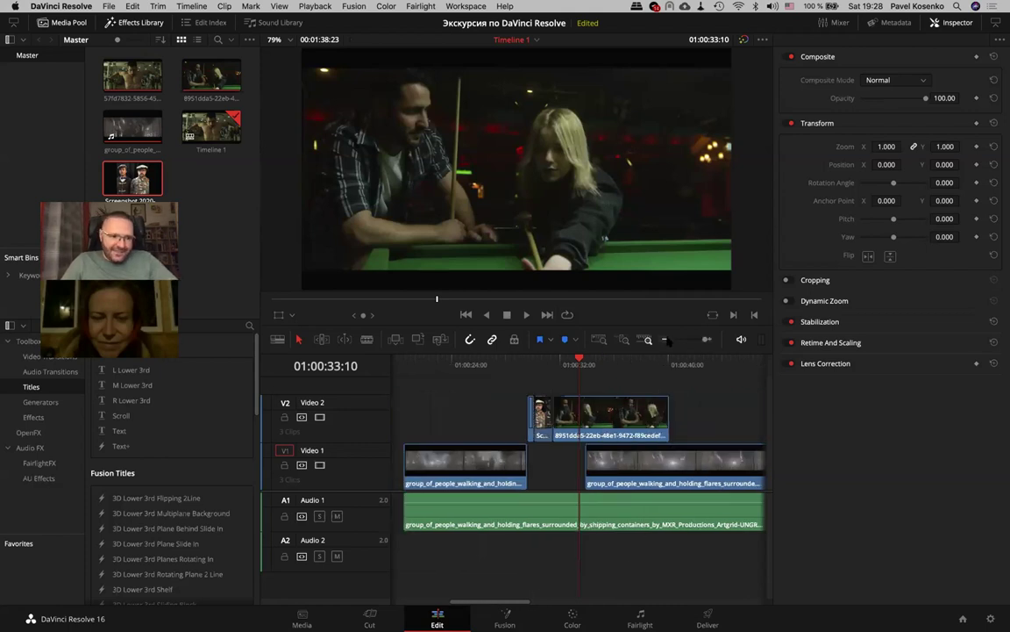
drag(672, 418, 681, 418)
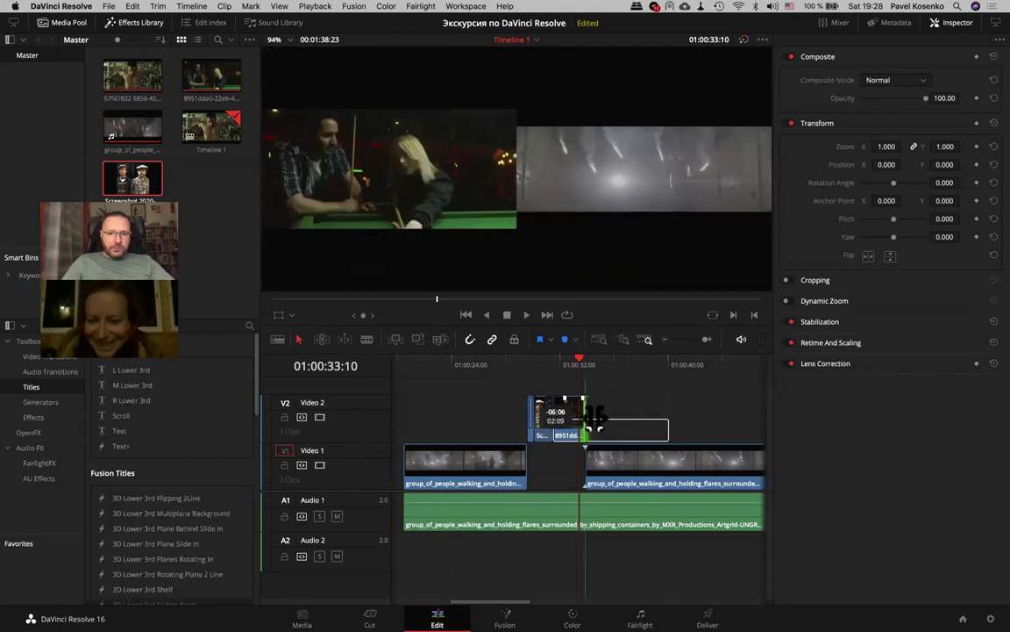
drag(680, 419, 671, 418)
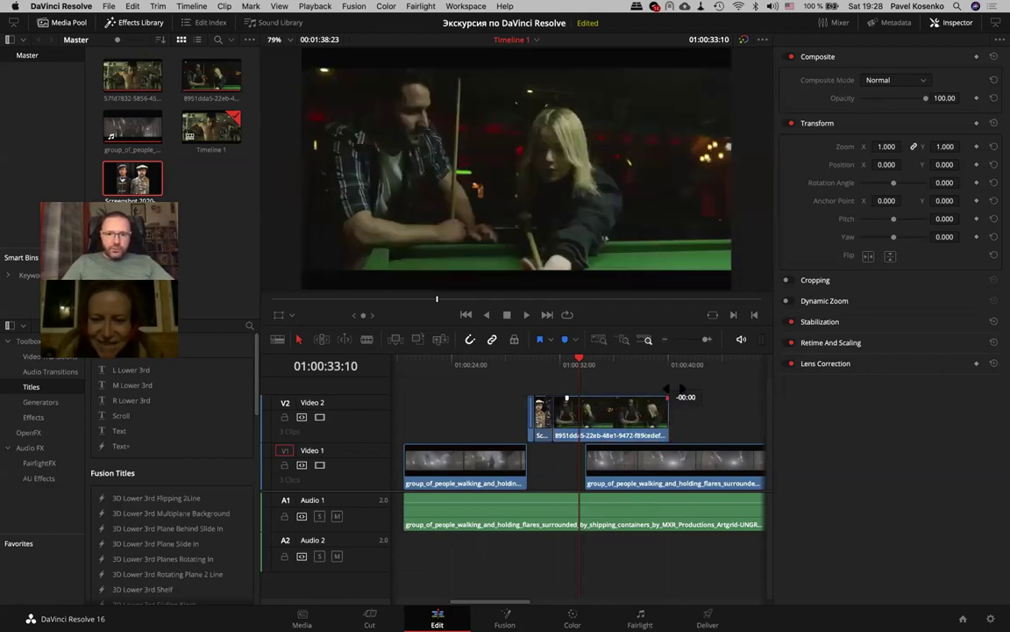
drag(668, 397, 676, 389)
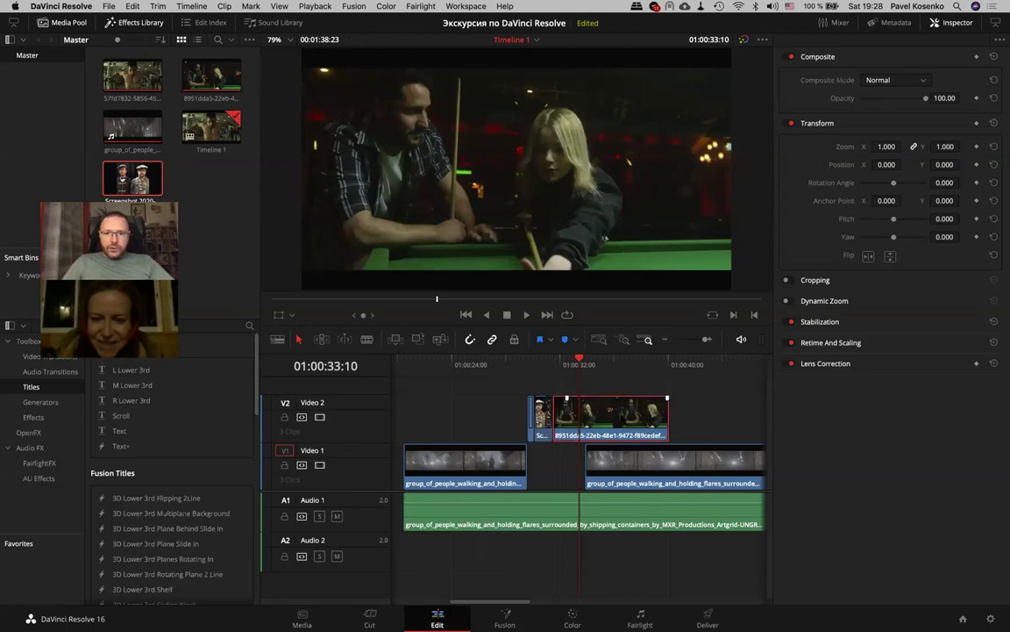
Split the second Video 2 clip at 01:00:37:11 with Cmd+B
click(605, 415)
right_click(660, 418)
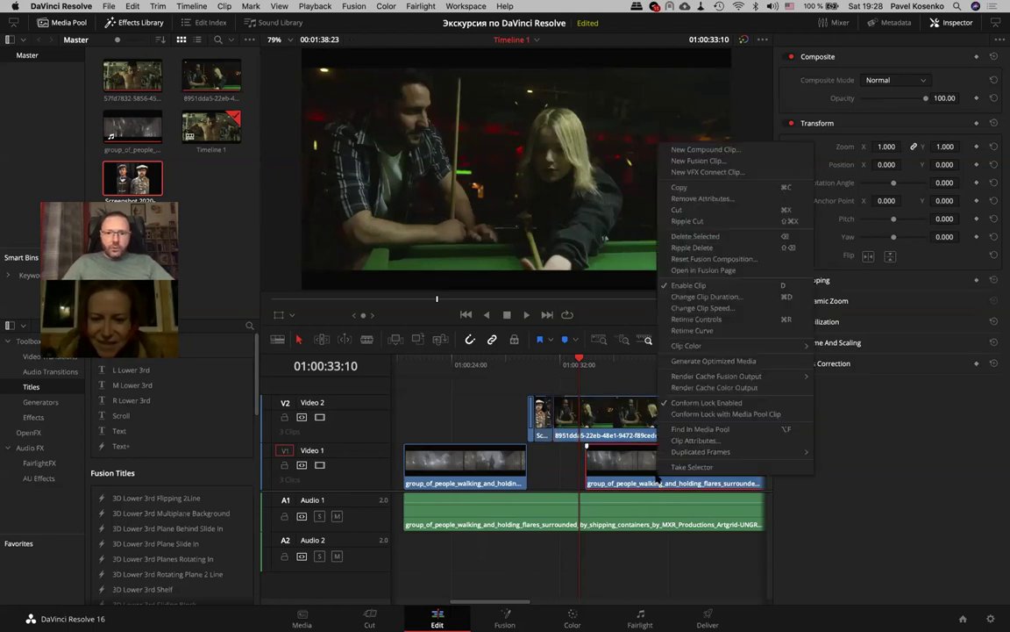
click(632, 387)
click(610, 415)
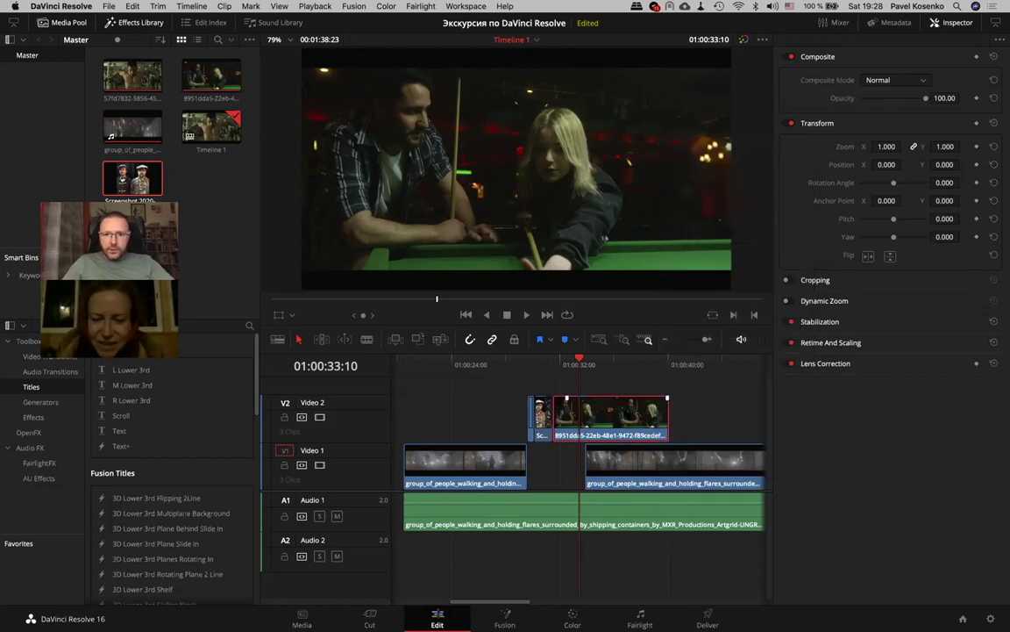
click(633, 362)
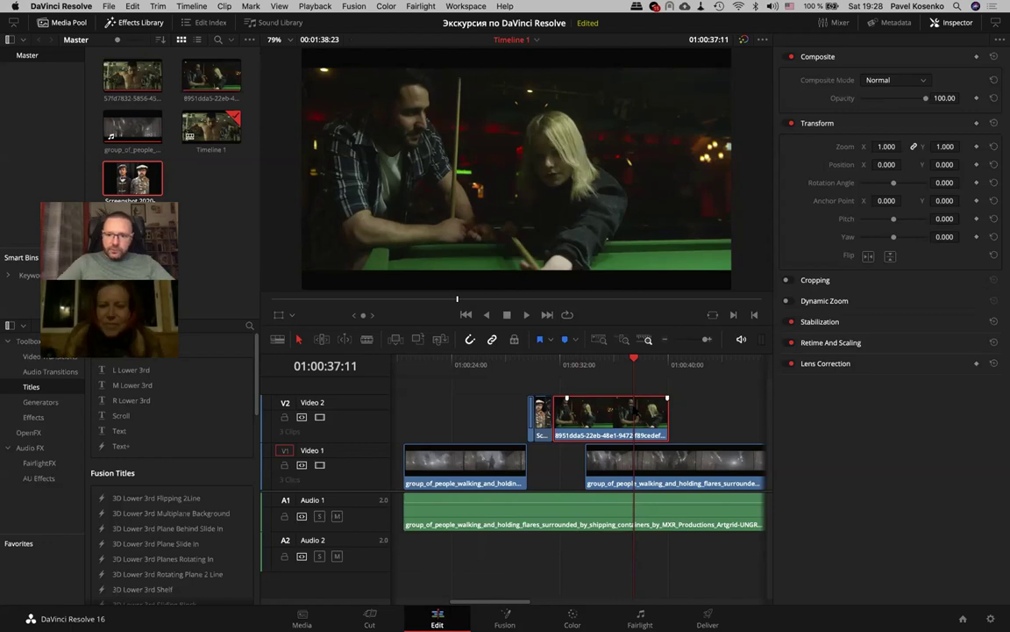
key(ctrl+b)
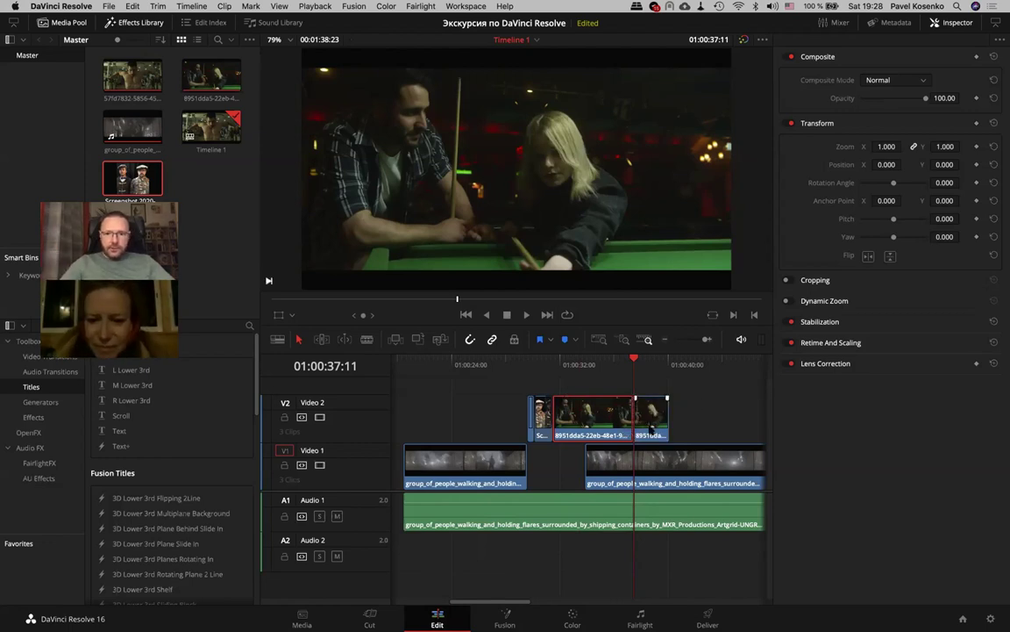
Slide the split-off tail piece back beside the other V2 clips, then select all V2 clips
drag(649, 416, 674, 417)
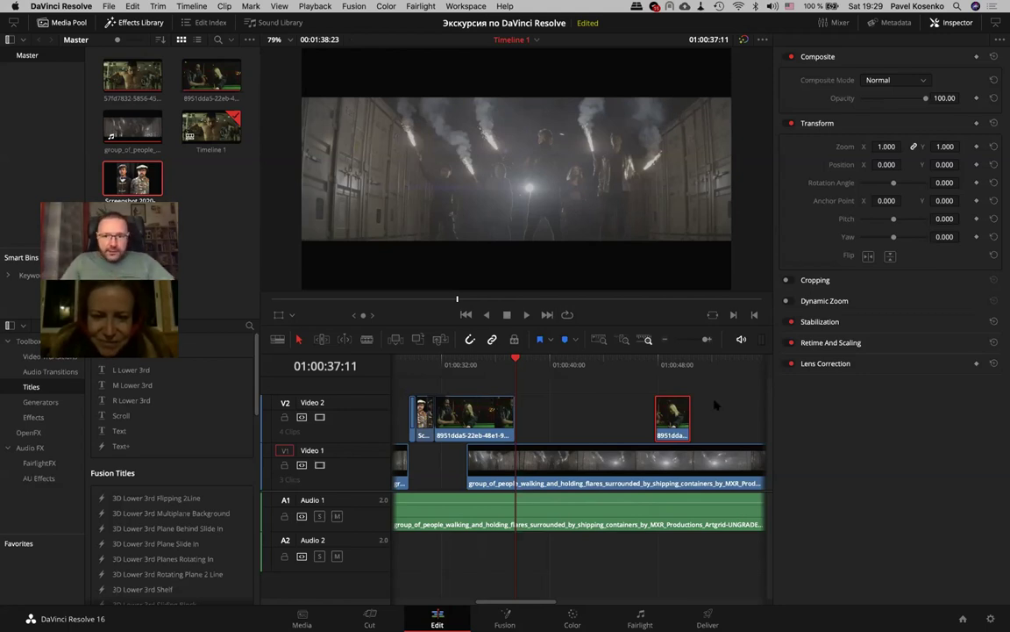
drag(673, 417, 533, 417)
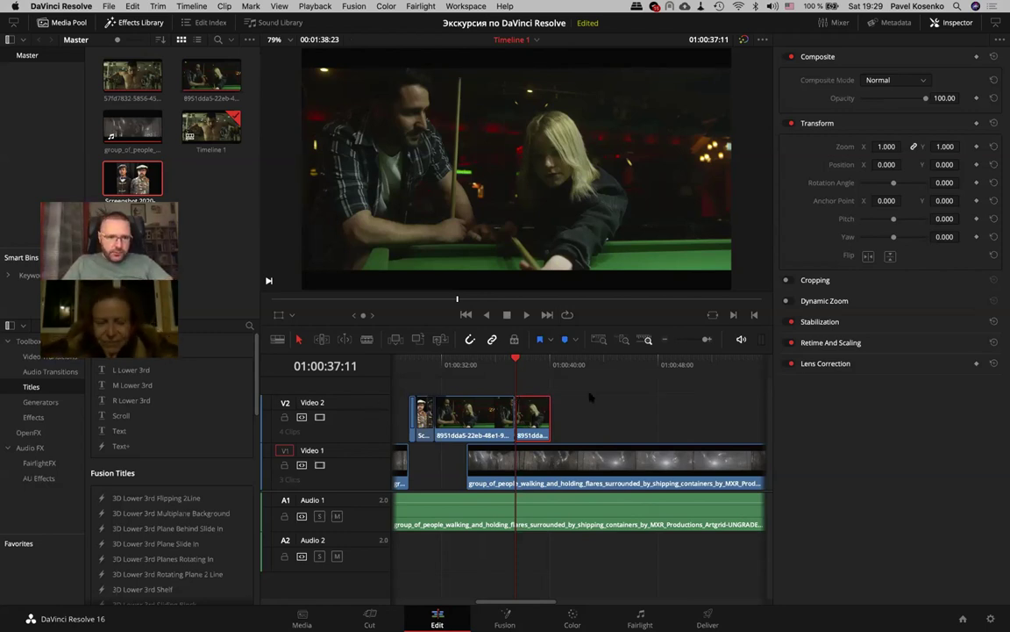
drag(491, 386, 404, 407)
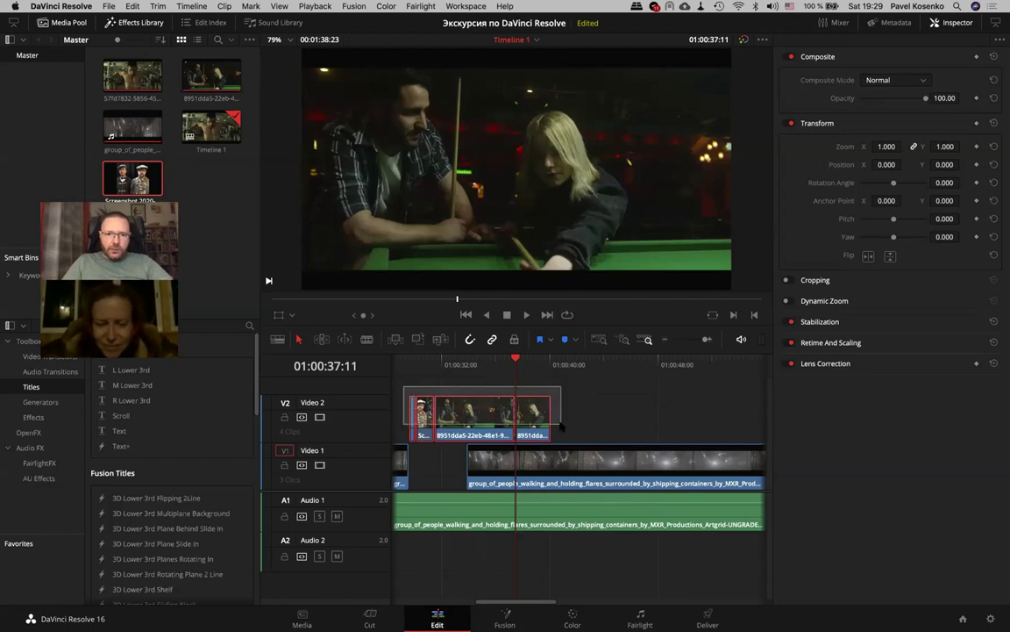
Delete the selected V2 clips and drag the first V1 clip's end right to close the gap
key(Delete)
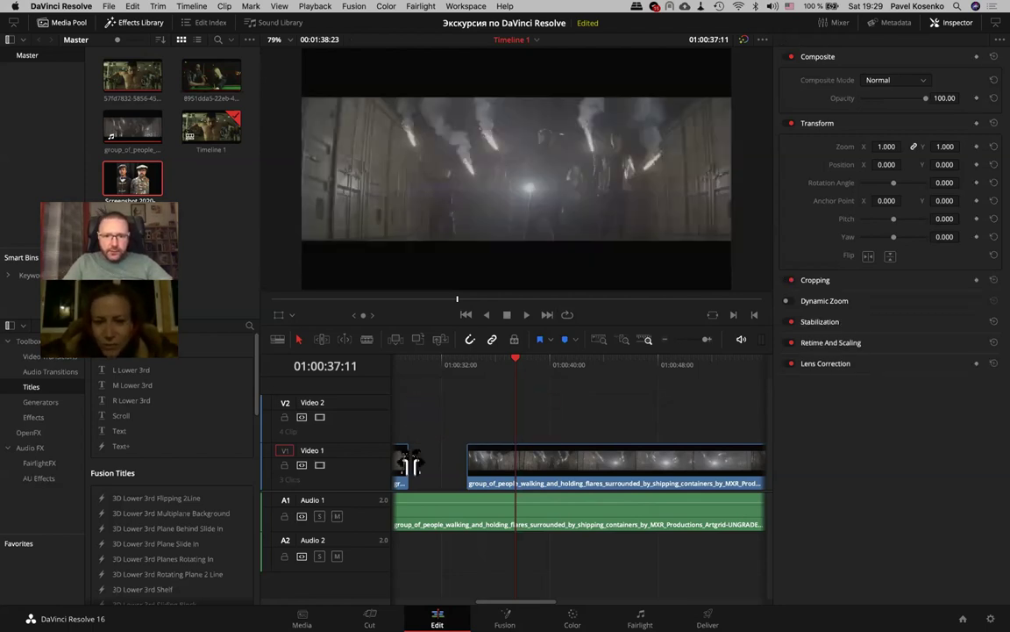
drag(407, 465, 464, 463)
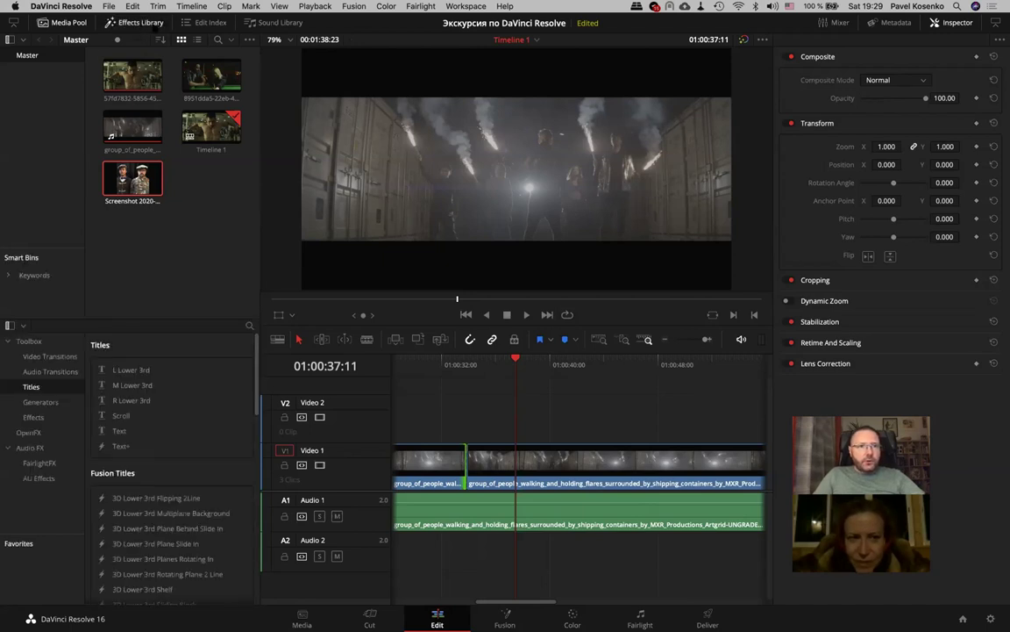
click(140, 23)
click(144, 23)
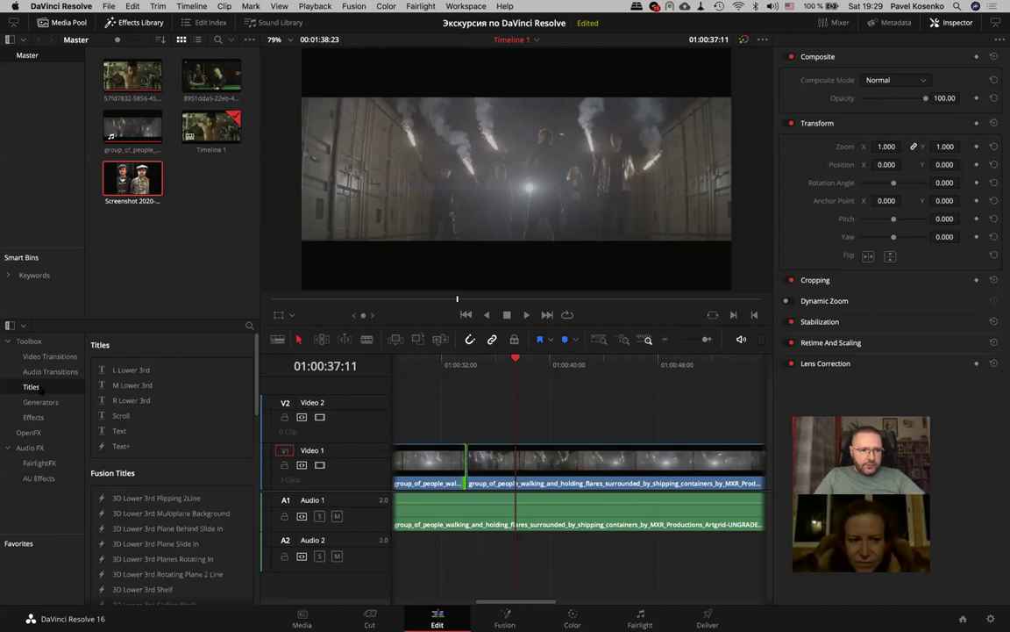
click(50, 372)
click(41, 389)
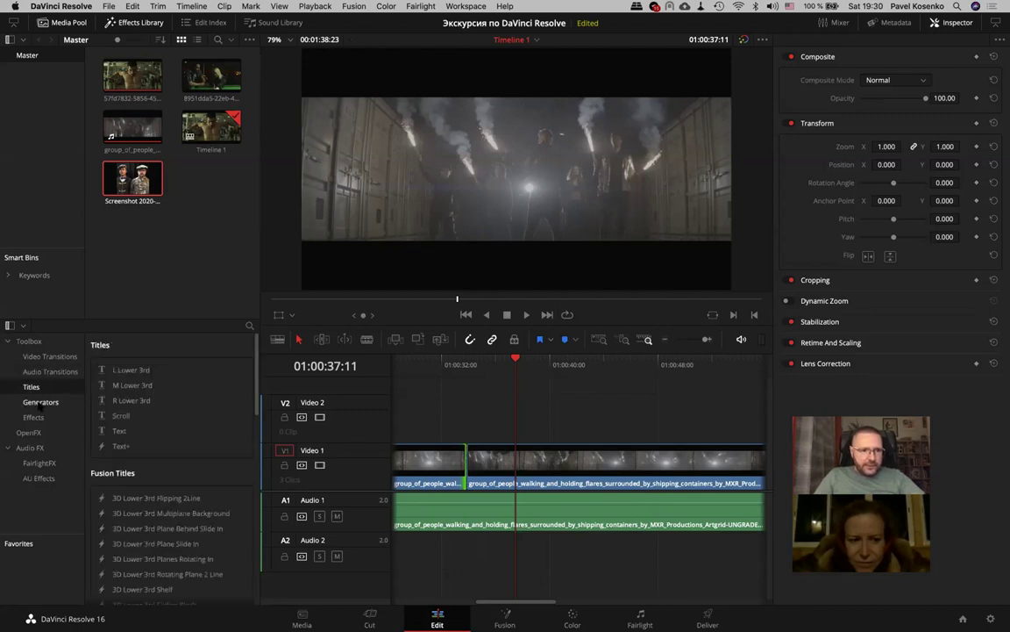
click(41, 402)
click(40, 417)
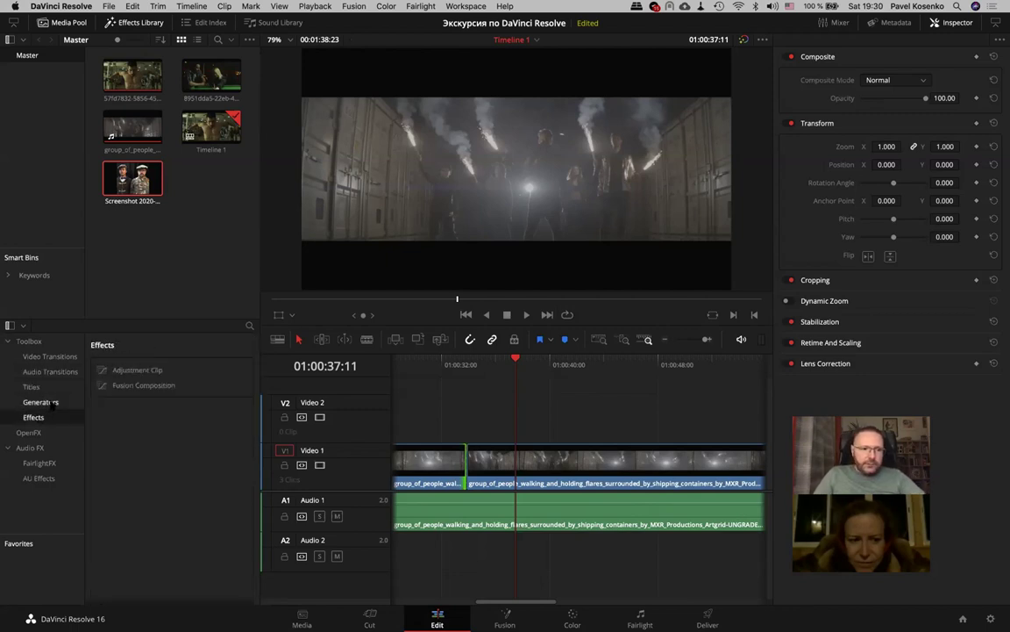
click(51, 401)
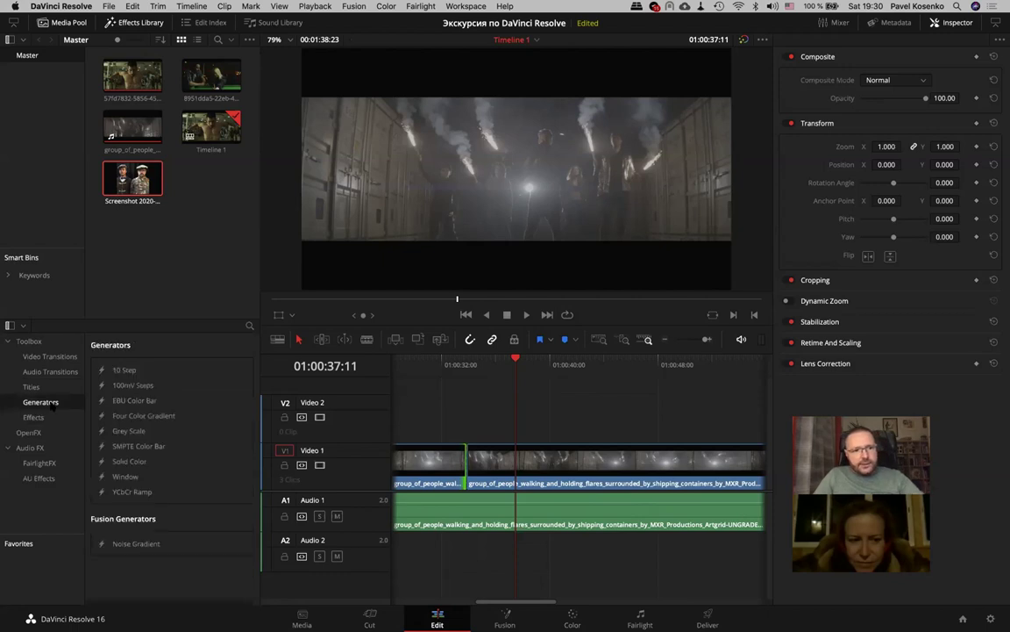
click(40, 388)
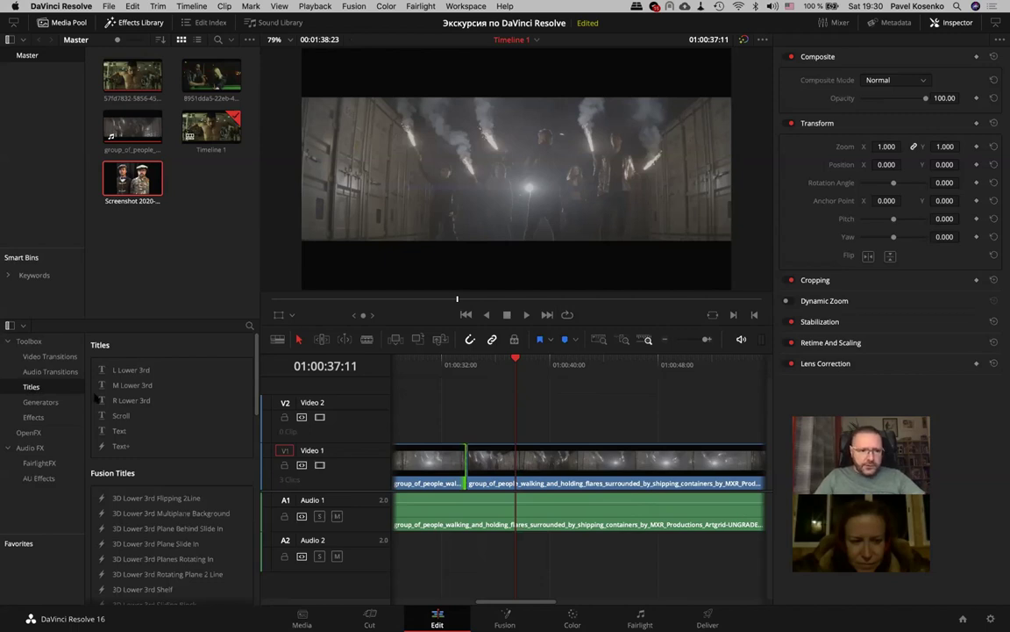
Drop a Text title onto Video 2 at the playhead and select it to show its Inspector settings
mouse_move(117, 435)
mouse_down()
mouse_move(496, 419)
mouse_move(489, 420)
mouse_up()
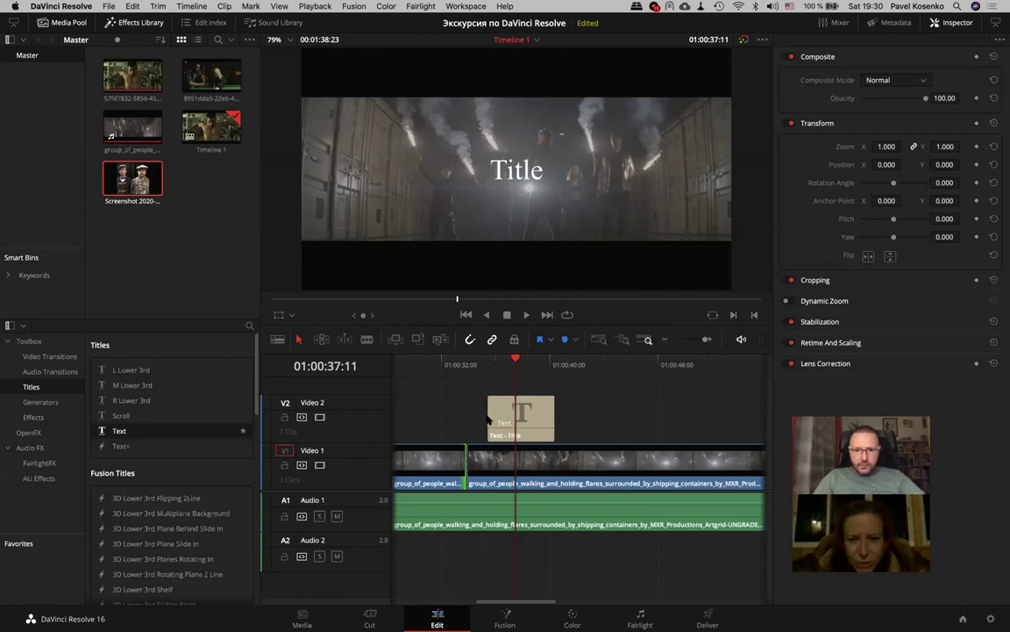
click(513, 419)
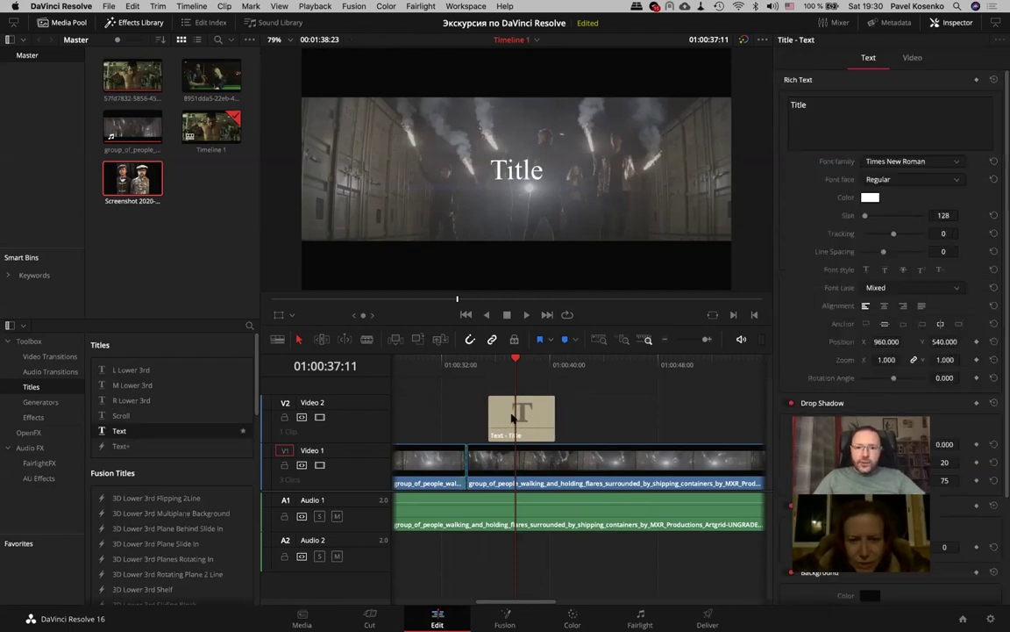
drag(512, 416, 511, 416)
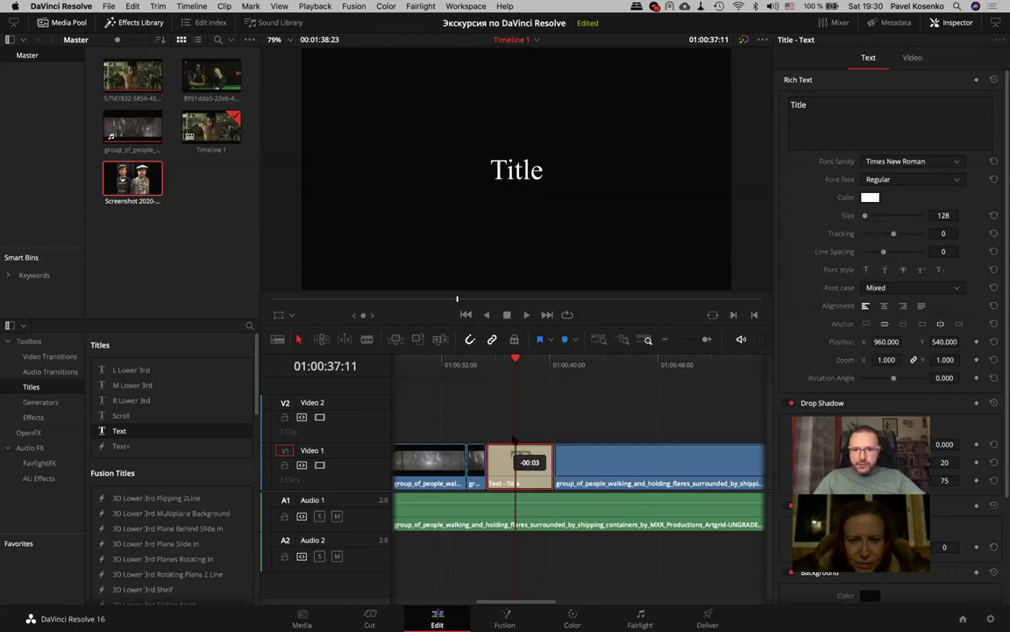
drag(512, 417, 517, 419)
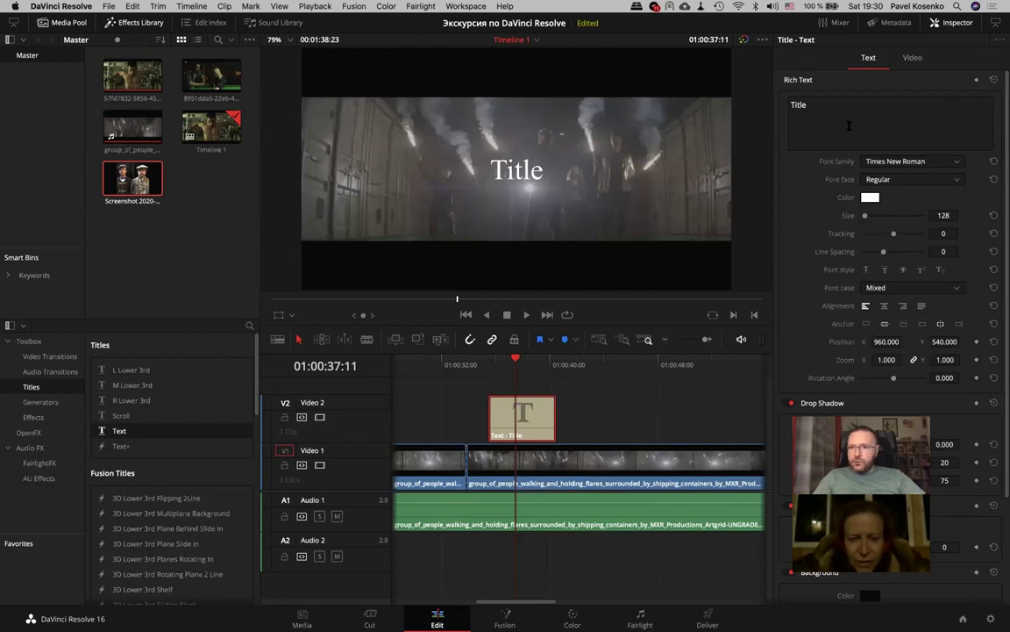
Replace the placeholder 'Title' text with 'Экскурсия'
click(787, 112)
key(super+a)
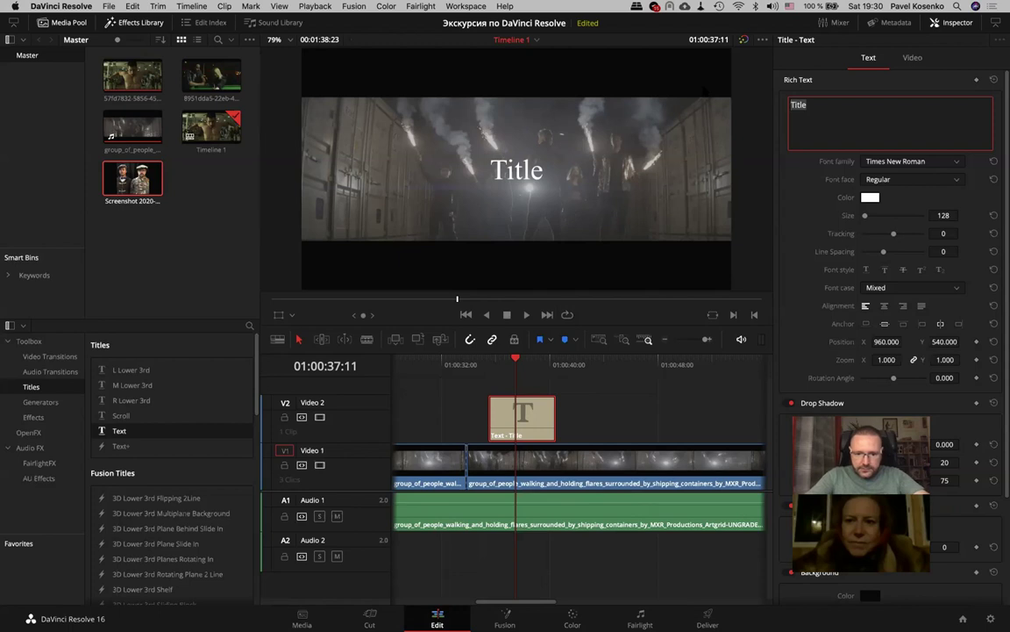
key(BackSpace)
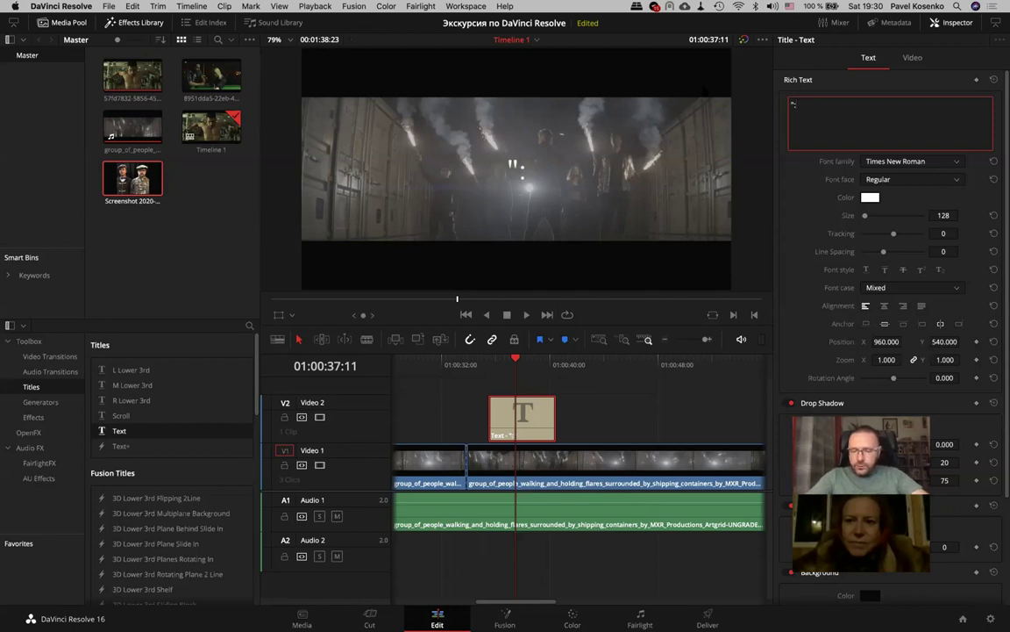
text(кскурси)
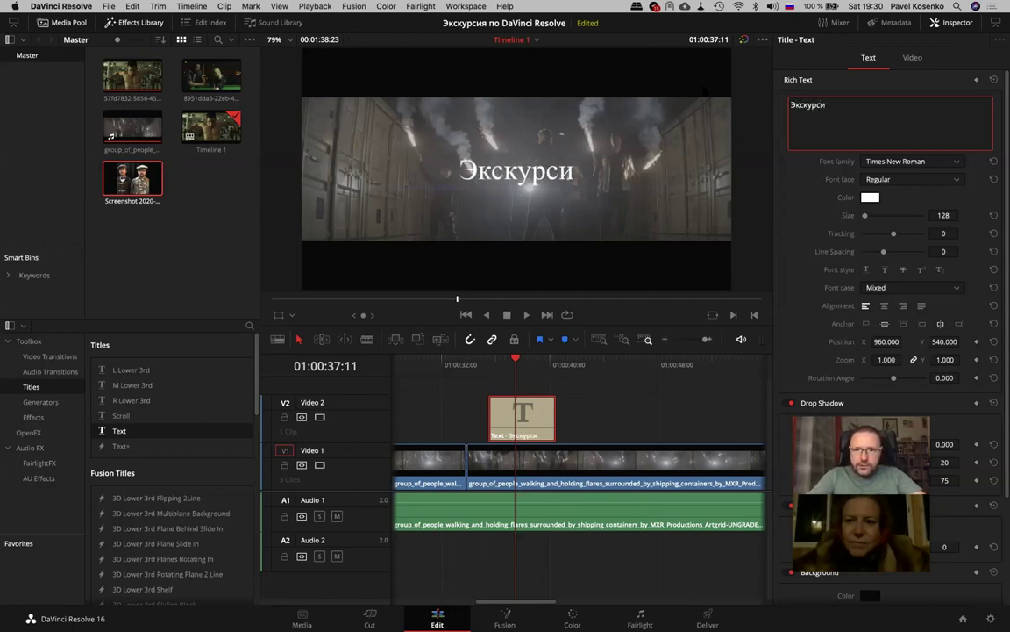
text(я)
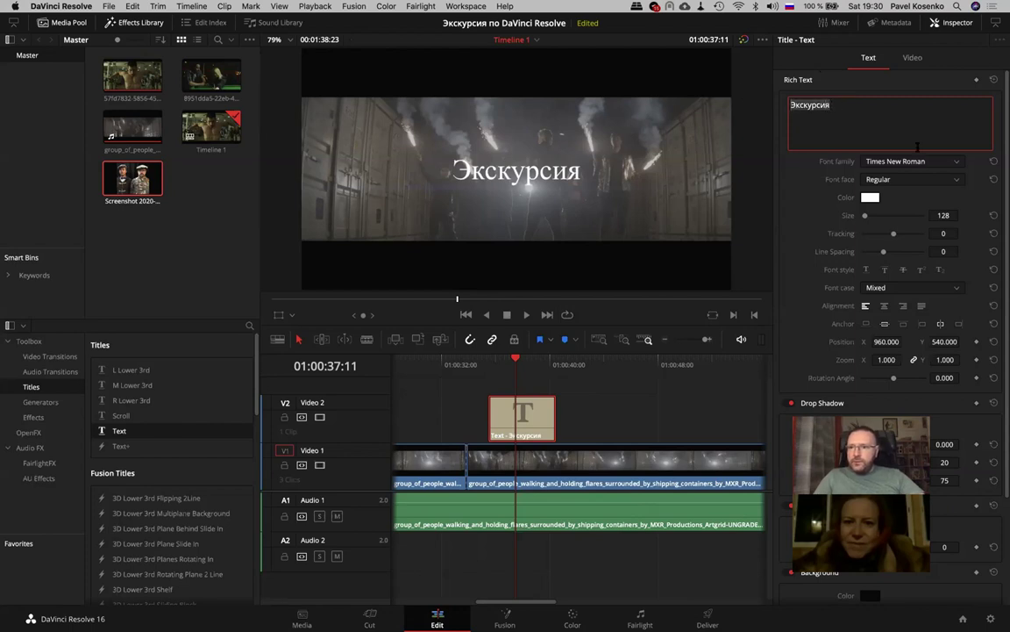
Set the title's font family to DIN Condensed
click(929, 165)
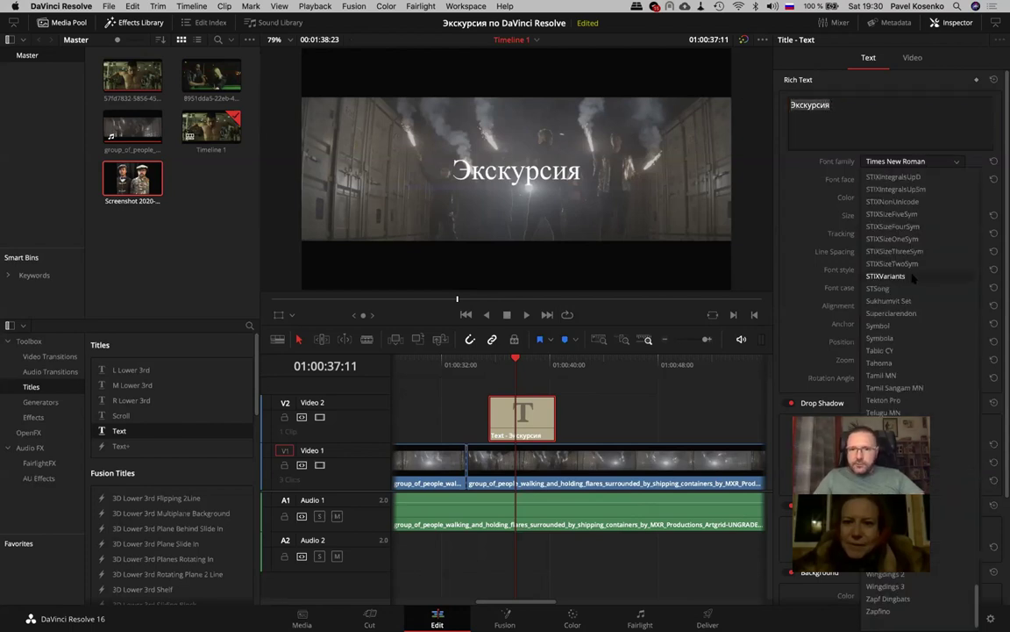
scroll(912, 277, up, 10)
scroll(912, 277, up, 10)
scroll(912, 277, up, 10)
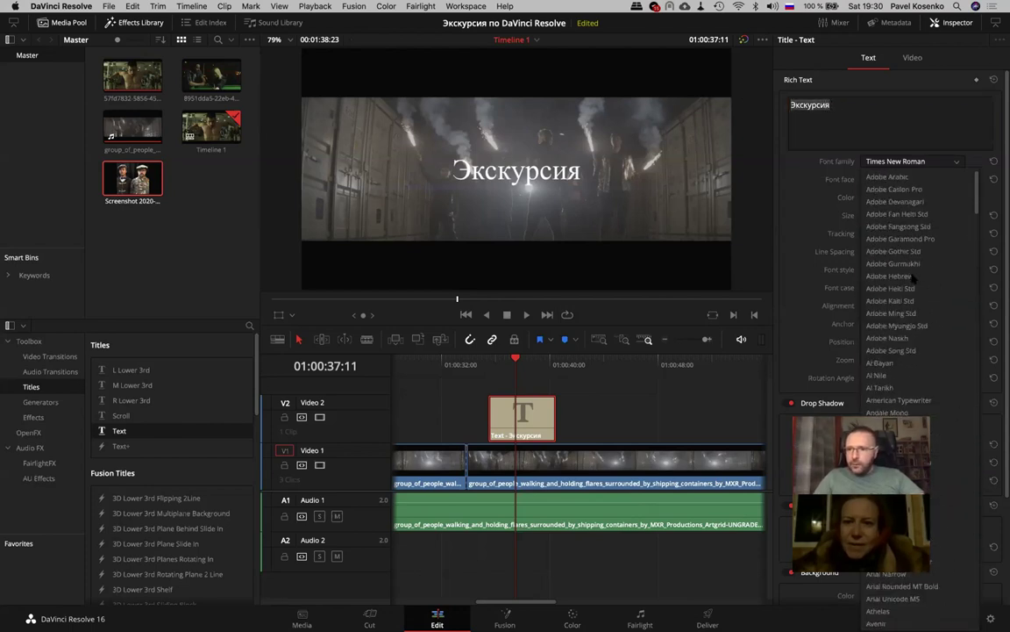
scroll(912, 277, down, 5)
scroll(913, 278, down, 5)
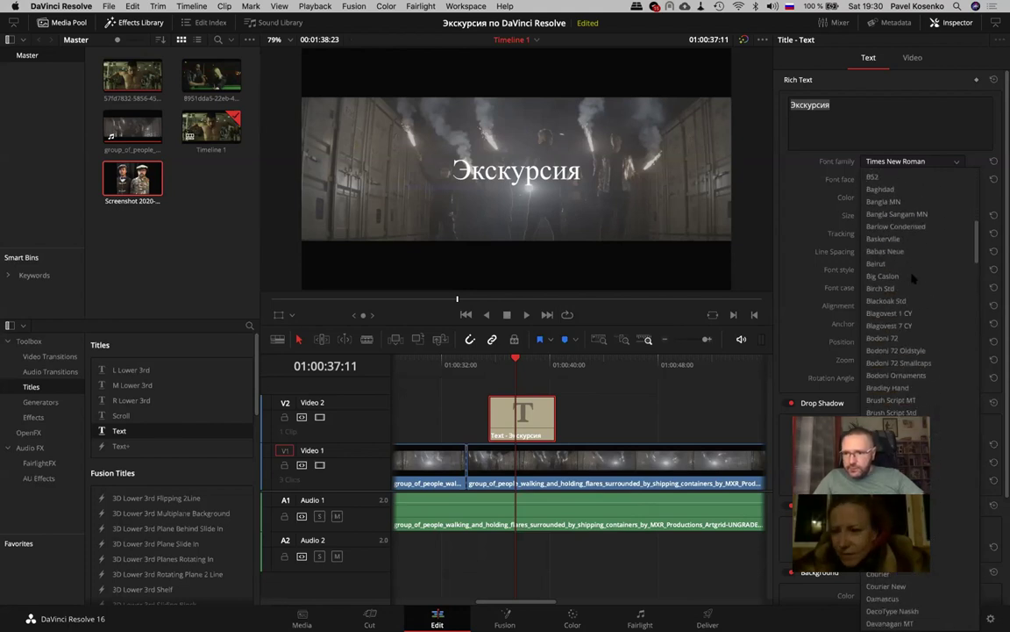
scroll(913, 279, down, 5)
scroll(912, 277, down, 3)
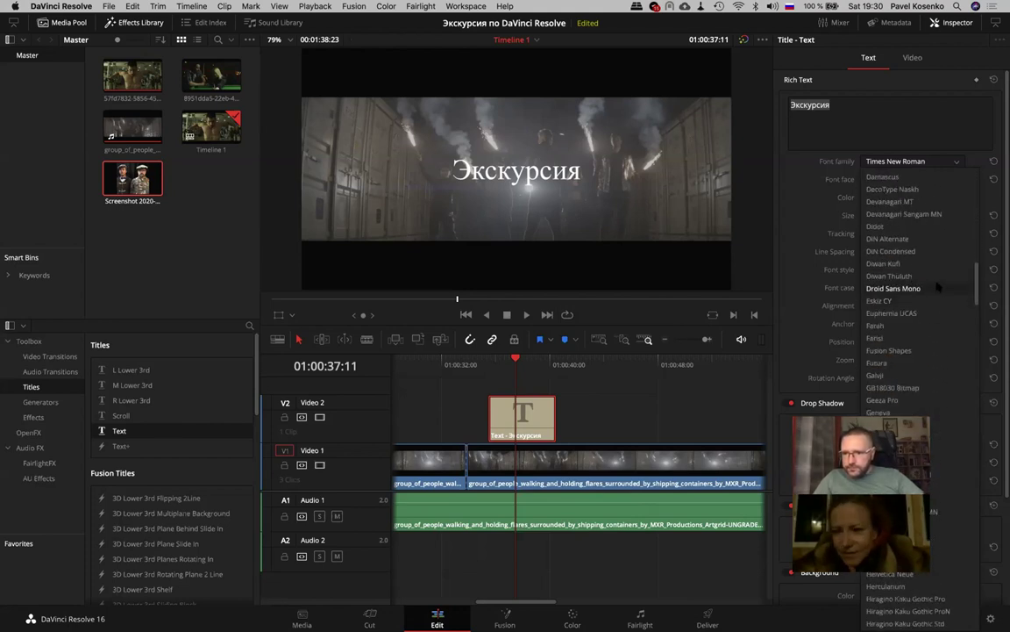
click(909, 253)
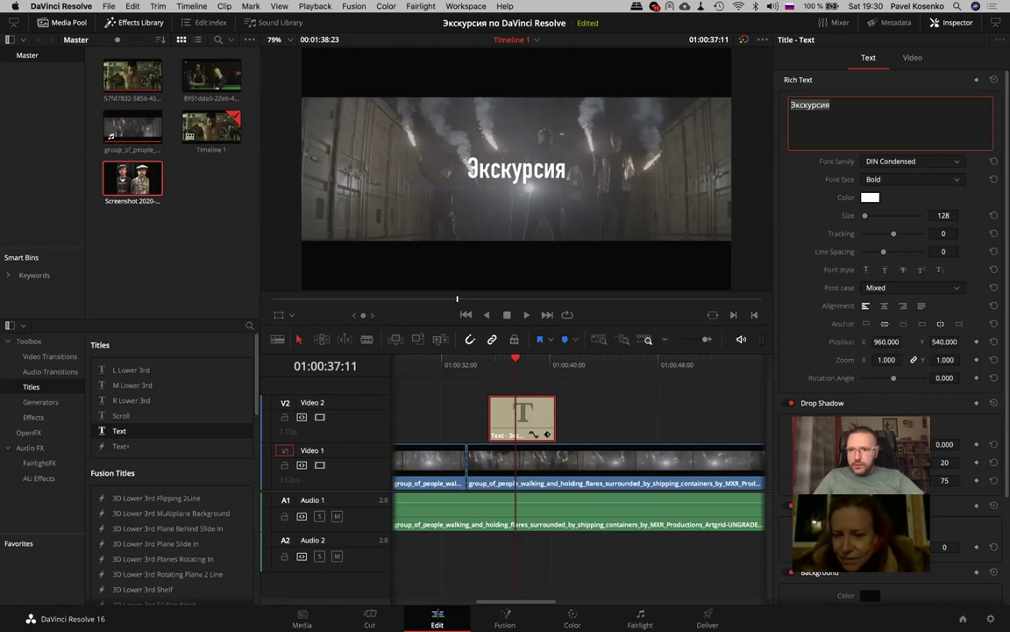
Lower the title to Position Y 116, add a fade-in at its start, and play it back
drag(945, 341, 949, 344)
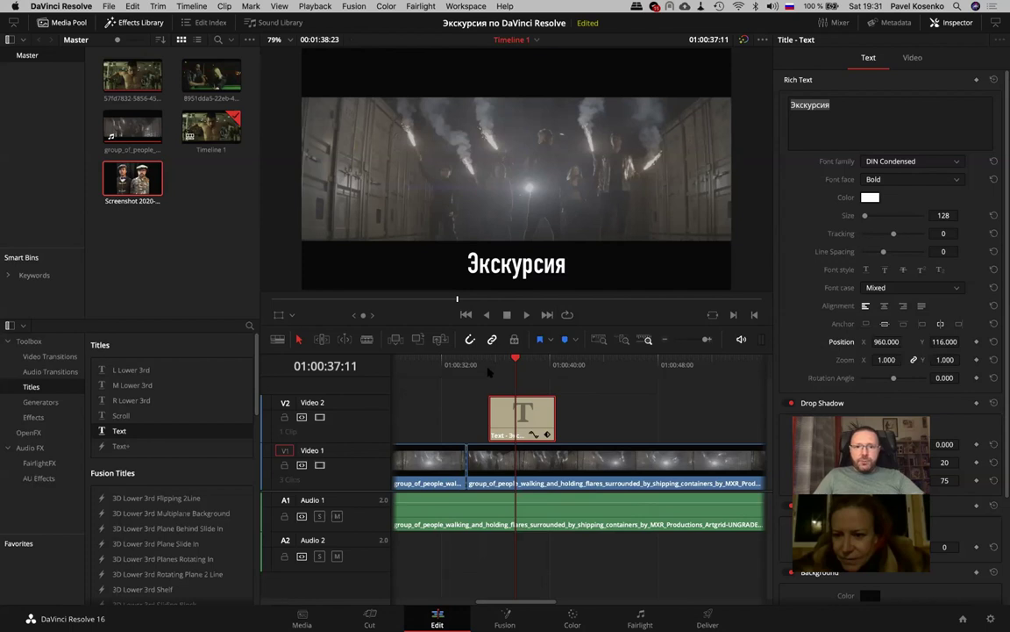
click(489, 368)
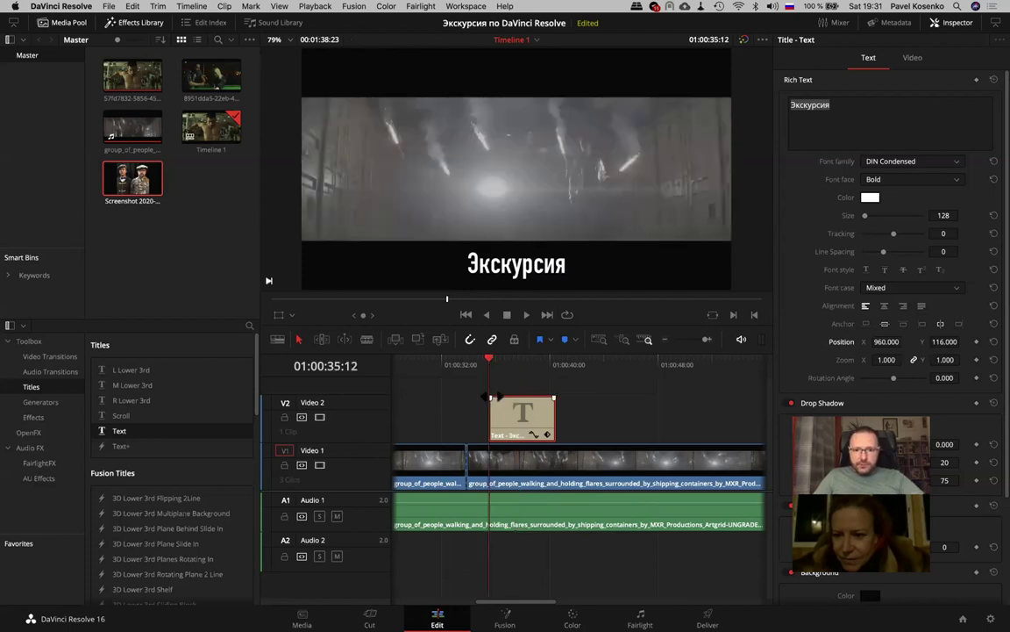
drag(491, 398, 504, 397)
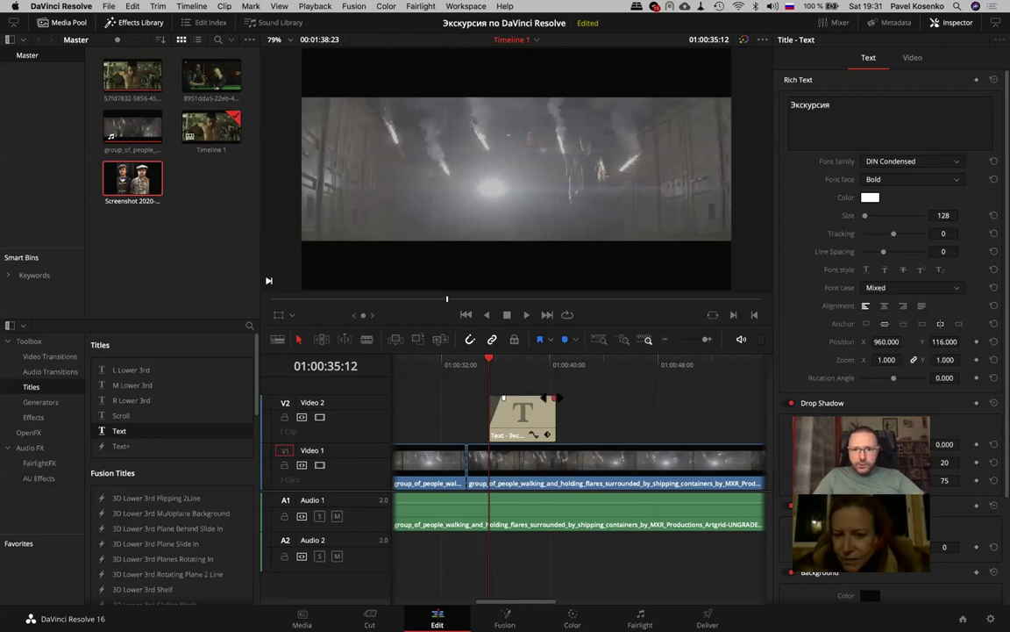
click(454, 368)
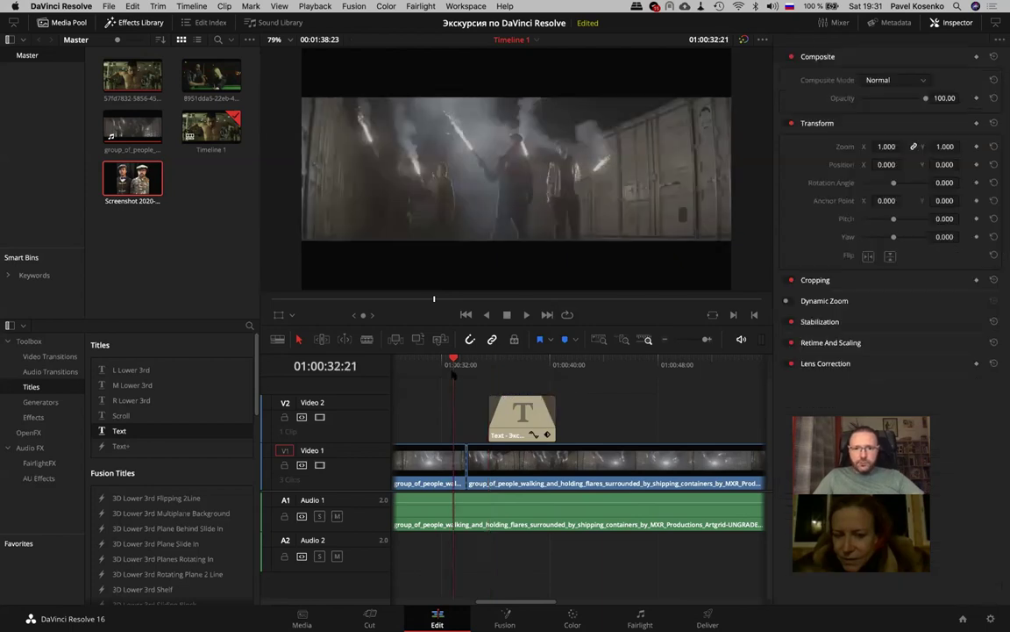
key(space)
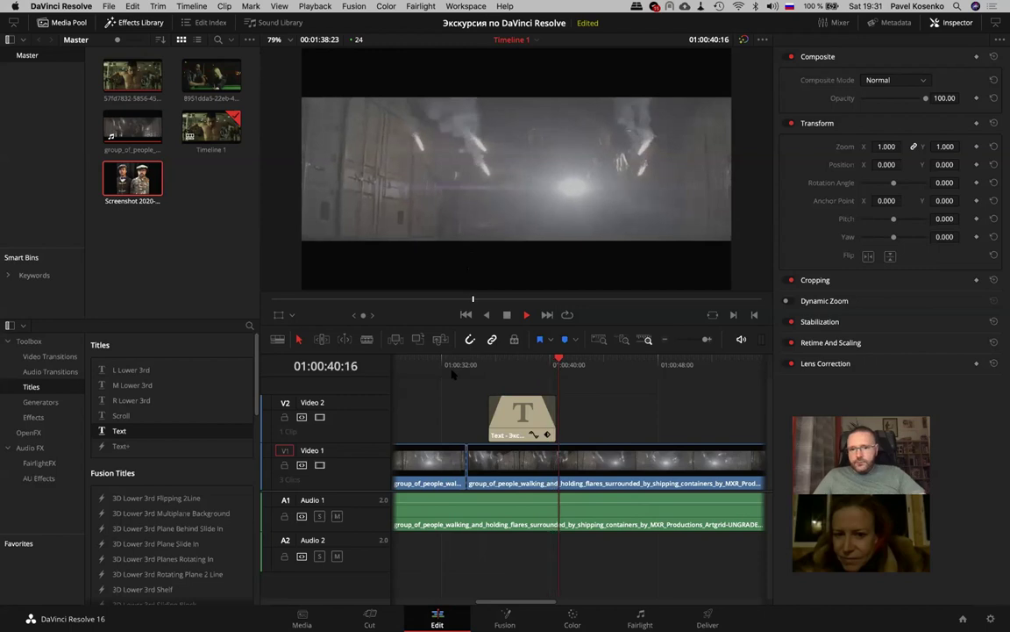
key(space)
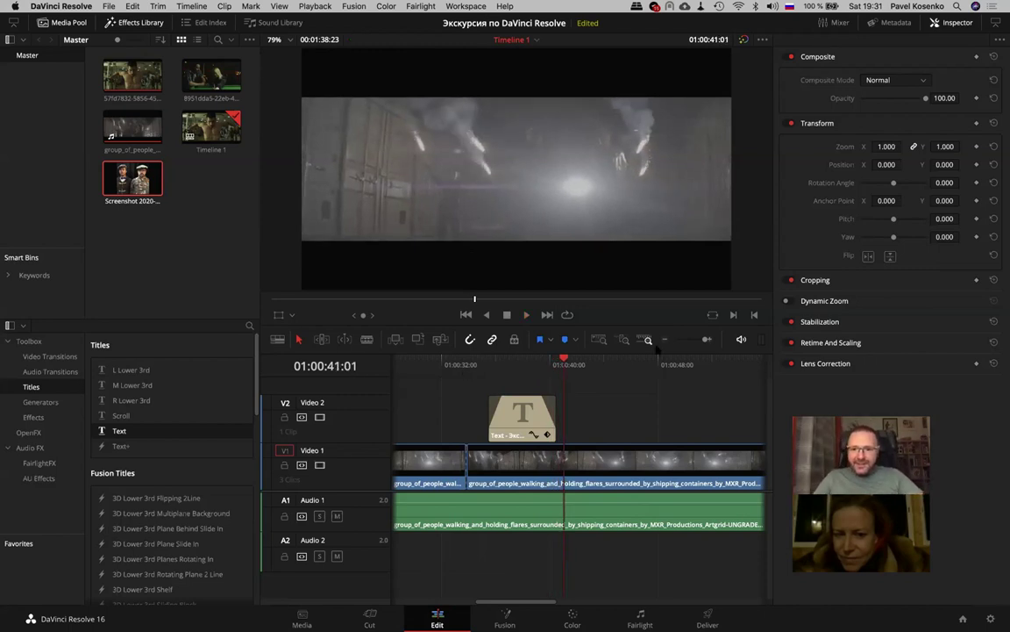
Give the last V1 flares clip a roughly 2-second fade-out to black and play the ending
scroll(661, 364, right, 10)
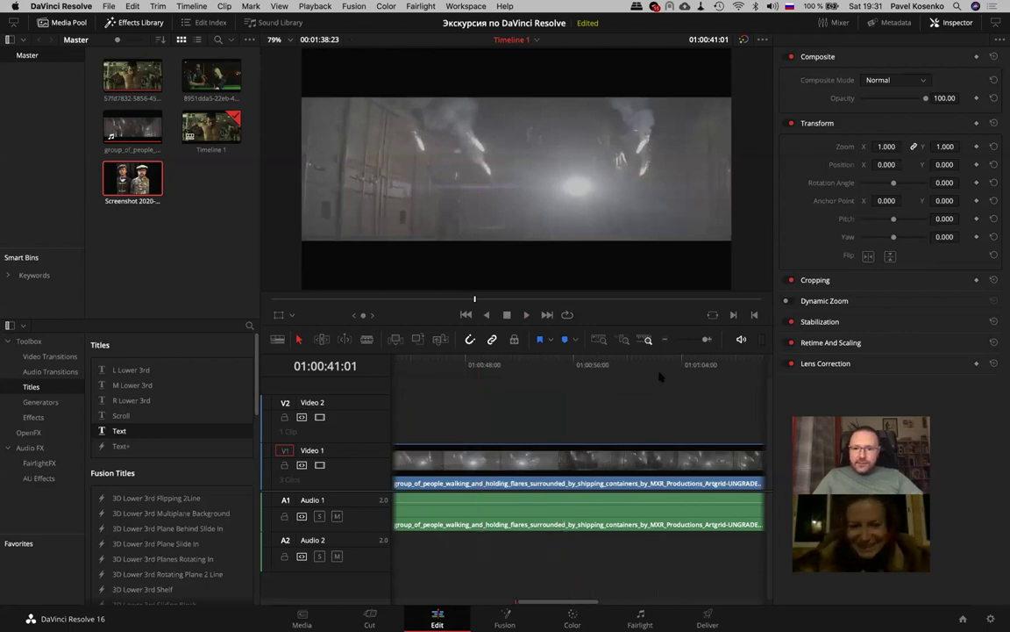
scroll(661, 376, right, 8)
right_click(670, 376)
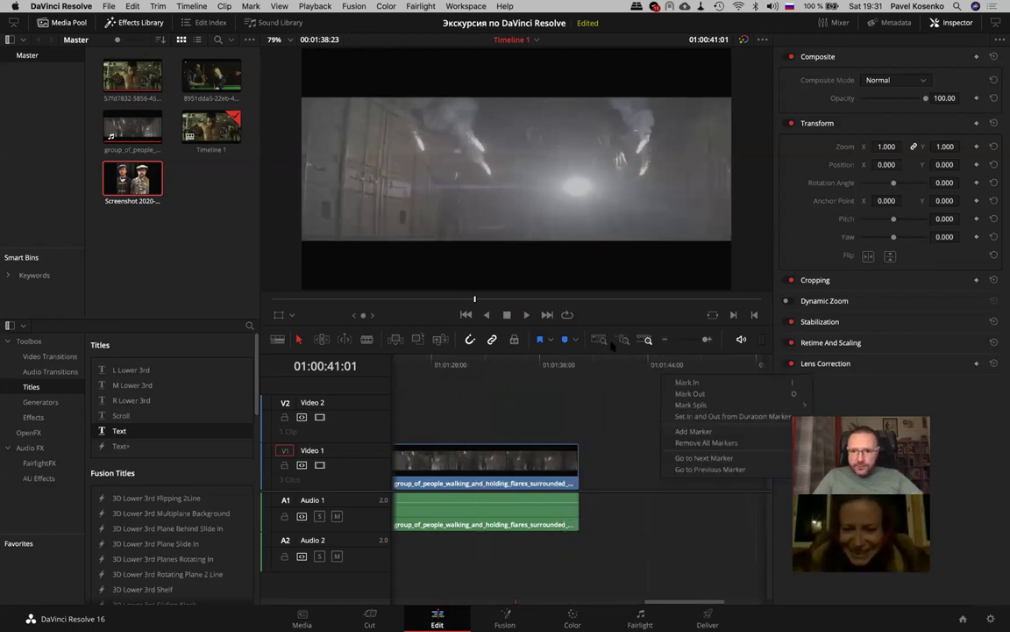
click(590, 436)
drag(577, 445, 570, 445)
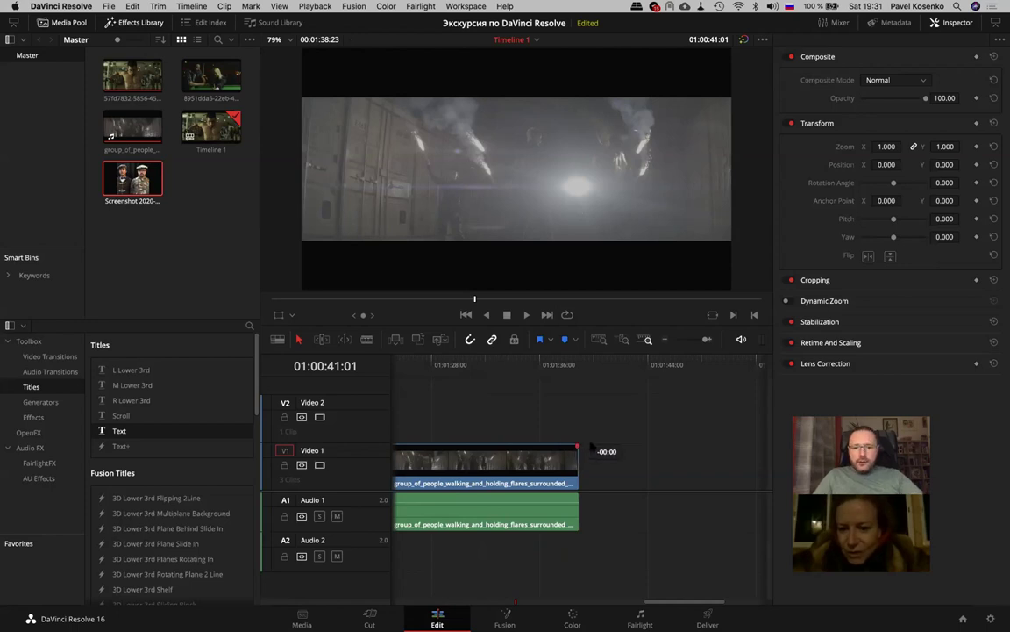
drag(570, 445, 578, 444)
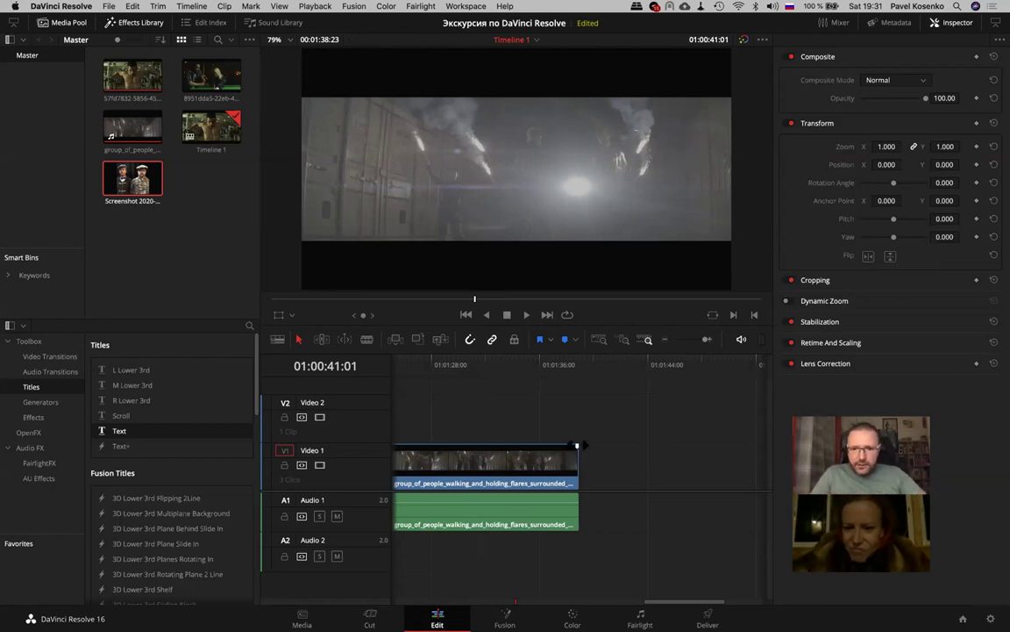
mouse_move(579, 449)
mouse_down()
mouse_move(521, 445)
mouse_move(532, 445)
mouse_up()
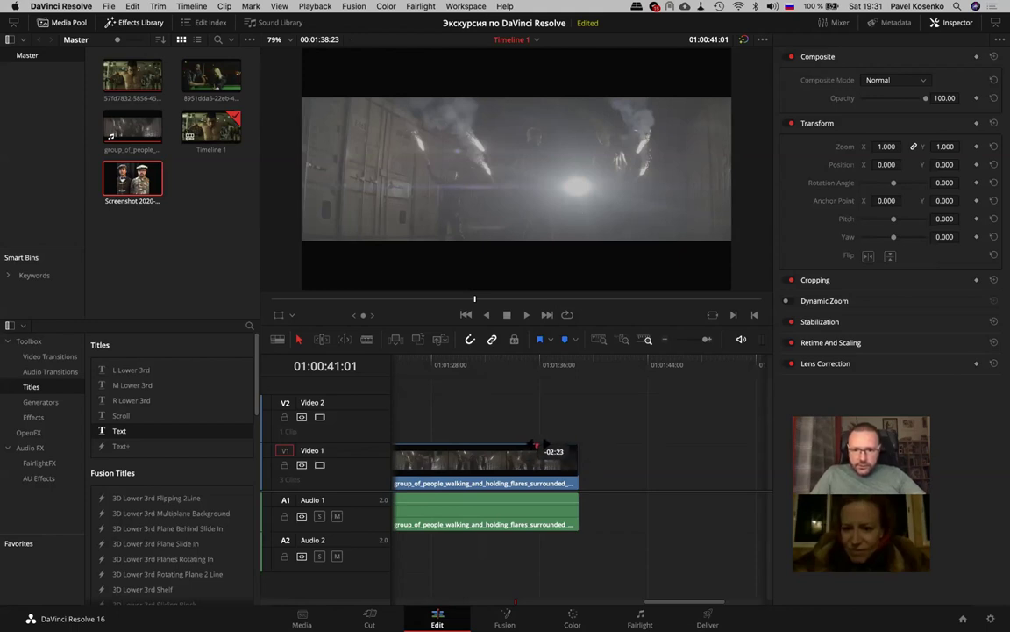
click(514, 364)
key(space)
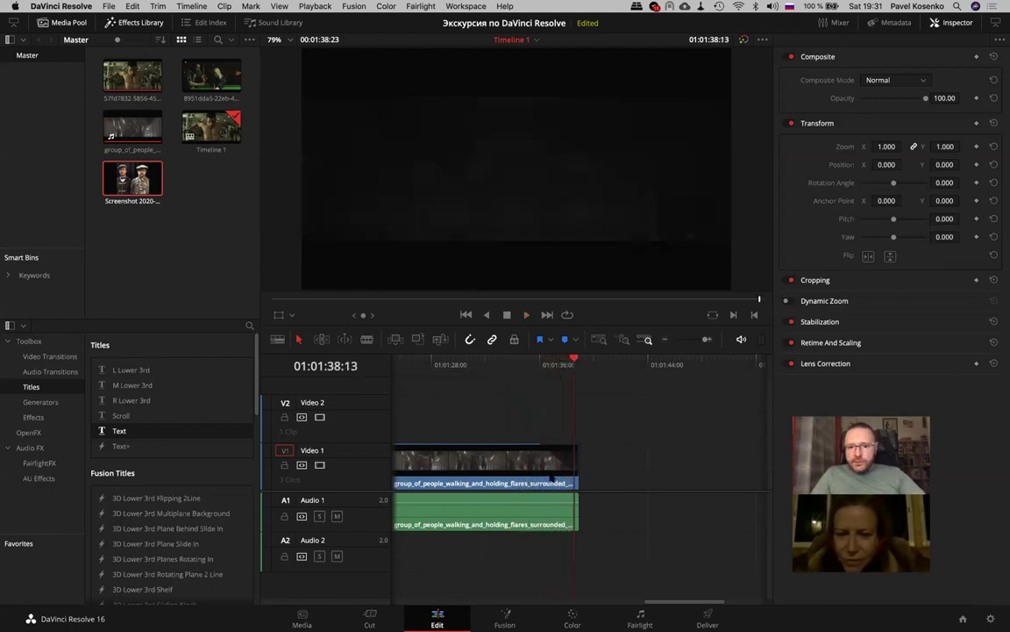
Fade out the end of the Audio 1 clip and play back the ending to check both fades
click(564, 501)
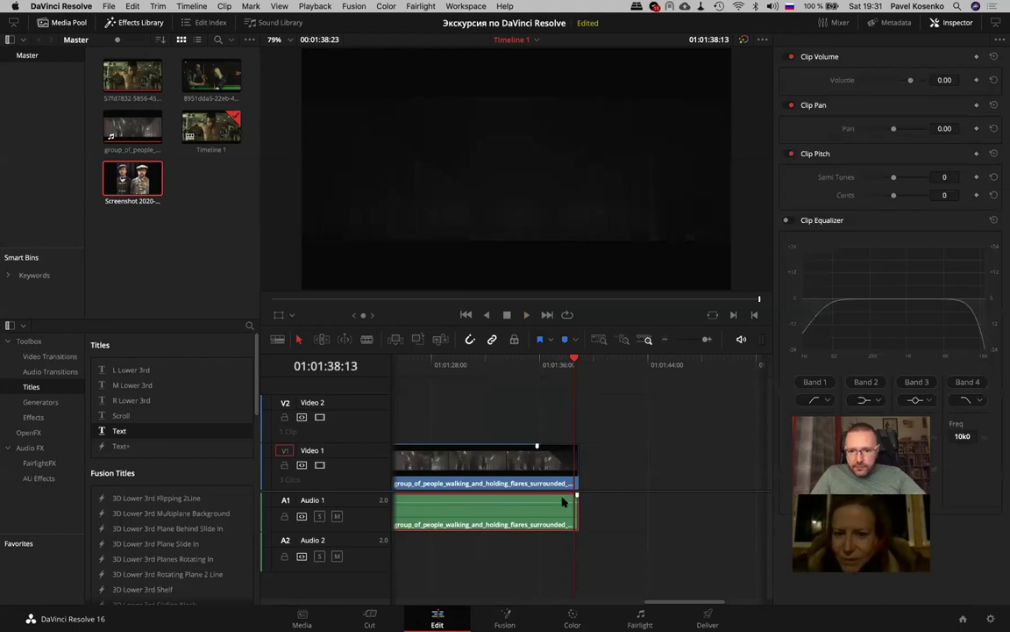
drag(554, 502, 533, 499)
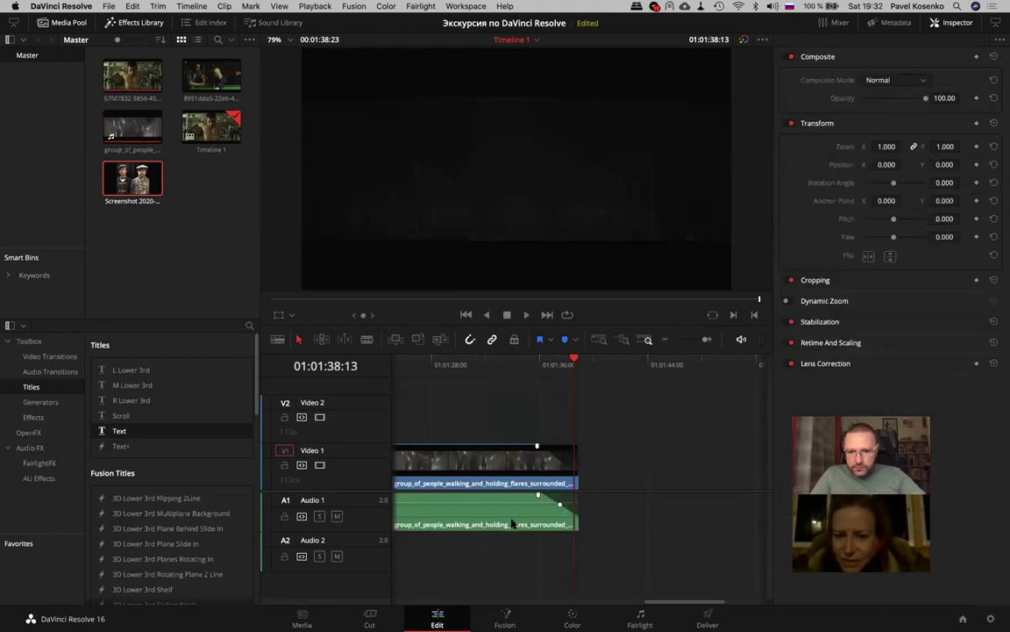
click(536, 362)
key(space)
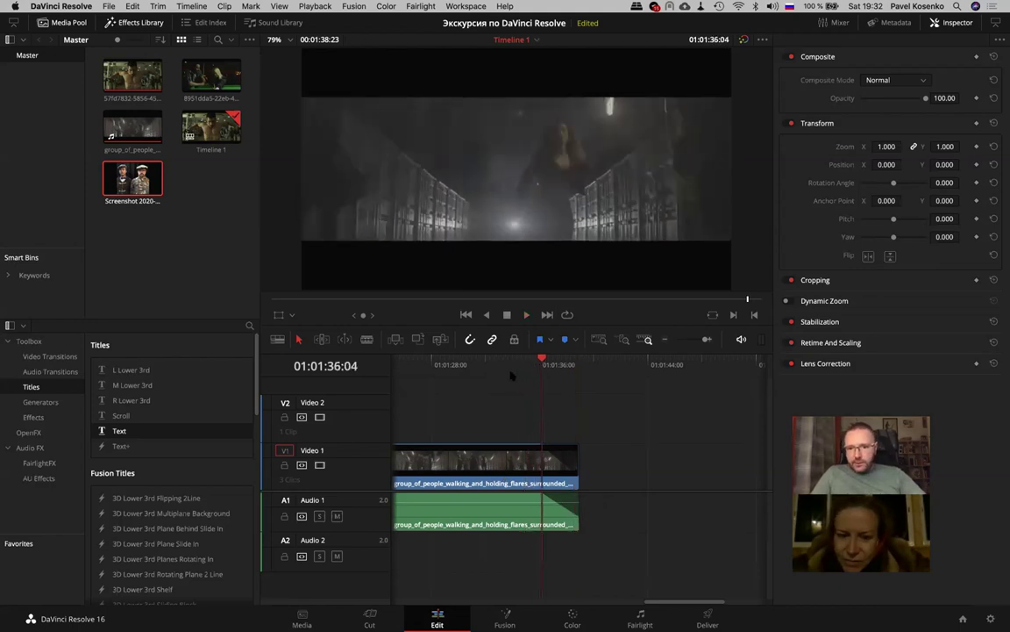
click(511, 370)
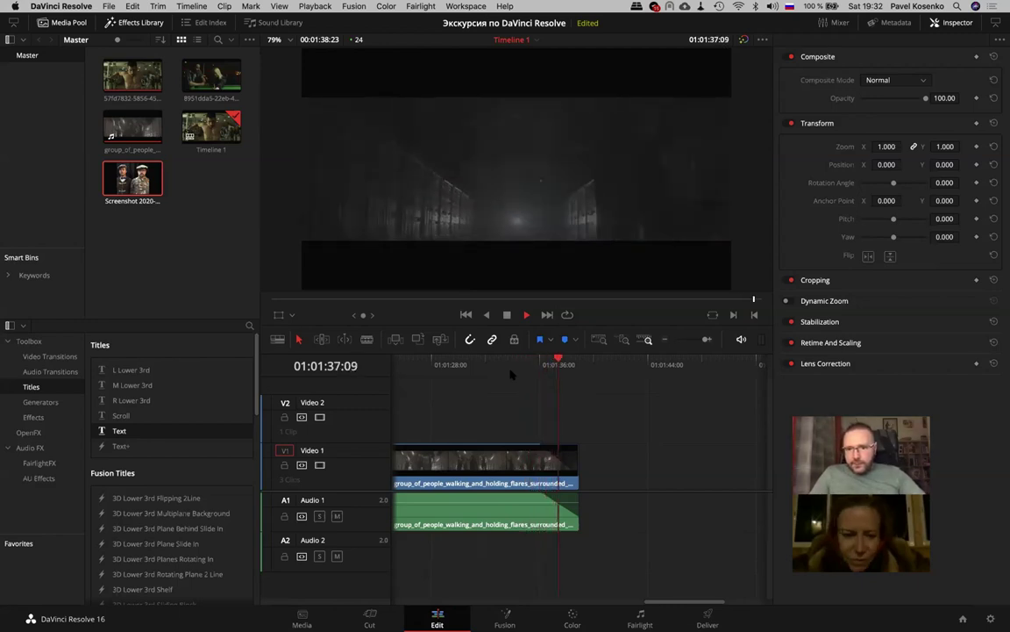
key(space)
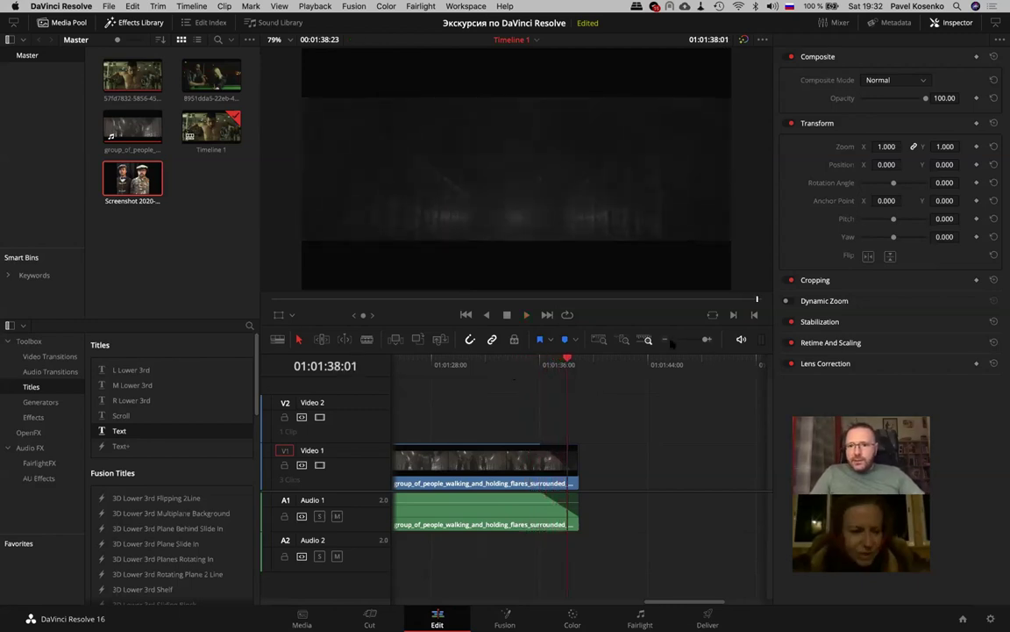
Zoom the timeline out to show everything and park the playhead at 01:01:03:16 in the flares clip
click(665, 339)
click(665, 339)
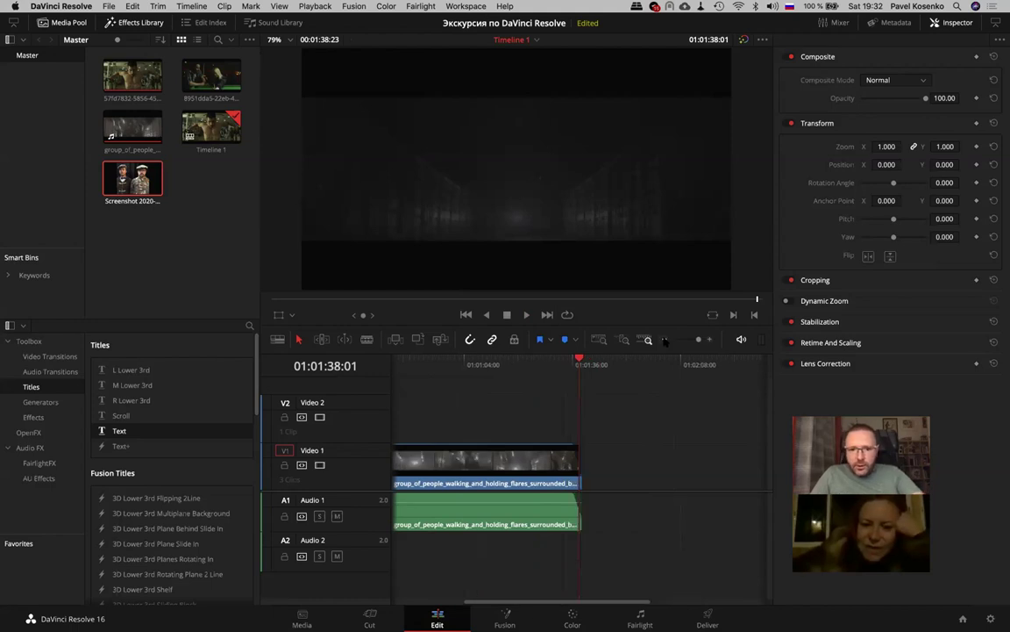
click(664, 339)
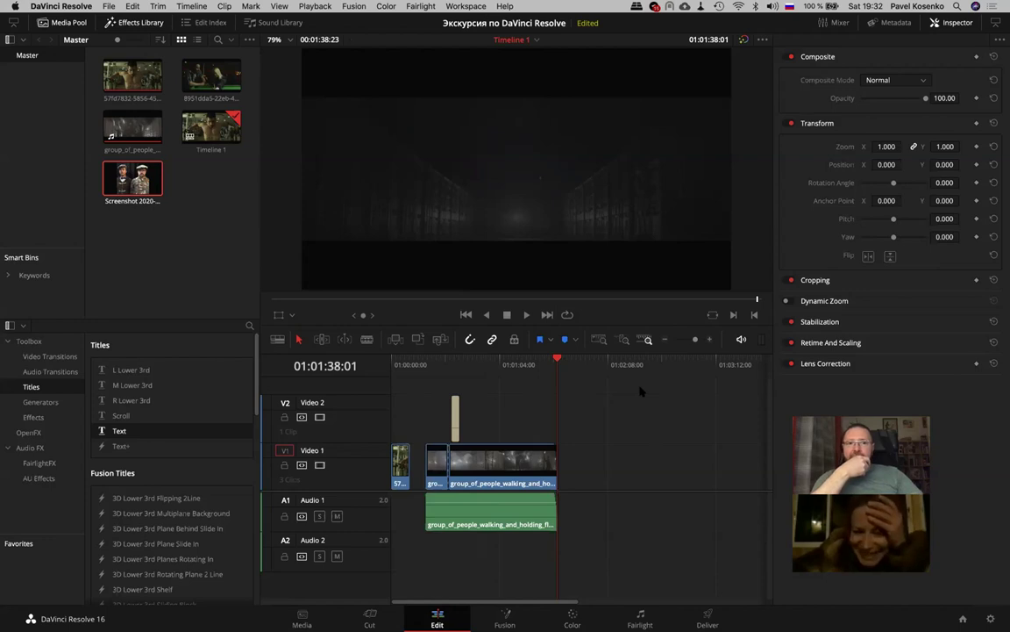
click(496, 362)
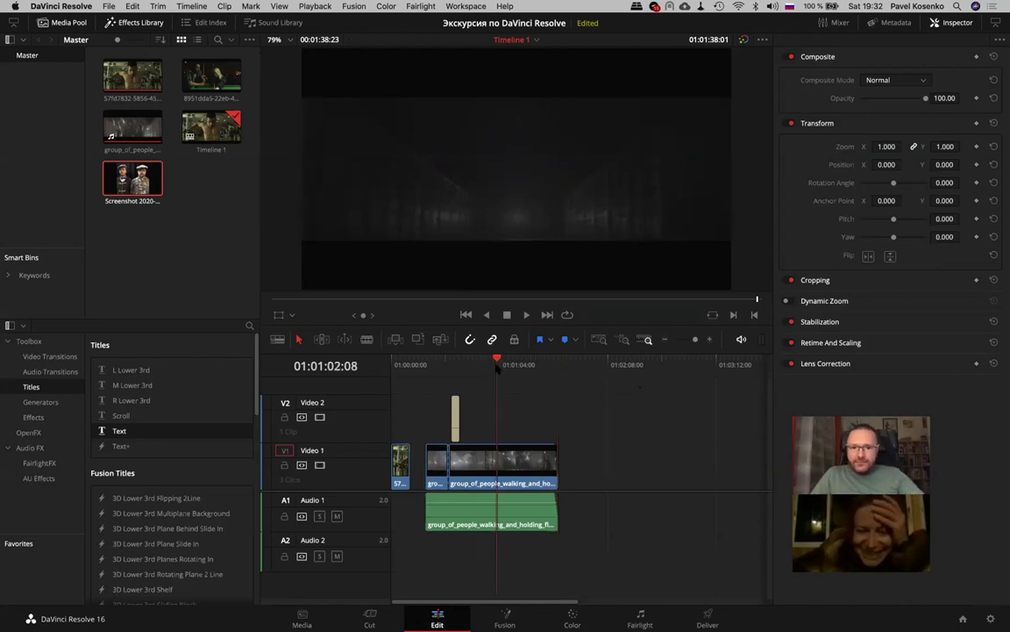
click(448, 364)
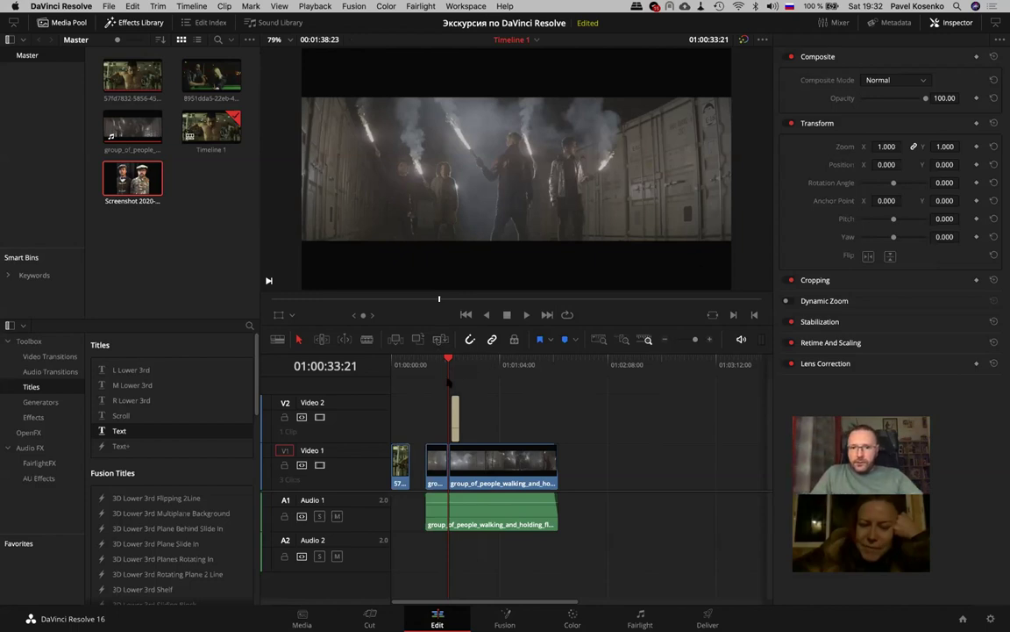
click(499, 367)
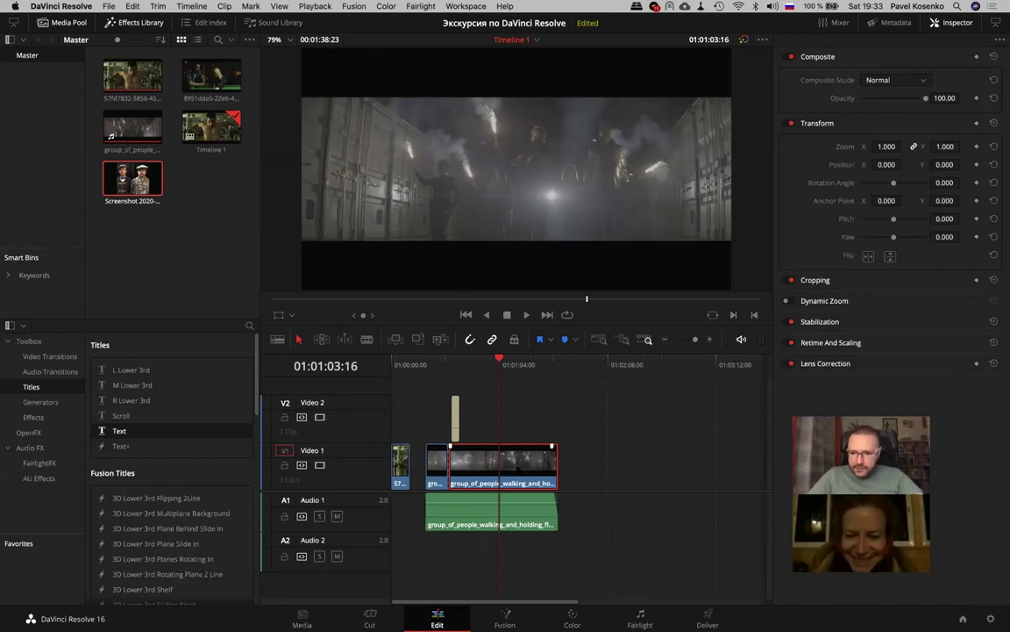
Blade the flares clip at 01:01:03:16, test shifting its second half later, then undo the move
key(super+b)
mouse_move(530, 463)
mouse_down()
mouse_move(590, 463)
mouse_move(475, 465)
mouse_move(500, 467)
mouse_up()
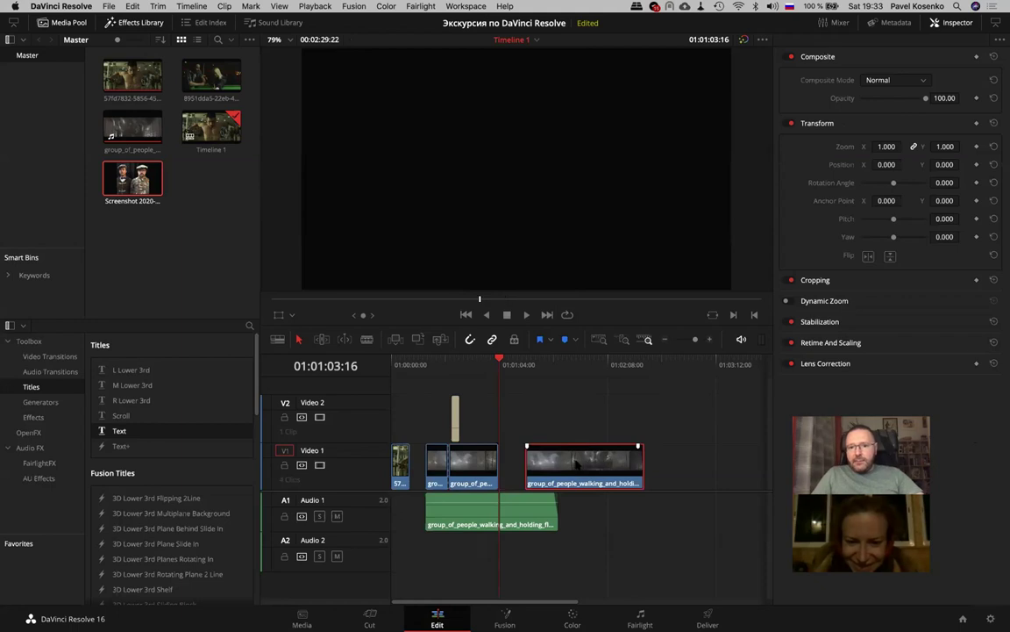
key(super+z)
key(super+z)
key(super+z)
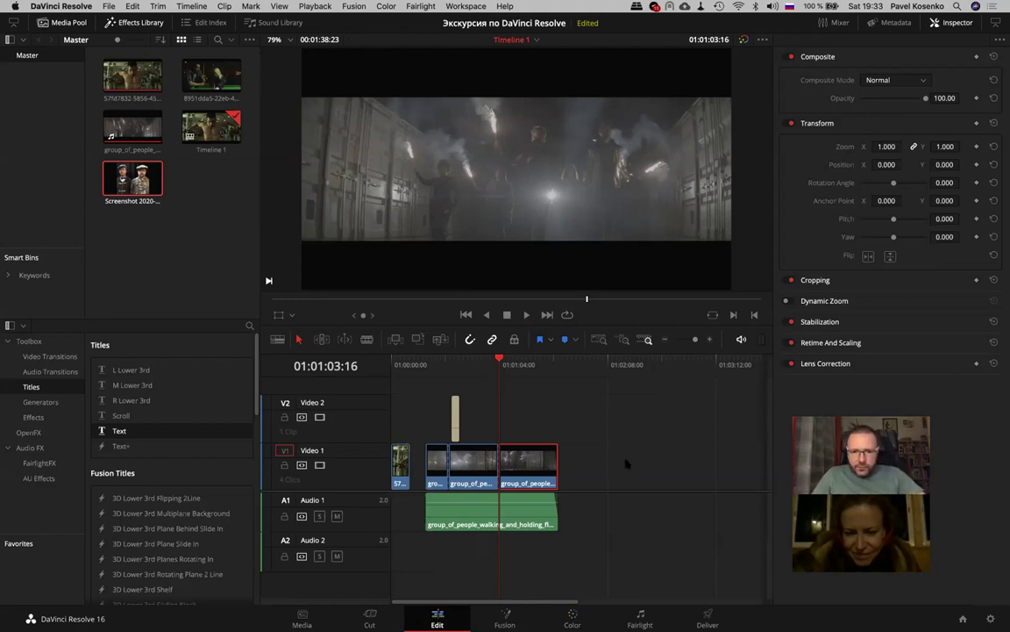
Delete all clips from the timeline and open the Dehancer Footages > artgrid-04 folder in Finder
drag(620, 540, 384, 397)
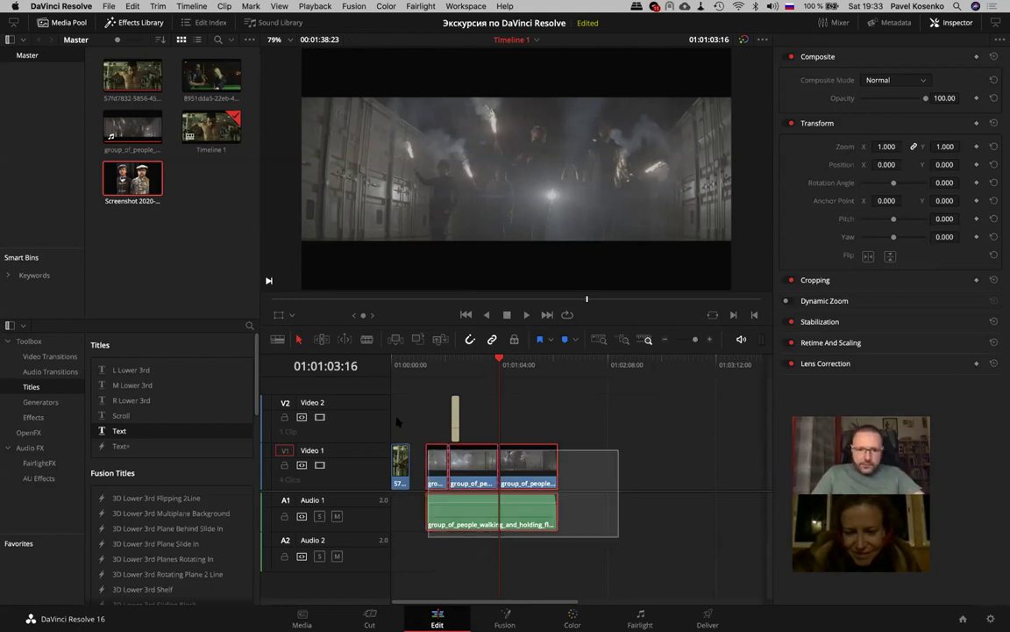
key(Delete)
key(super+Tab)
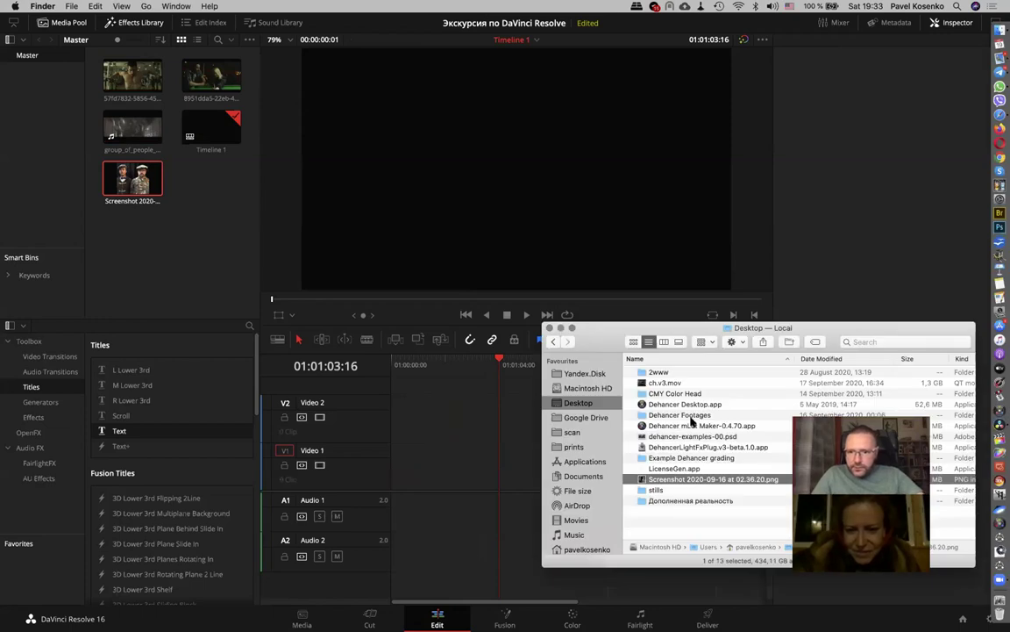
double_click(690, 417)
double_click(667, 427)
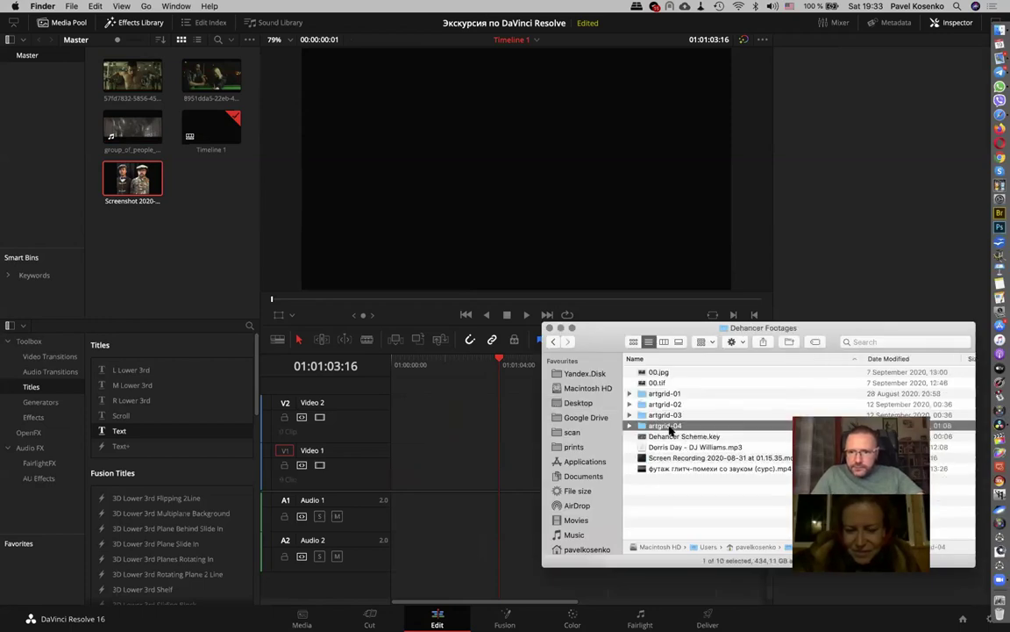
Select the three artgrid-04 footage files and place them onto the empty timeline
key(super+a)
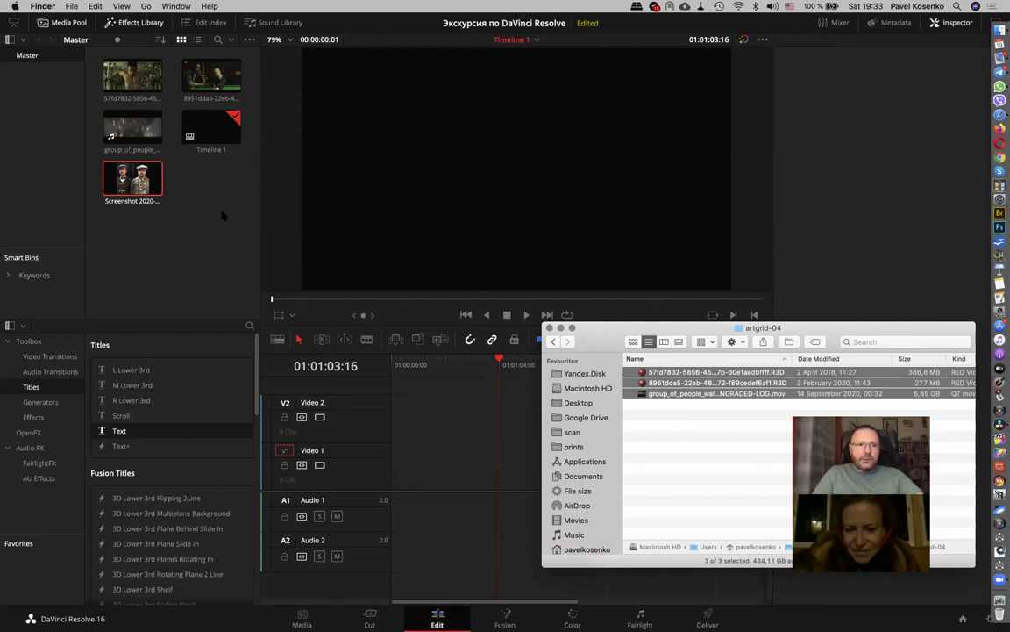
click(169, 185)
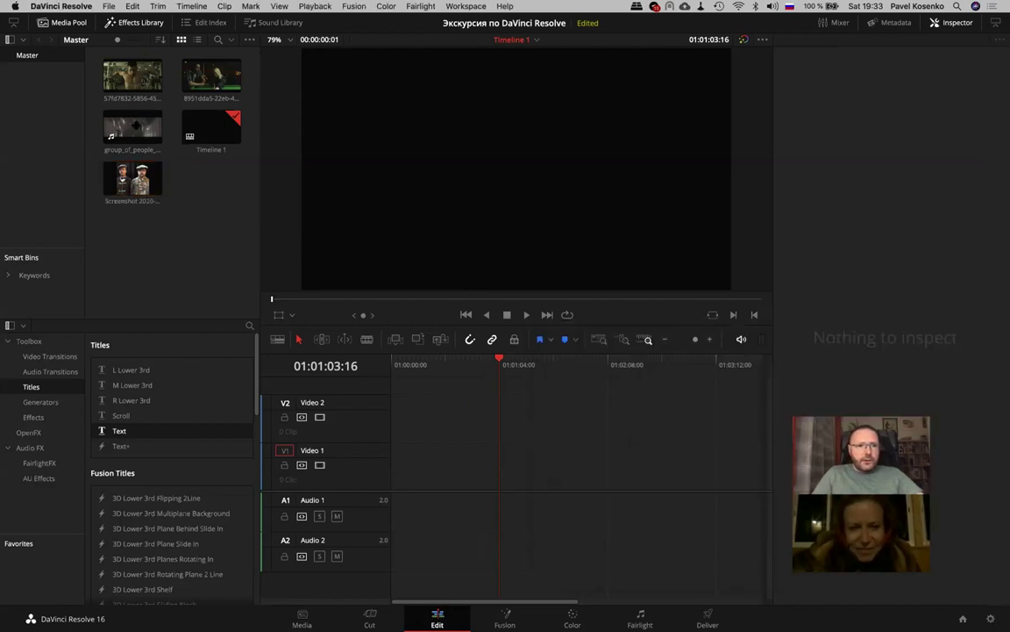
drag(140, 77, 403, 460)
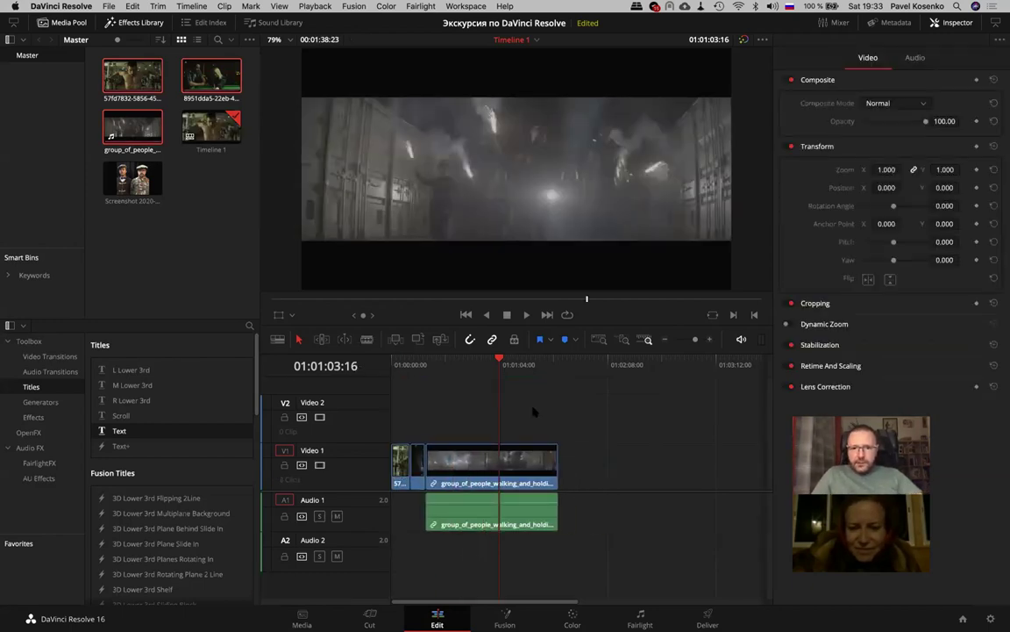
Reorder the Video 1 clips so group_of_people sits second, followed by the short clip
drag(473, 465, 548, 465)
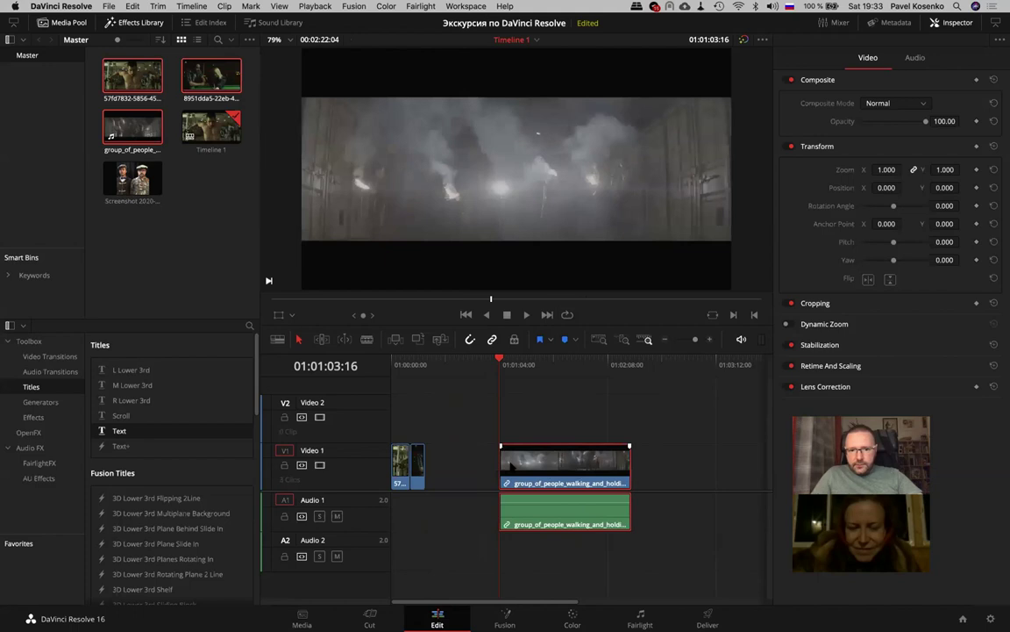
click(417, 465)
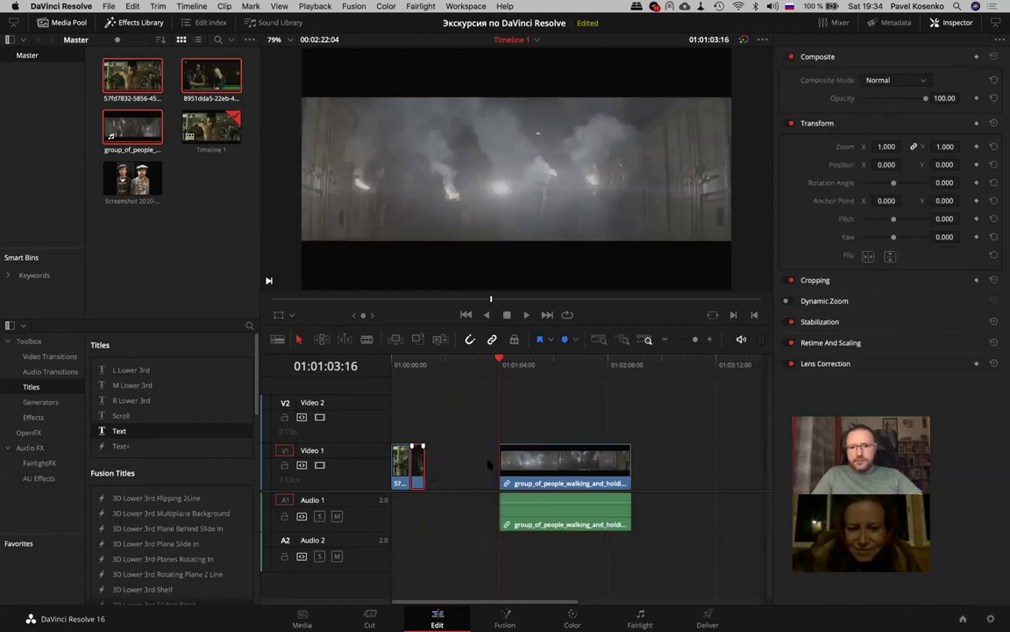
drag(417, 465, 702, 465)
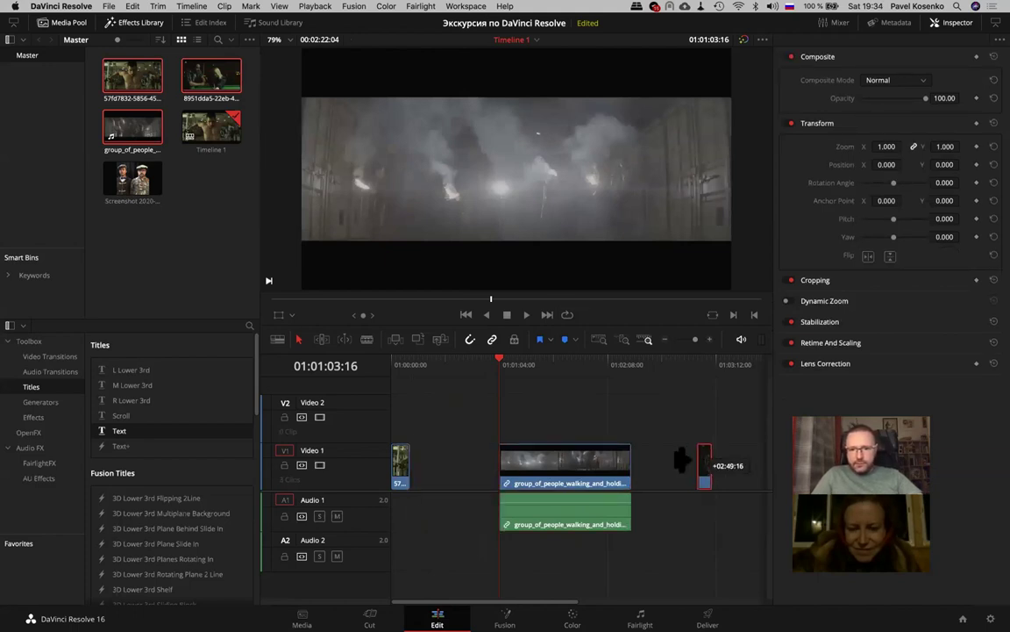
drag(608, 465, 478, 461)
click(629, 456)
drag(701, 456, 482, 457)
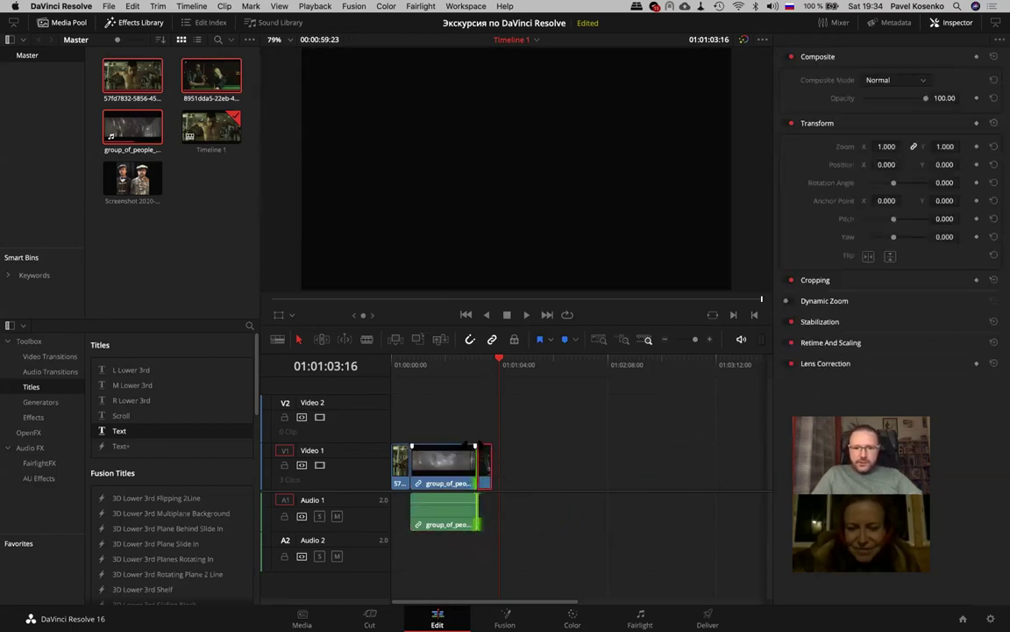
click(421, 405)
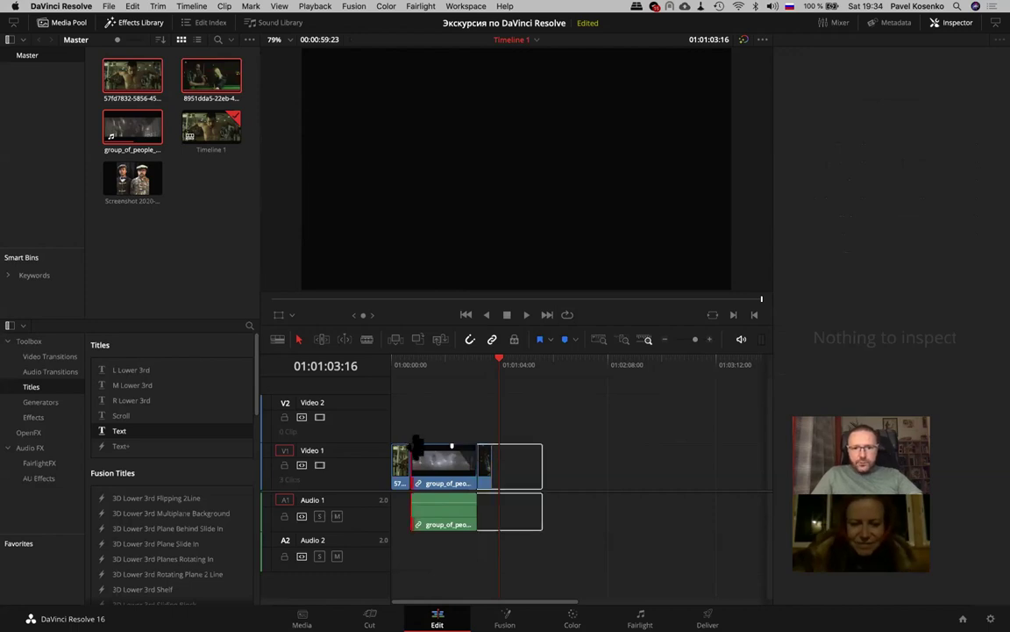
Trim the end of the group_of_people clip and switch to the Color page
drag(477, 449, 493, 445)
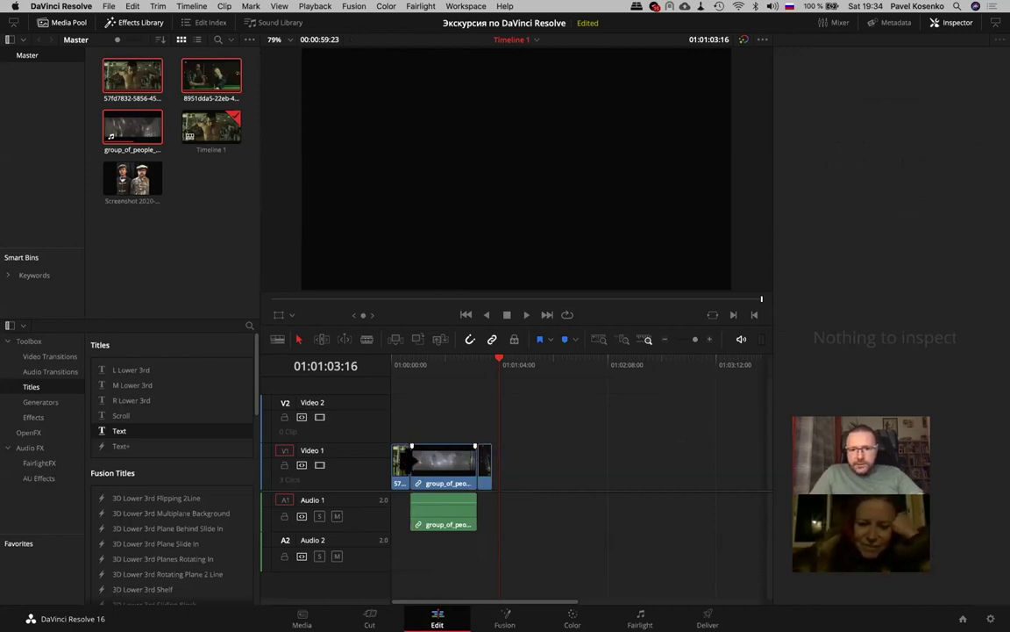
click(485, 457)
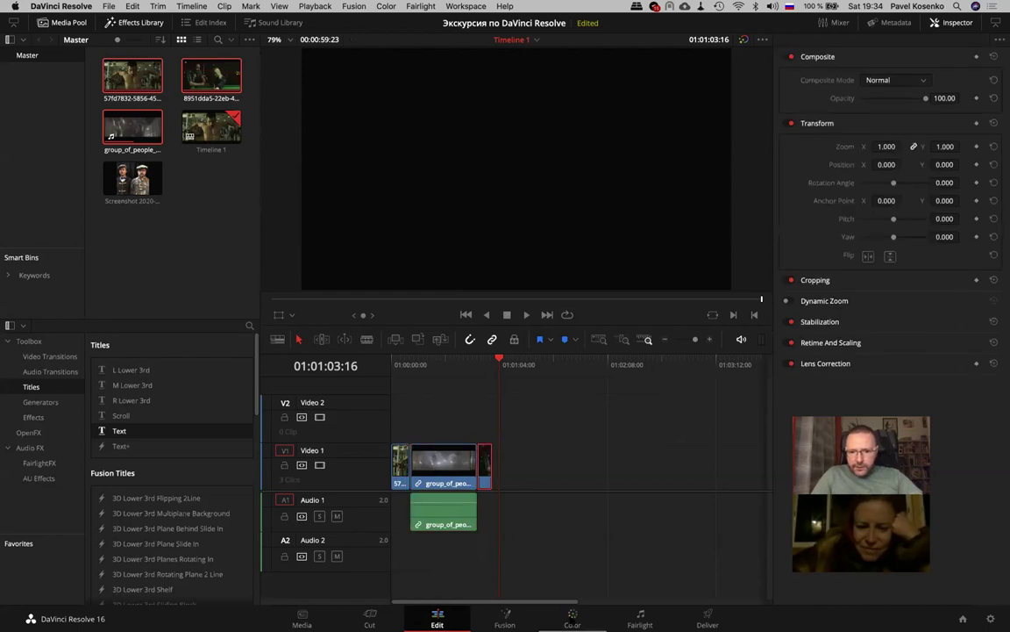
click(572, 621)
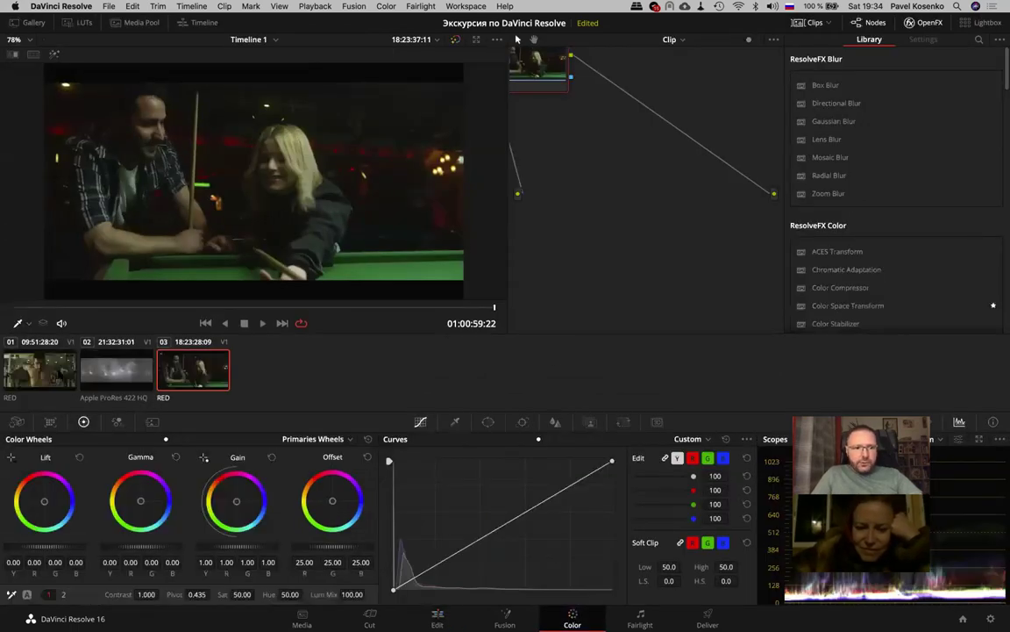
click(51, 334)
click(111, 333)
click(193, 369)
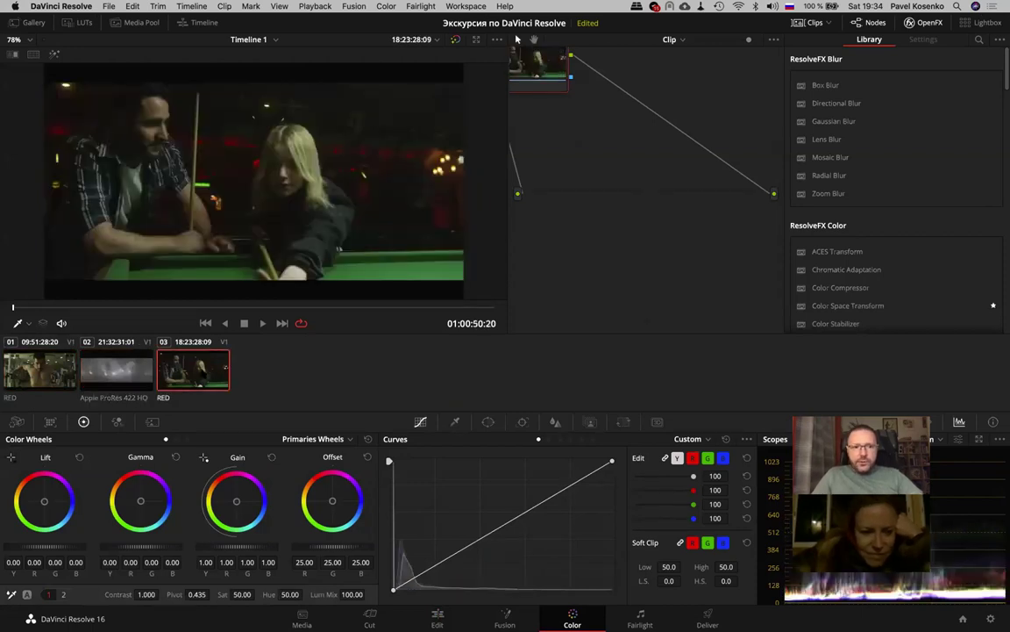
click(40, 368)
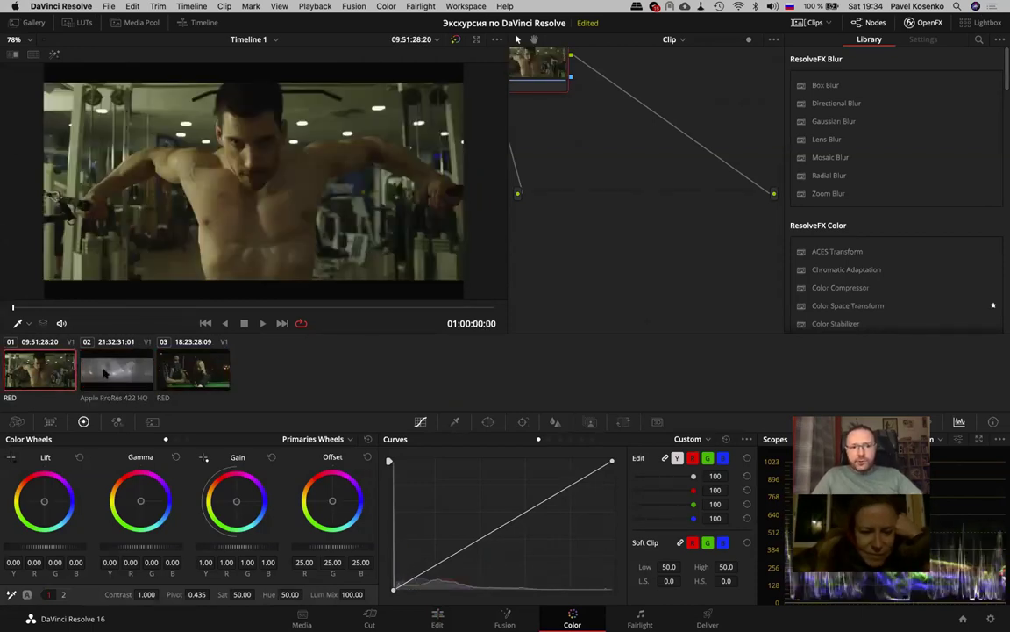
click(107, 372)
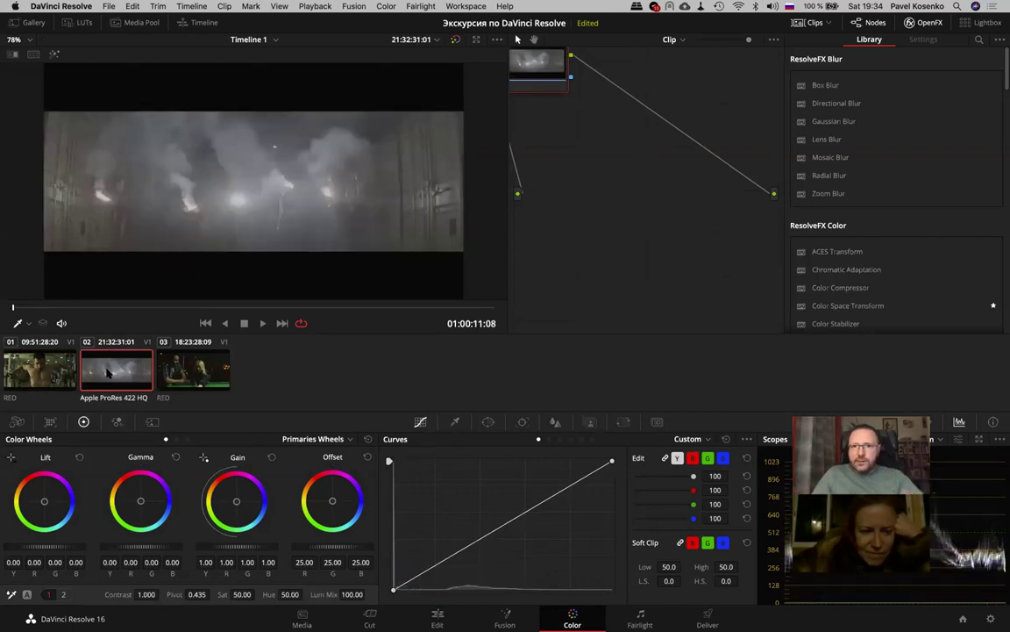
key(Up)
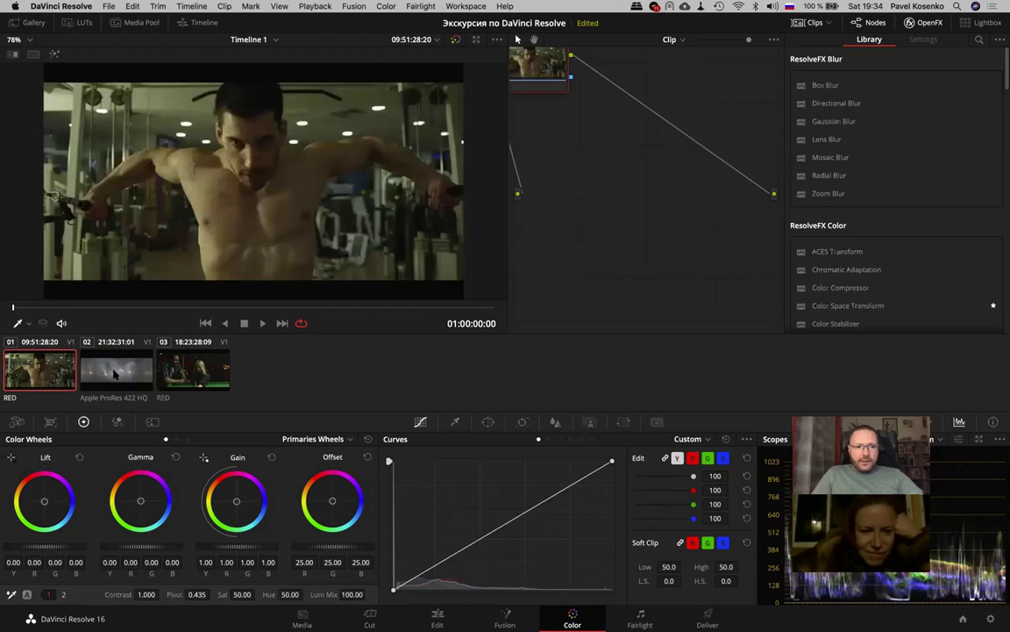
key(Down)
key(Down)
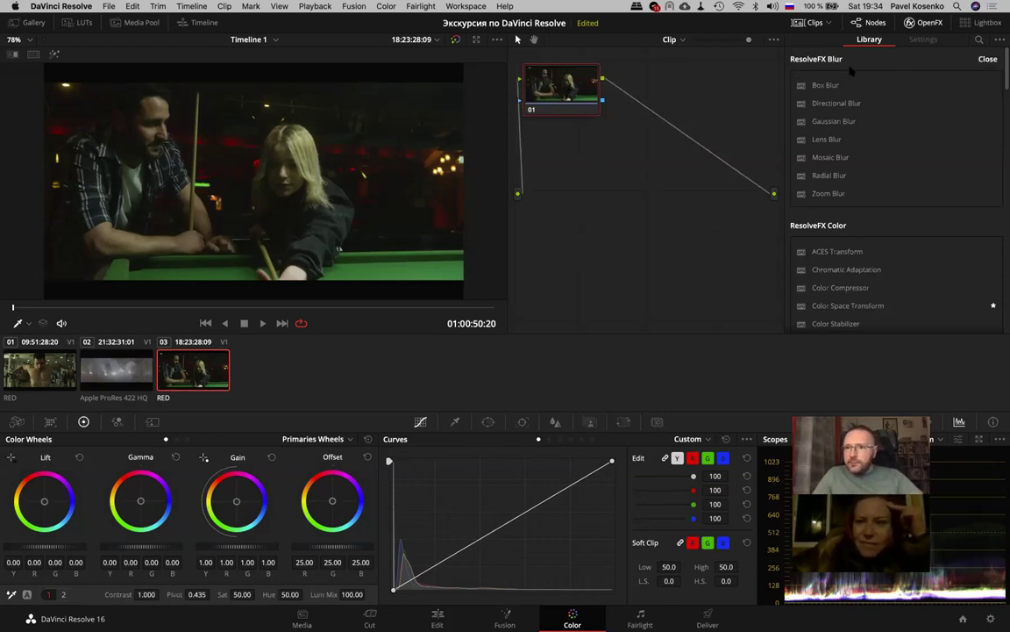
click(814, 24)
click(815, 24)
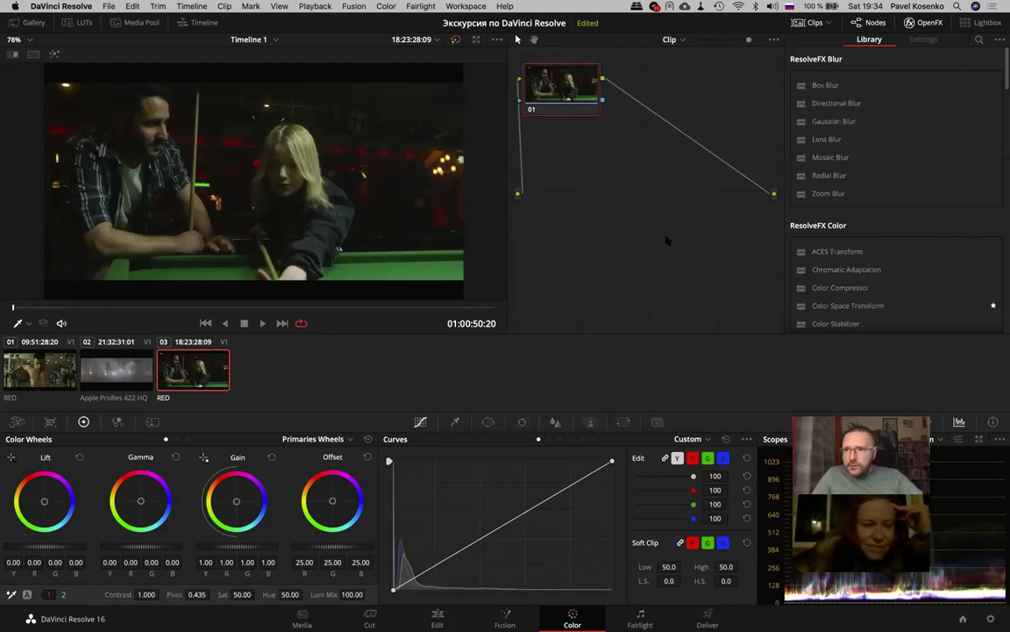
Use the mini timeline to jump between the gym, smoky and pool-table clips, settling on the smoky clip
click(829, 24)
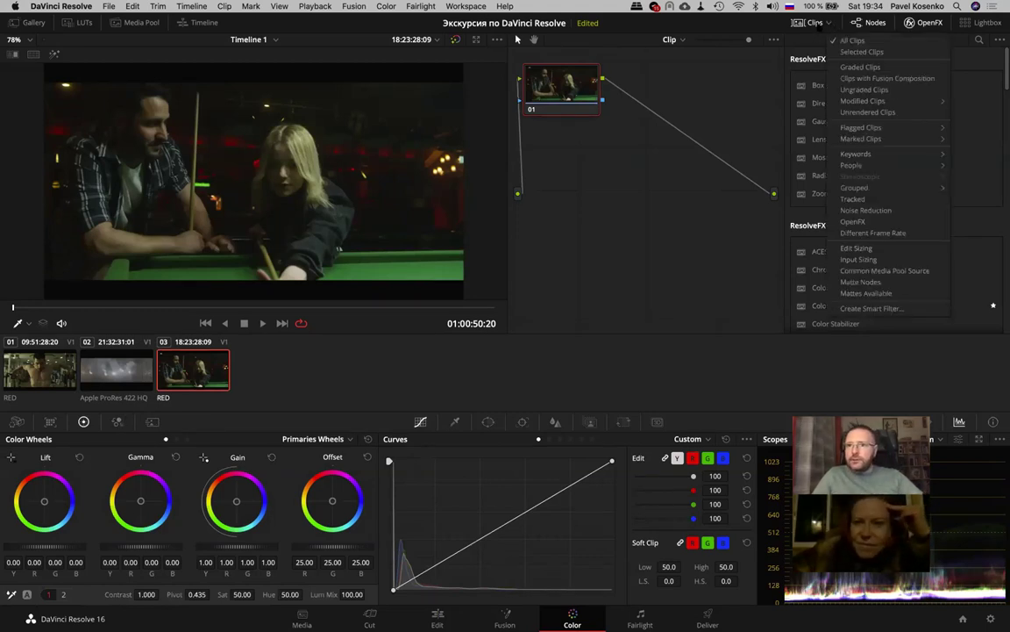
click(741, 29)
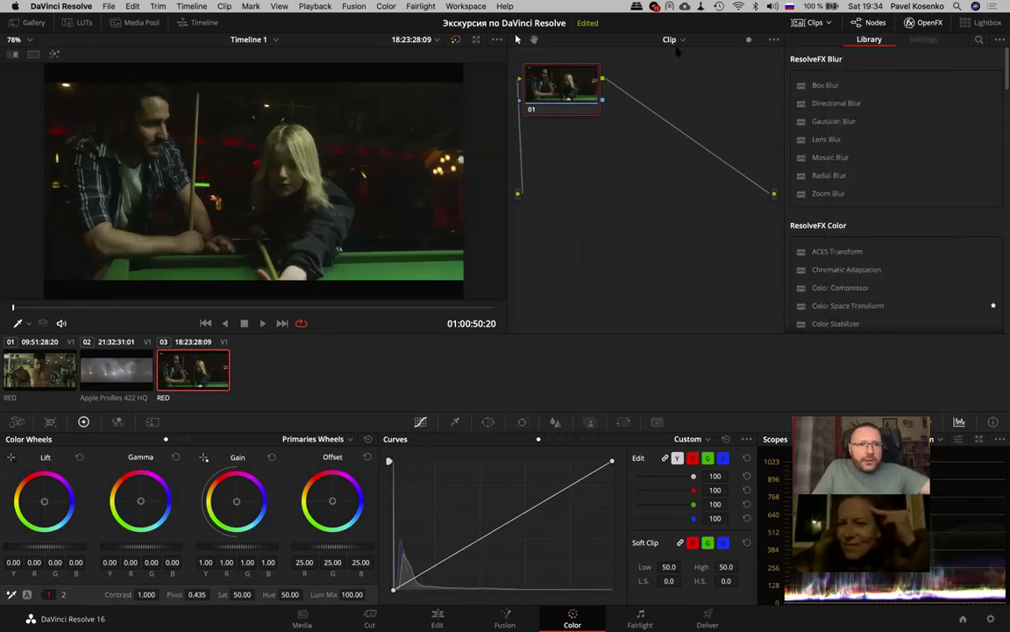
click(204, 23)
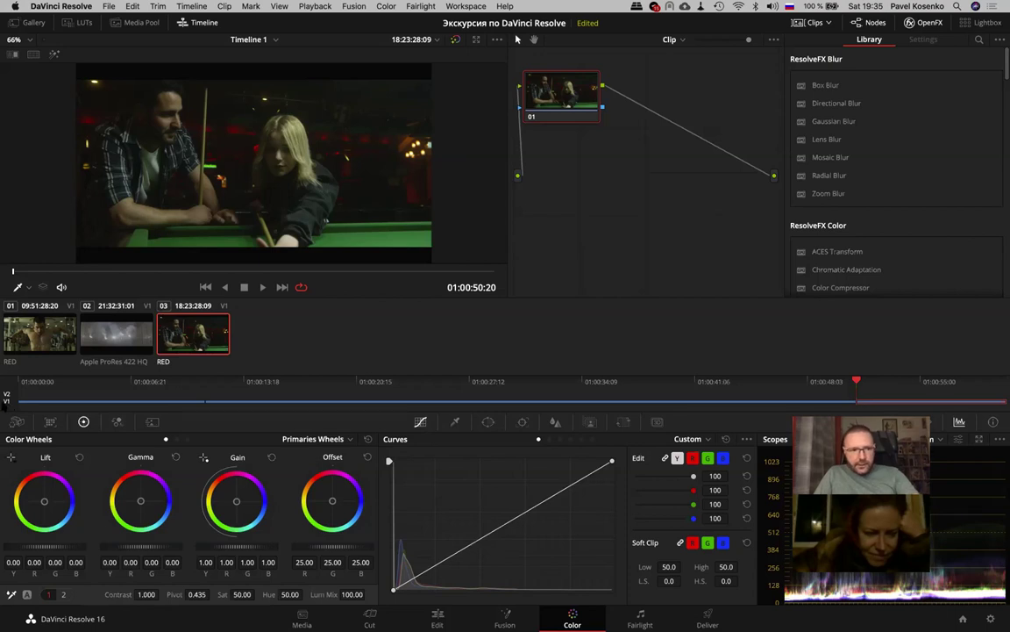
click(132, 402)
click(281, 406)
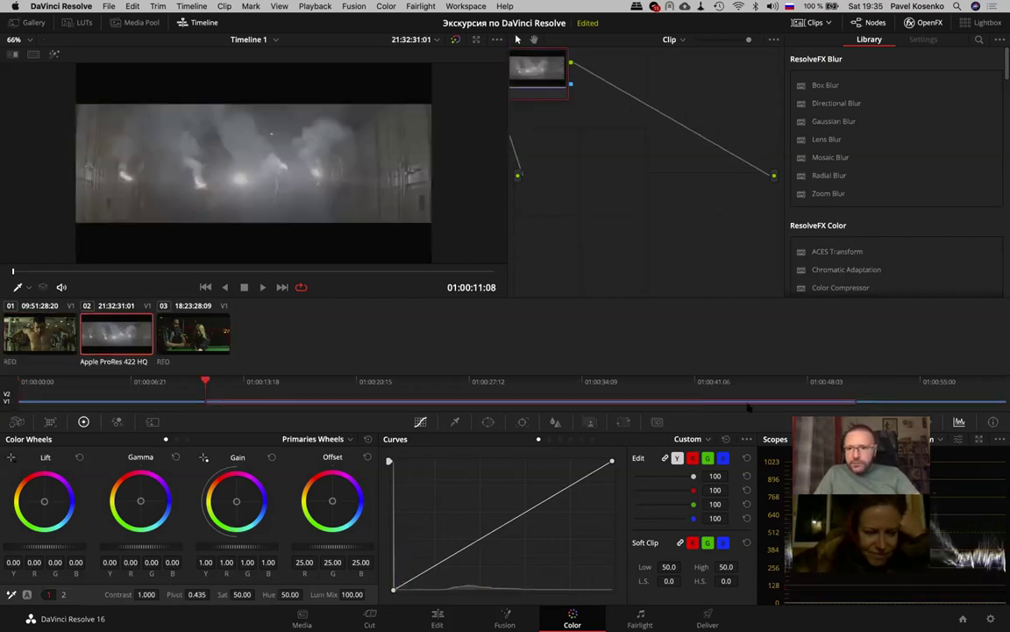
click(953, 402)
click(712, 406)
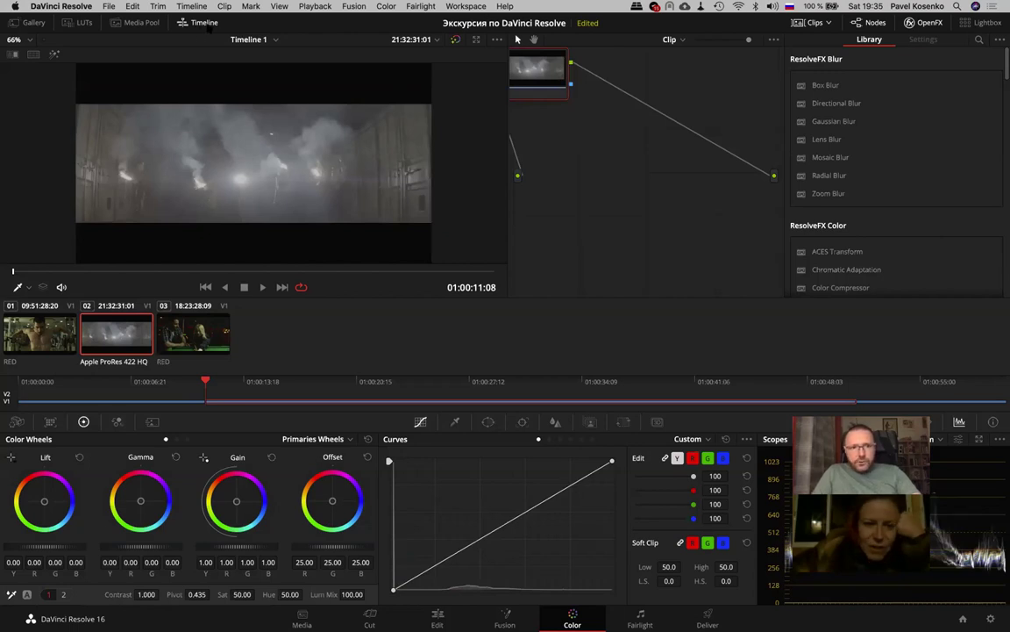
click(207, 24)
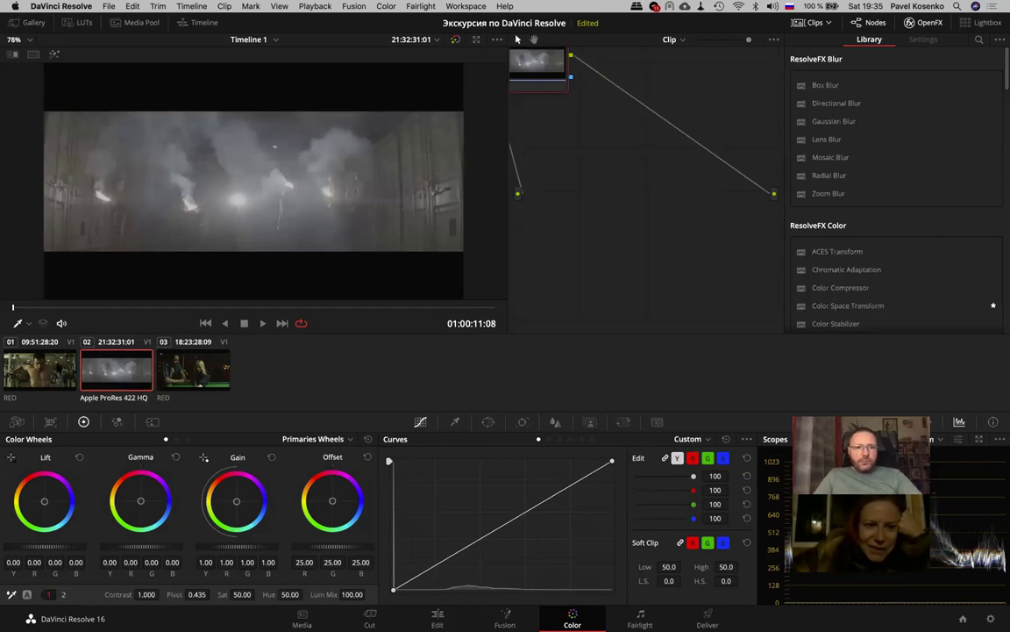
key(Up)
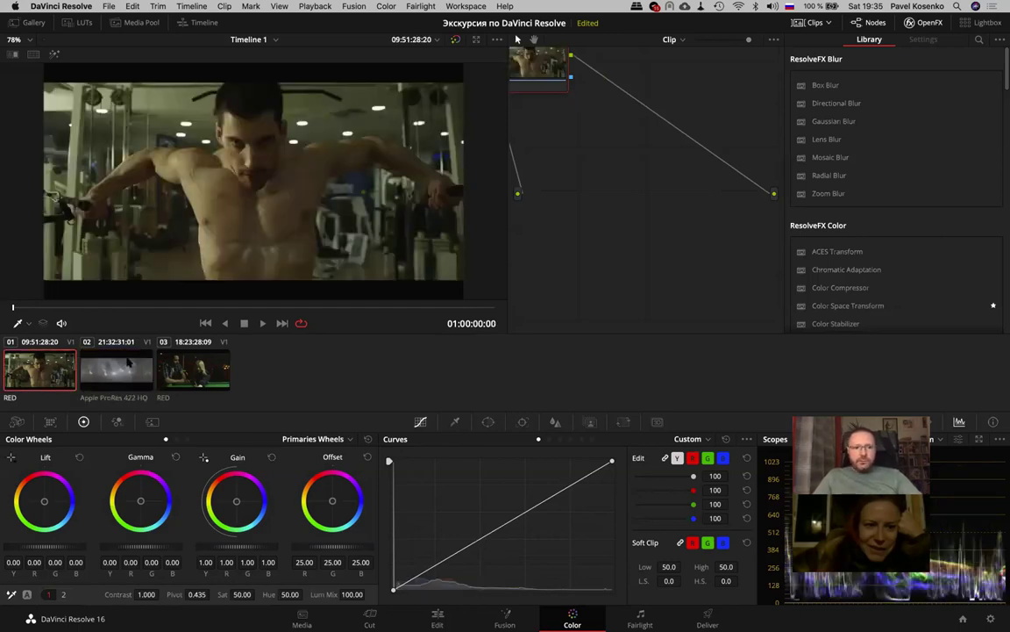
Select the smoky clip, then load the gym clip 01 for grading and zoom the node graph
click(131, 364)
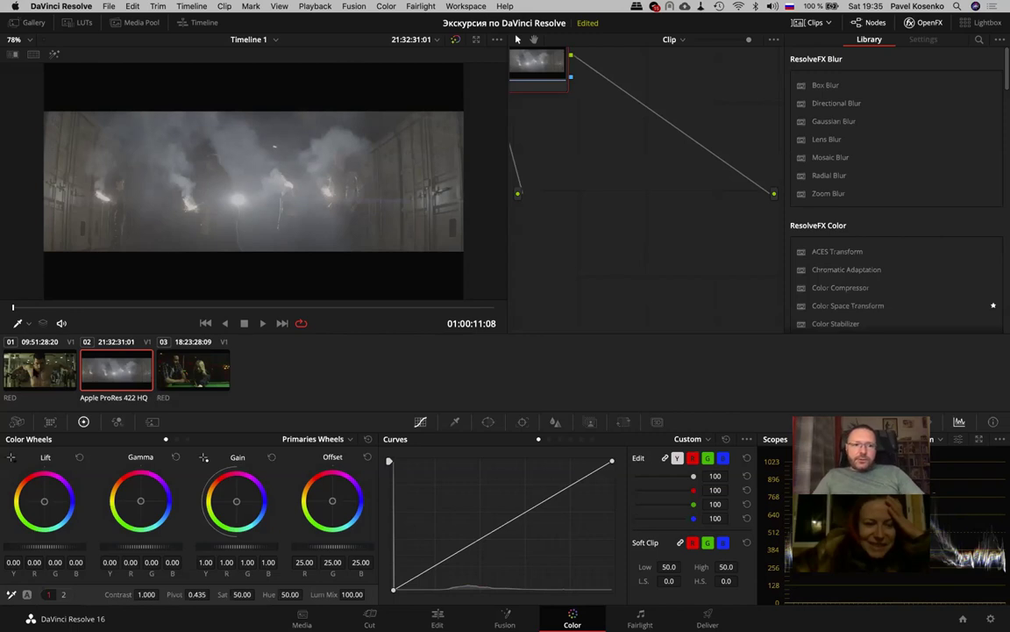
click(40, 369)
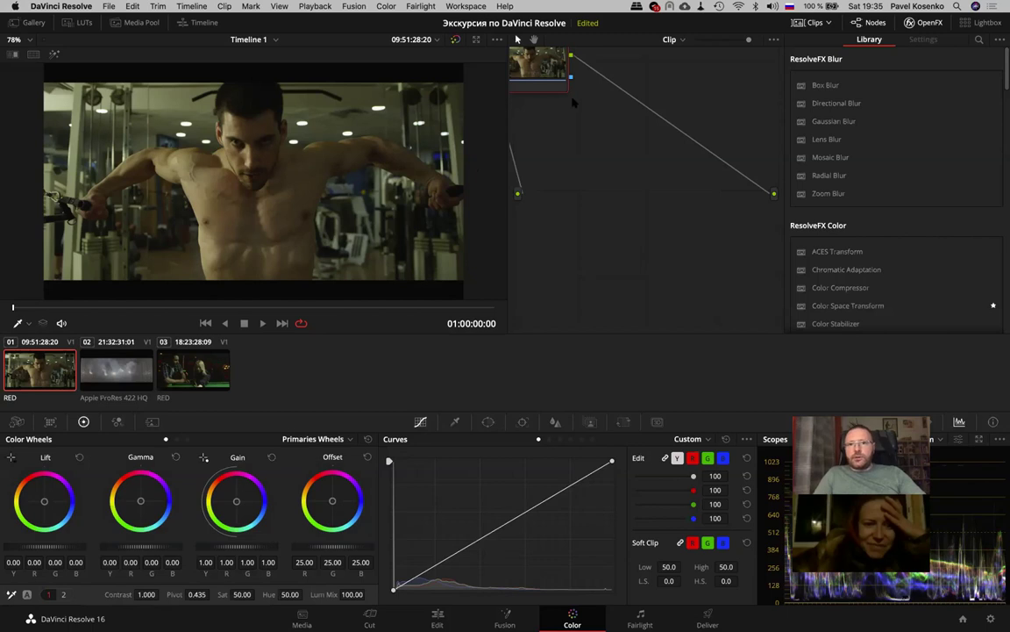
scroll(572, 104, up, 2)
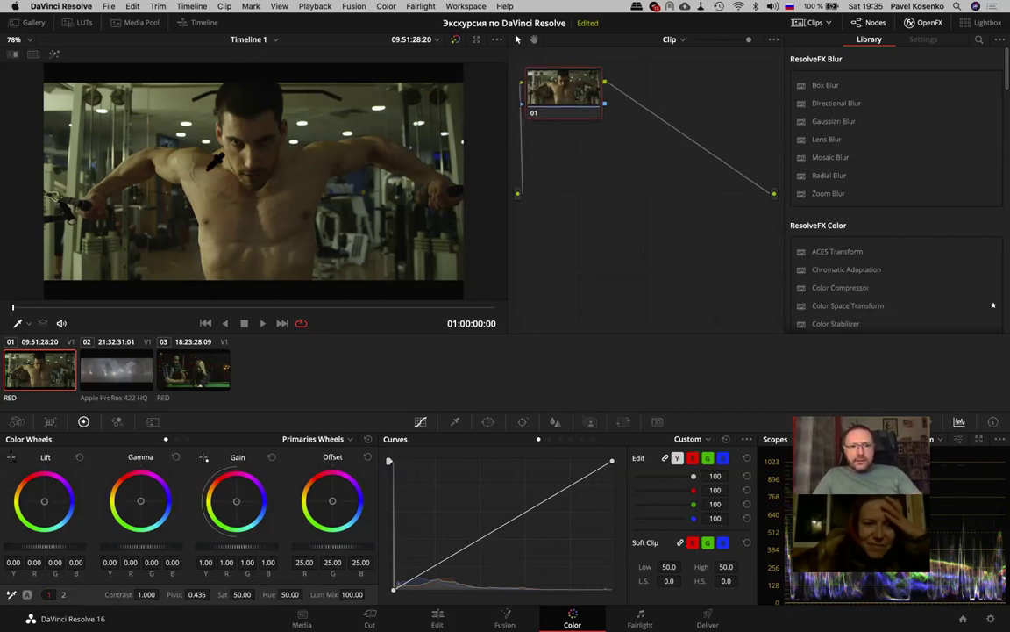
Play the gym clip, bend its Custom Curve down to darken it, then delete the curve point
key(space)
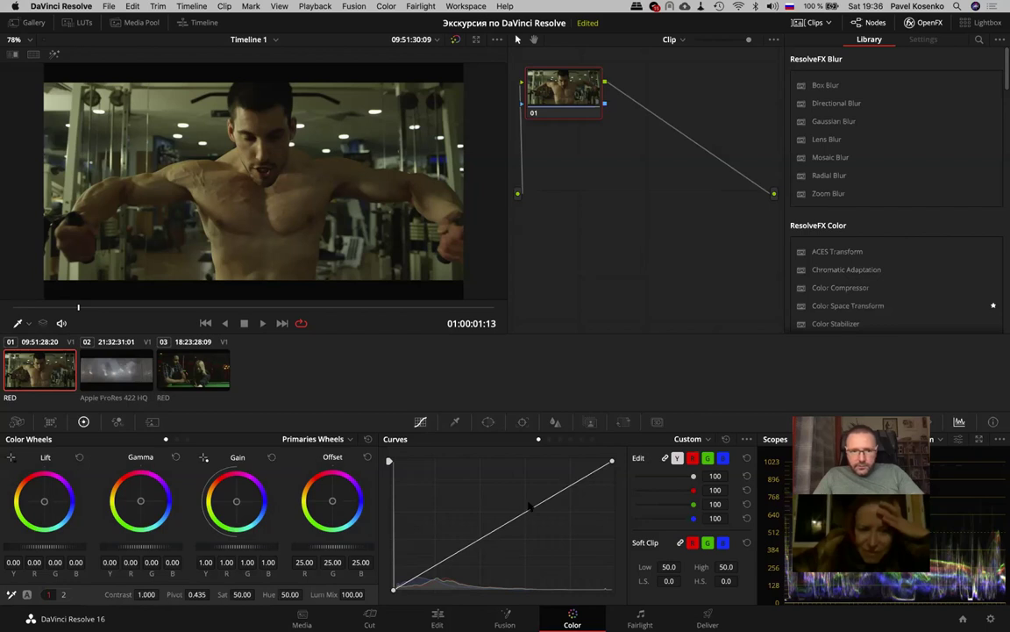
mouse_move(514, 518)
mouse_down()
mouse_move(483, 508)
mouse_move(397, 558)
mouse_move(548, 521)
mouse_up()
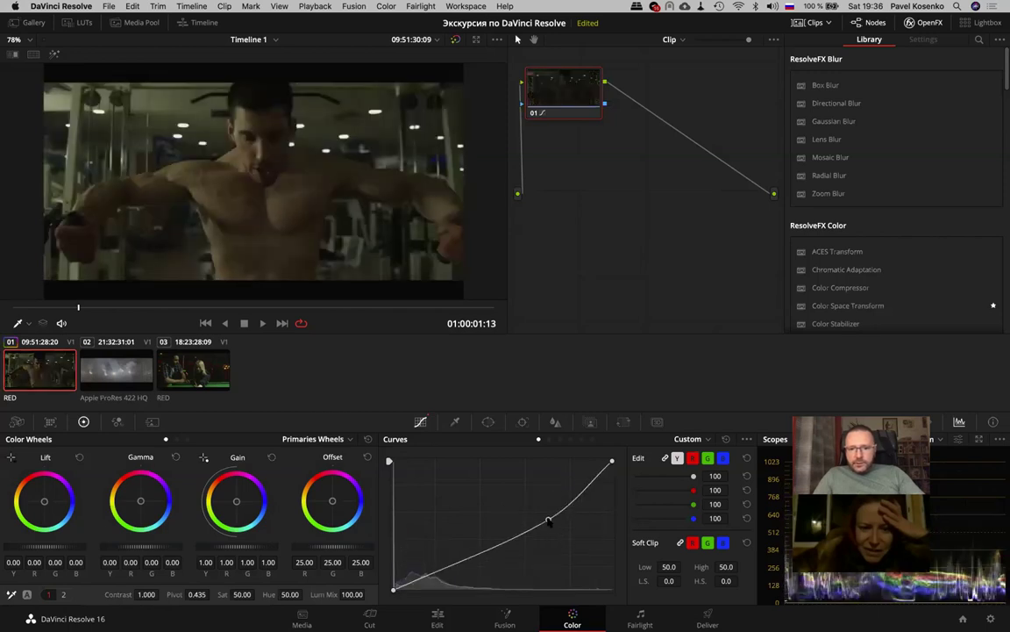
right_click(535, 523)
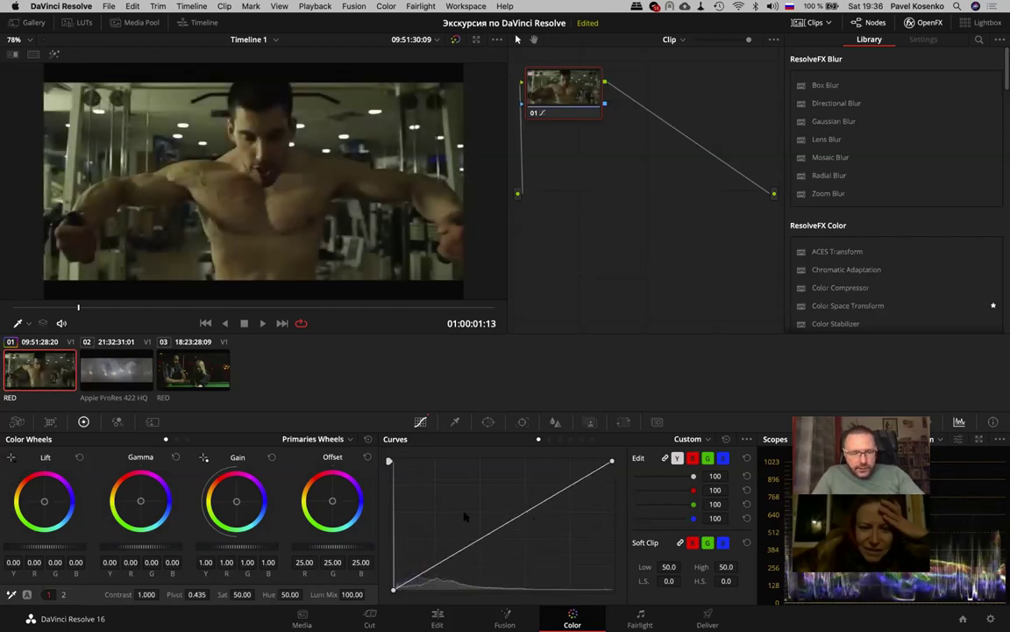
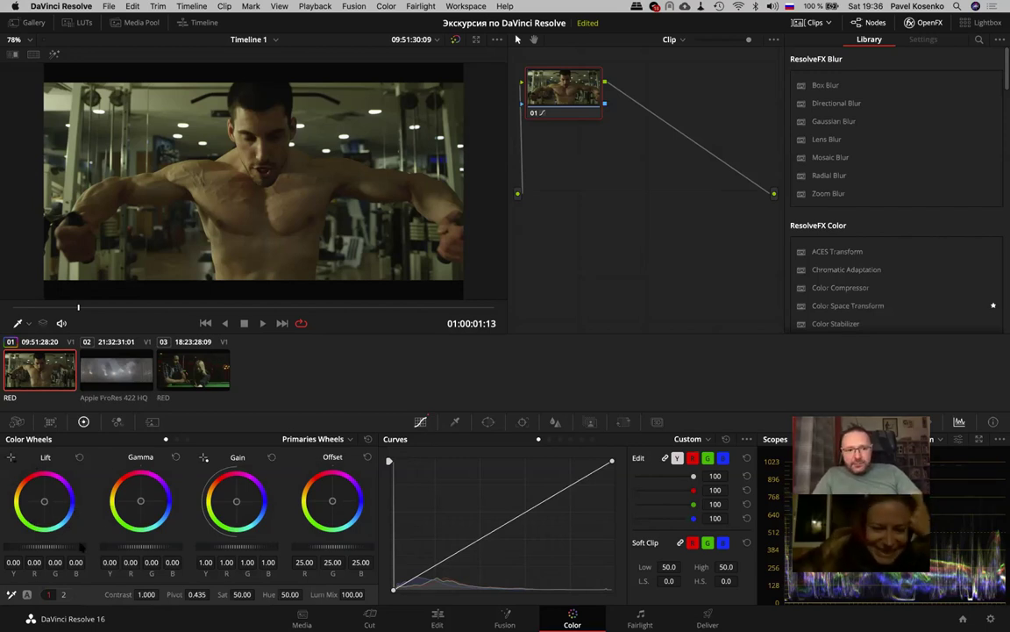
Try raising the gym clip's shadows, midtones and highlights on the wheels, then reset each to default
mouse_move(35, 546)
mouse_down()
mouse_move(52, 545)
mouse_move(21, 549)
mouse_up()
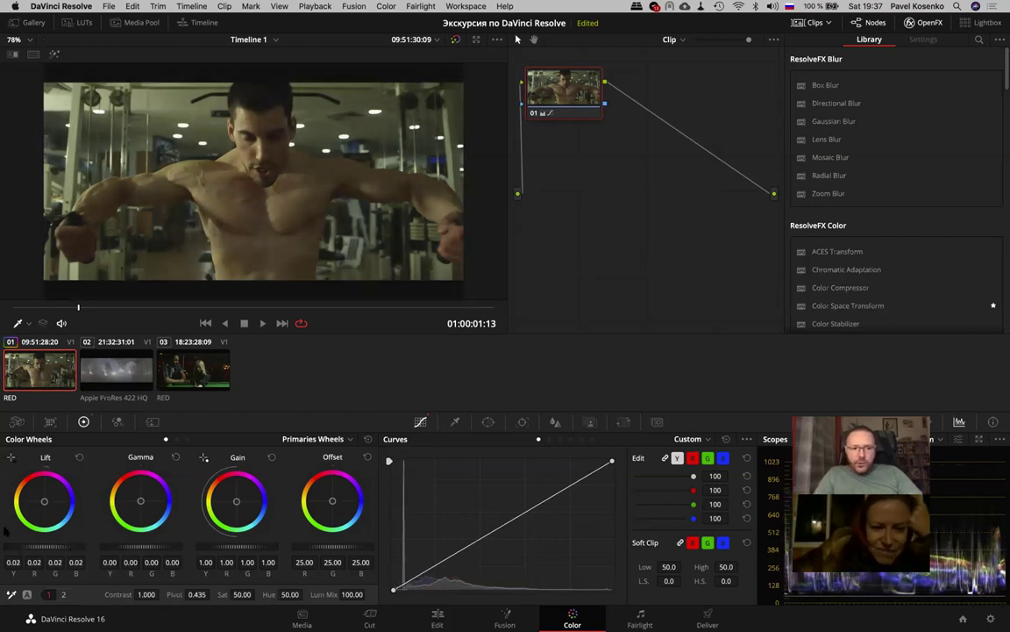
drag(26, 546, 53, 546)
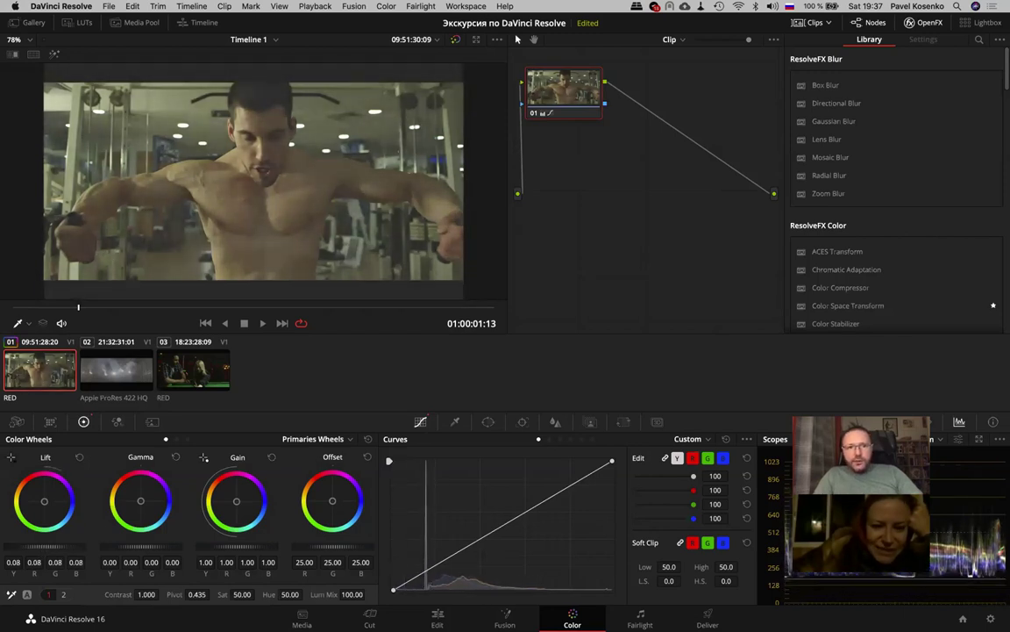
drag(52, 546, 59, 546)
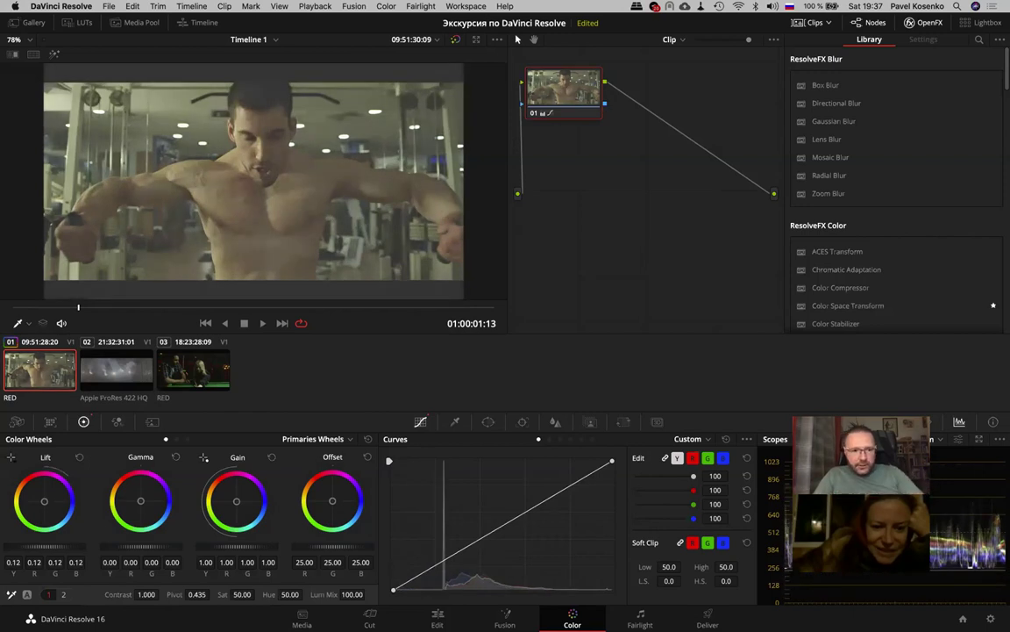
click(79, 457)
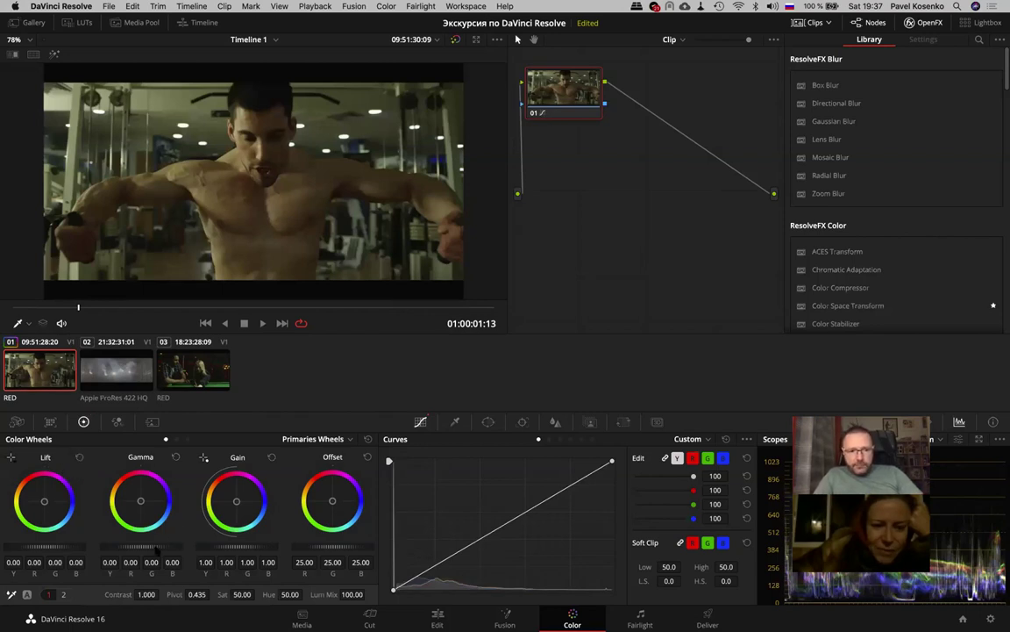
drag(156, 549, 163, 549)
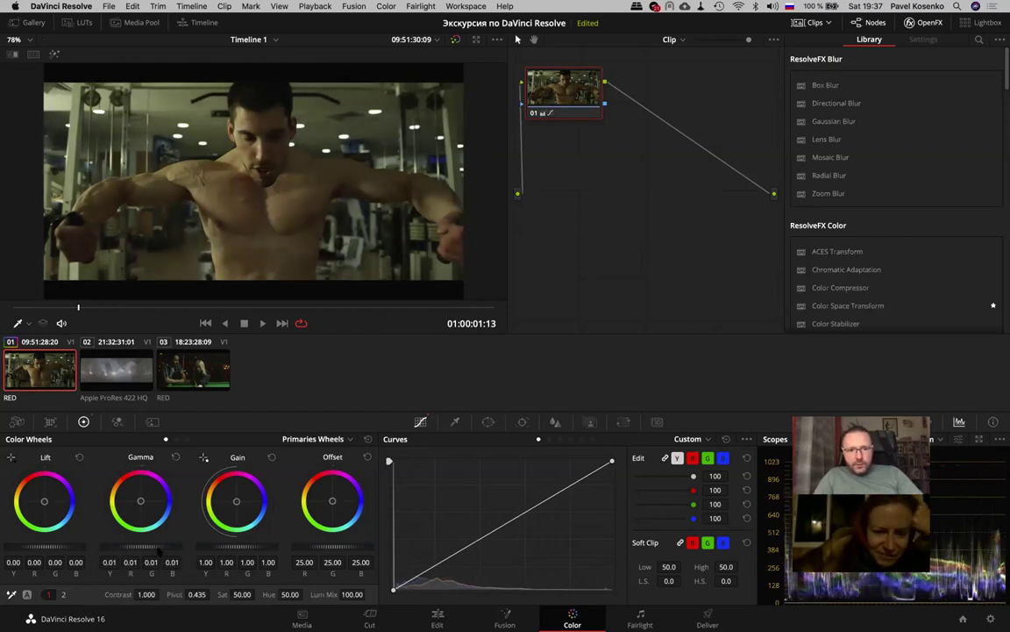
click(177, 458)
drag(236, 546, 278, 548)
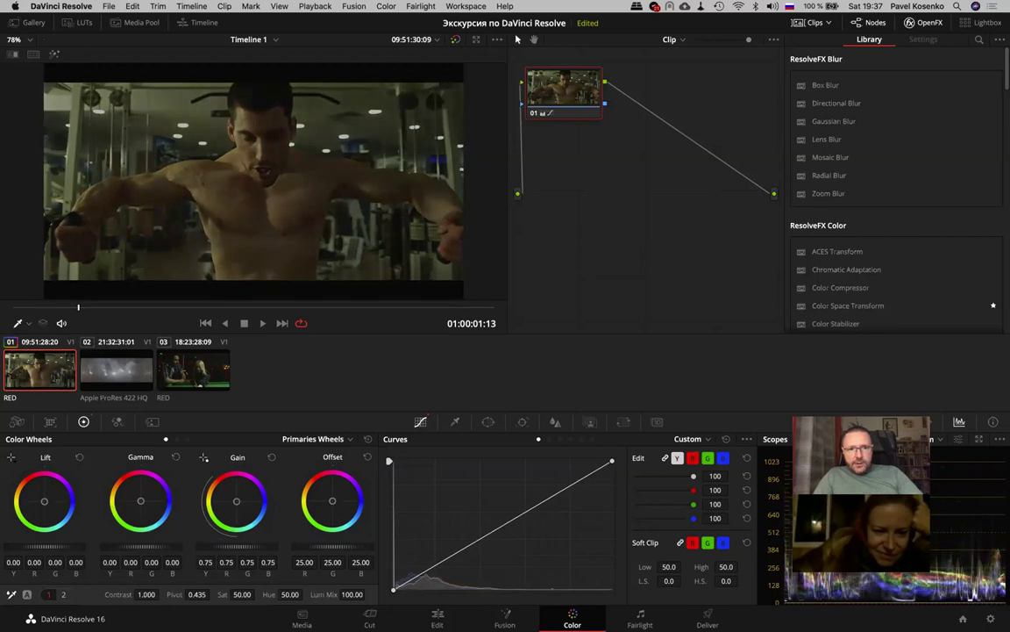
click(272, 459)
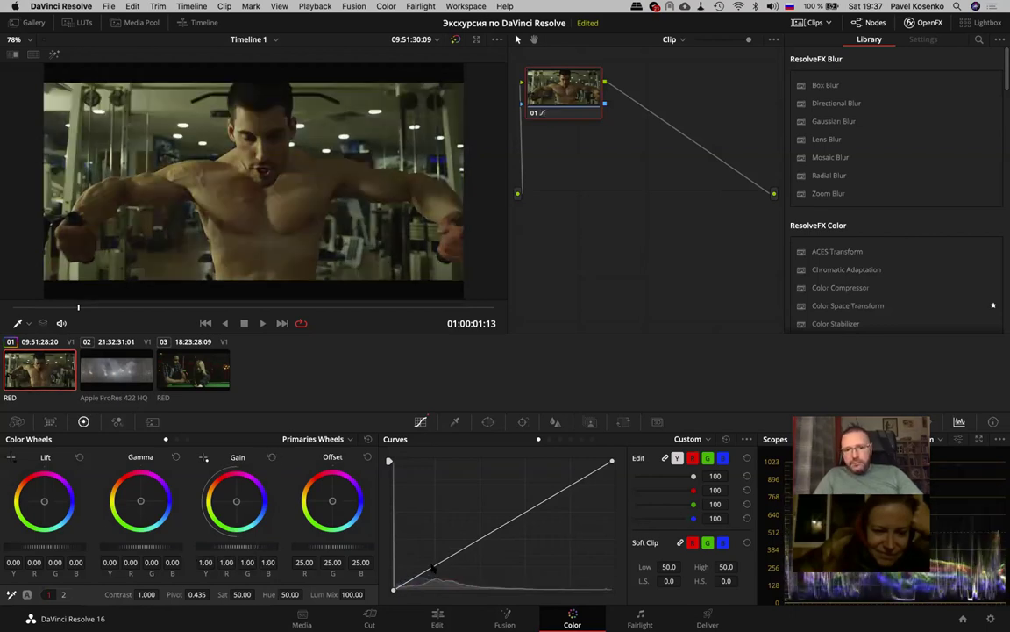
Test brightening curve points and the white point, then restore the straight diagonal curve
drag(432, 569, 411, 564)
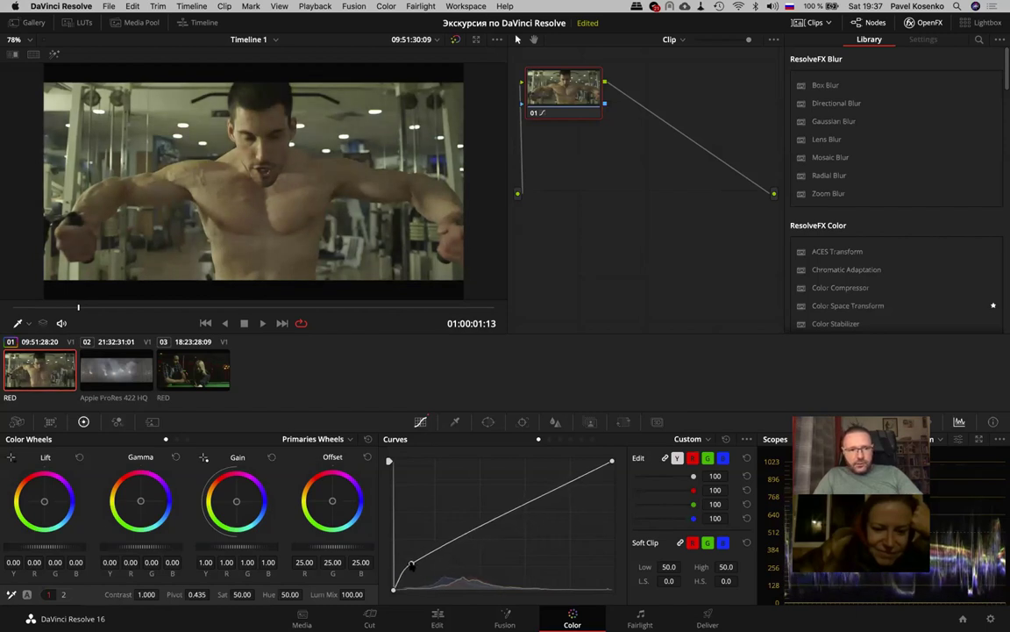
drag(411, 566, 422, 571)
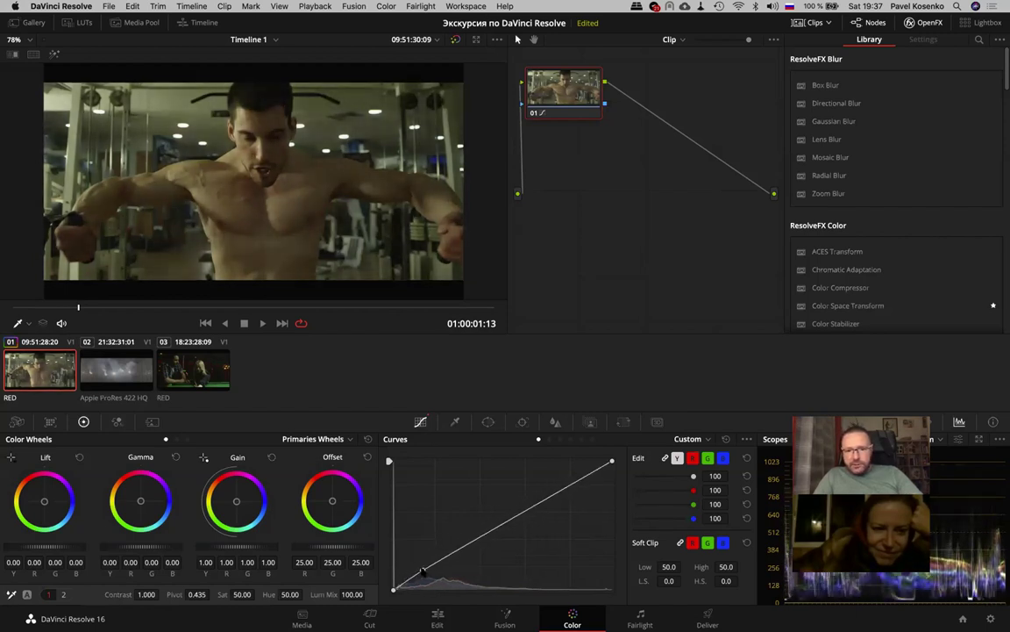
right_click(422, 571)
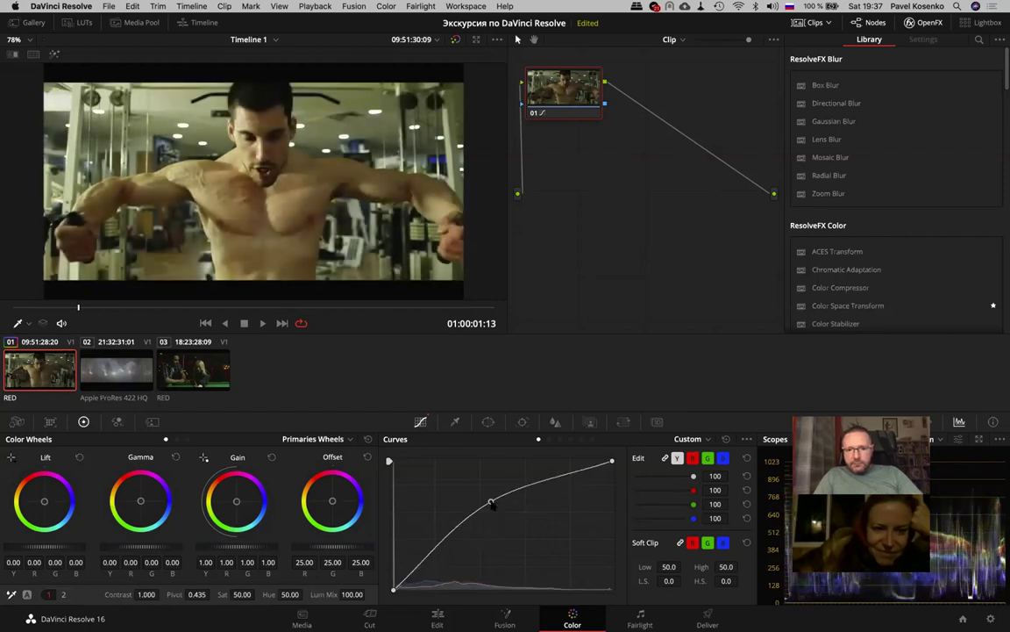
drag(504, 527, 501, 516)
right_click(501, 515)
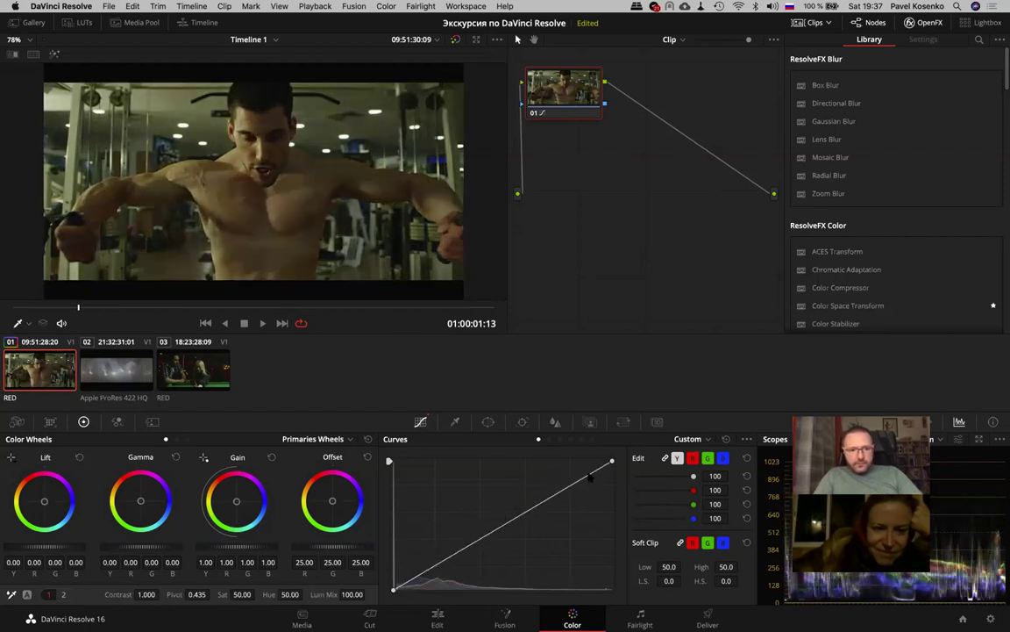
drag(590, 477, 592, 469)
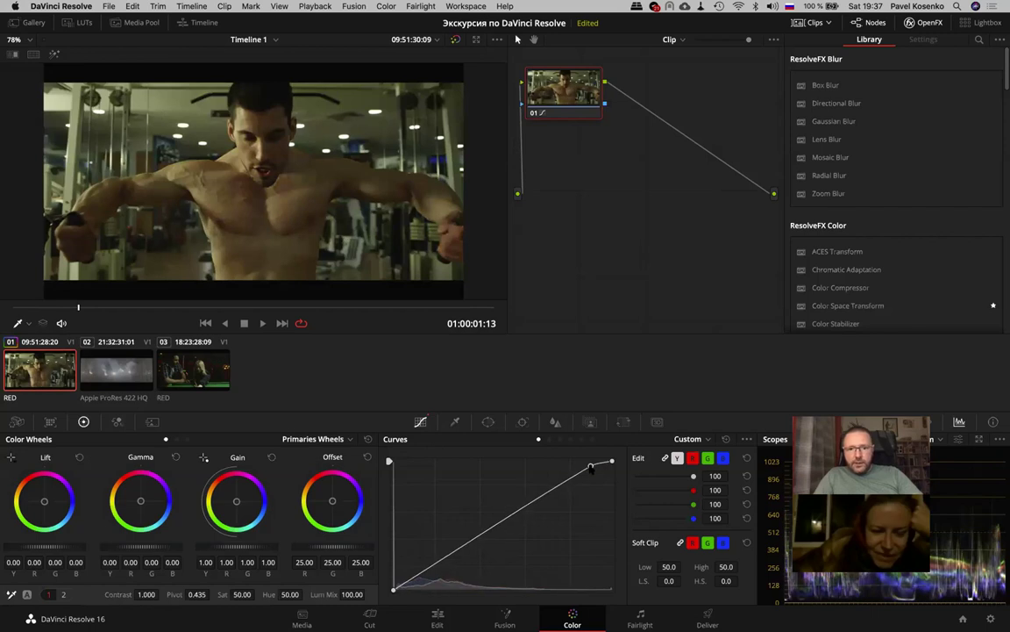
right_click(591, 467)
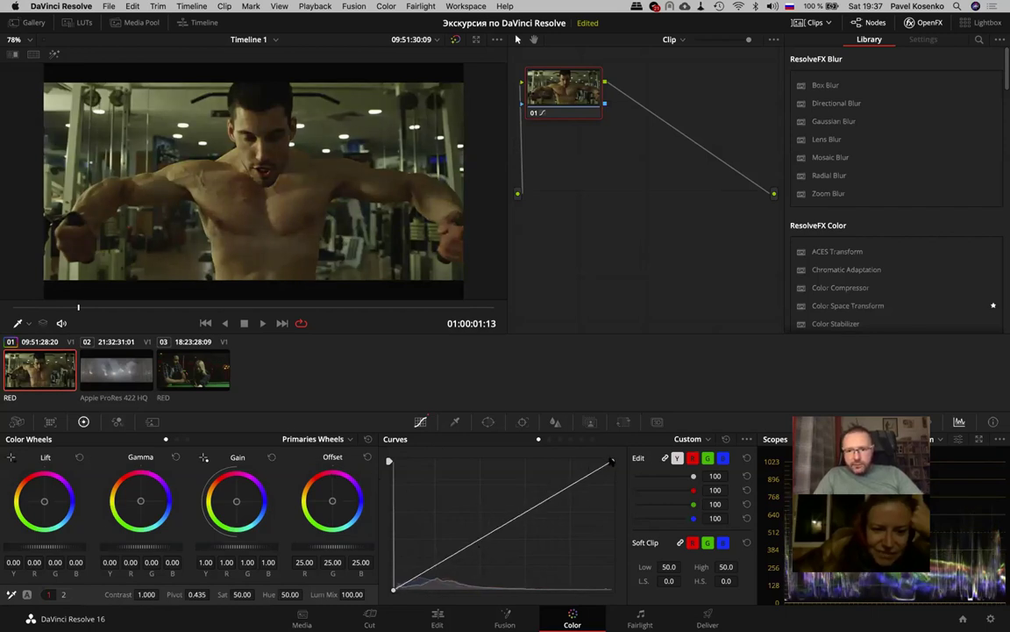
drag(611, 460, 585, 460)
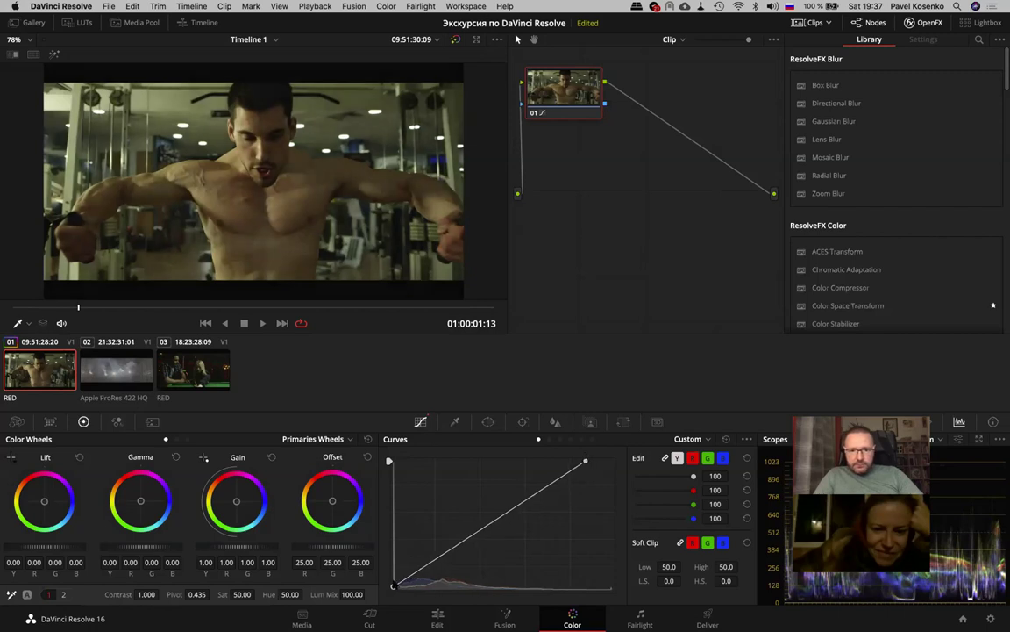
mouse_move(393, 588)
mouse_down()
mouse_move(394, 571)
mouse_move(393, 588)
mouse_up()
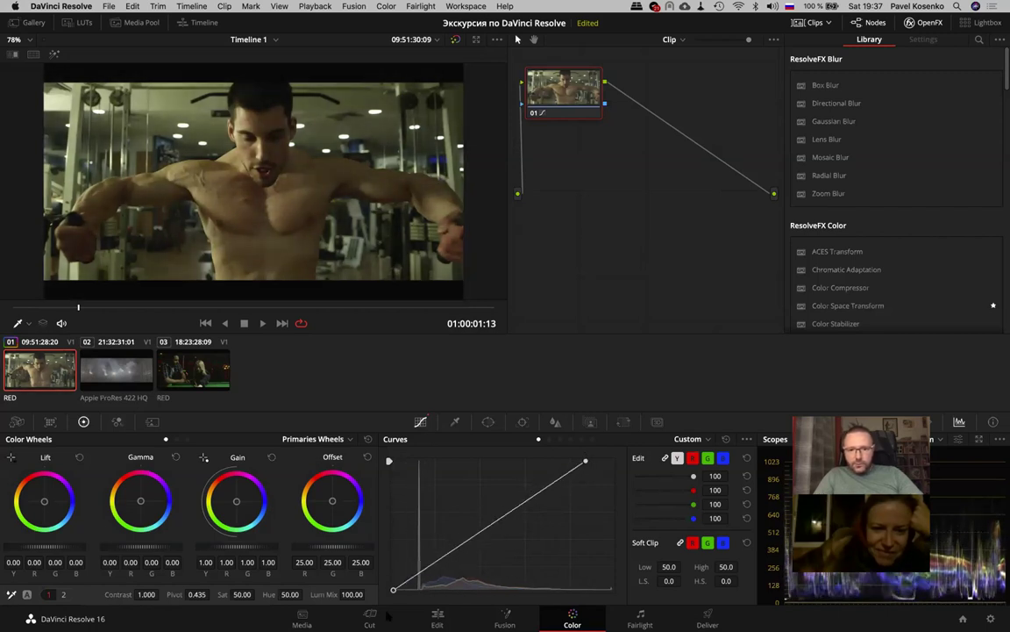
drag(585, 461, 611, 460)
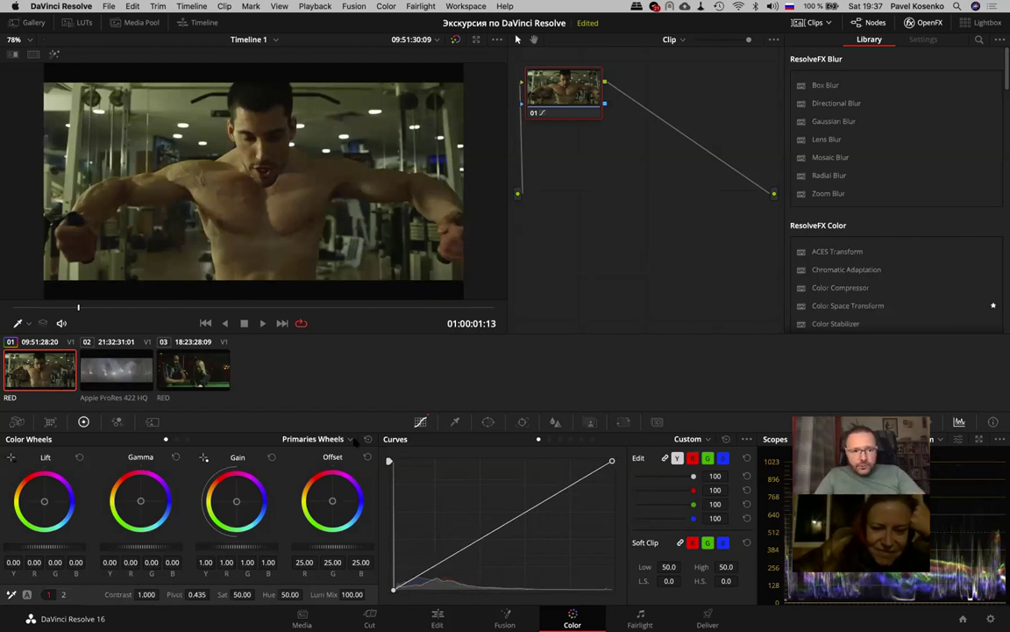
Compare the bar and log wheel views, then nudge and reset midtones and highlights on the primaries
click(176, 439)
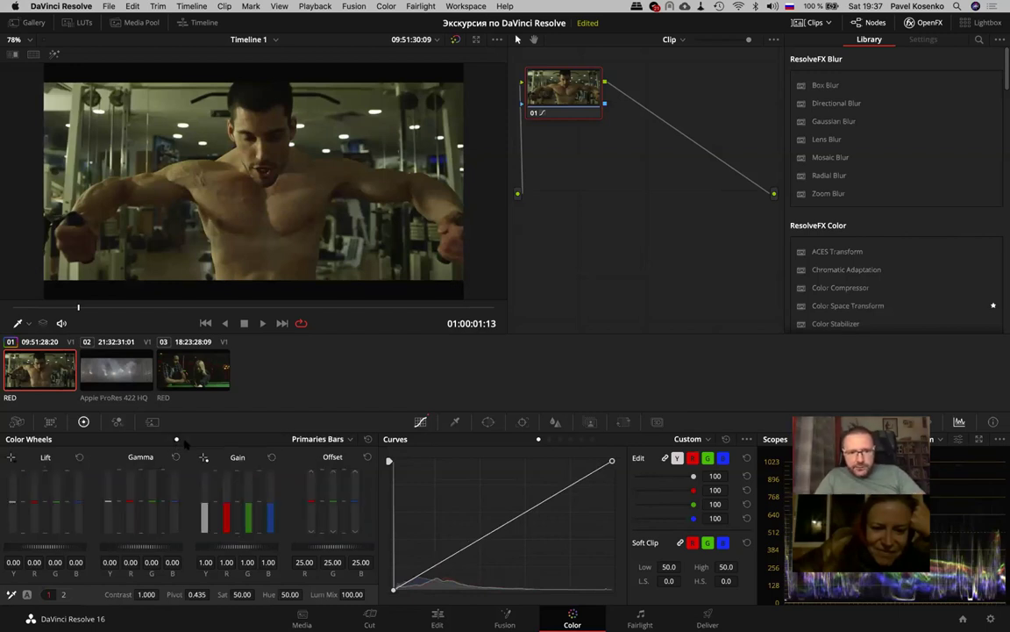
click(187, 439)
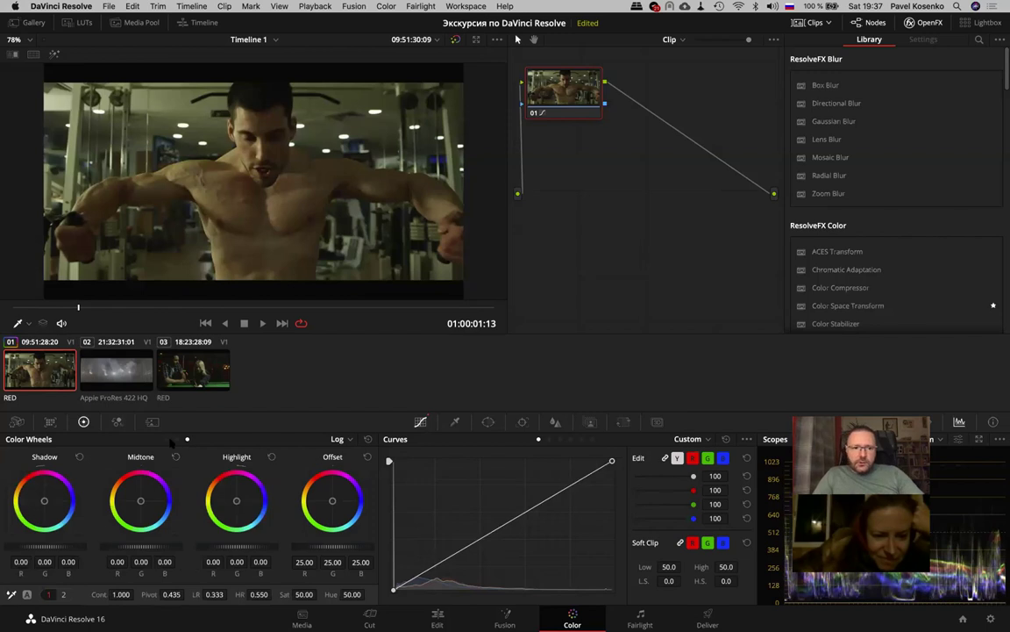
click(166, 438)
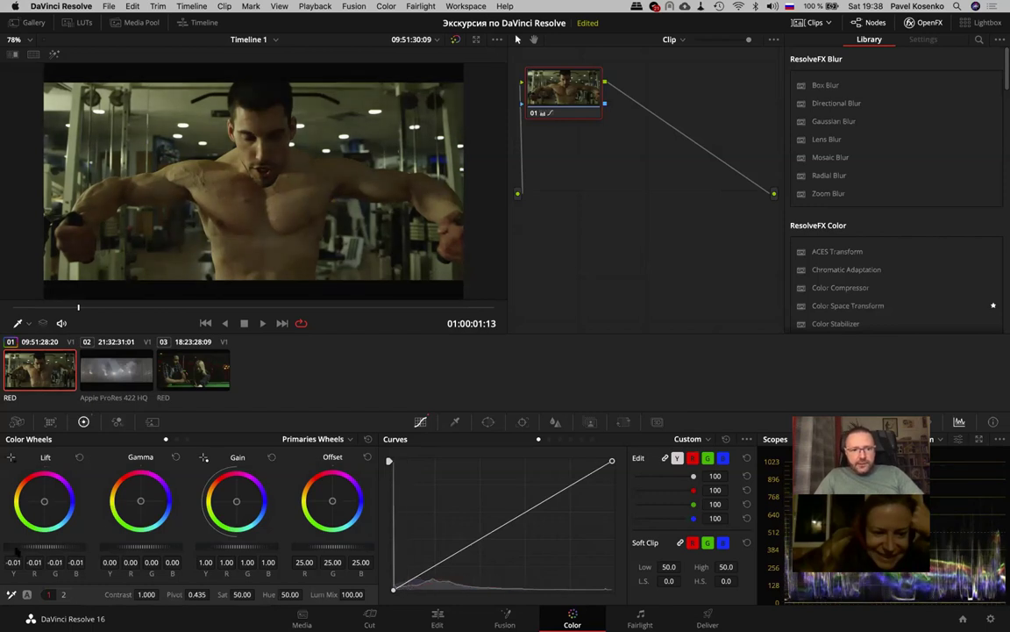
drag(158, 547, 171, 550)
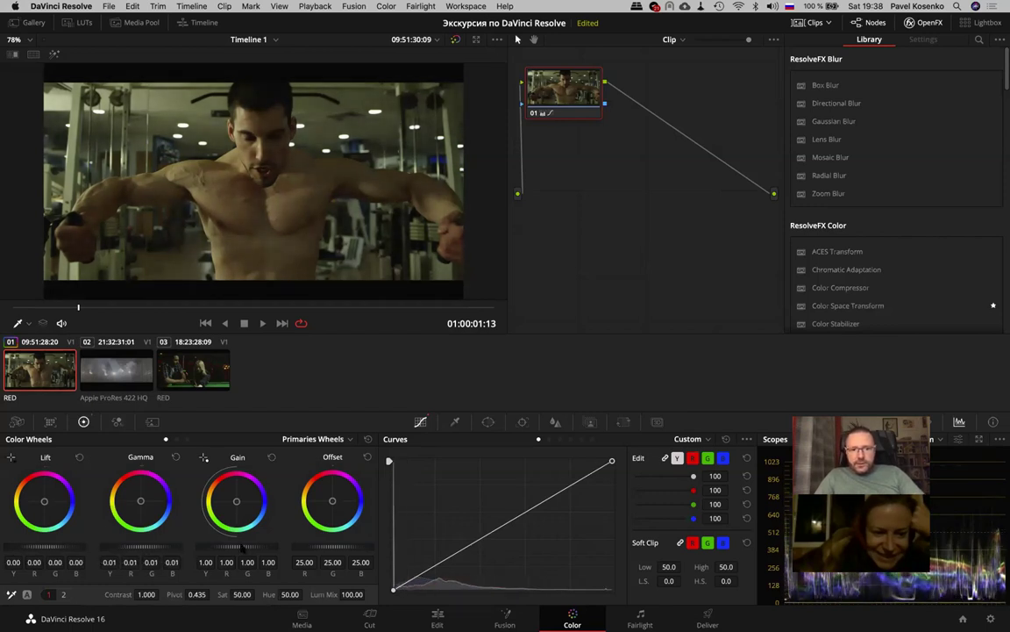
drag(237, 547, 230, 547)
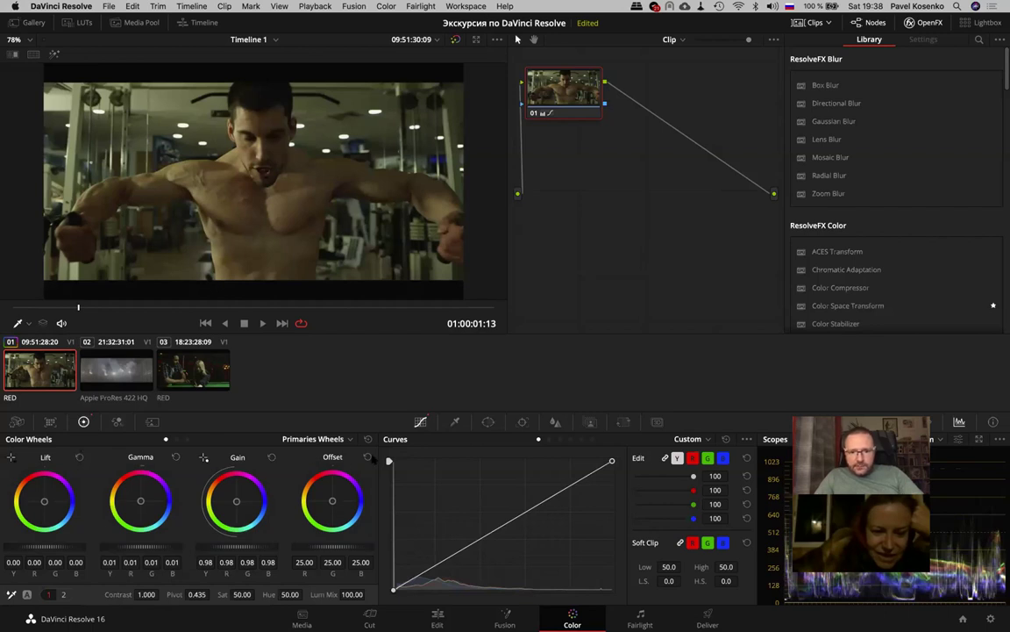
click(272, 457)
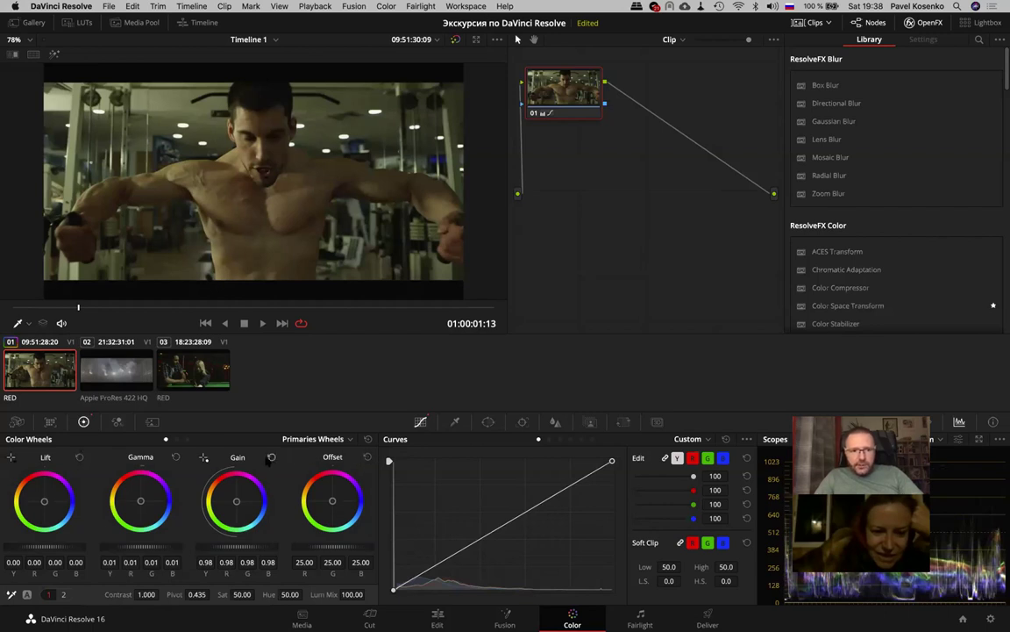
click(175, 457)
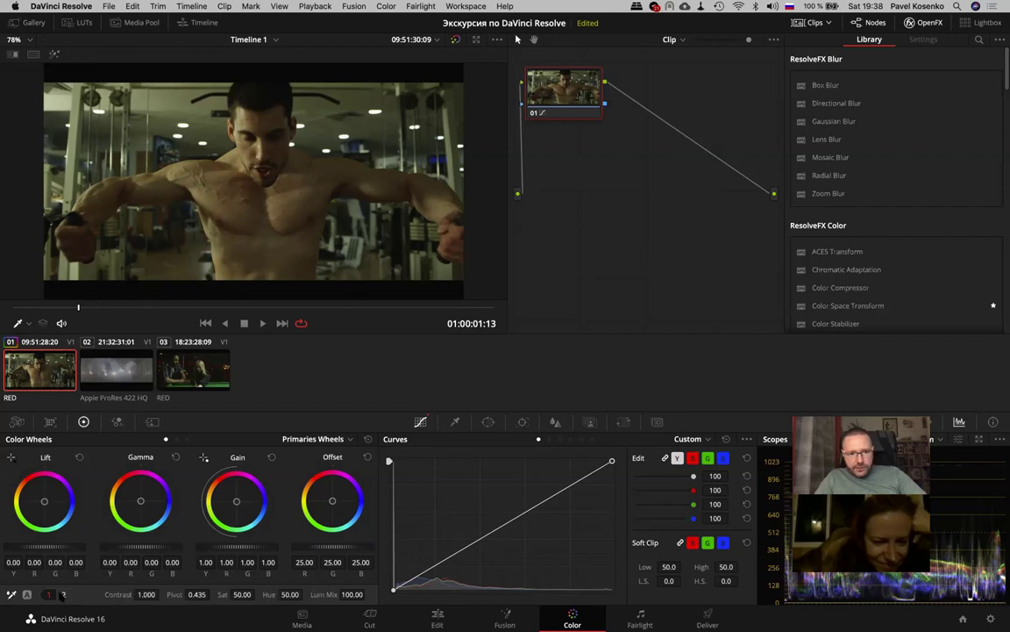
Set the gym clip's Temp to -820 and Tint to 17.50, zeroing both first
click(62, 595)
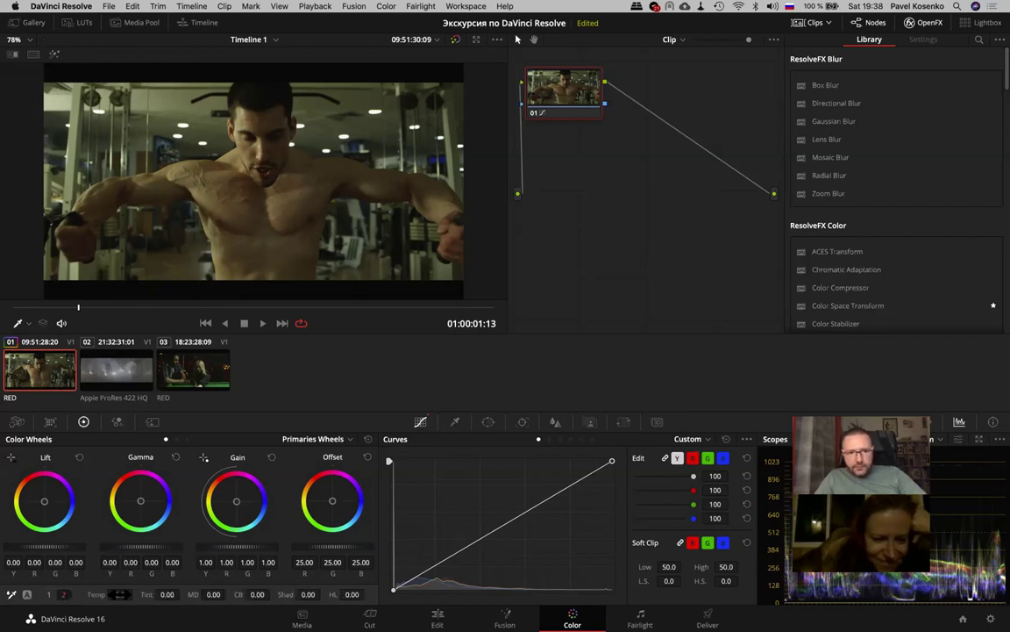
mouse_move(119, 594)
mouse_down()
mouse_move(96, 594)
mouse_move(114, 594)
mouse_up()
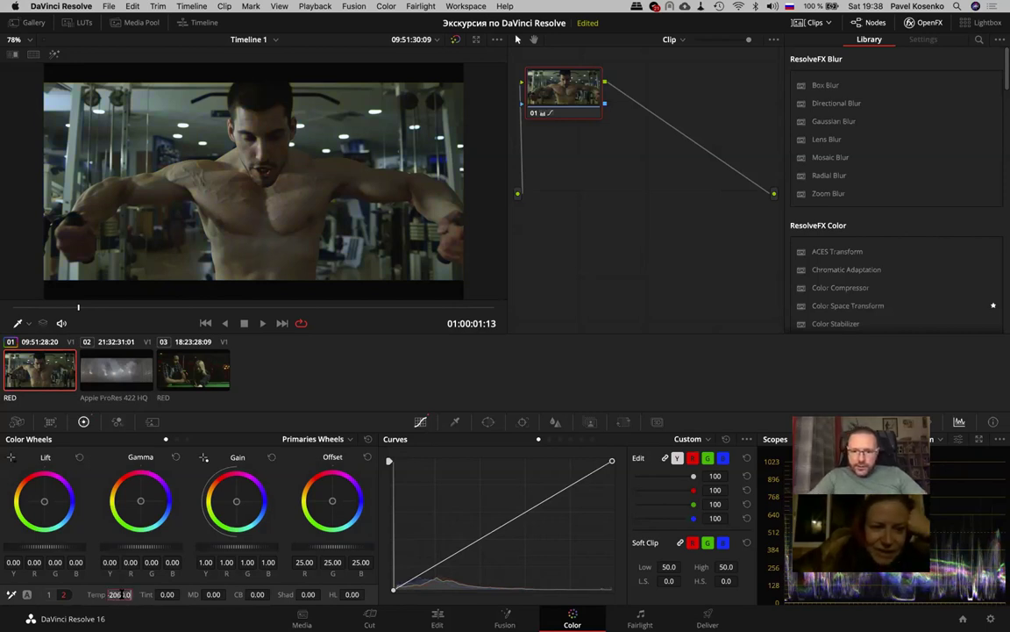
text(0)
key(Return)
mouse_move(167, 594)
mouse_down()
mouse_move(149, 594)
mouse_move(182, 594)
mouse_up()
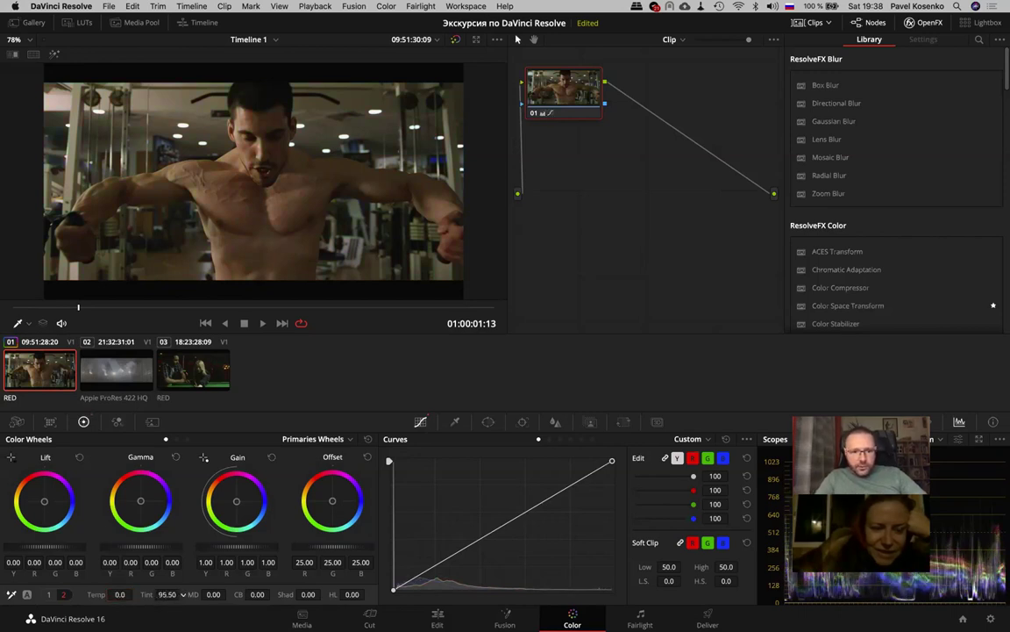
double_click(167, 594)
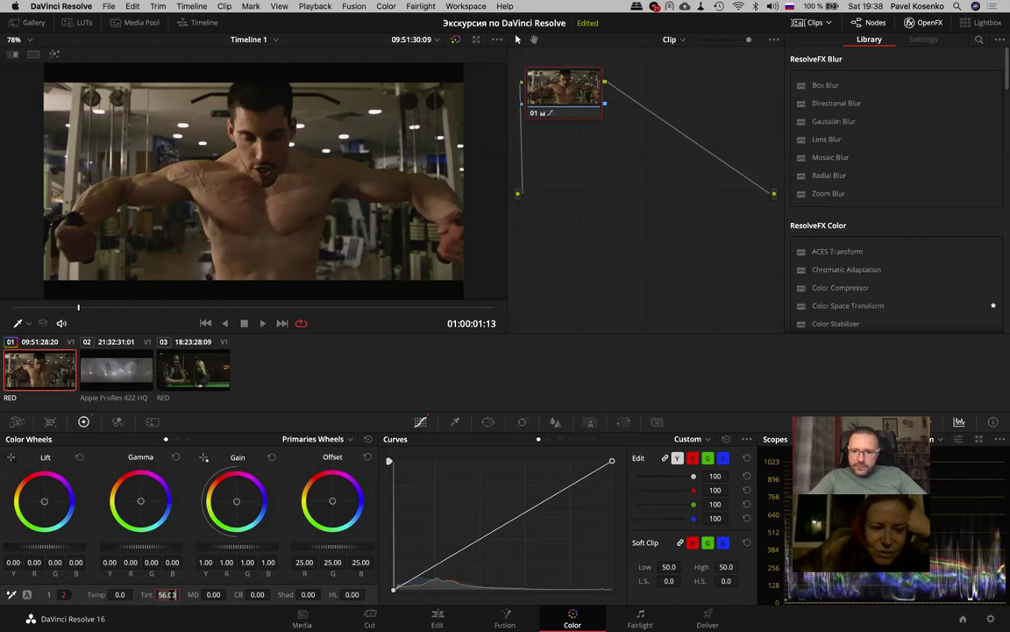
key(Return)
drag(118, 594, 88, 594)
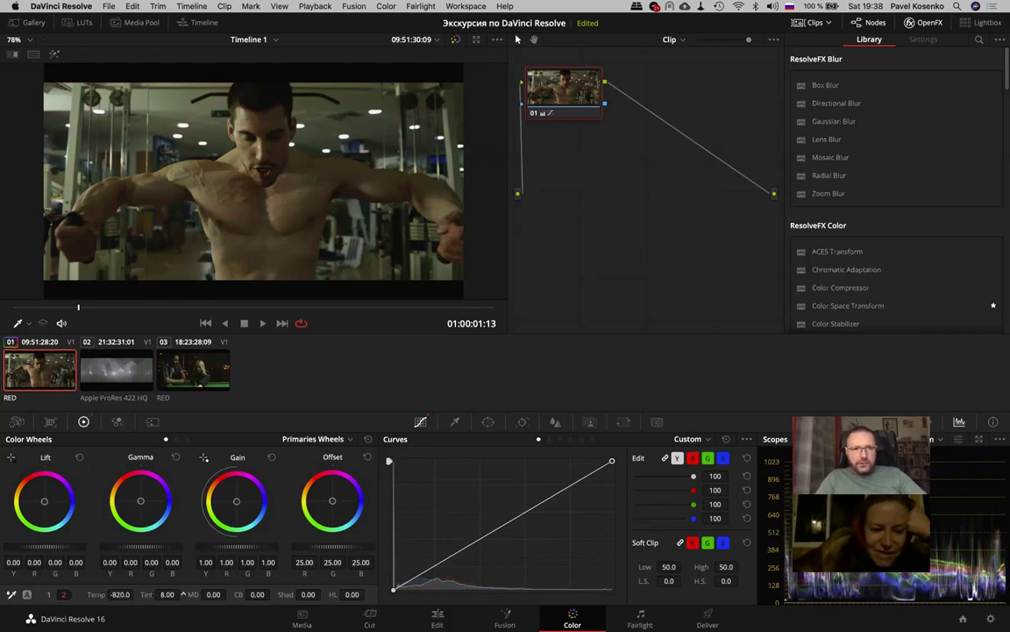
drag(182, 594, 178, 594)
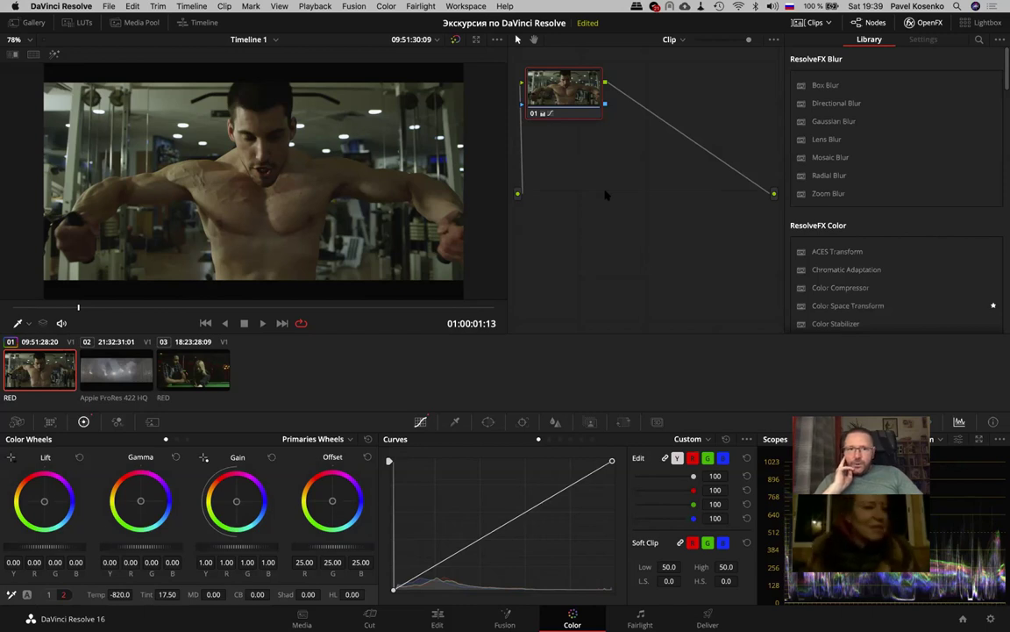
Toggle node 01 off and on to compare with the ungraded clip, leaving it enabled
key(super+d)
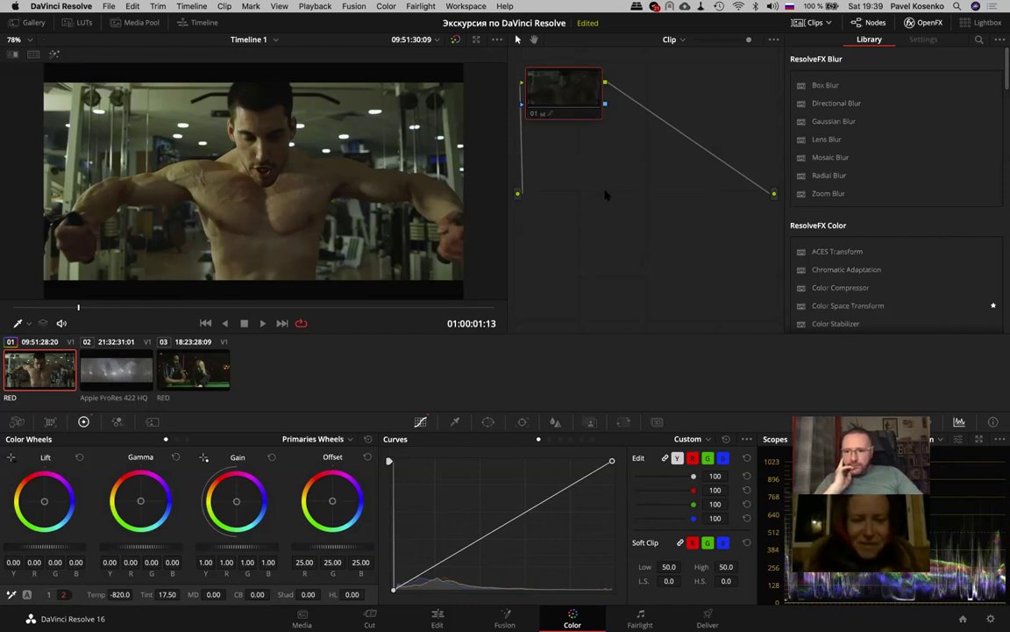
key(super+d)
key(super+d)
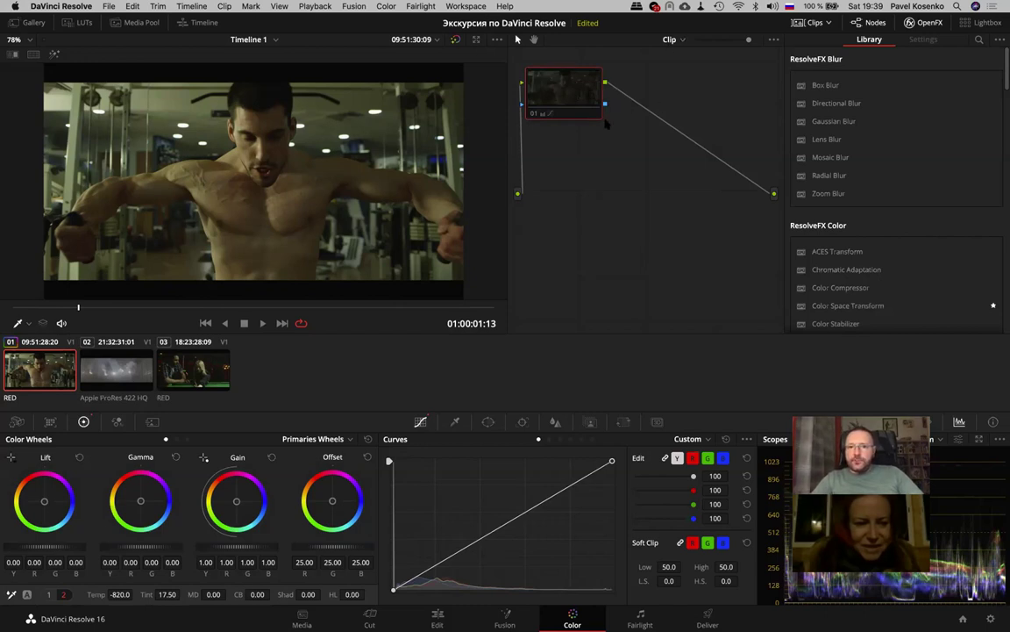
key(super+shift+c)
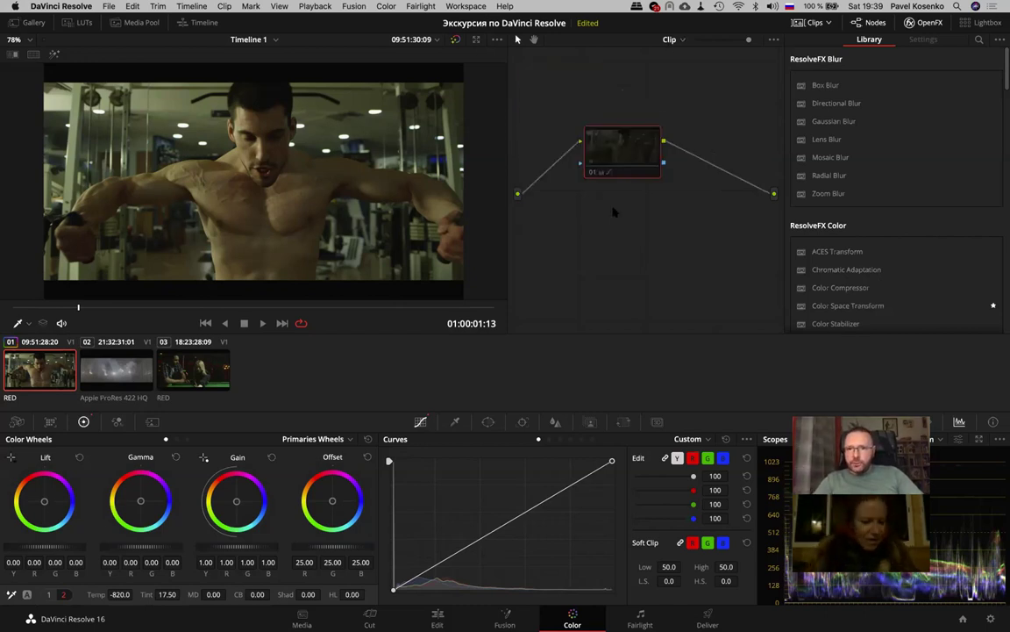
drag(611, 148, 585, 132)
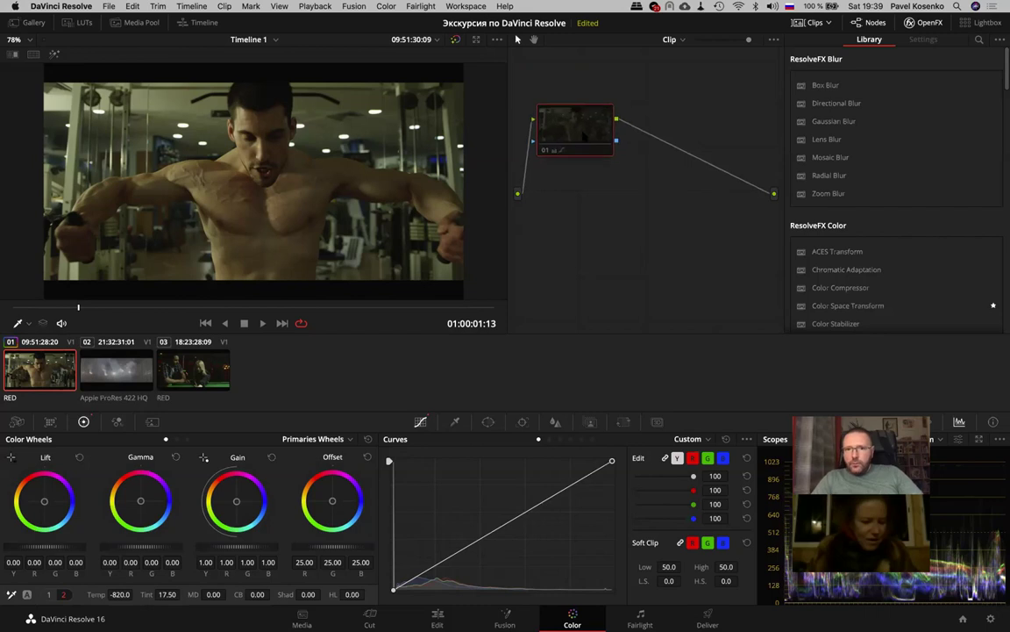
key(ctrl+d)
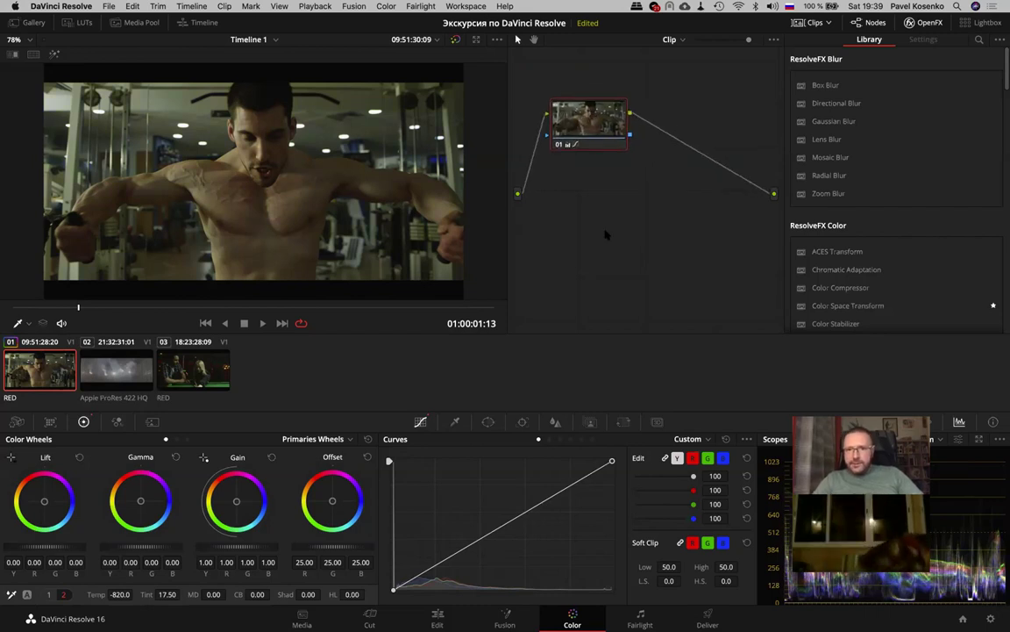
key(ctrl+d)
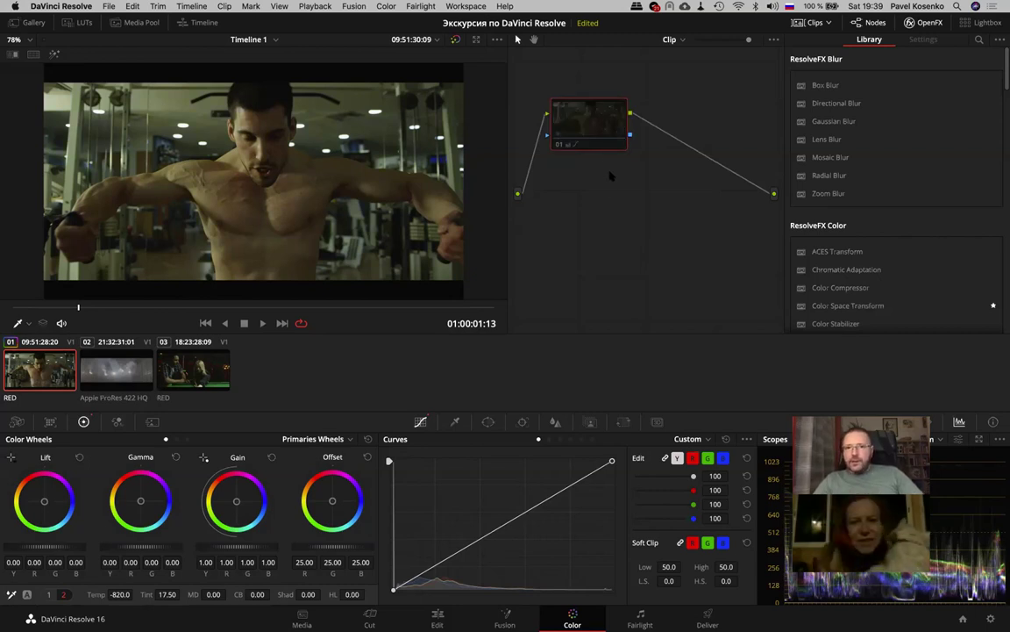
drag(595, 115, 583, 116)
key(ctrl+d)
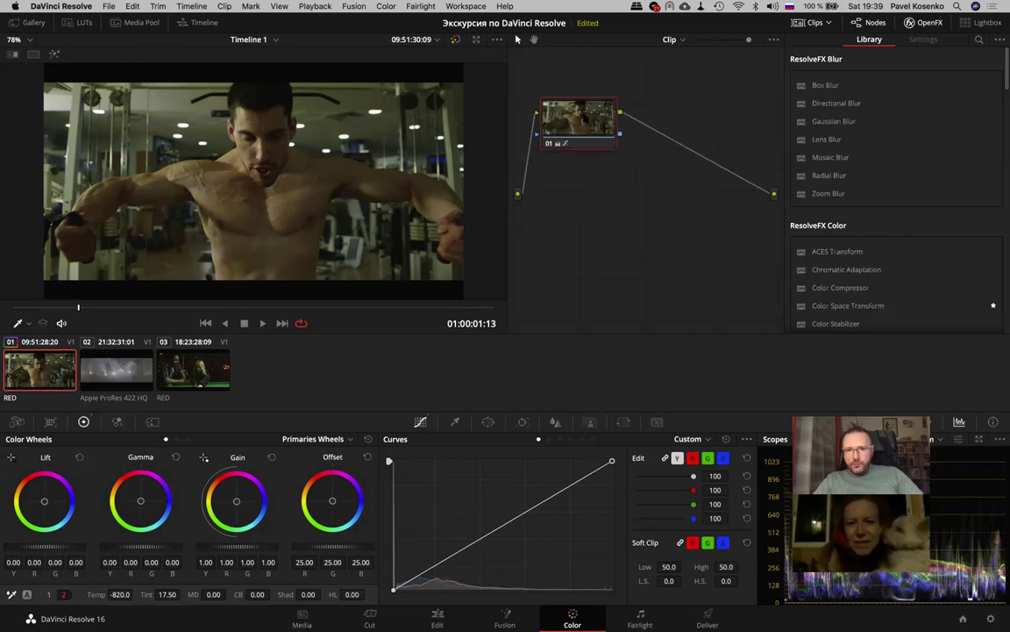
drag(579, 118, 571, 118)
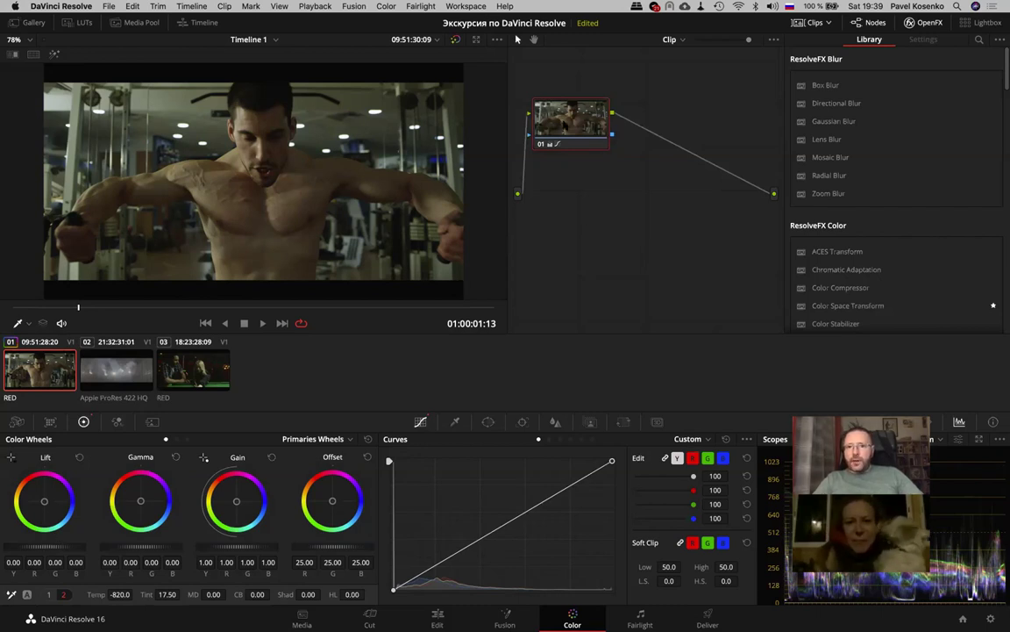
Add a serial node 02 after node 01 via Add Node > Add Serial
right_click(574, 126)
mouse_move(614, 156)
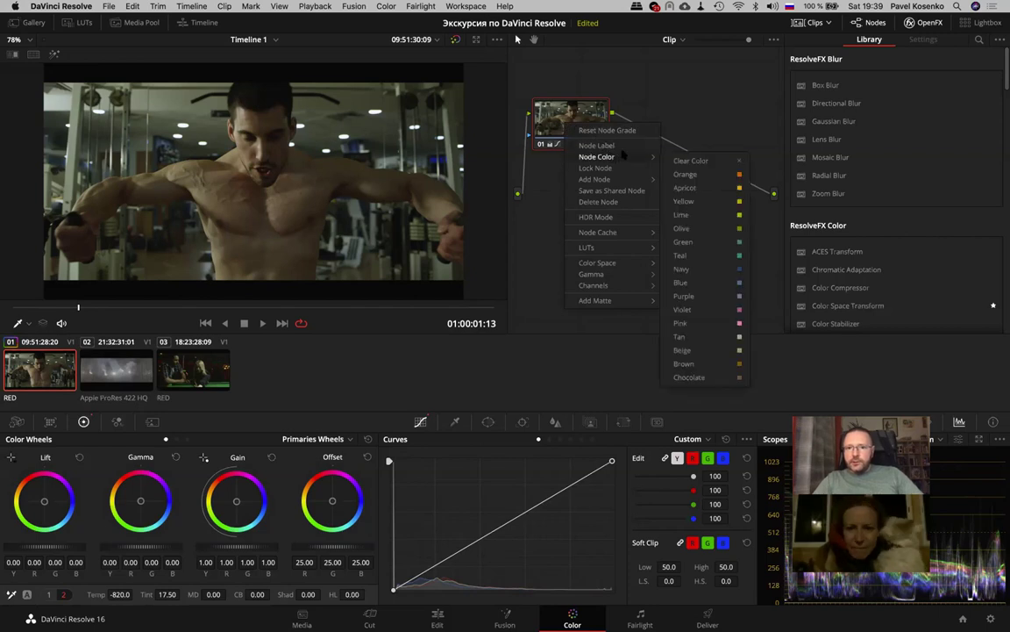
click(660, 126)
right_click(599, 130)
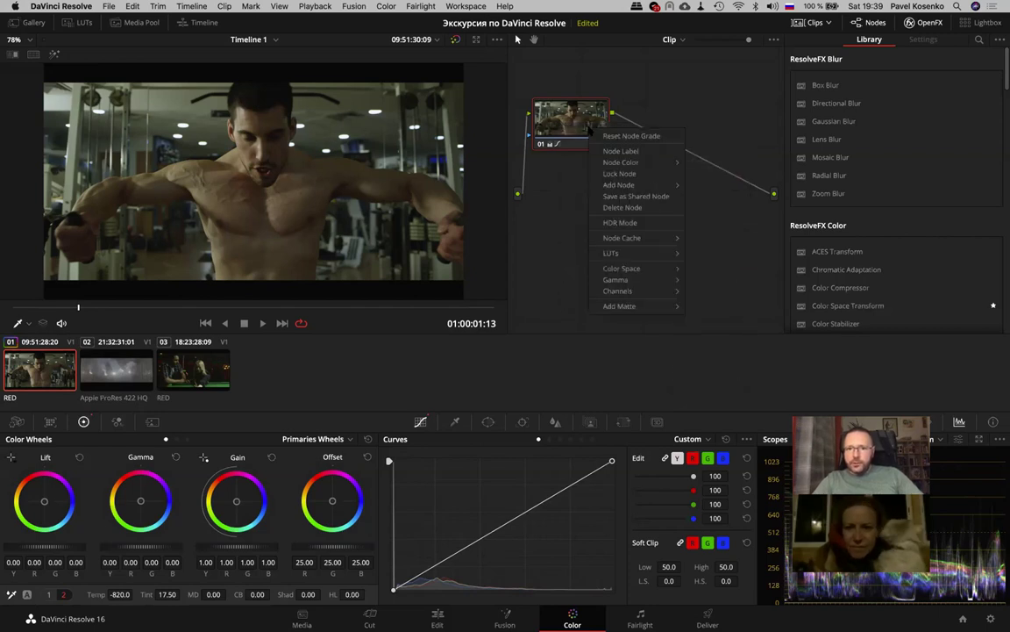
mouse_move(631, 185)
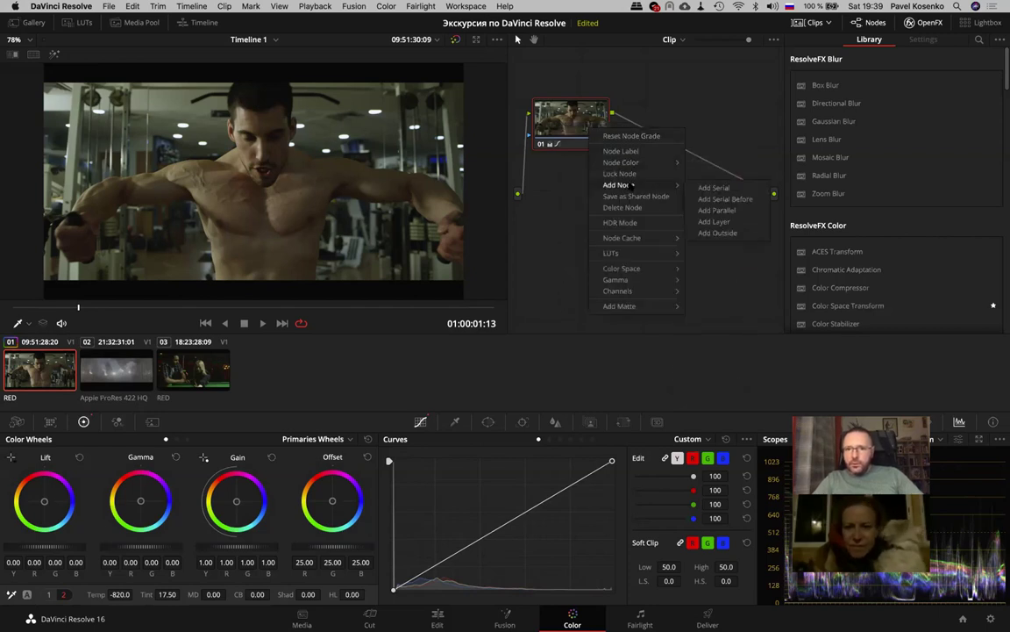
click(727, 189)
drag(679, 134, 704, 188)
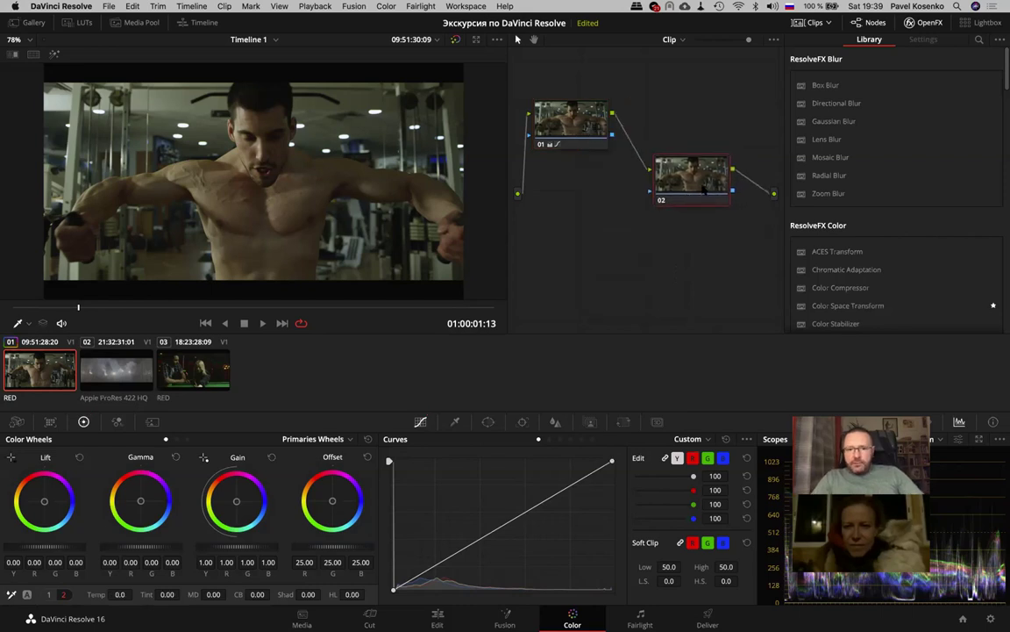
Test a curve point on node 02, remove it, align node 02 beside node 01, and play back
drag(517, 521, 507, 491)
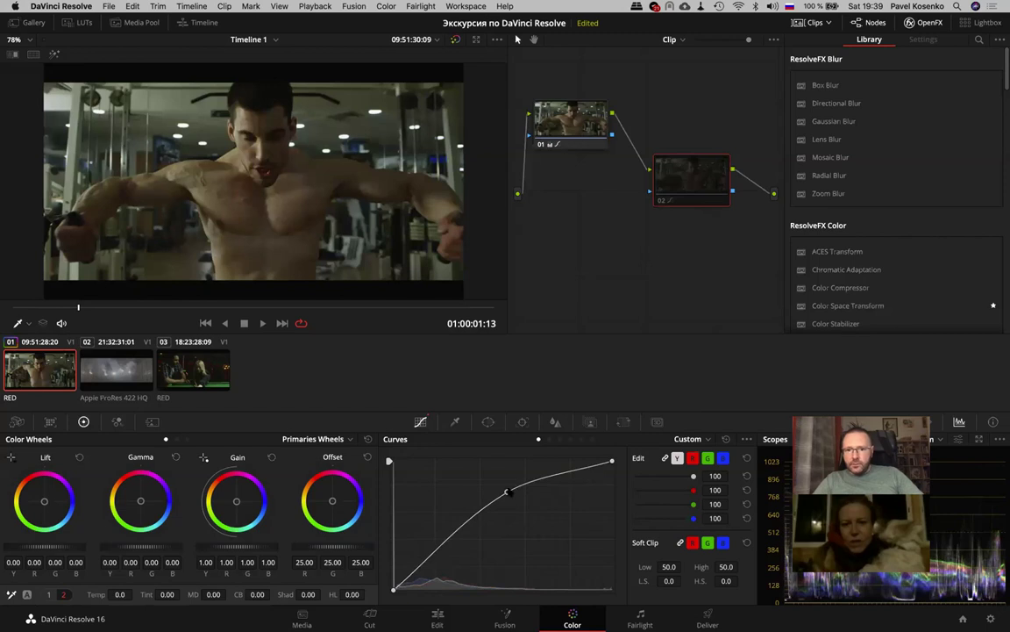
right_click(507, 492)
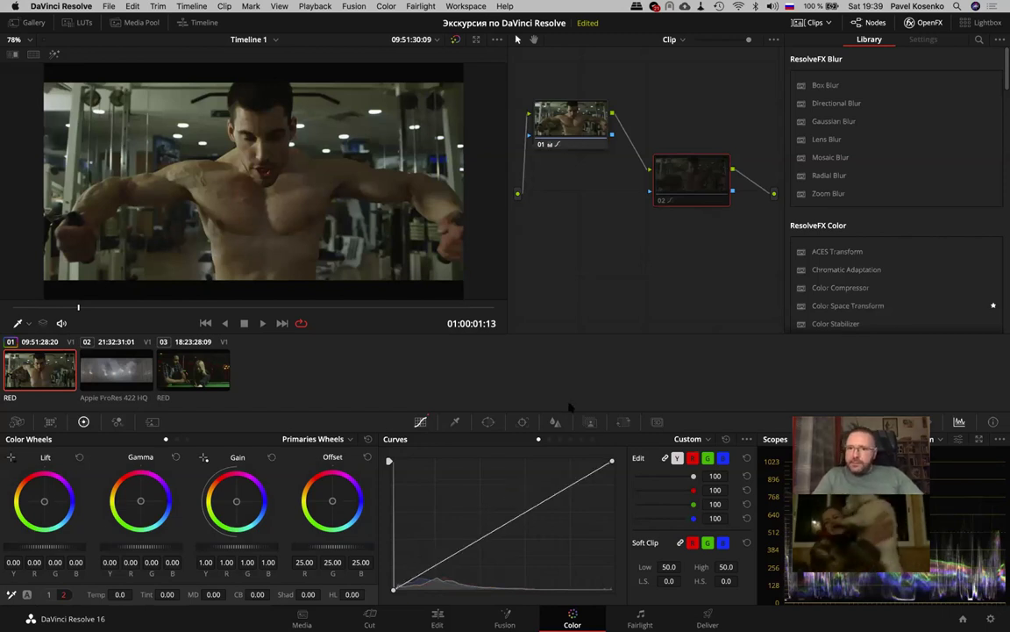
drag(688, 185, 682, 123)
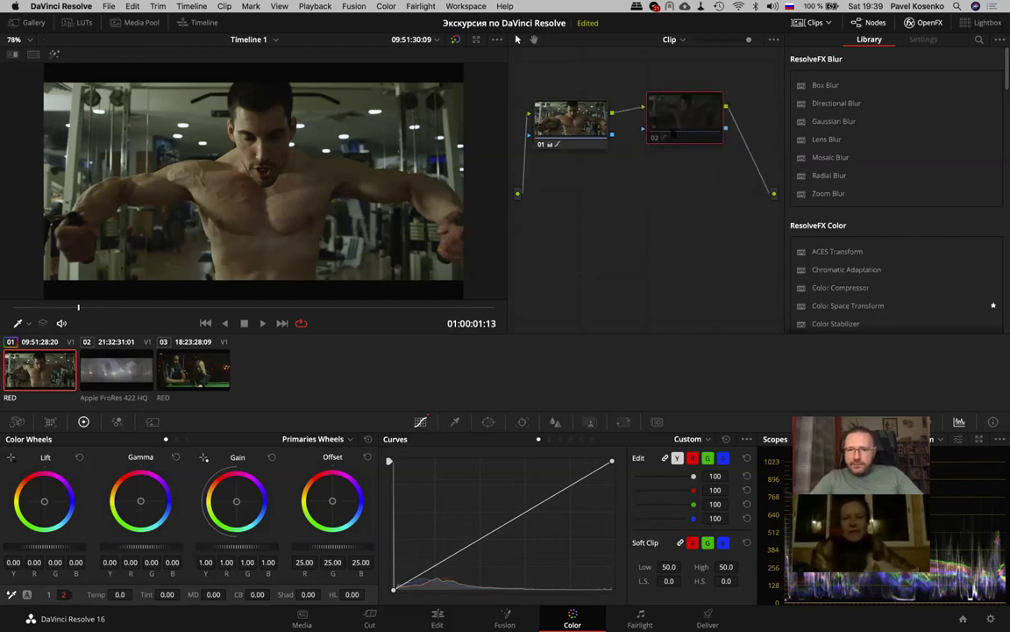
key(space)
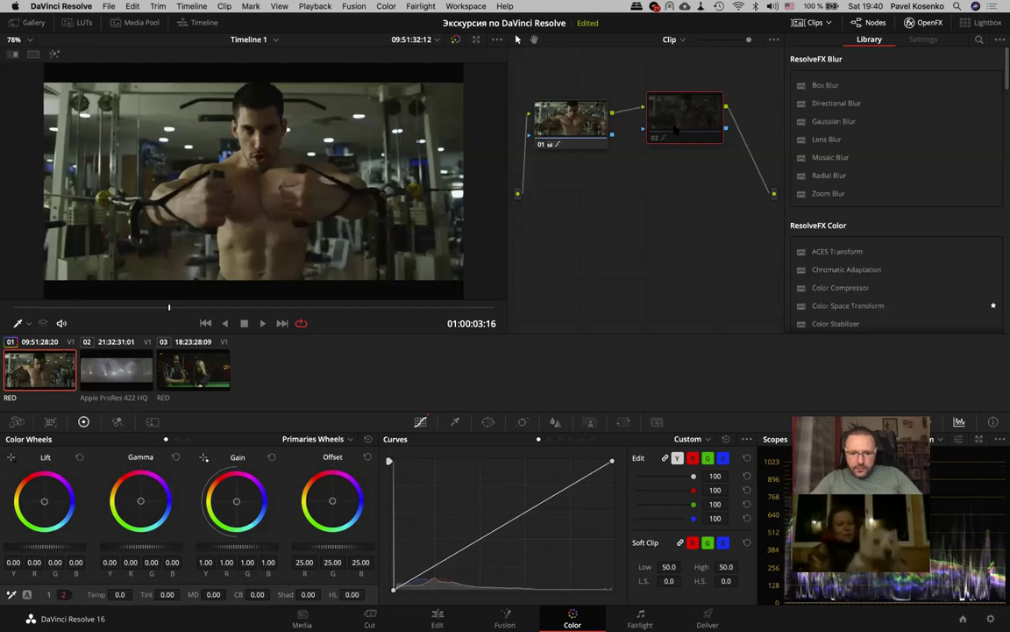
Add corrector node 03 and connect node 01's output to its input
right_click(667, 179)
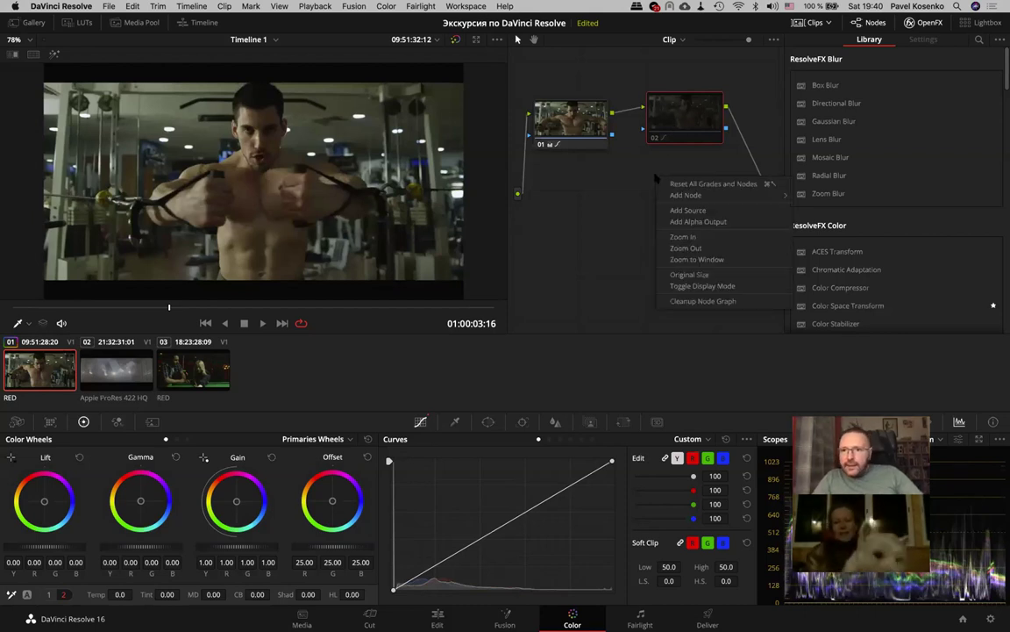
mouse_move(674, 195)
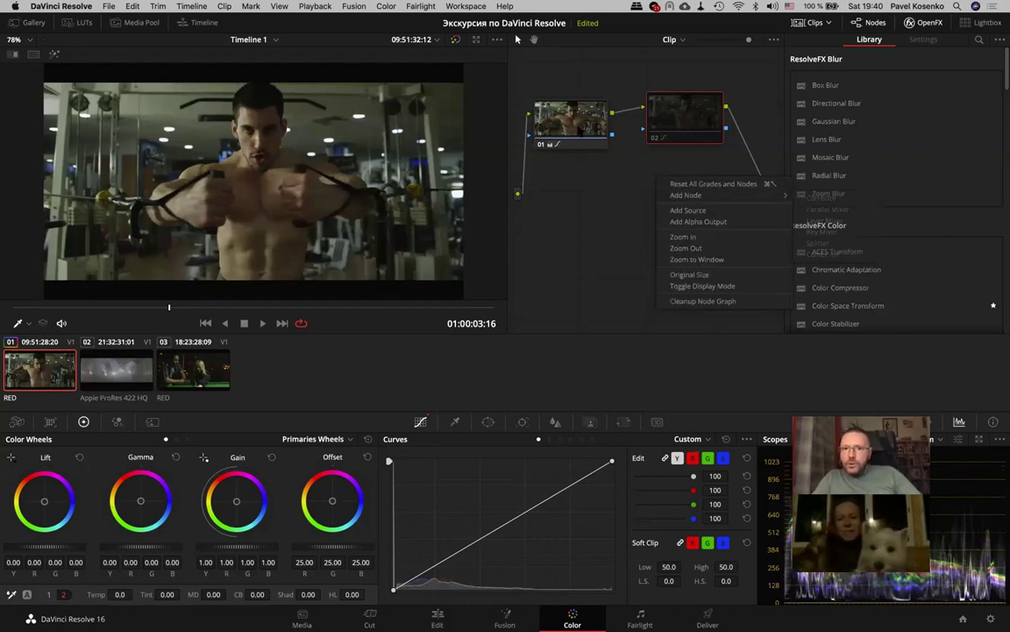
drag(570, 120, 565, 146)
right_click(664, 201)
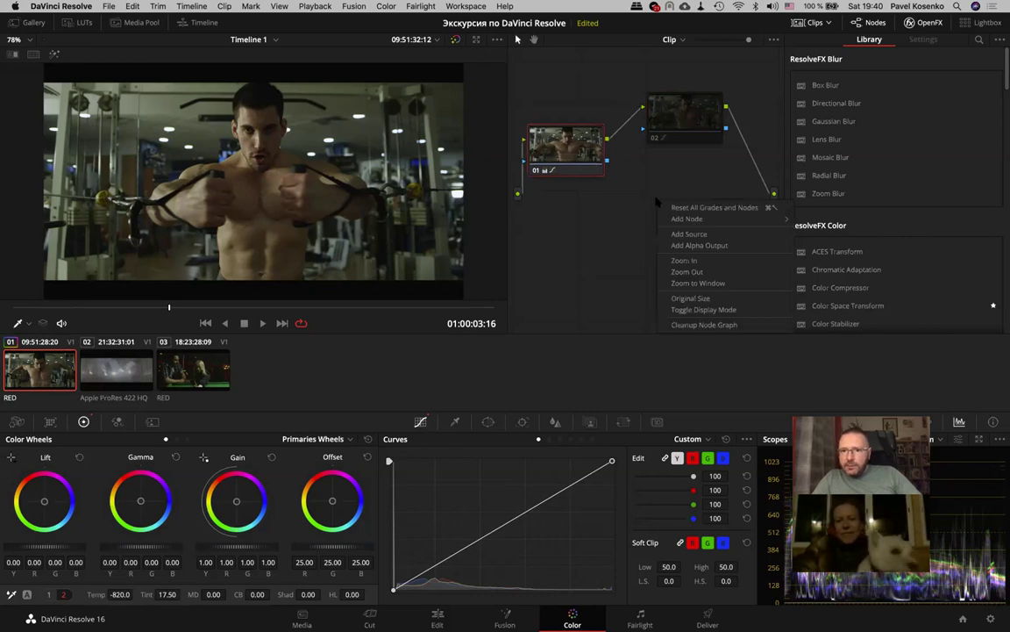
mouse_move(729, 221)
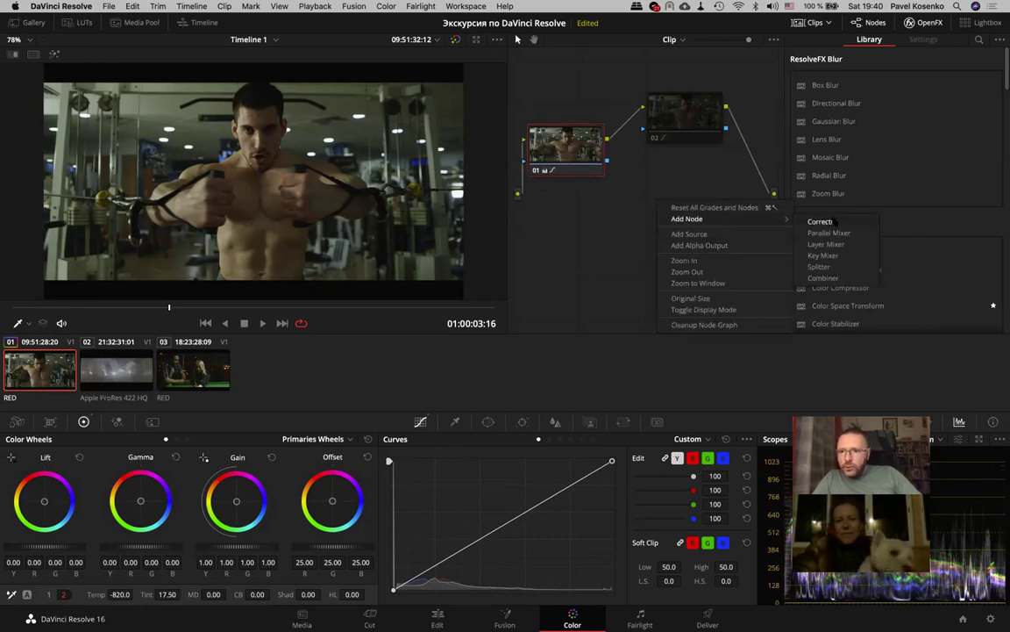
click(824, 222)
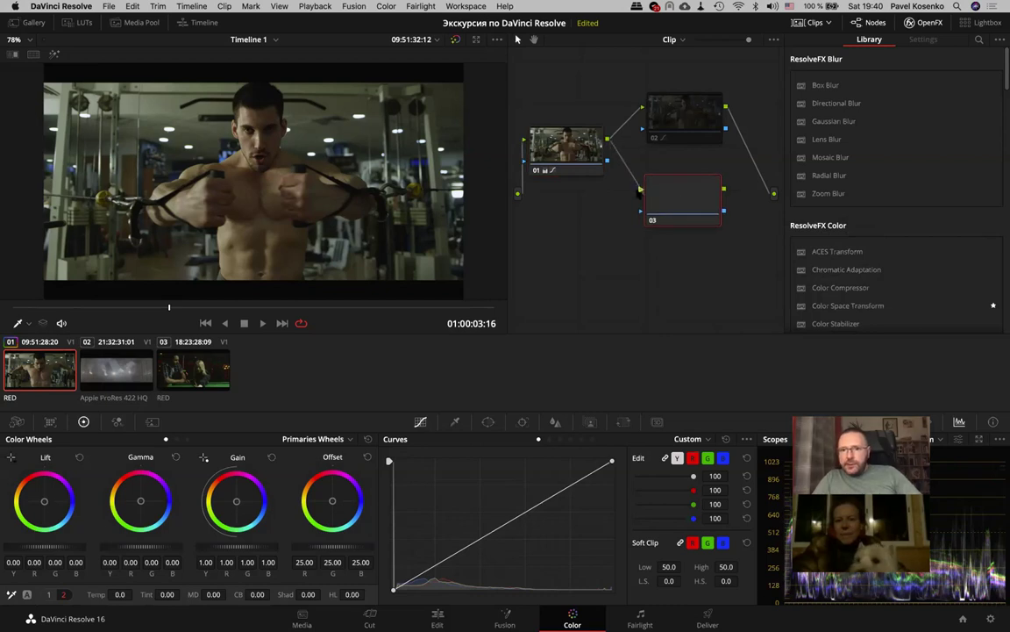
drag(607, 160, 642, 189)
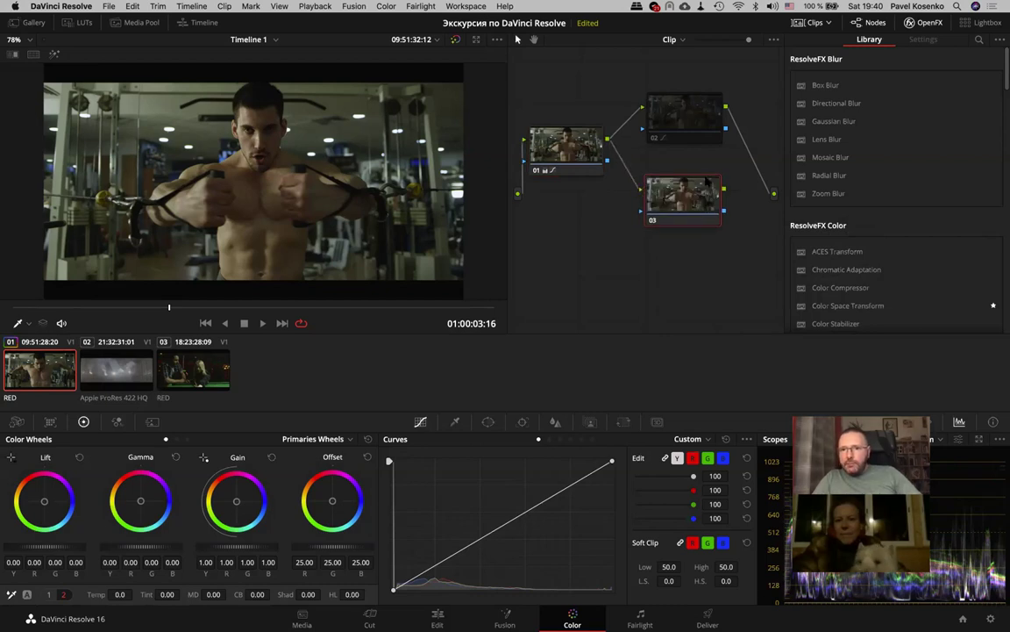
Add a Layer Mixer node fed by node 03
right_click(743, 169)
mouse_move(816, 185)
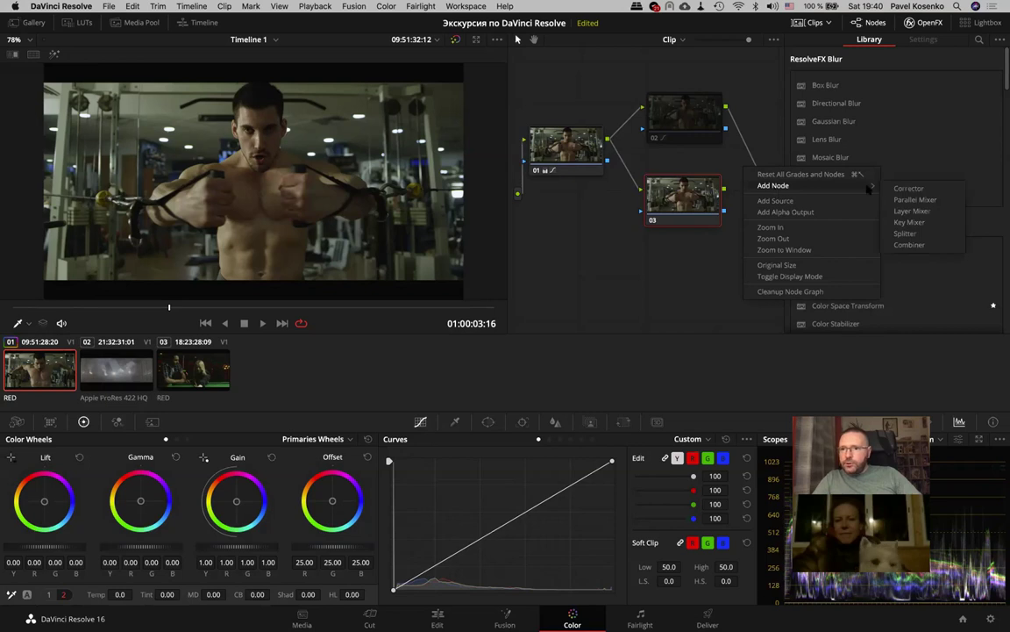
click(916, 211)
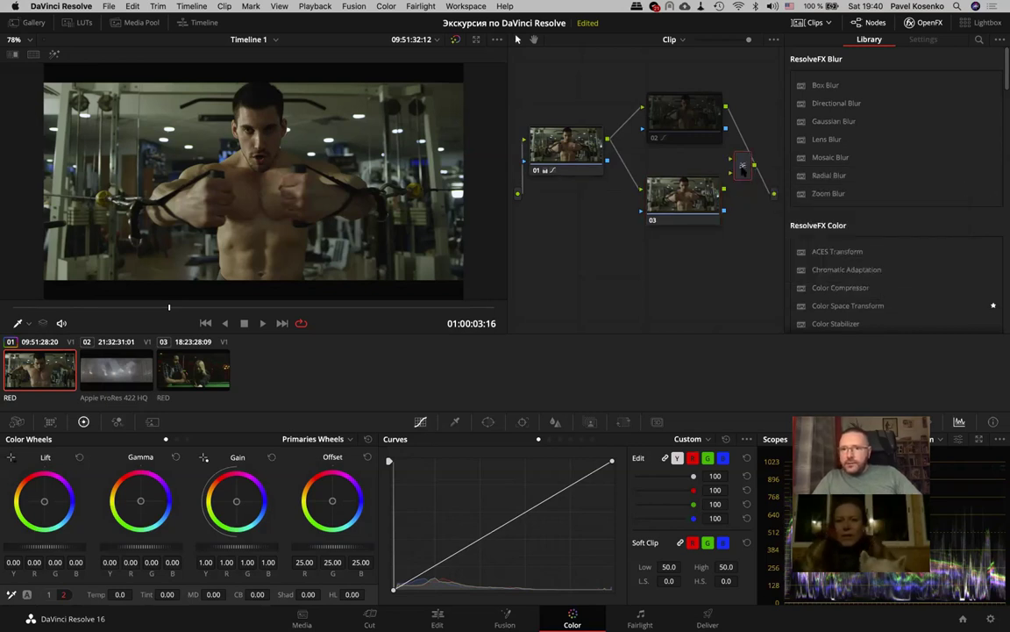
Arrange the mixer below node 03, shift nodes 02 and 03 left, and add another mixer node
drag(743, 169, 743, 230)
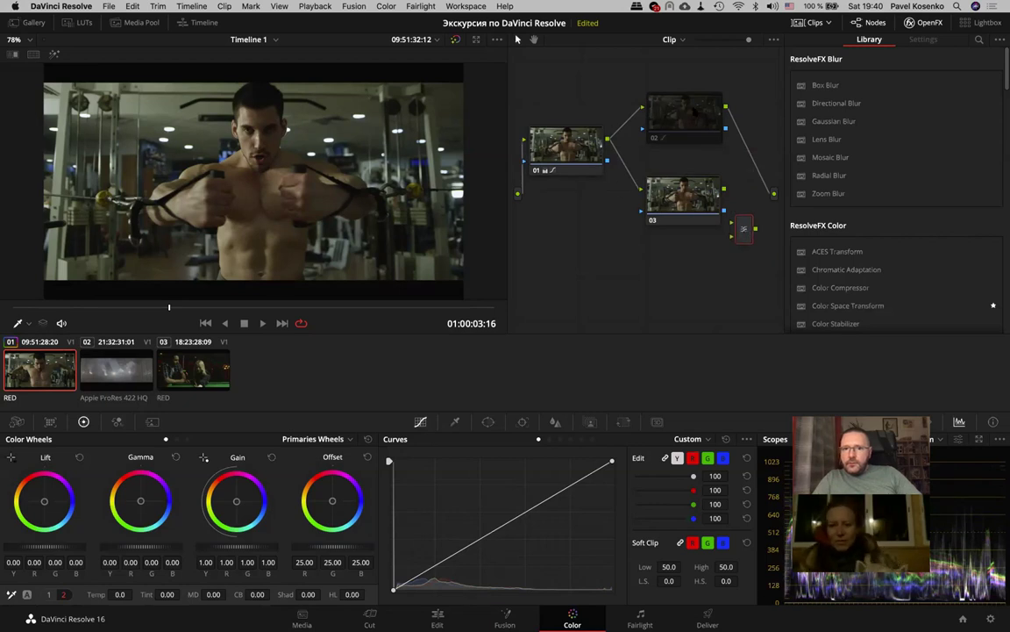
drag(684, 113, 670, 110)
drag(685, 195, 661, 195)
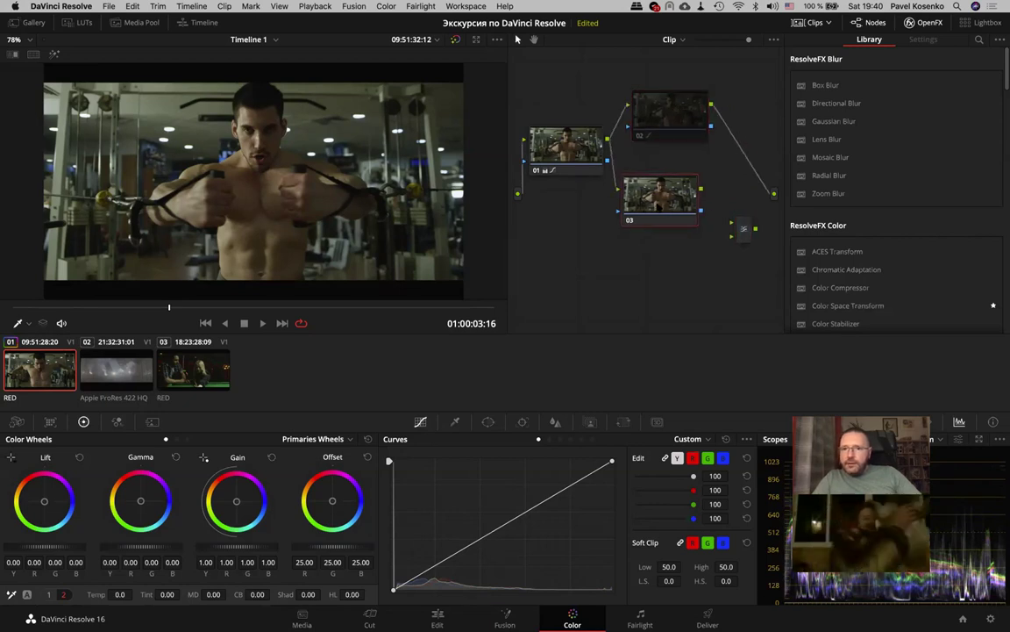
drag(672, 112, 664, 112)
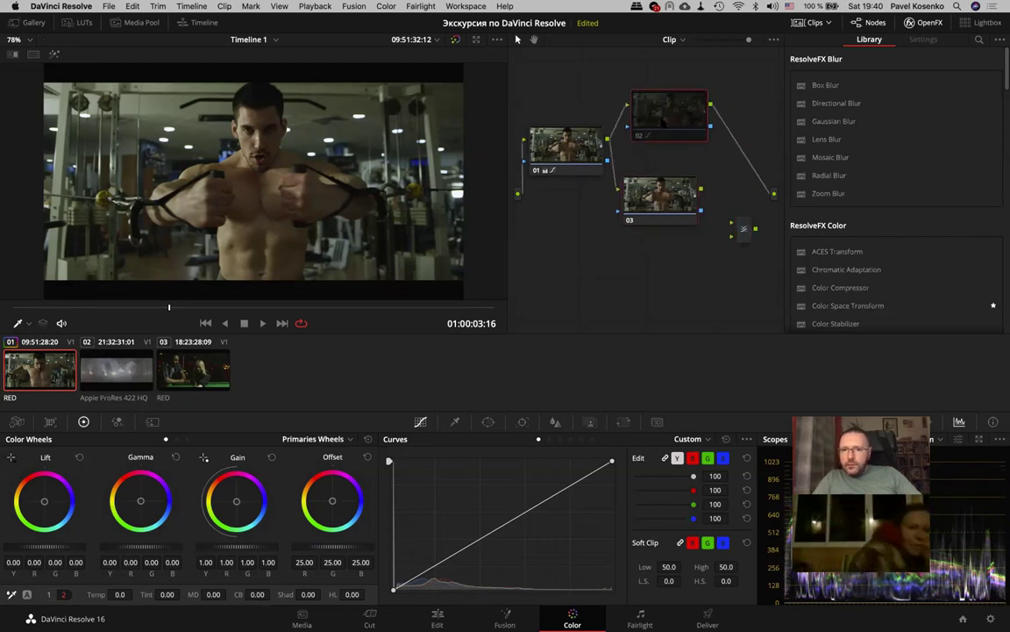
right_click(672, 155)
mouse_move(700, 172)
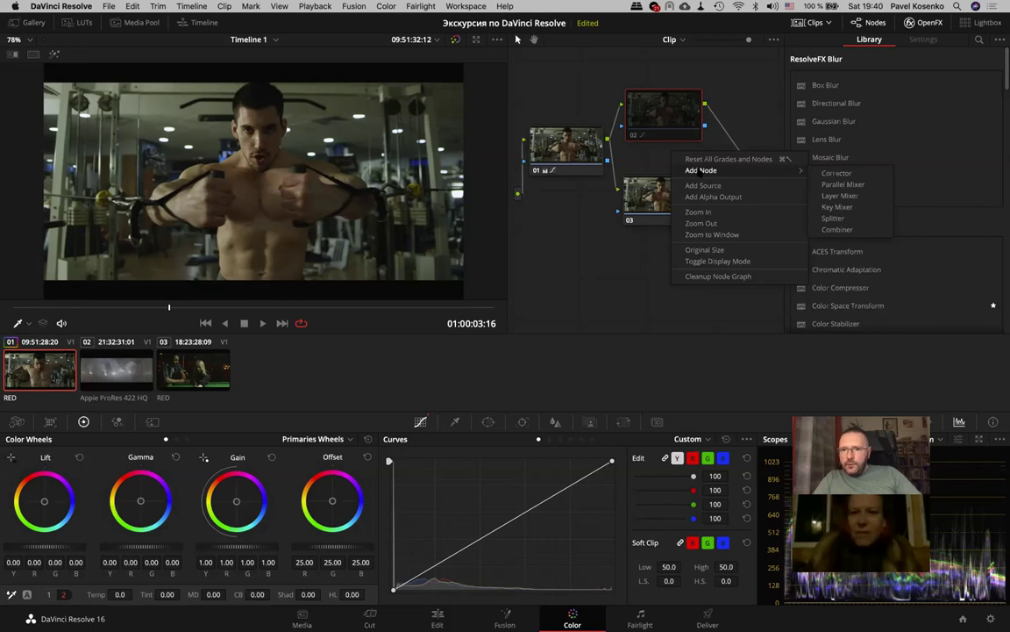
click(843, 184)
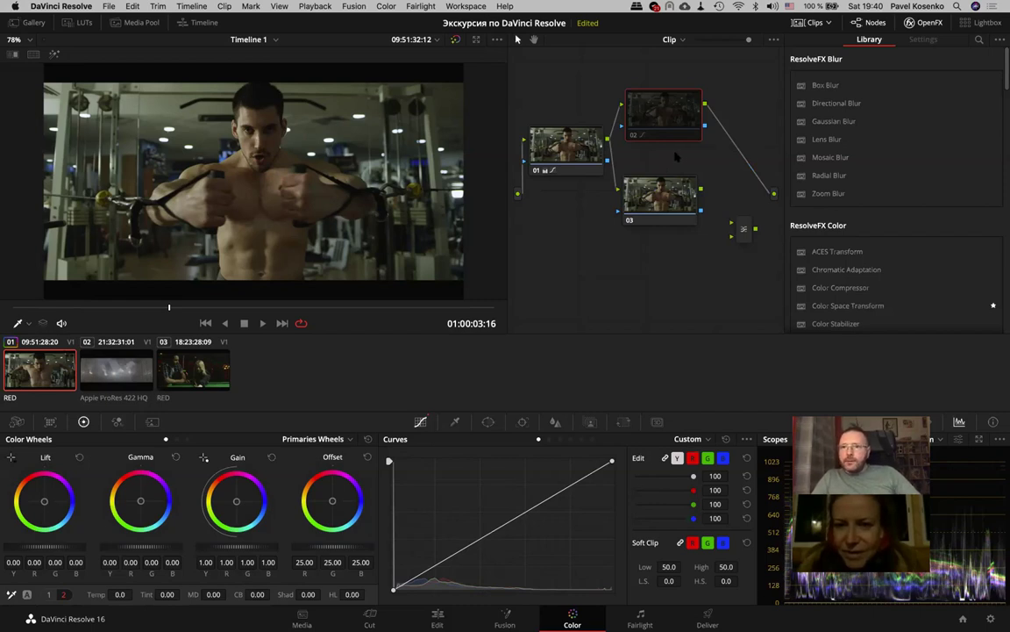
Restore the Nodes panel beside the viewer and bring up the Add Node options
key(alt+f)
key(alt+f)
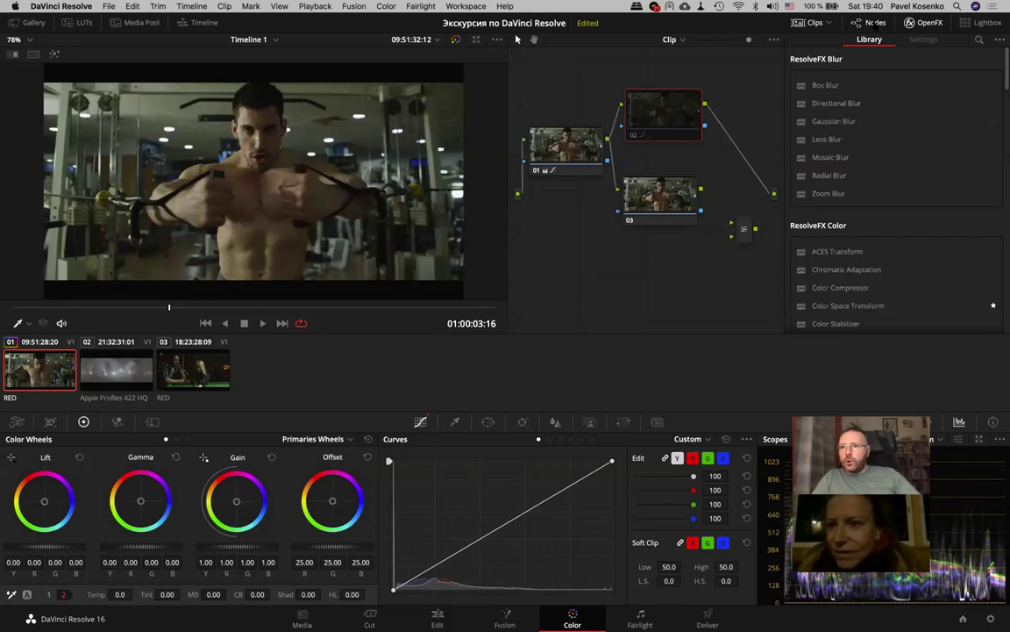
click(875, 23)
click(874, 23)
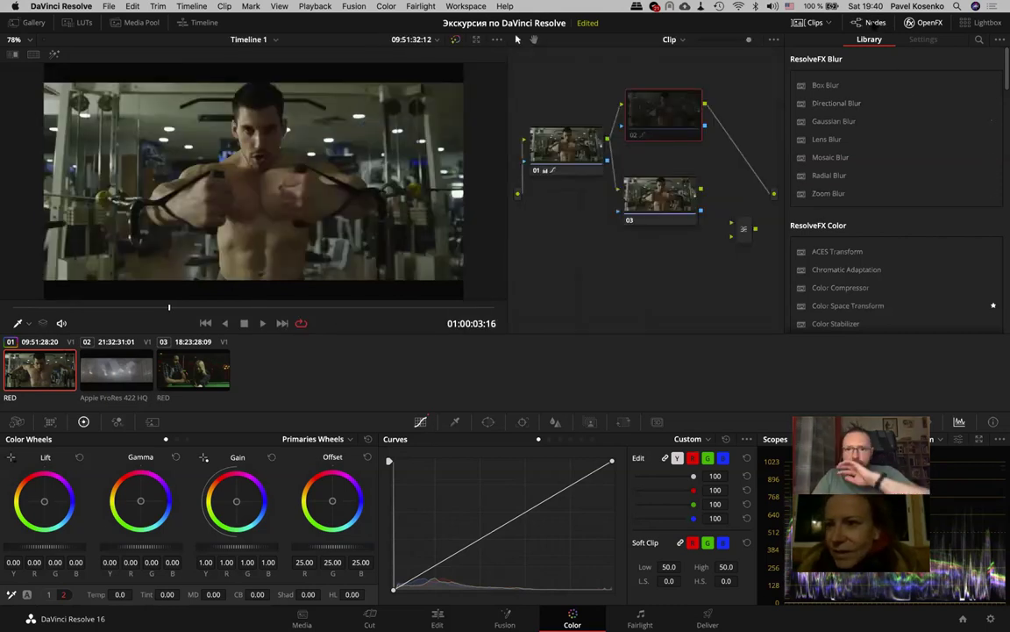
right_click(672, 161)
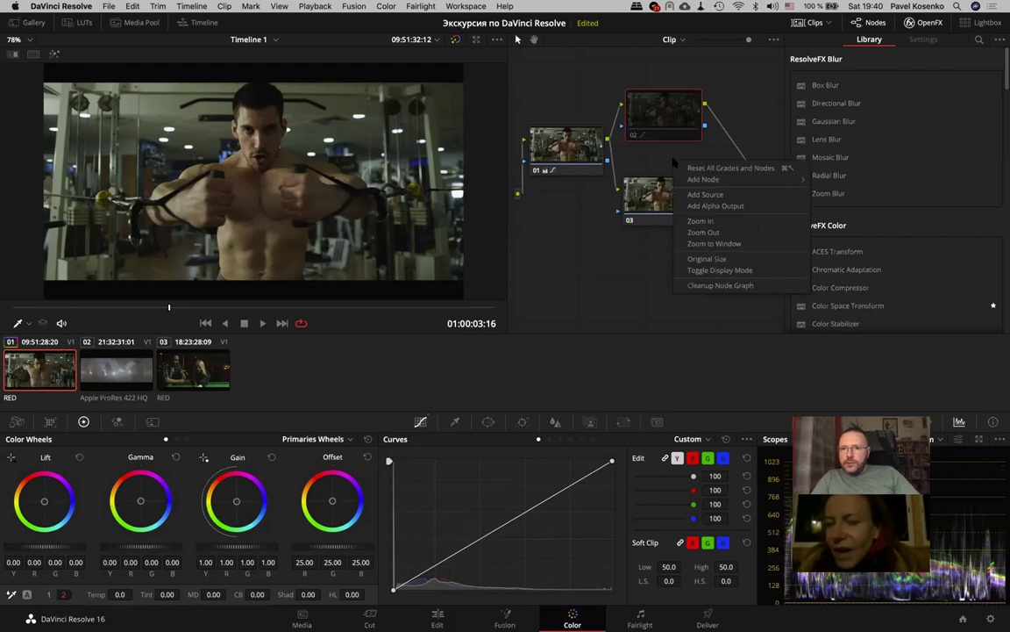
mouse_move(692, 179)
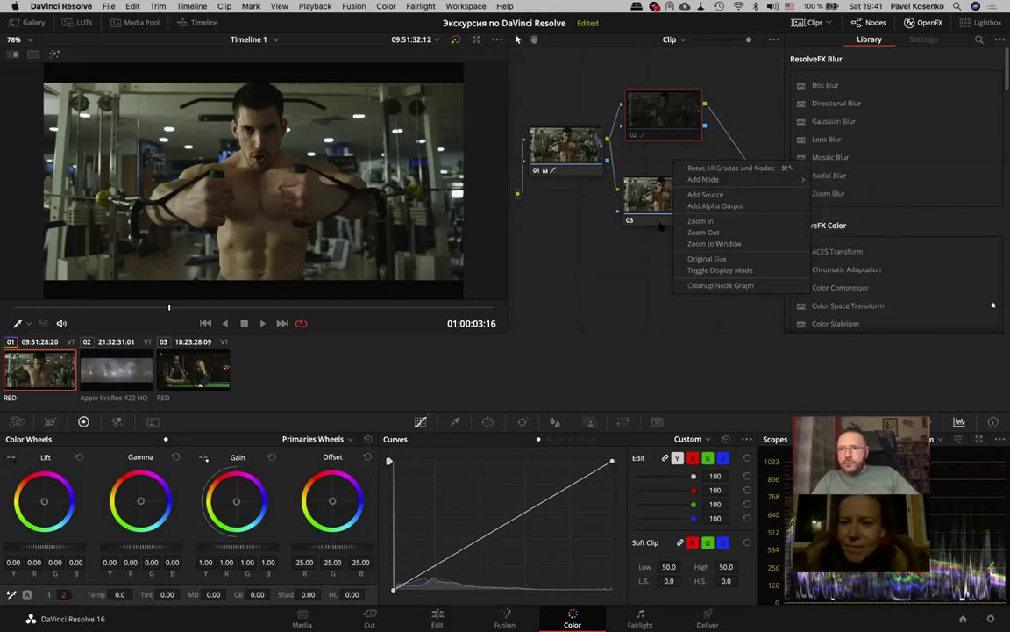
Add a Layer Mixer node and arrange it beside nodes 02 and 03 in a wider node graph
click(842, 202)
drag(743, 230, 736, 223)
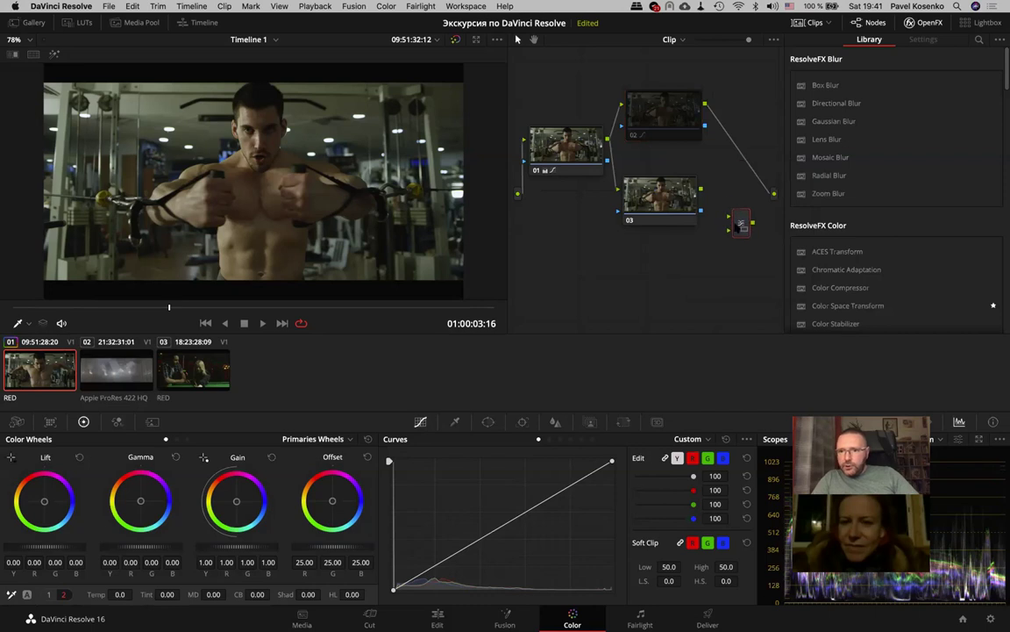
drag(569, 160, 558, 161)
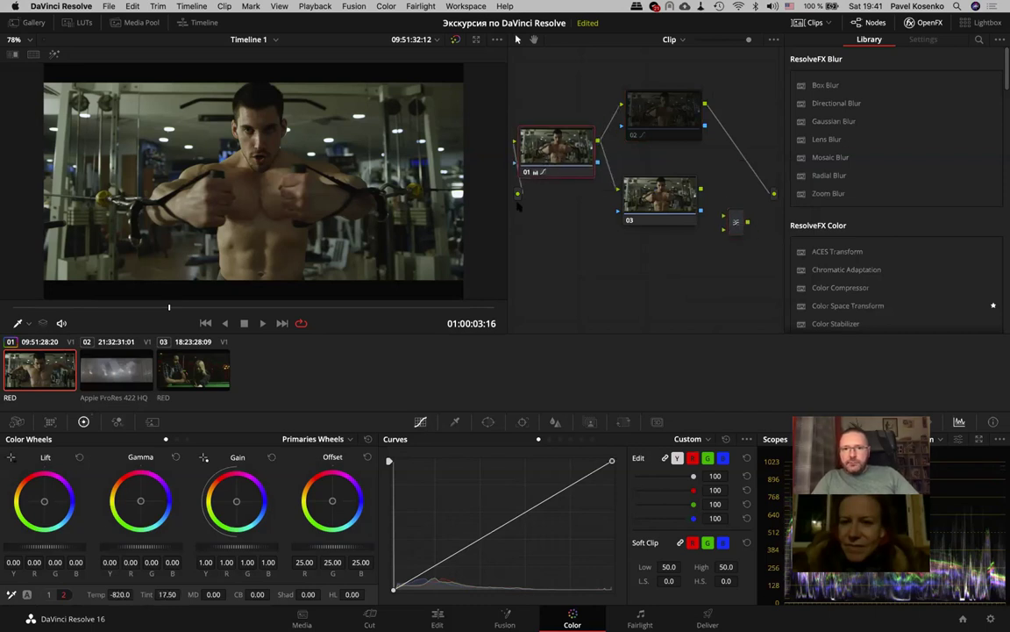
mouse_move(506, 208)
mouse_down()
mouse_move(436, 198)
mouse_move(487, 175)
mouse_up()
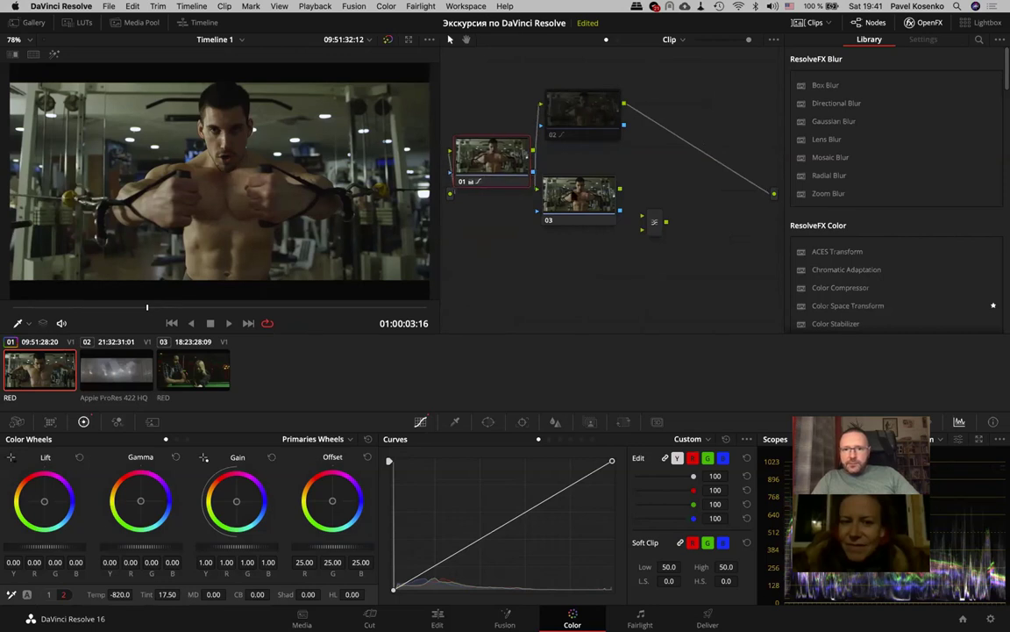
drag(573, 195, 585, 195)
drag(585, 105, 600, 105)
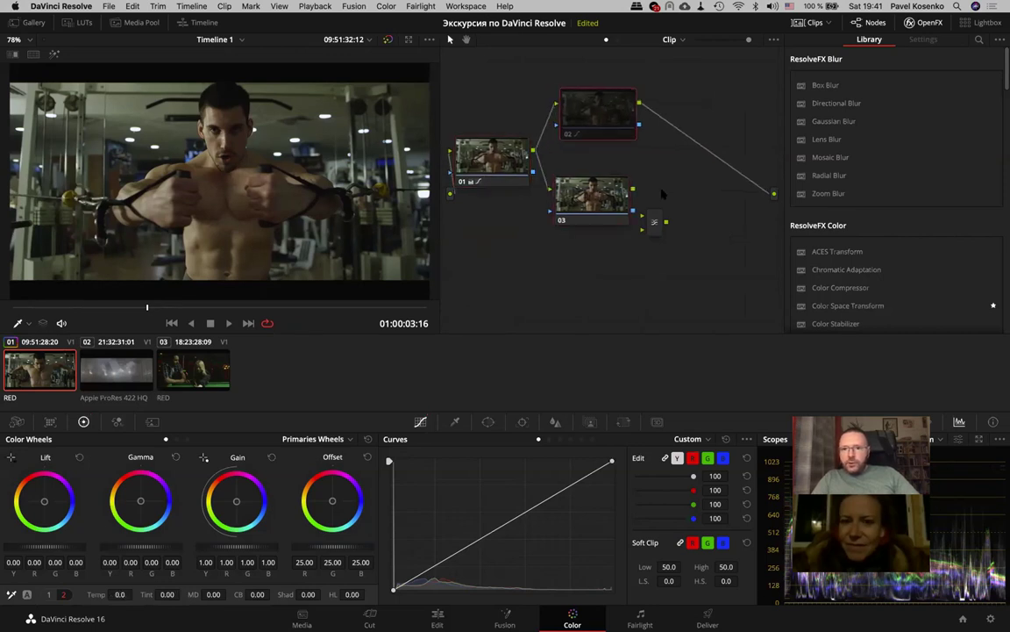
drag(655, 224, 666, 170)
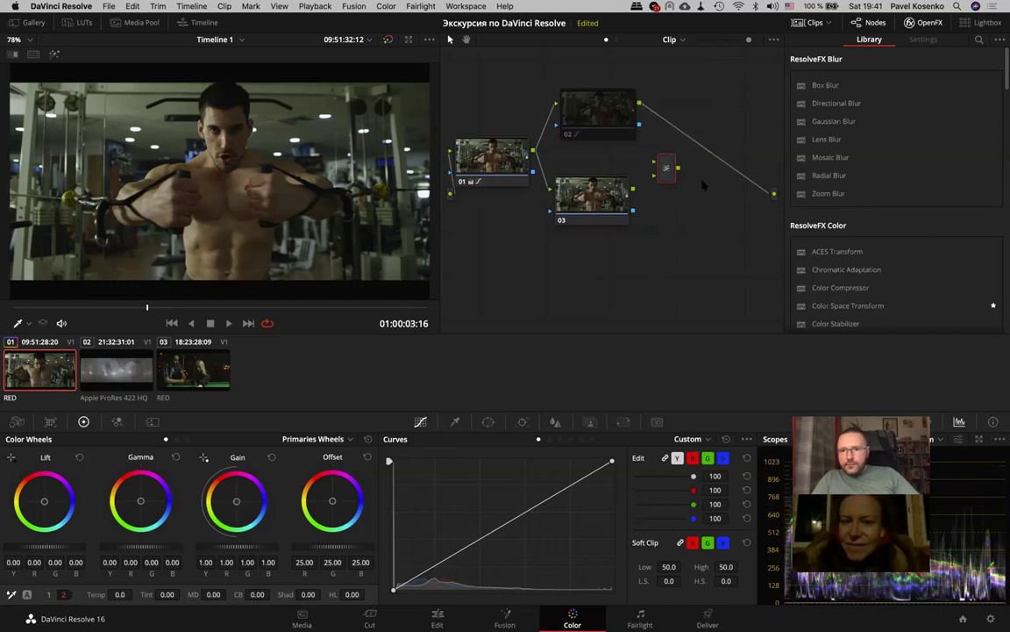
Route the mixer to the clip output and link nodes 02 and 03 into its inputs
drag(678, 168, 774, 193)
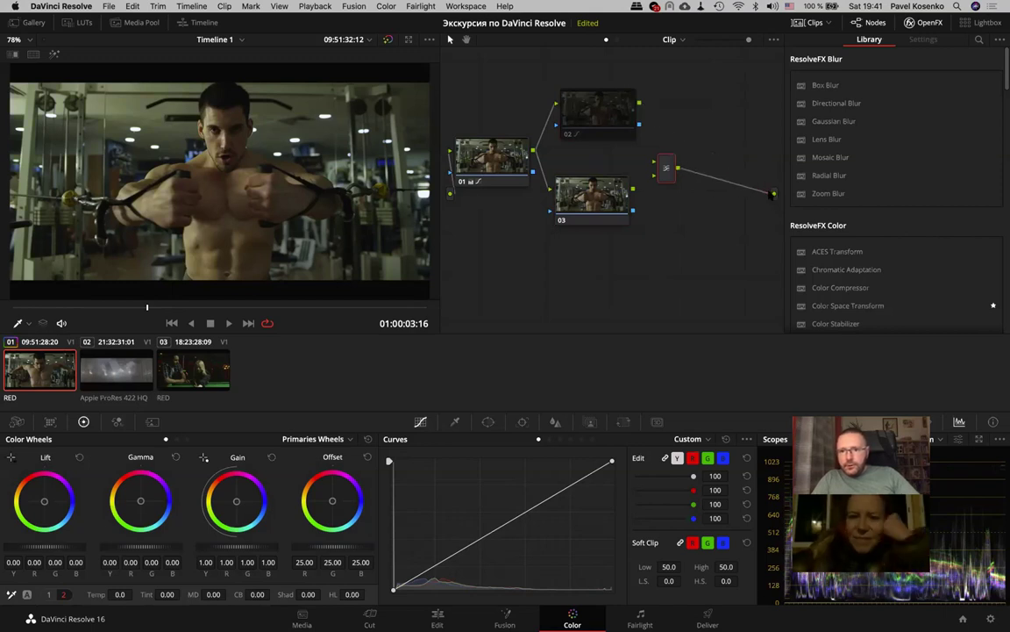
drag(667, 168, 707, 151)
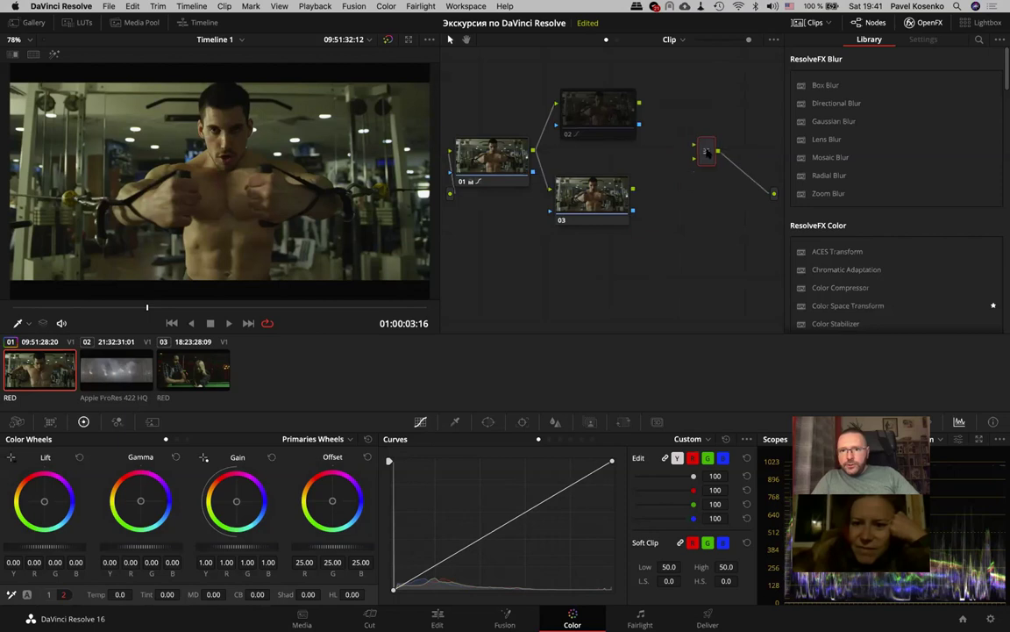
mouse_move(640, 104)
mouse_down()
mouse_move(696, 147)
mouse_move(677, 134)
mouse_up()
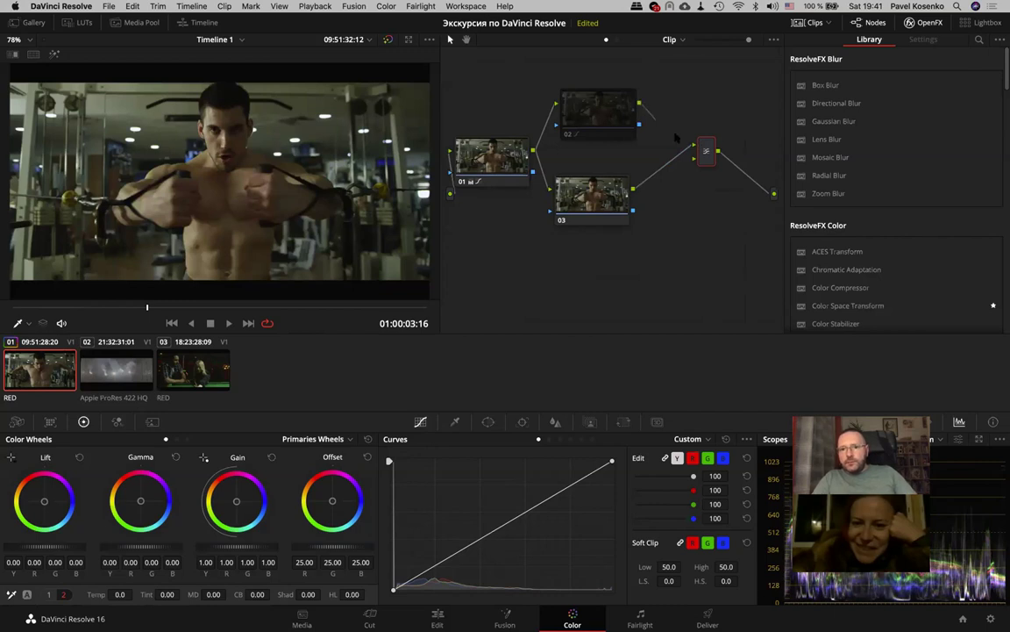
drag(677, 137, 699, 148)
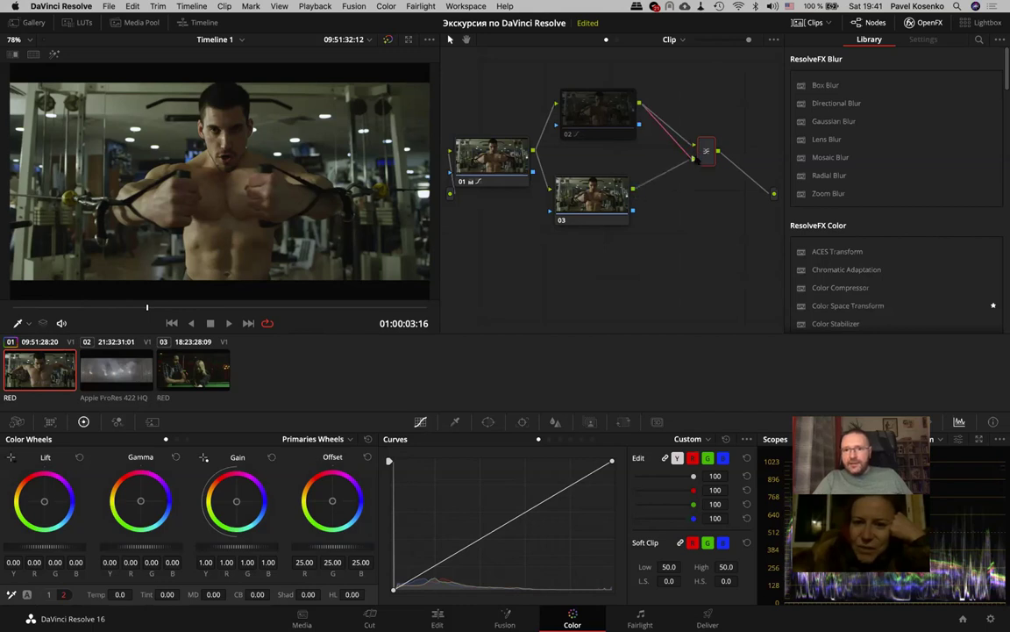
drag(635, 189, 699, 151)
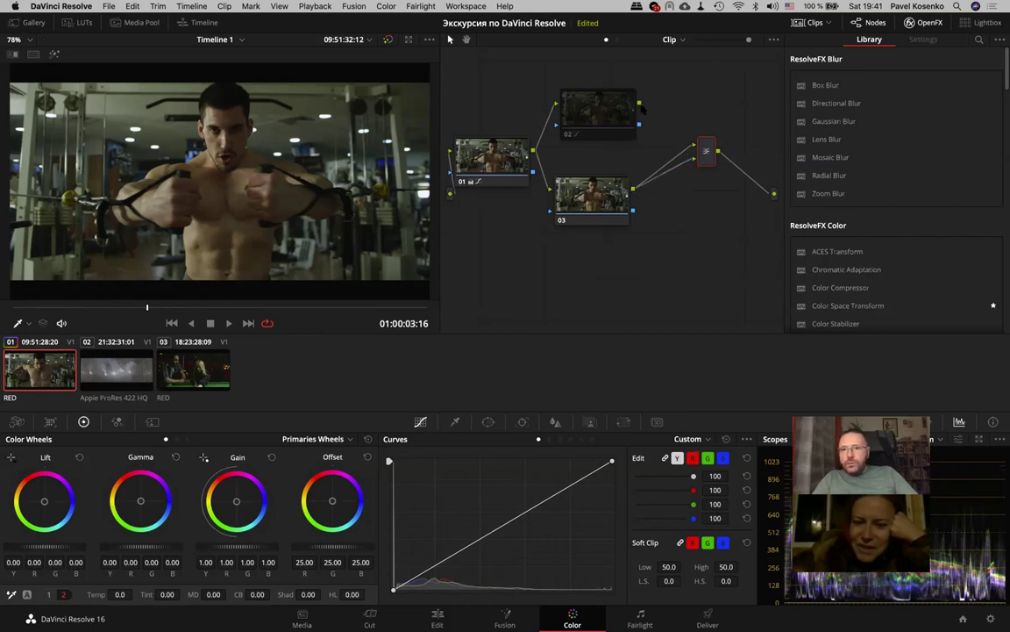
drag(640, 103, 702, 151)
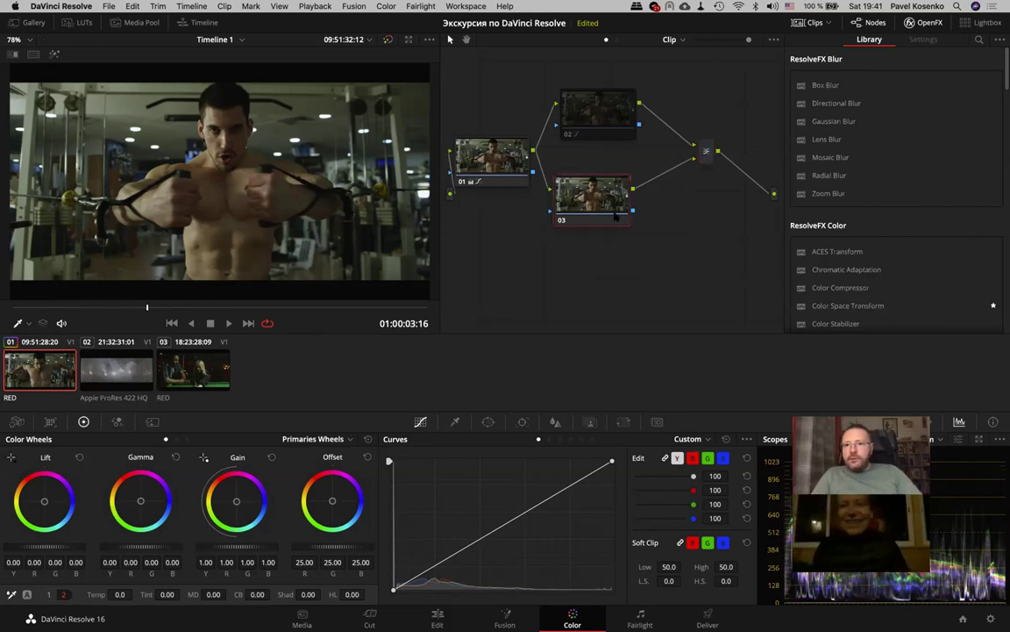
Nudge nodes 01, 02 and 03 so the parallel branches sit evenly before the mixer
drag(600, 208, 613, 221)
drag(599, 112, 605, 116)
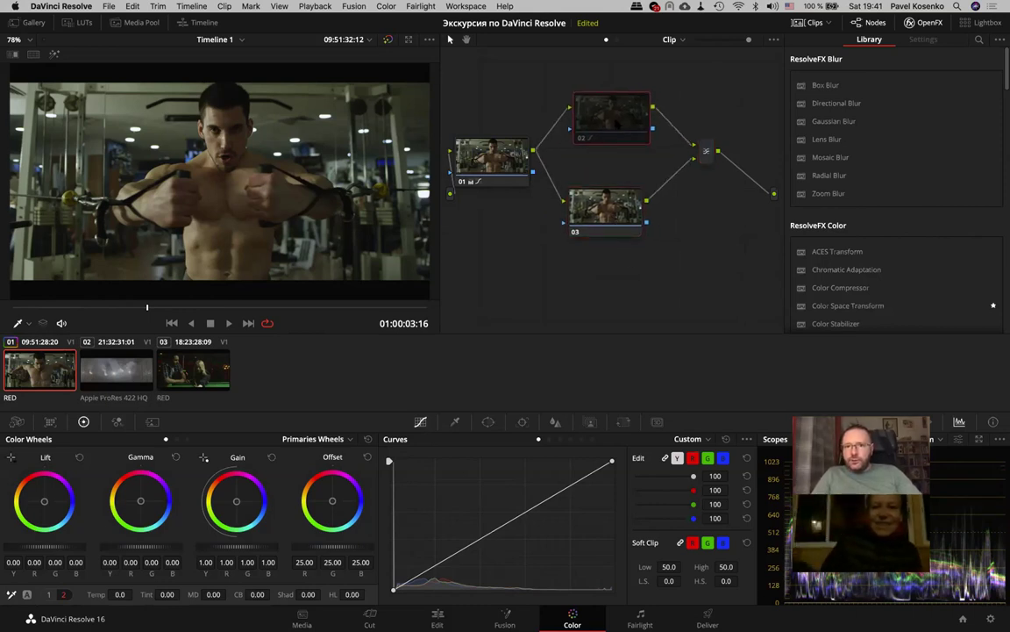
click(605, 208)
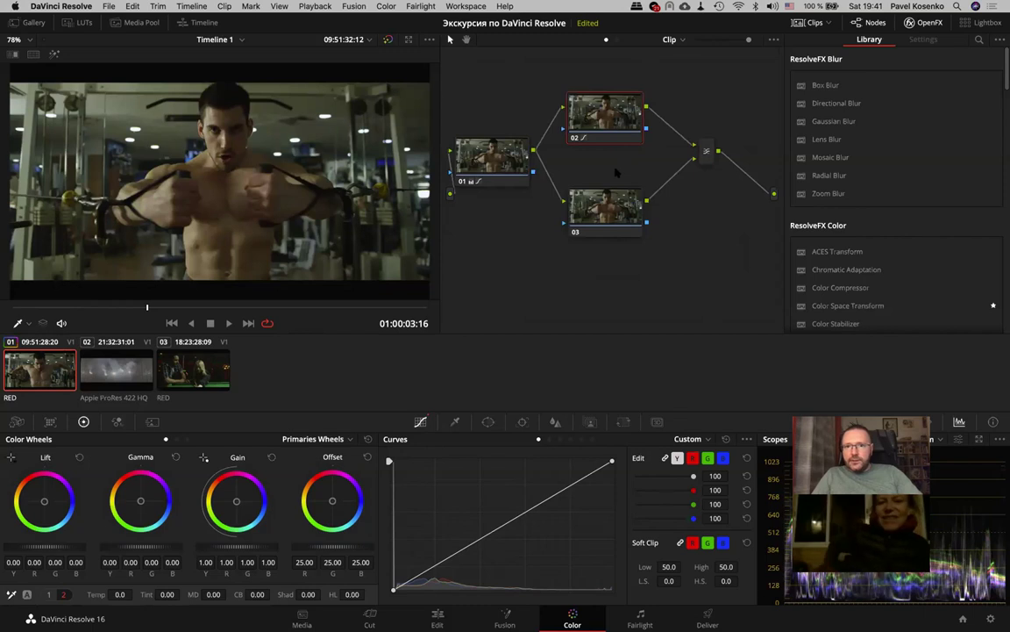
drag(593, 72, 647, 280)
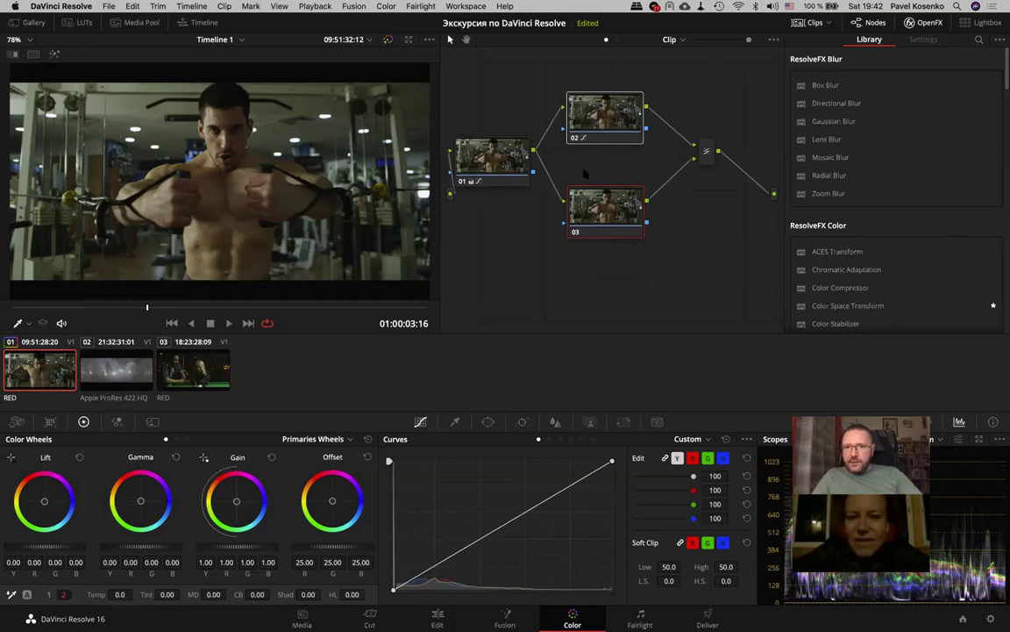
drag(491, 155, 507, 161)
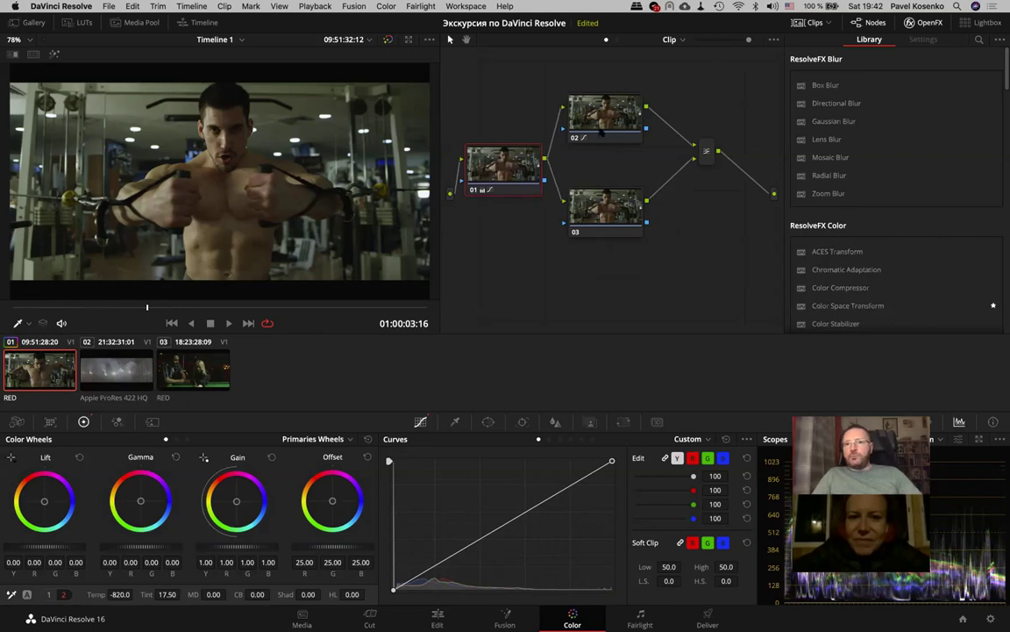
drag(605, 115, 613, 117)
drag(605, 206, 610, 206)
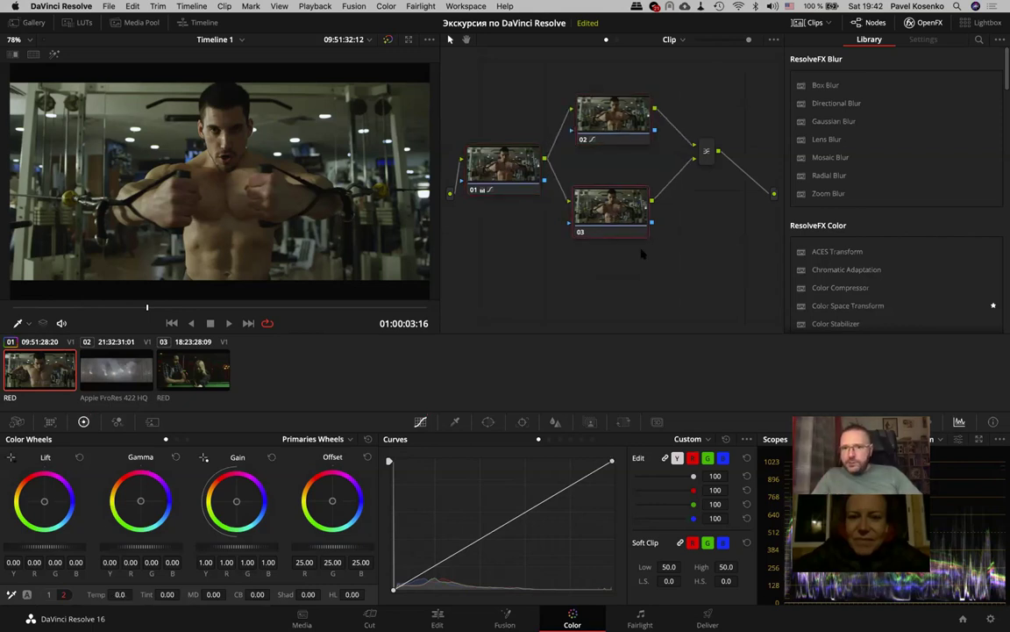
drag(630, 221, 634, 227)
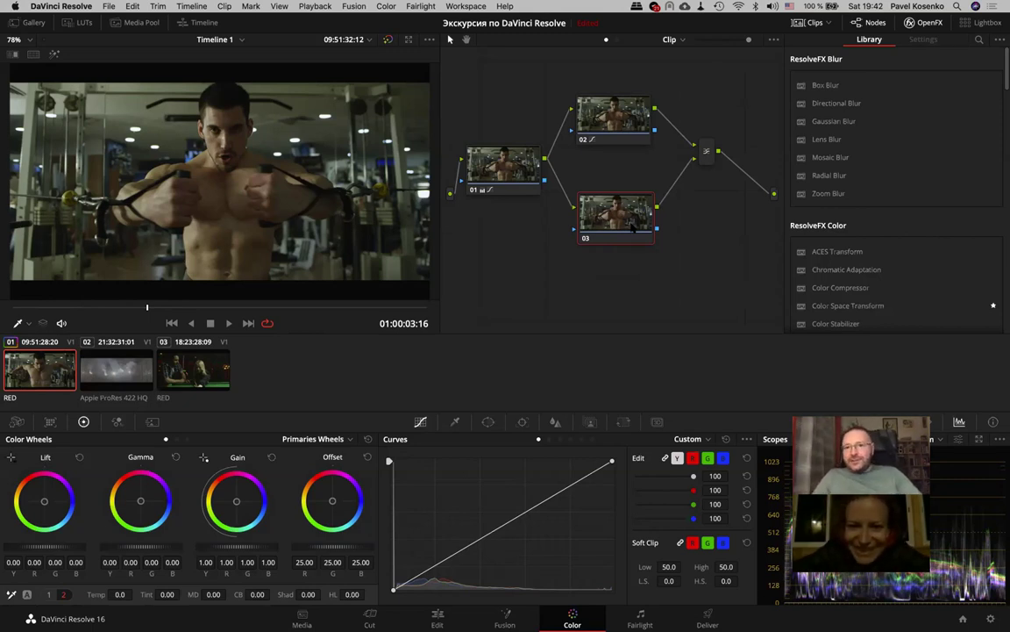
Delete nodes 02, 03 and the mixer, reposition node 01, and add serial node 02 with Option+S
drag(572, 91, 712, 285)
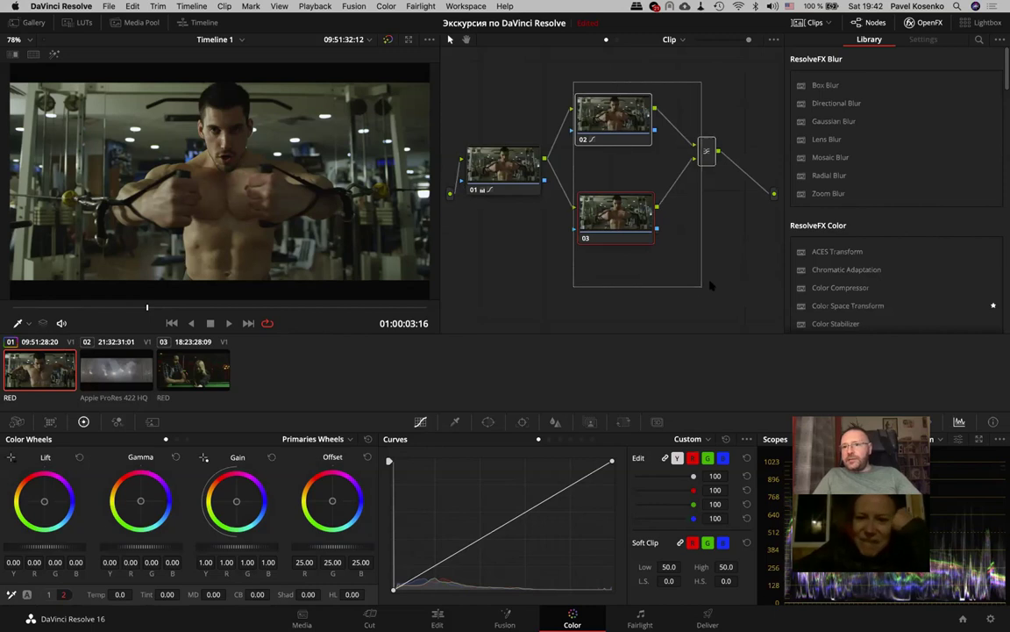
key(Delete)
drag(524, 173, 550, 151)
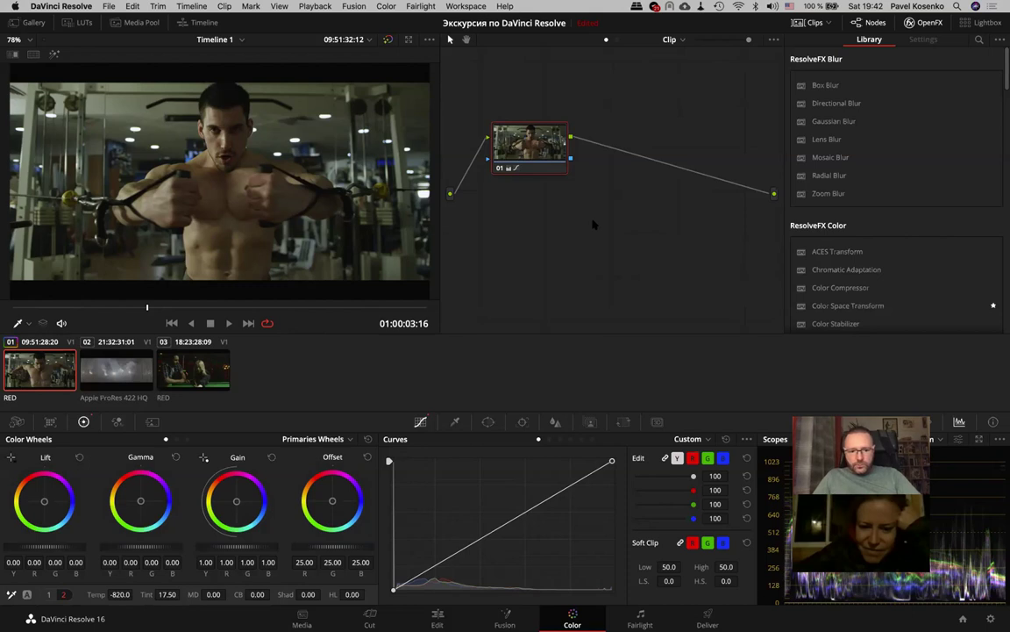
key(alt+s)
Apply Dehancer Pro 3.0.1 to node 02, keep its Source at Rec.709, then delete node 02
scroll(897, 280, down, 10)
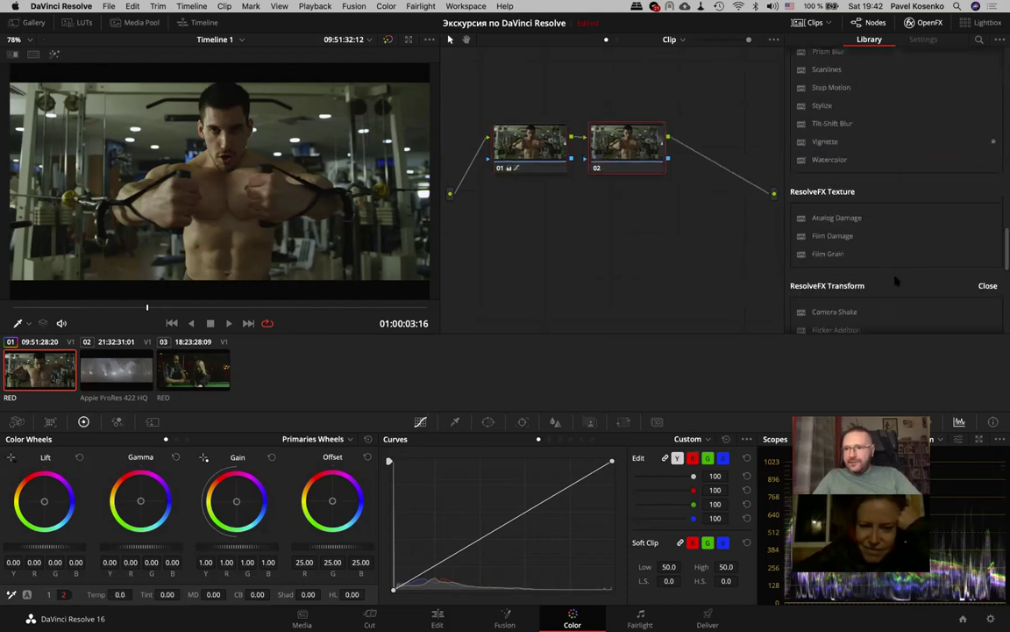
scroll(897, 280, down, 10)
scroll(886, 219, down, 2)
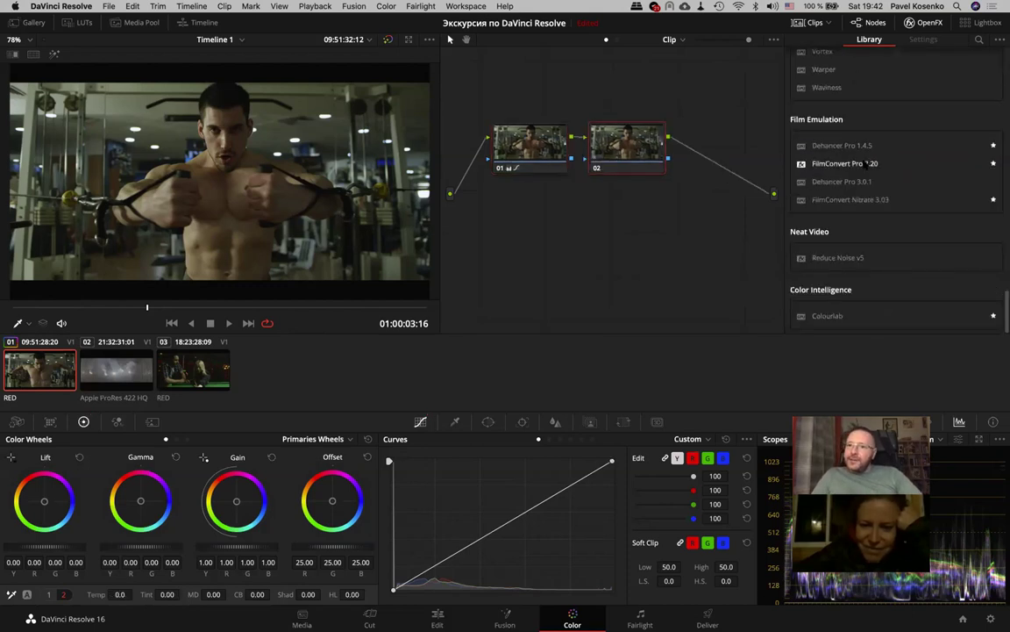
click(842, 182)
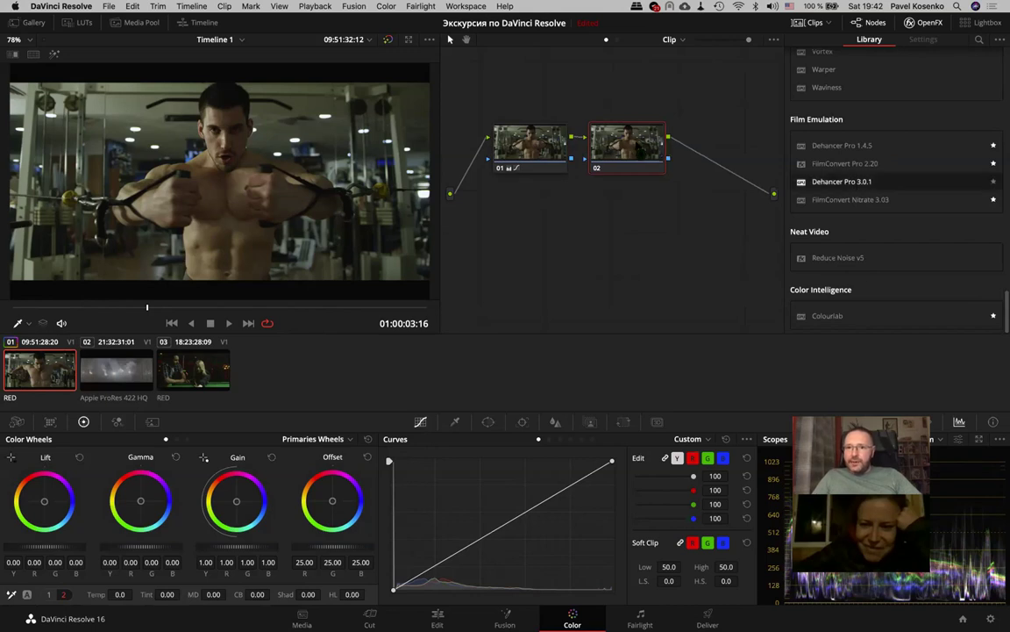
drag(842, 181, 627, 145)
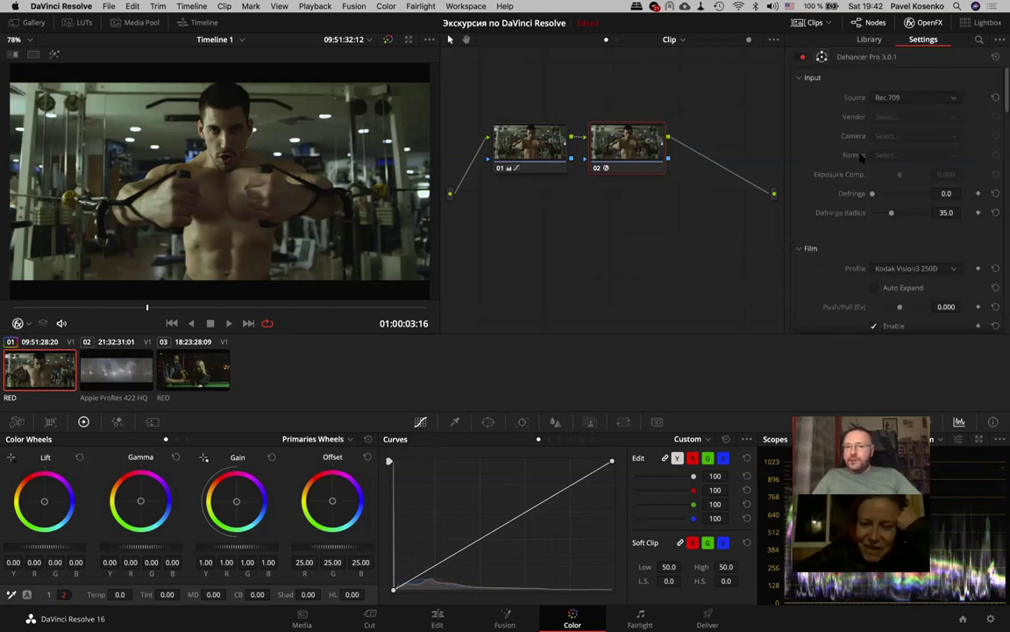
click(932, 98)
click(887, 112)
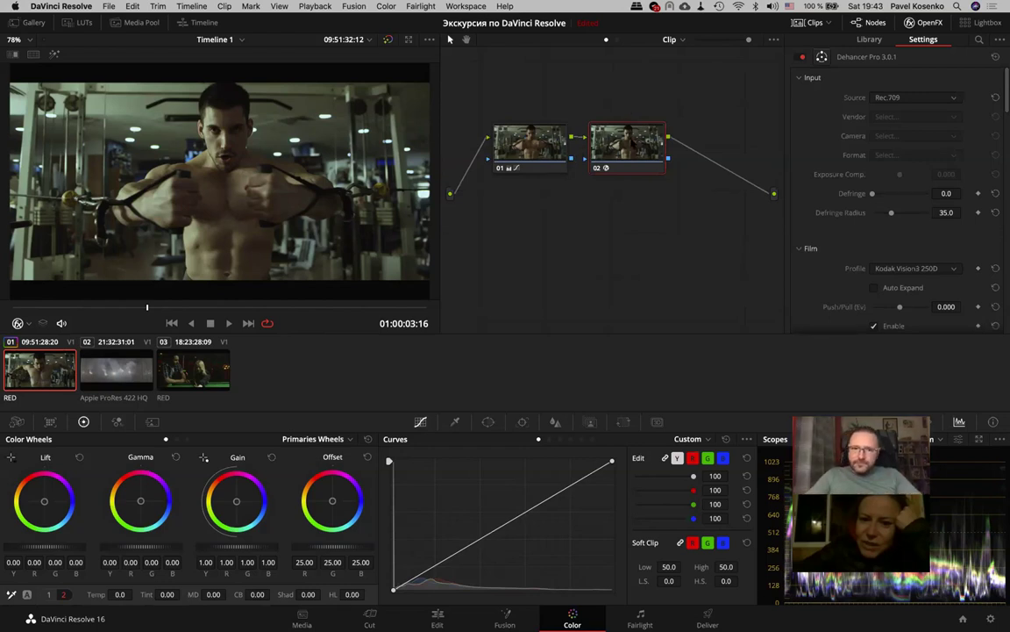
key(Delete)
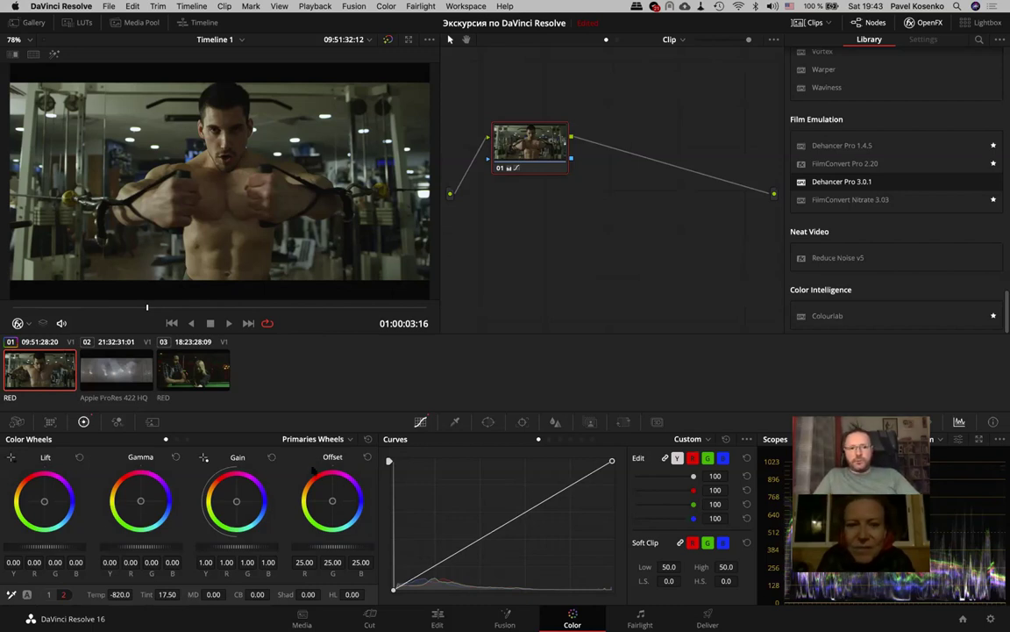
Paste the gym clip's Temp -820, Tint 17.50 grade onto smoke clip 02
click(119, 372)
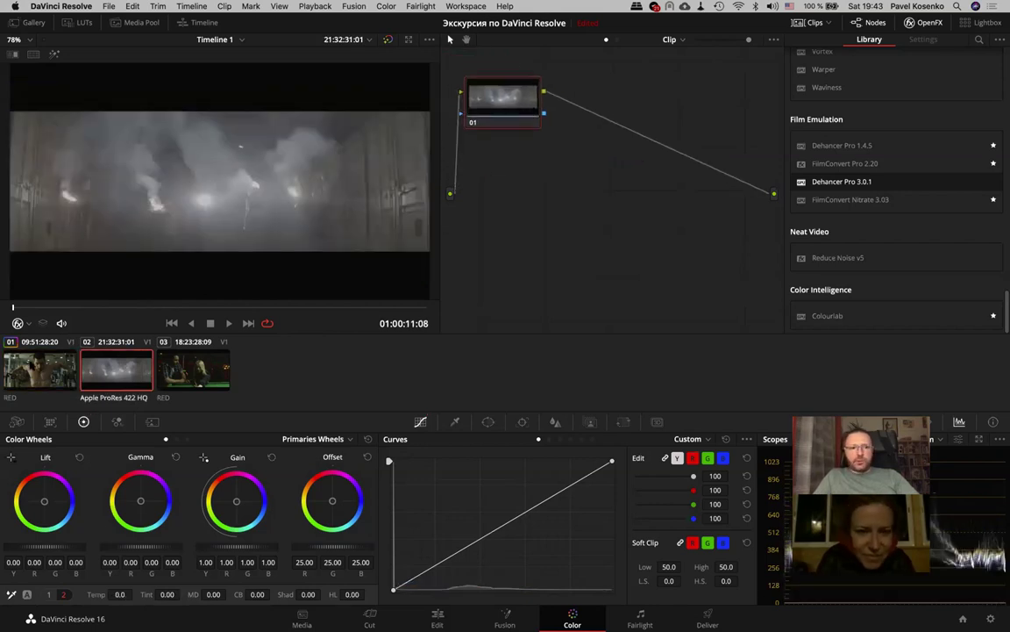
click(40, 371)
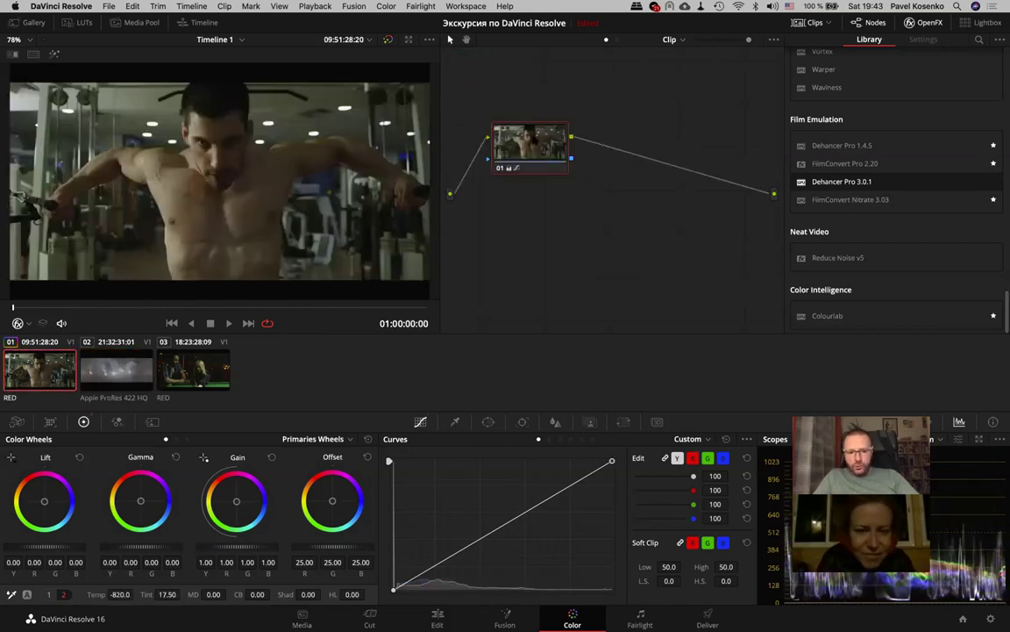
click(114, 363)
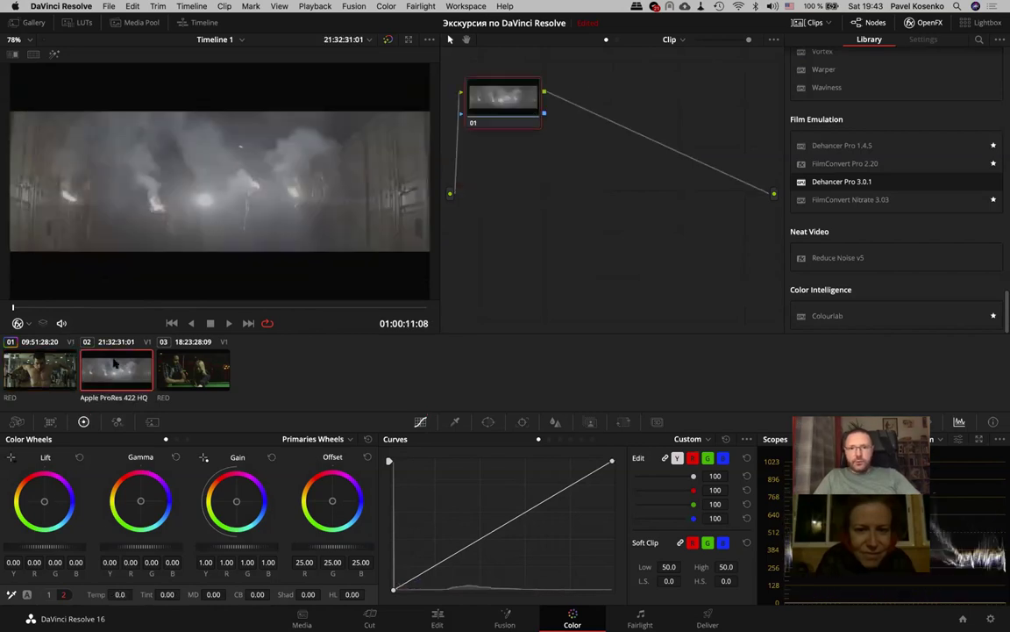
key(ctrl+v)
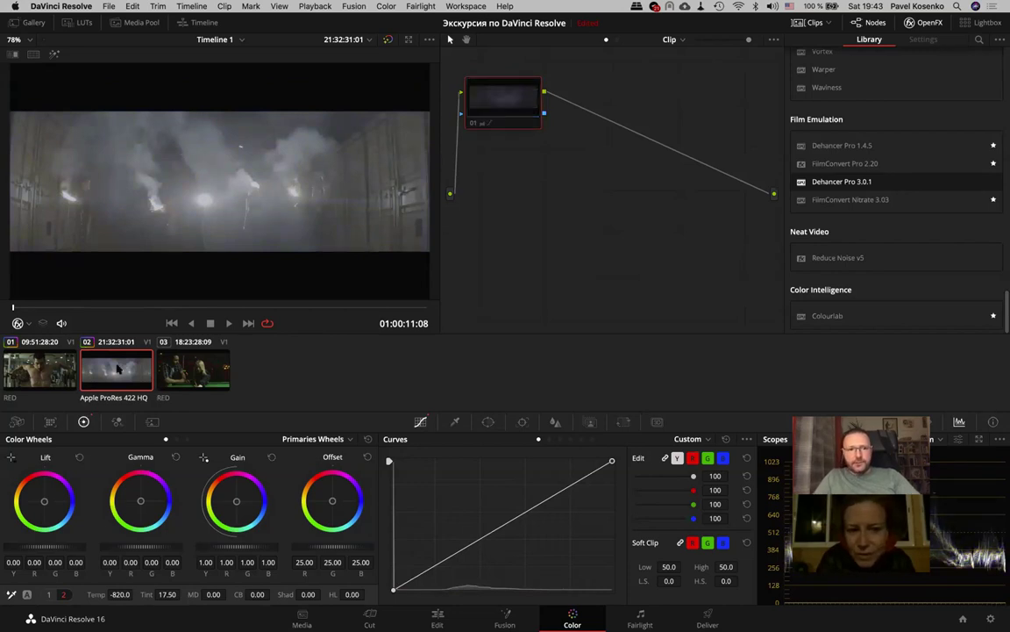
Check node 01's options on gym clip 01, then select pool-table clip 03
click(42, 343)
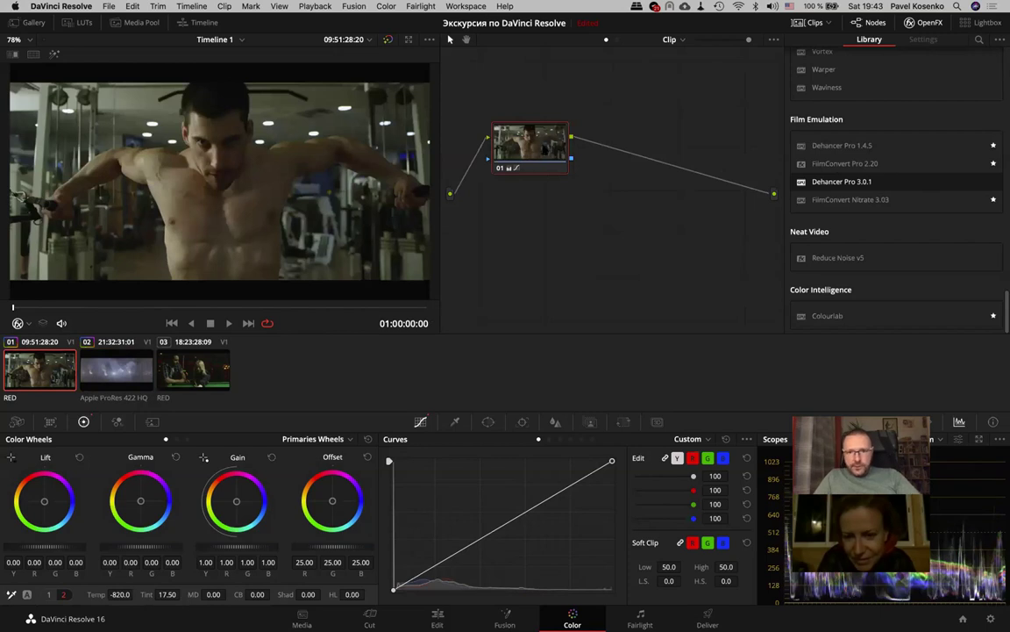
right_click(554, 142)
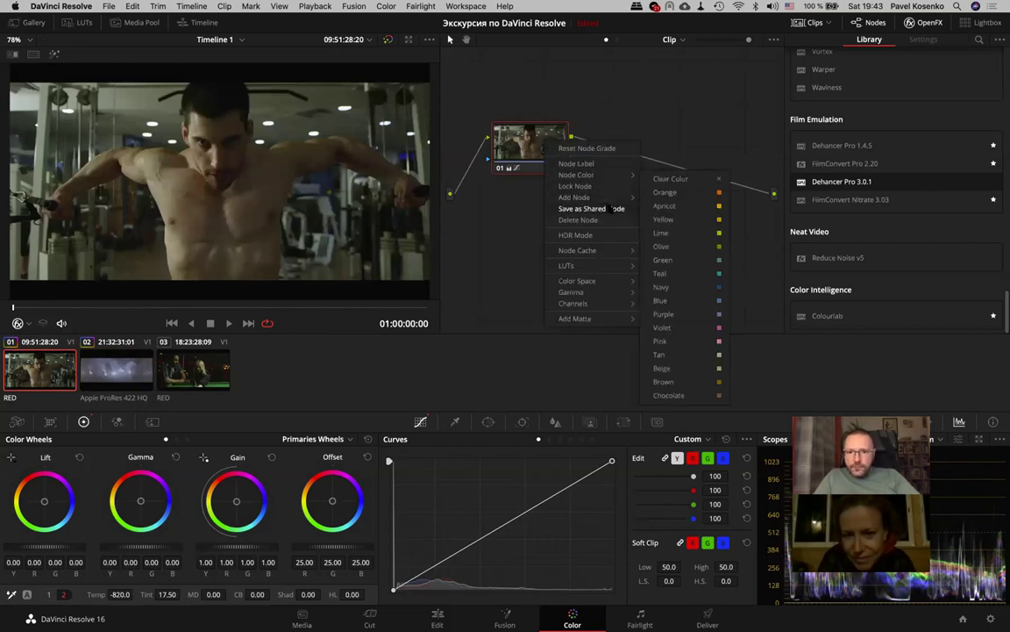
mouse_move(596, 250)
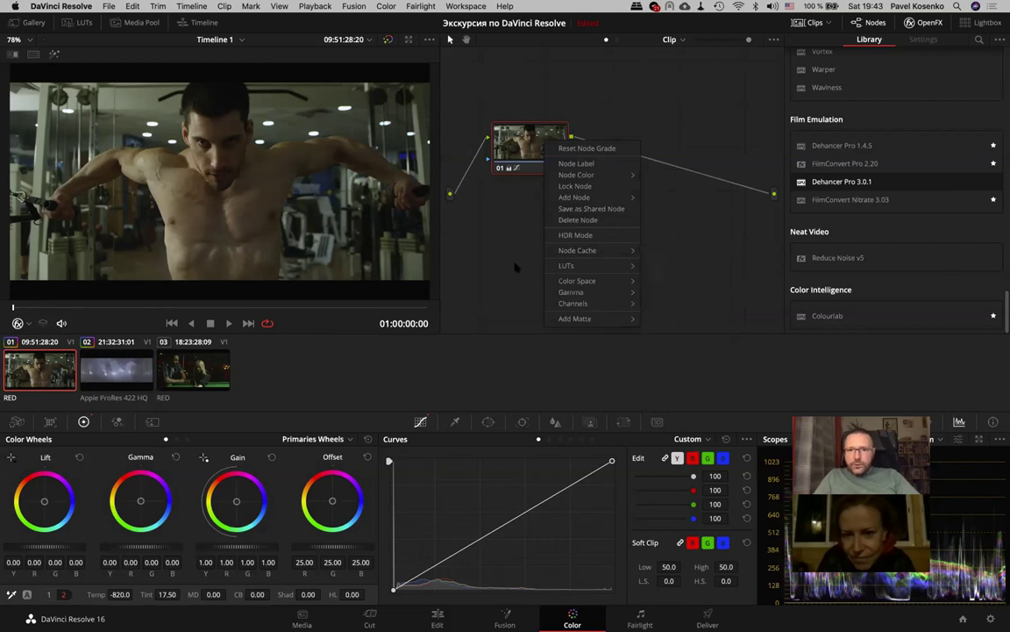
click(540, 163)
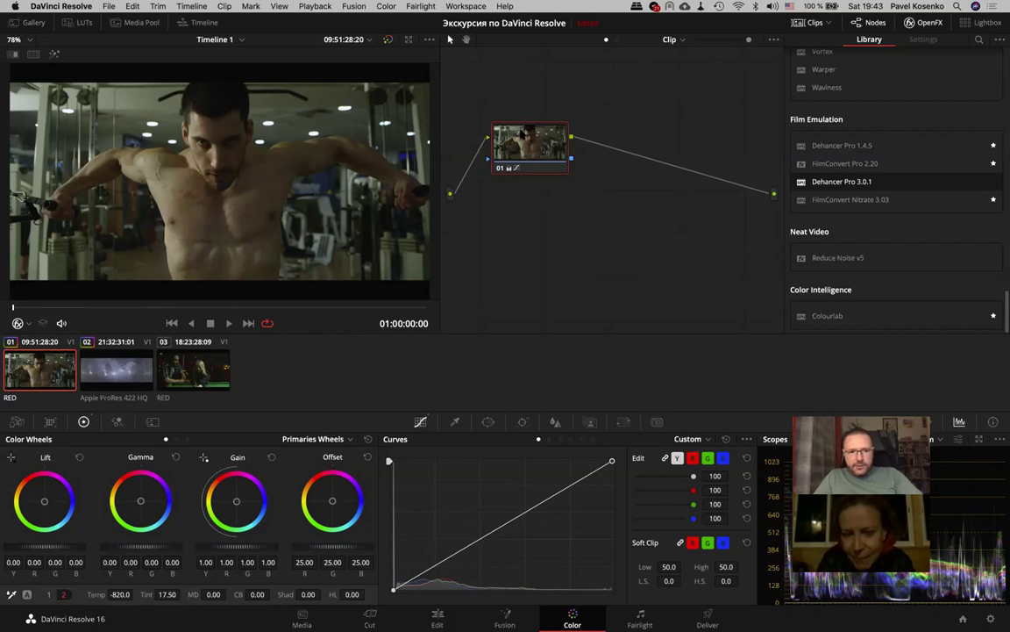
click(182, 346)
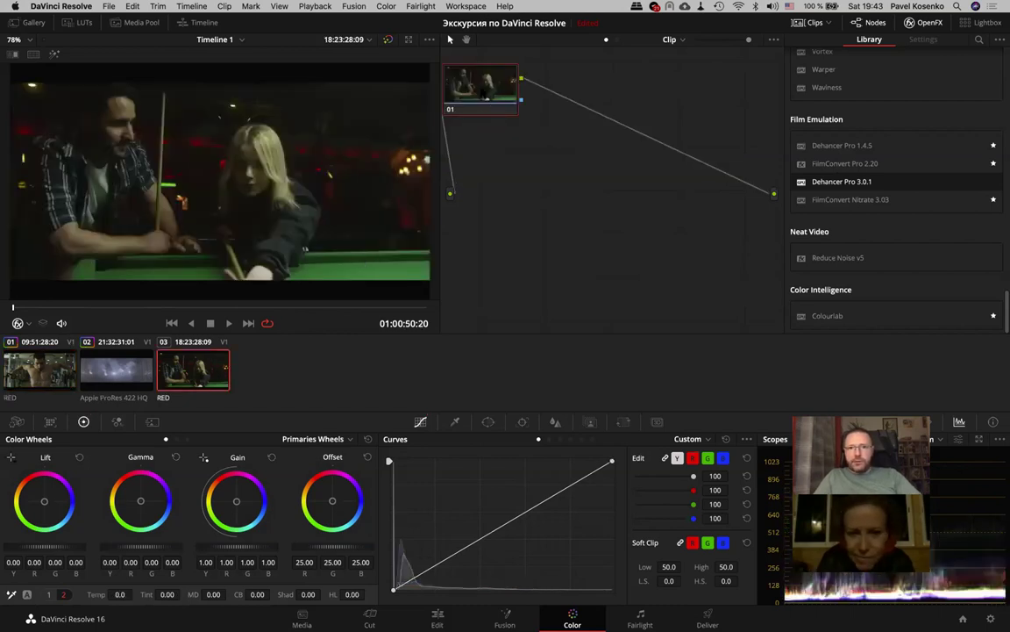
Paste the Temp -820 grade onto pool-table clip 03 and return to gym clip 01
drag(482, 88, 514, 121)
key(ctrl+v)
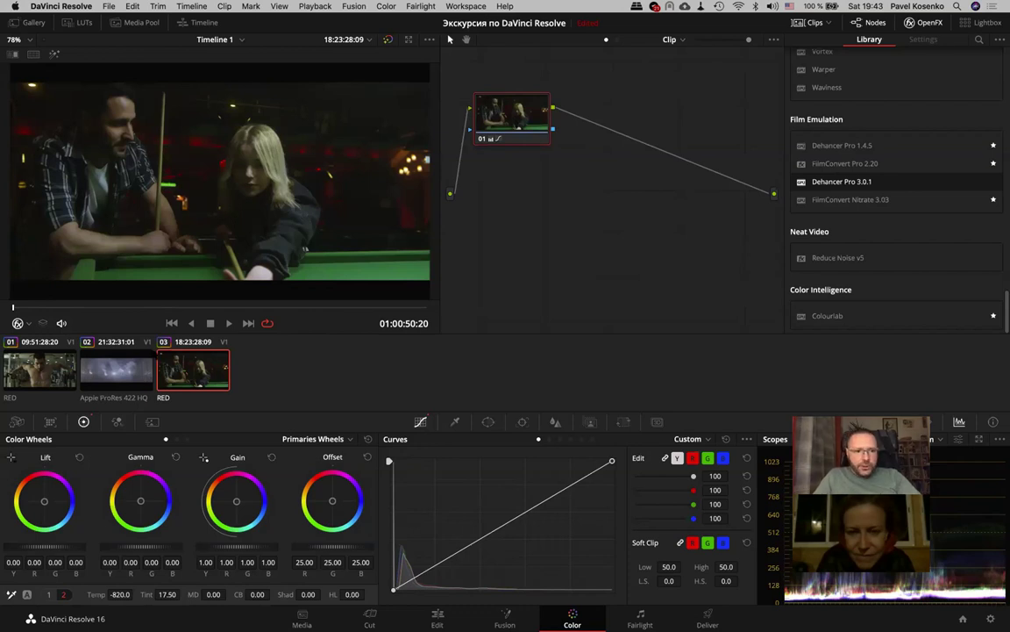
click(40, 368)
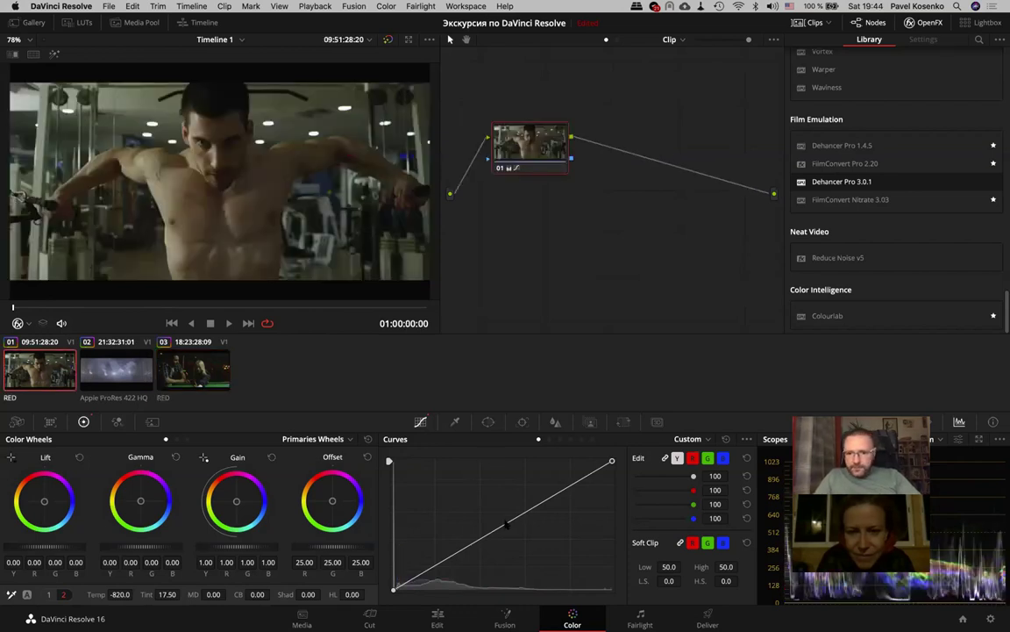
Raise the gym clip's Lift to 0.07 and bypass node 01 briefly to compare
drag(531, 145, 548, 153)
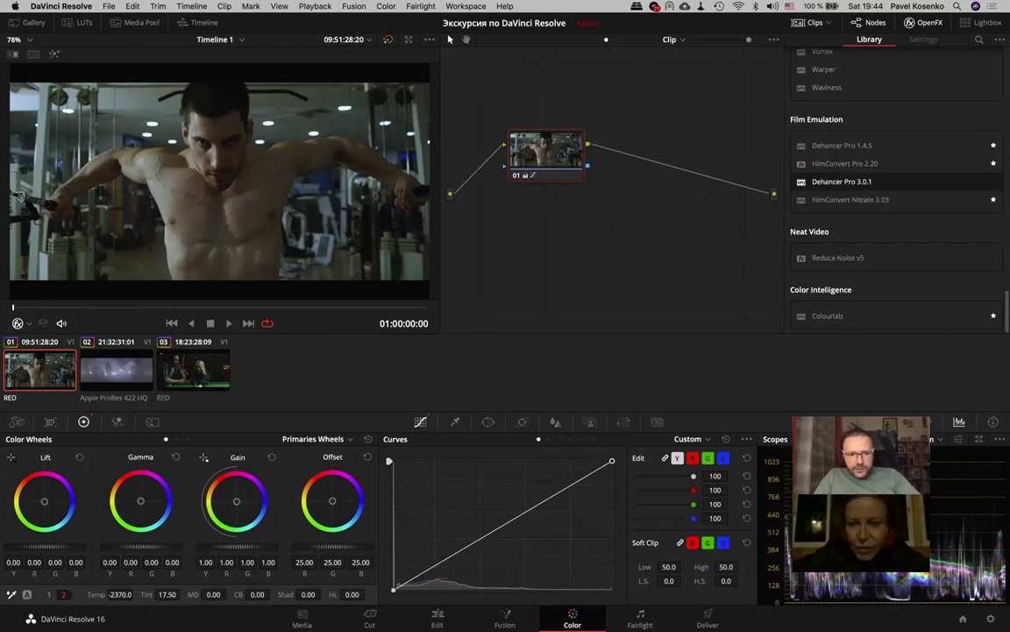
drag(44, 545, 70, 546)
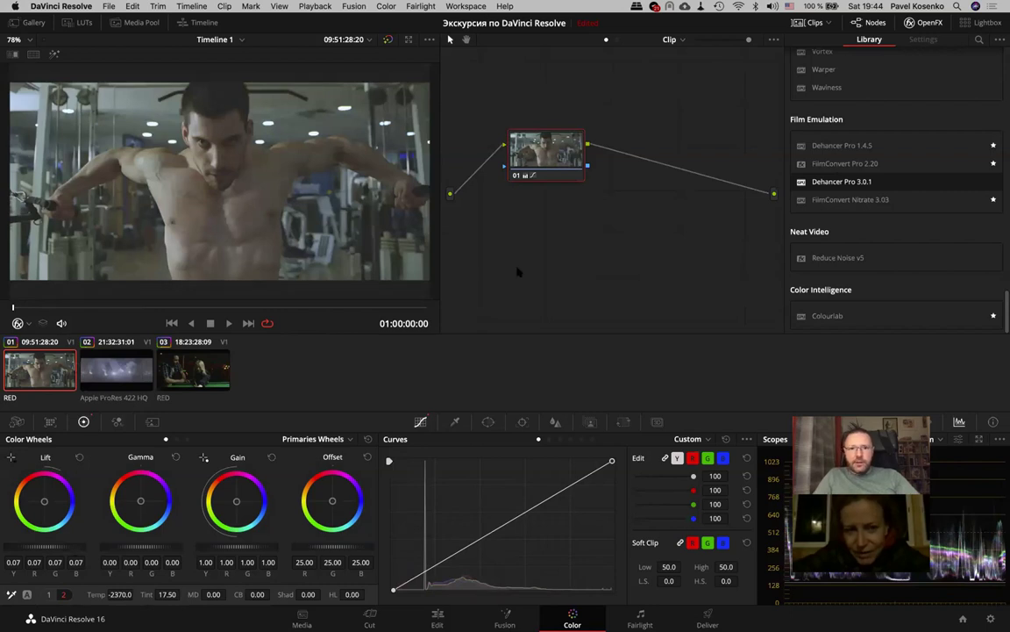
key(ctrl+d)
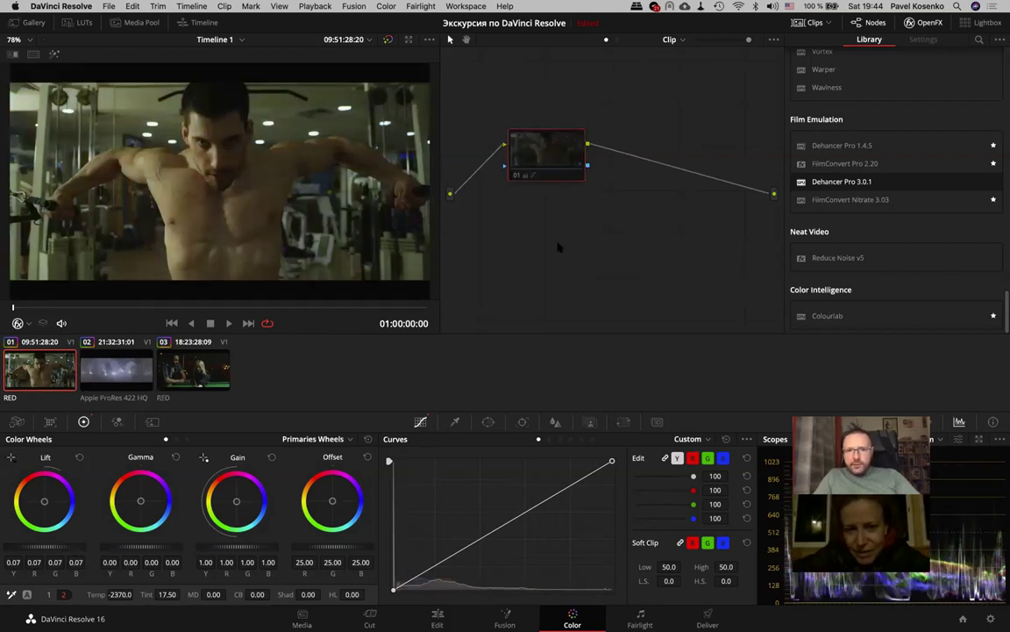
key(ctrl+d)
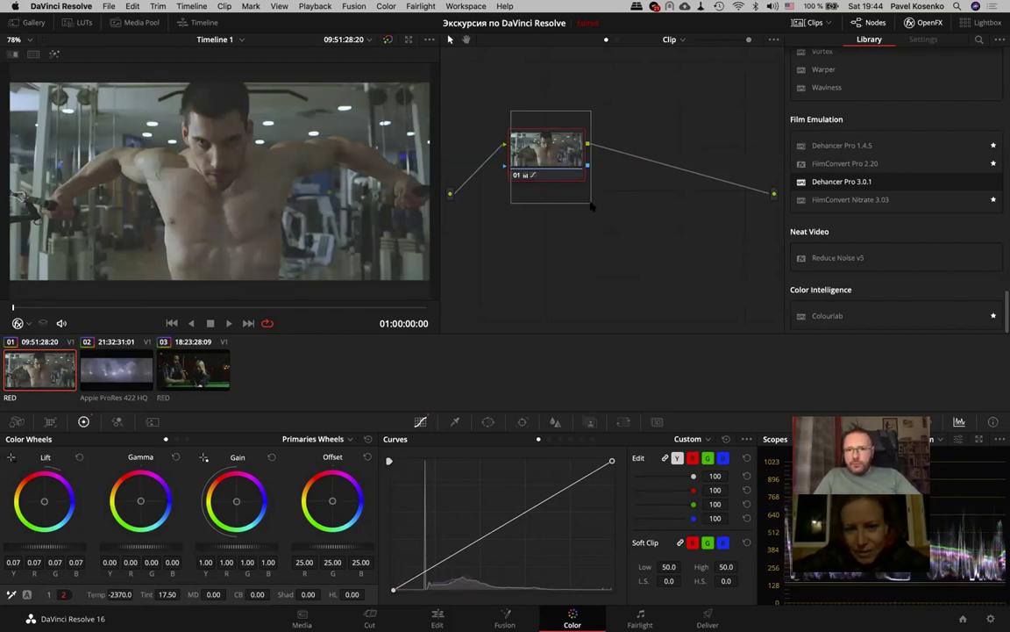
mouse_move(567, 156)
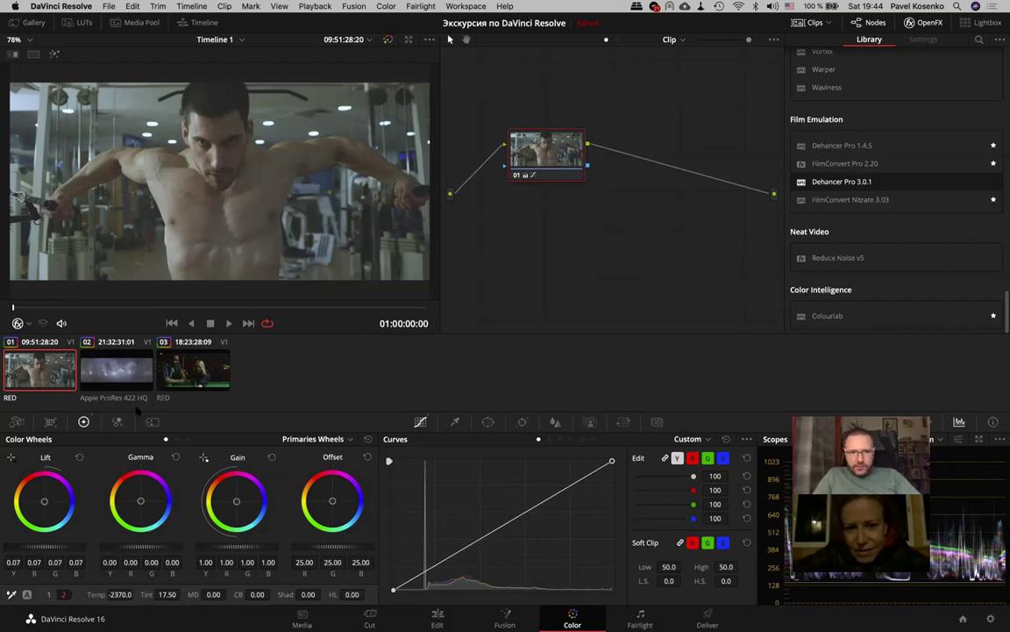
Add serial node 02 to pool-table clip 03 and apply gym clip 01's grade to it
click(193, 369)
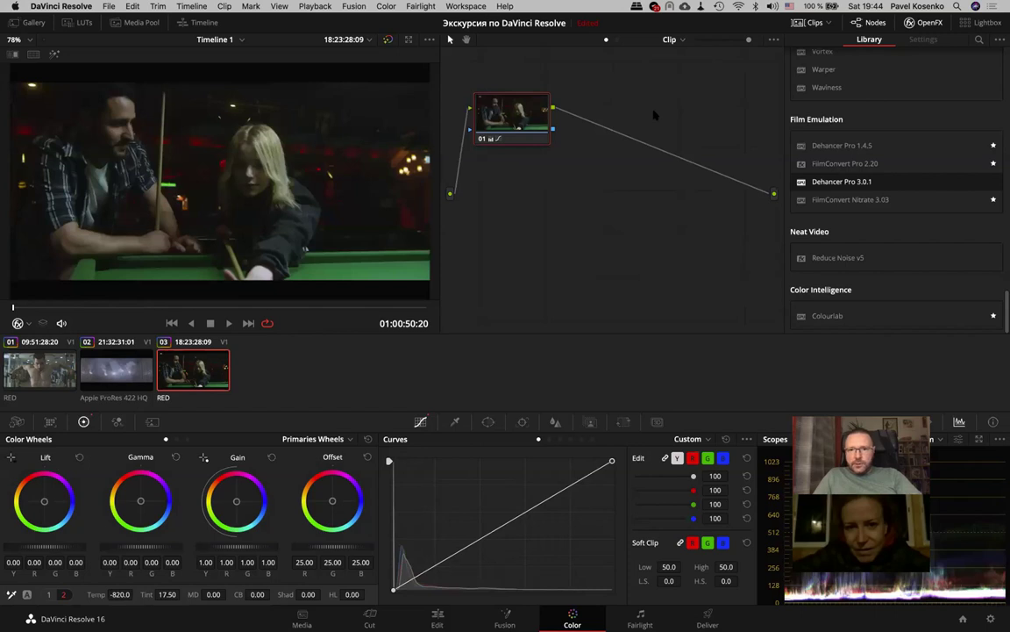
key(alt+s)
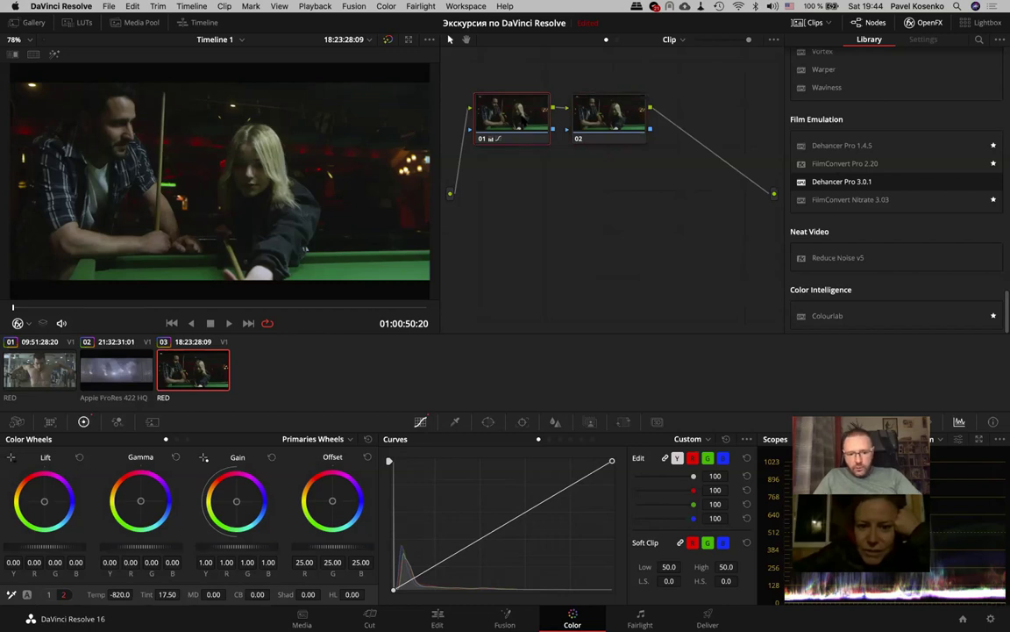
click(523, 121)
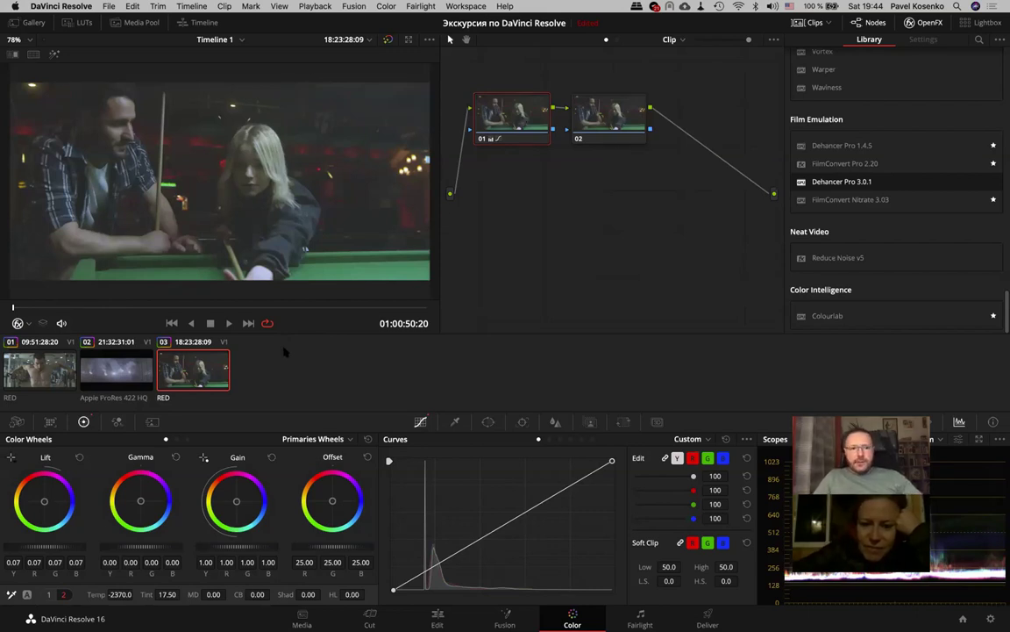
Compare clip 03 against gym clip 01 using the split-screen wipe, then turn the wipe off
click(50, 376)
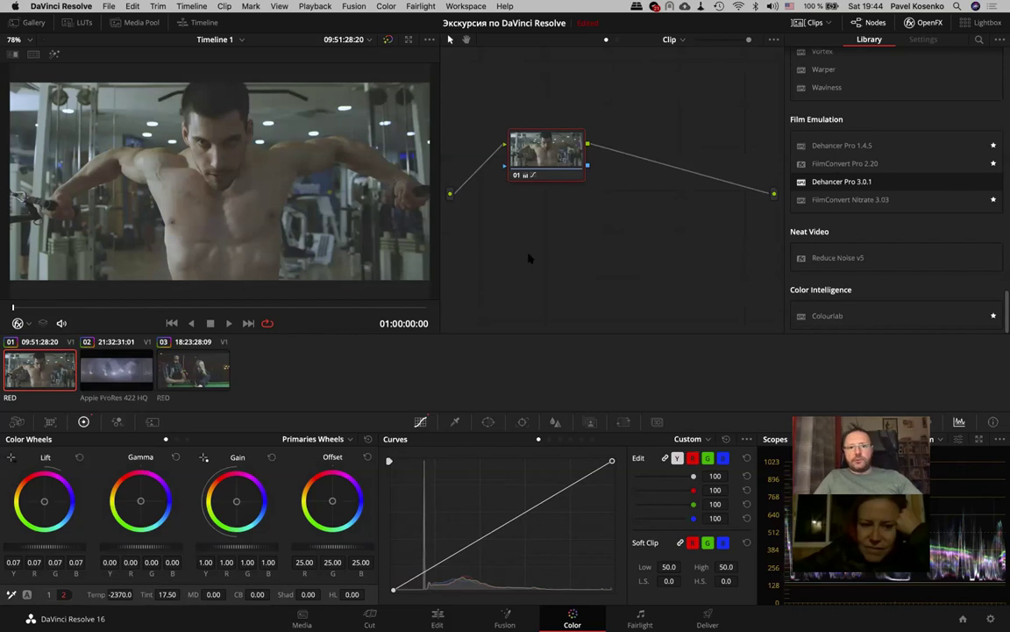
click(195, 368)
key(super+w)
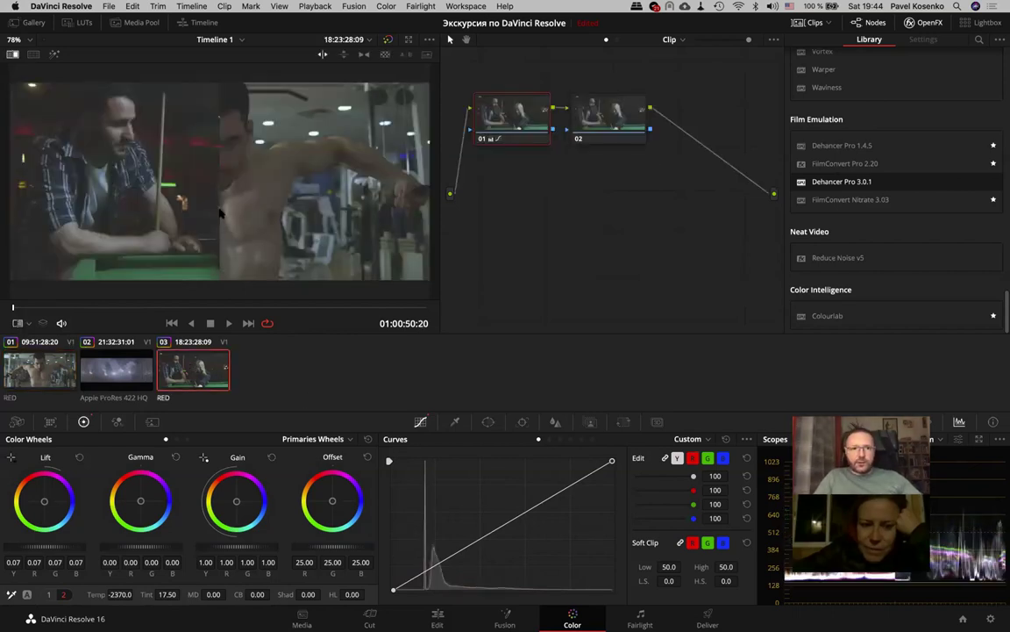
drag(226, 208, 210, 221)
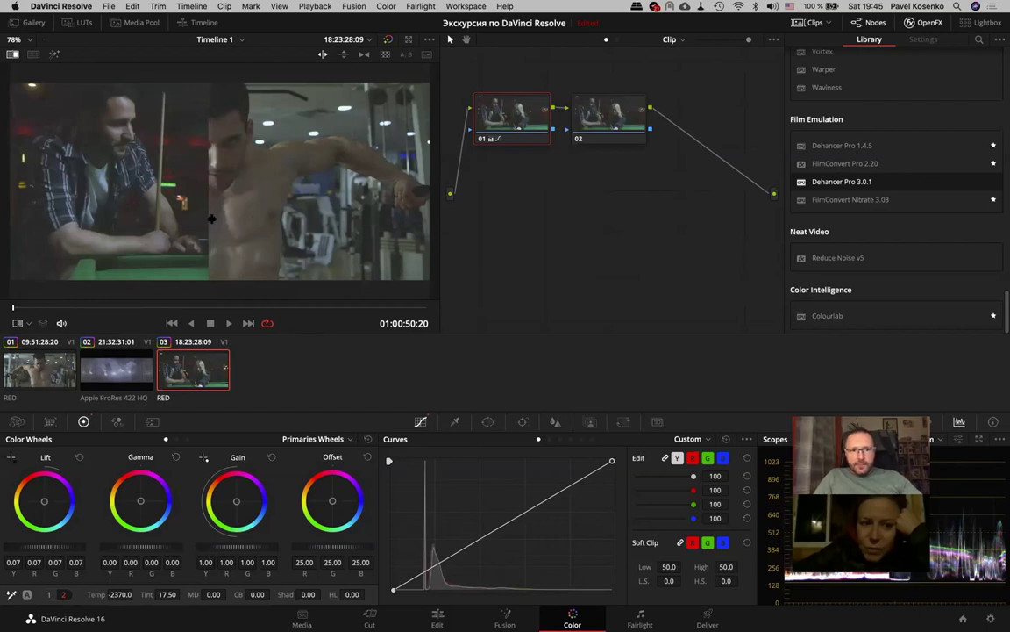
key(super+w)
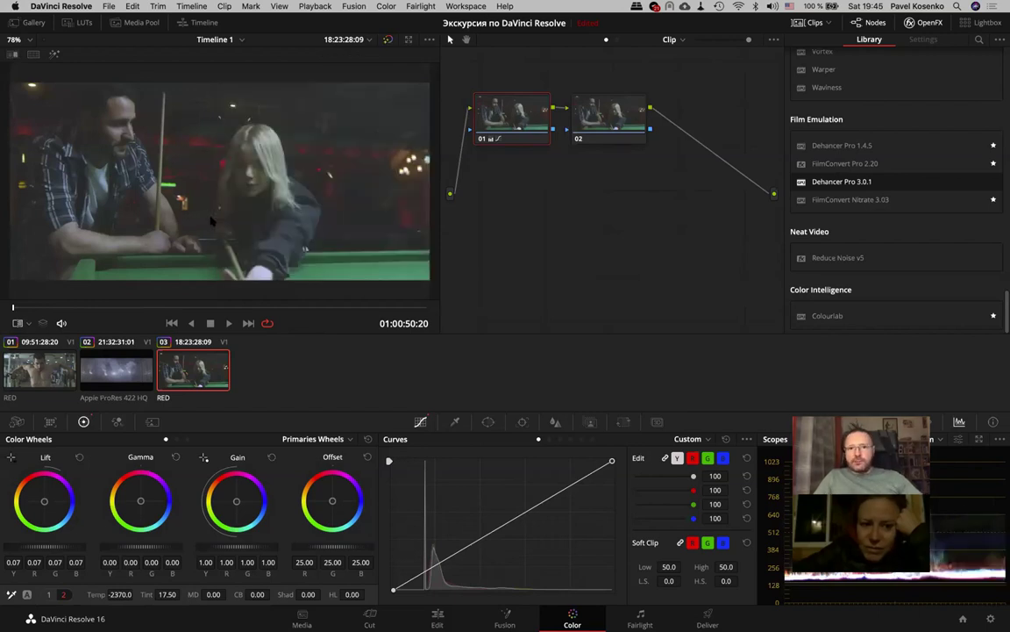
Select gym clip 01 and toggle the OpenFX panel on the Color page
click(40, 369)
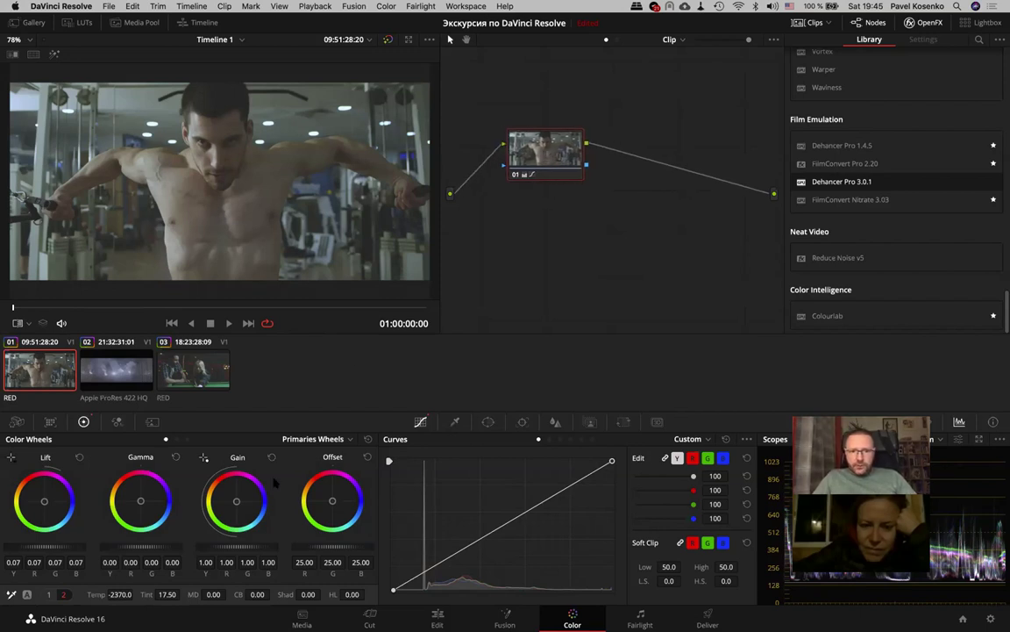
scroll(894, 176, up, 15)
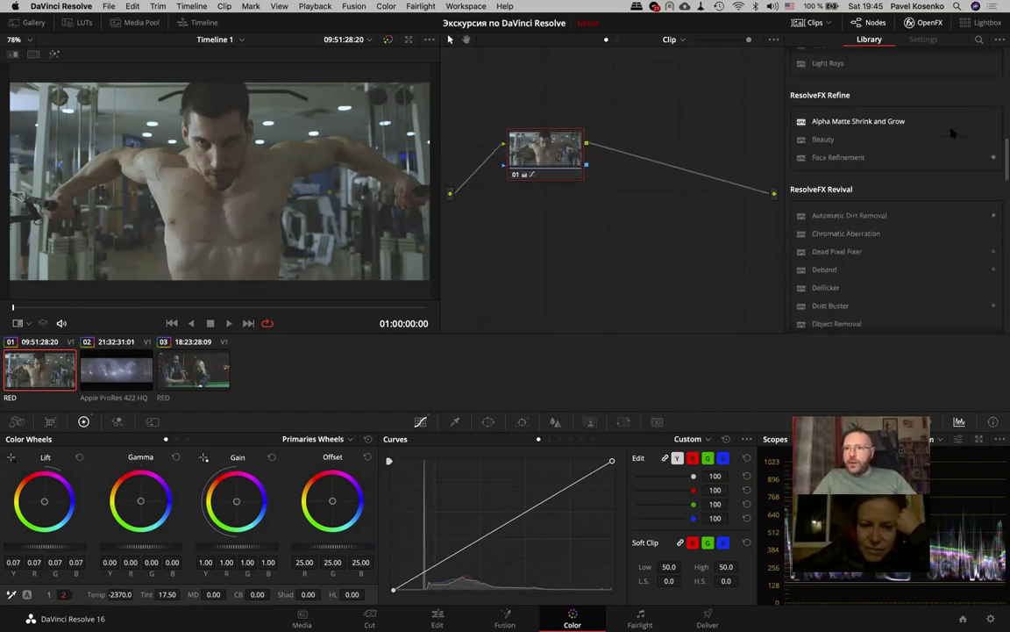
click(924, 22)
click(924, 22)
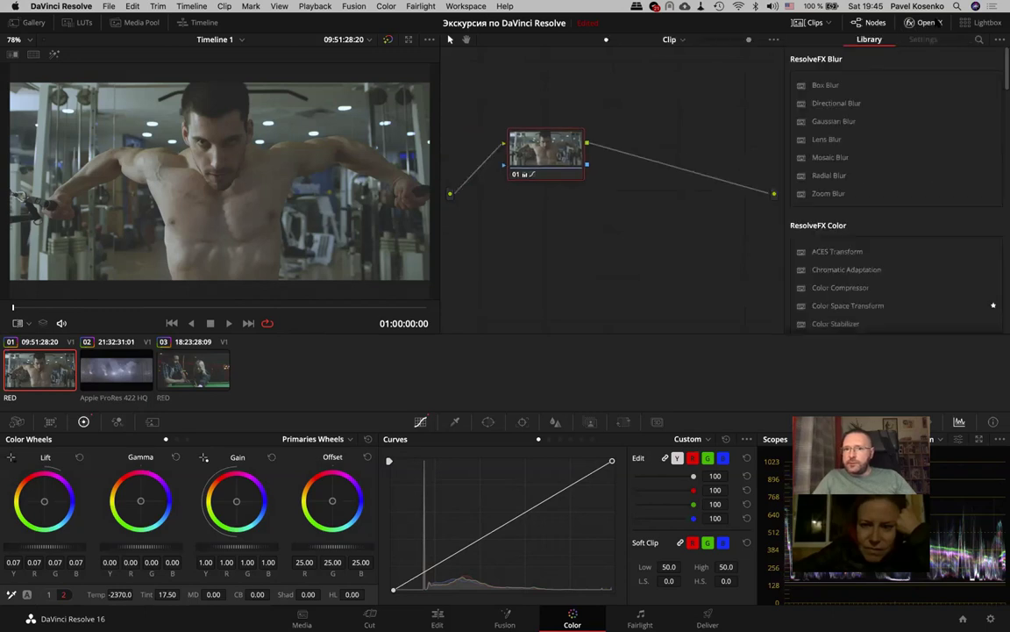
Scroll through the OpenFX Library list of available effects
scroll(843, 88, down, 5)
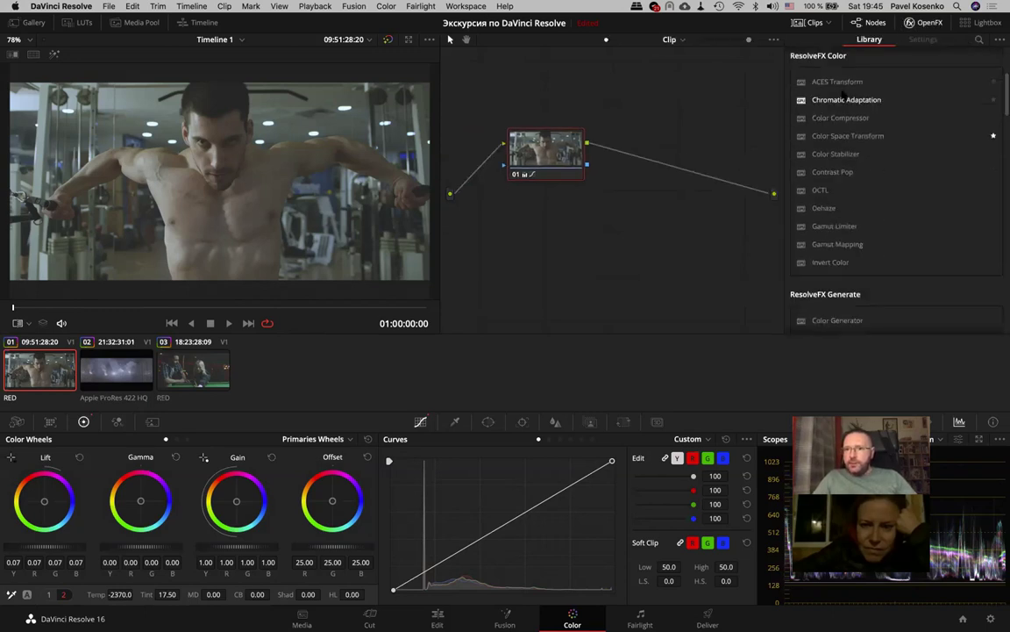
scroll(842, 93, up, 2)
scroll(844, 93, up, 3)
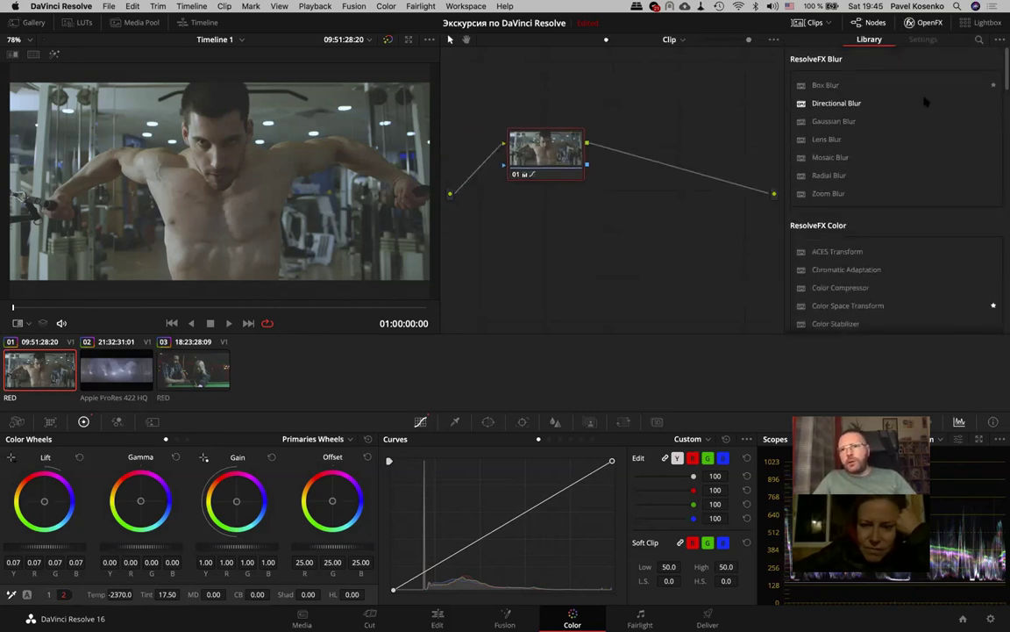
scroll(893, 154, down, 4)
scroll(894, 155, down, 2)
scroll(895, 154, down, 2)
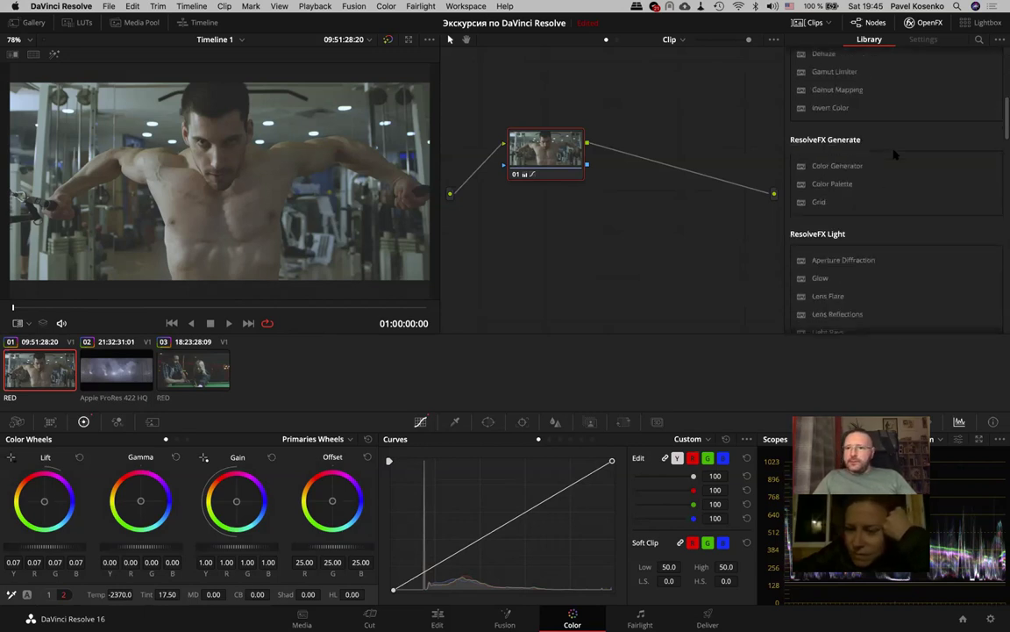
scroll(894, 154, down, 2)
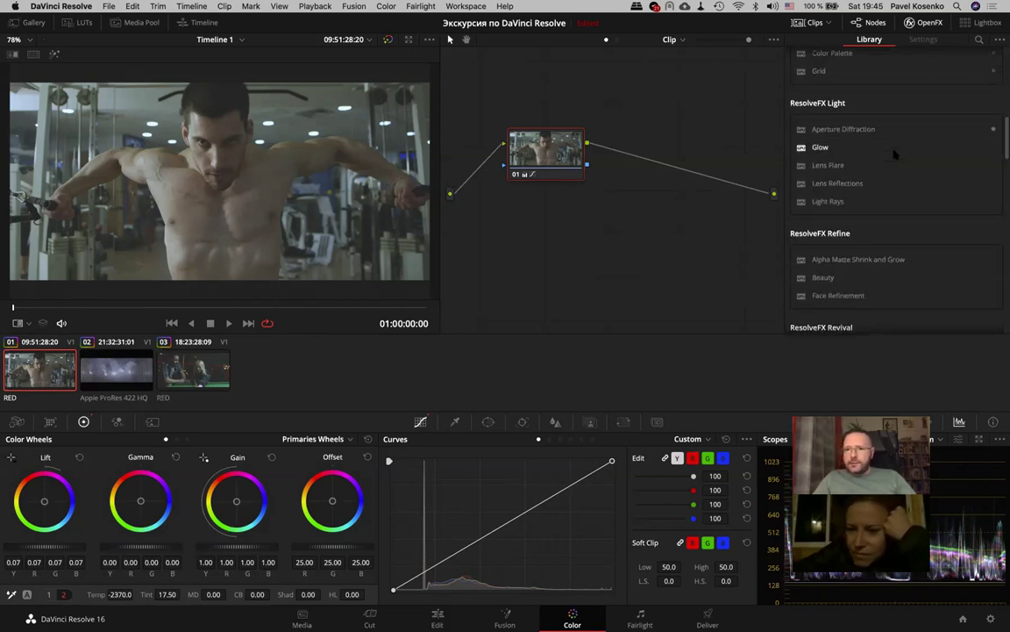
scroll(895, 154, down, 1)
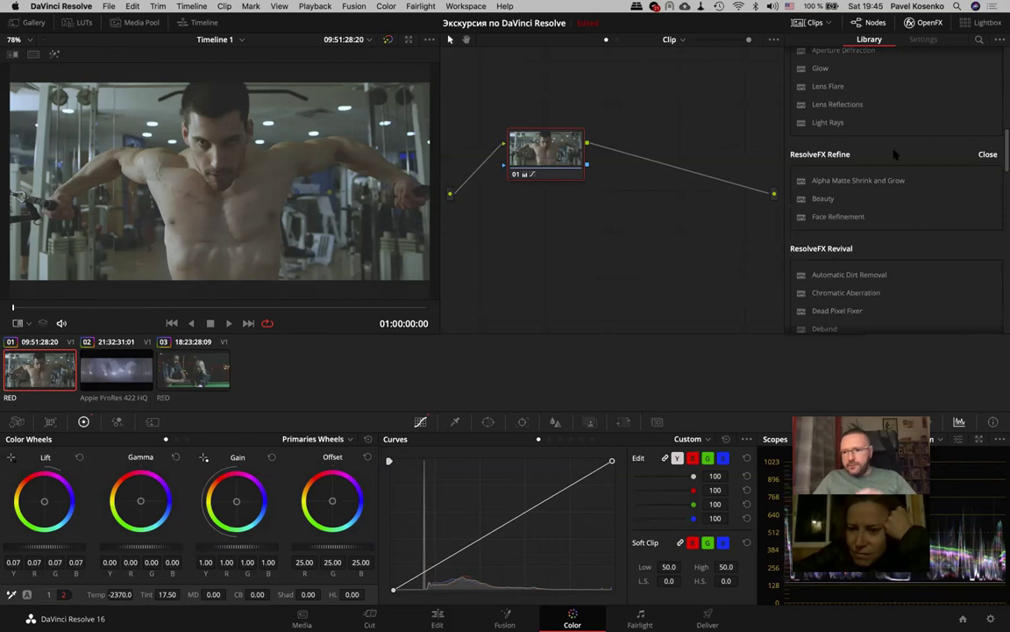
scroll(895, 154, down, 2)
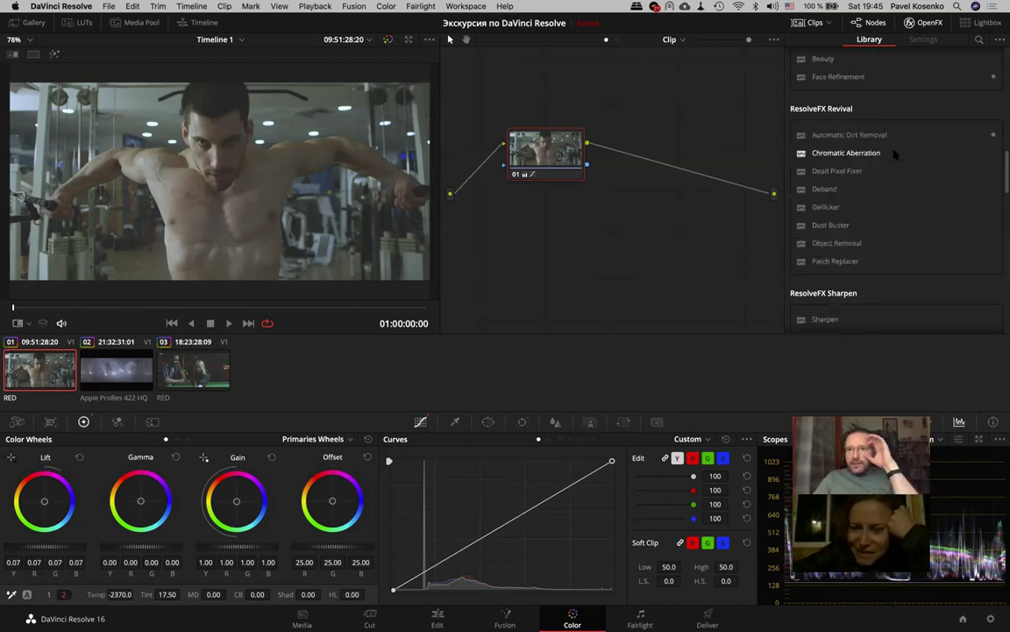
scroll(894, 155, down, 1)
scroll(895, 154, down, 1)
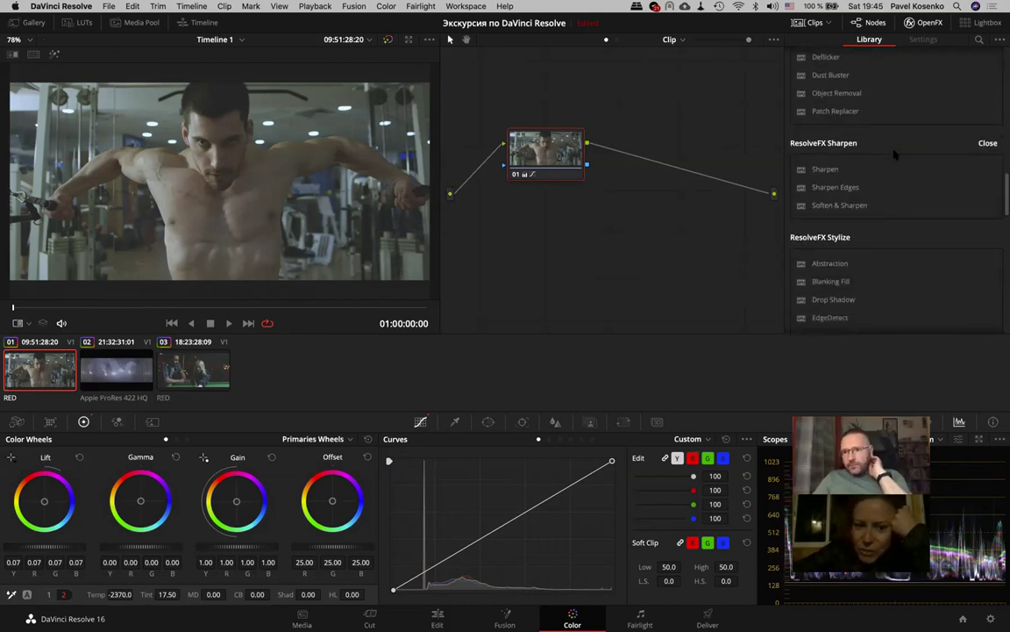
scroll(895, 154, down, 1)
scroll(895, 154, down, 1)
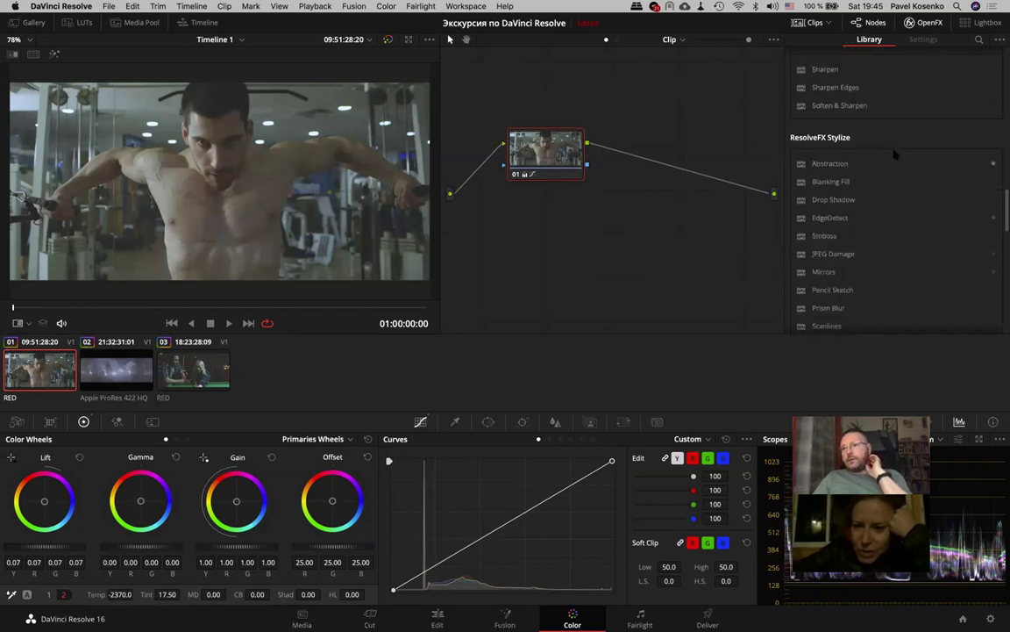
scroll(895, 154, up, 8)
scroll(894, 154, up, 5)
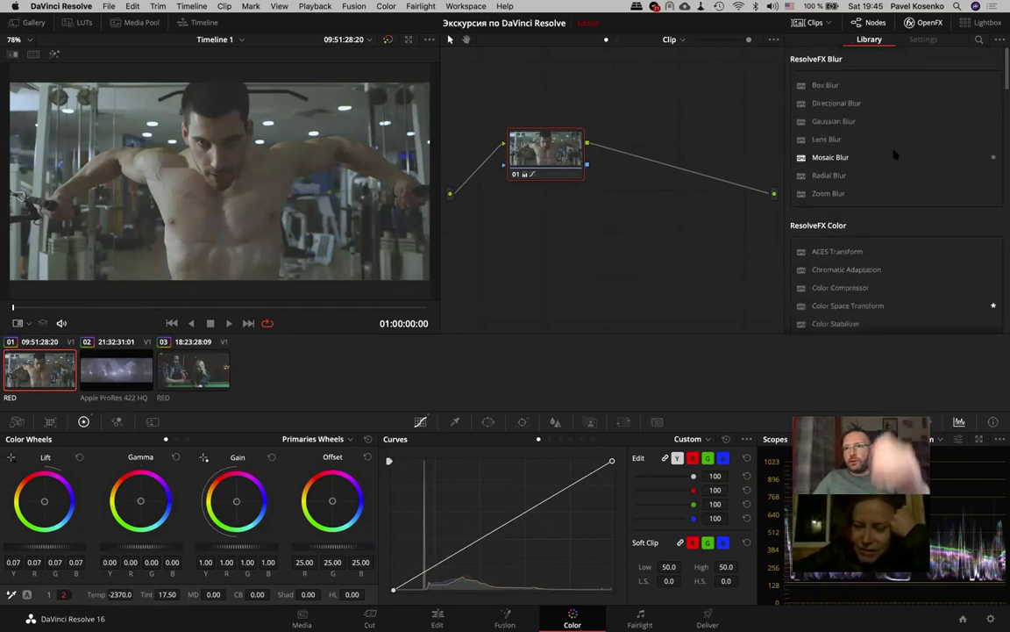
scroll(866, 105, down, 10)
scroll(867, 105, down, 5)
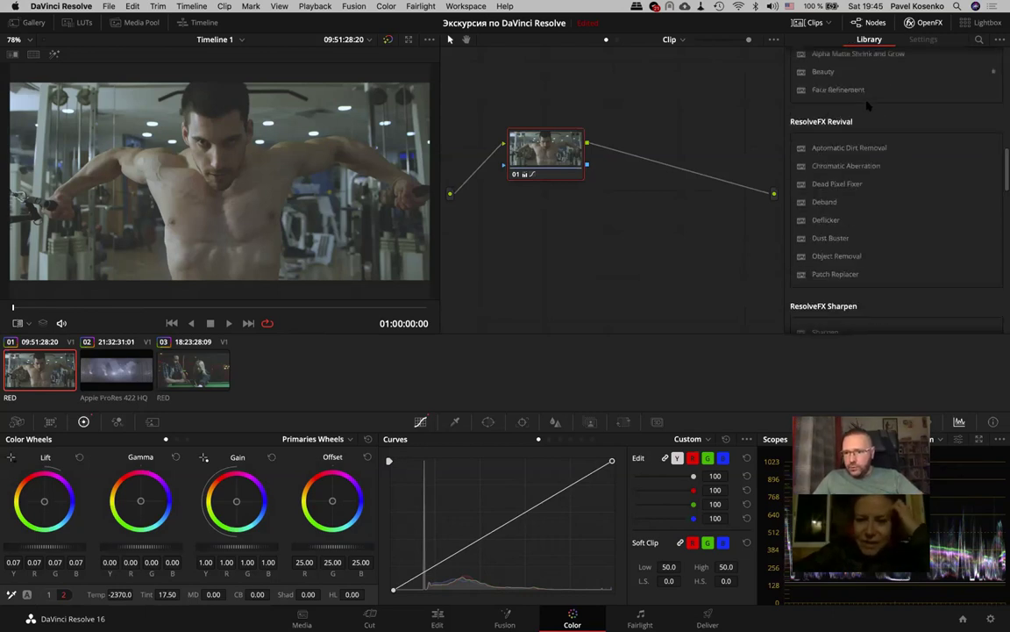
scroll(867, 105, down, 3)
scroll(867, 105, down, 2)
scroll(867, 105, down, 5)
scroll(867, 106, down, 4)
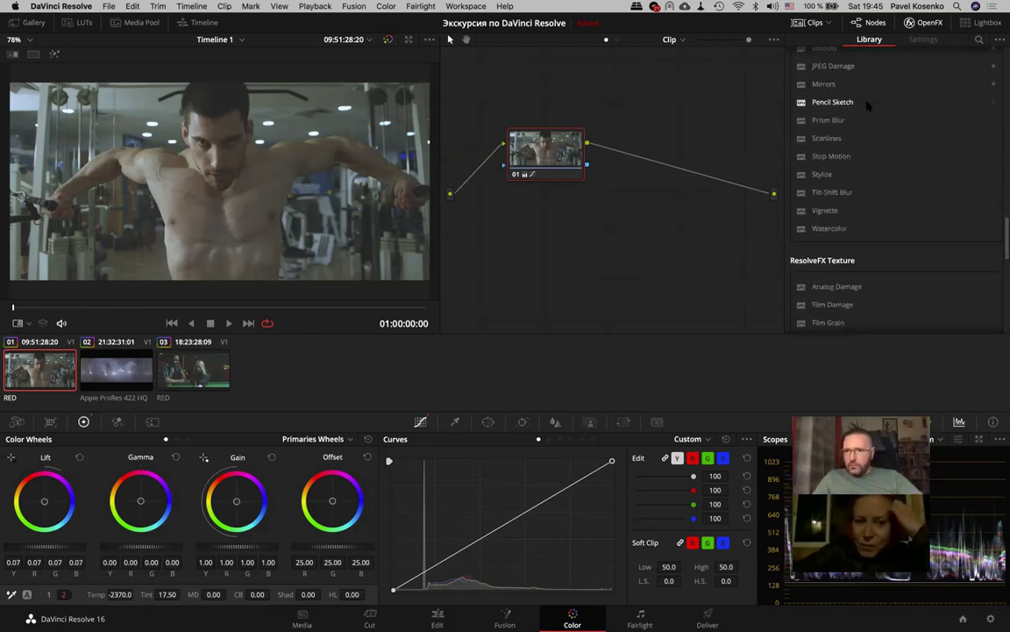
scroll(866, 105, down, 3)
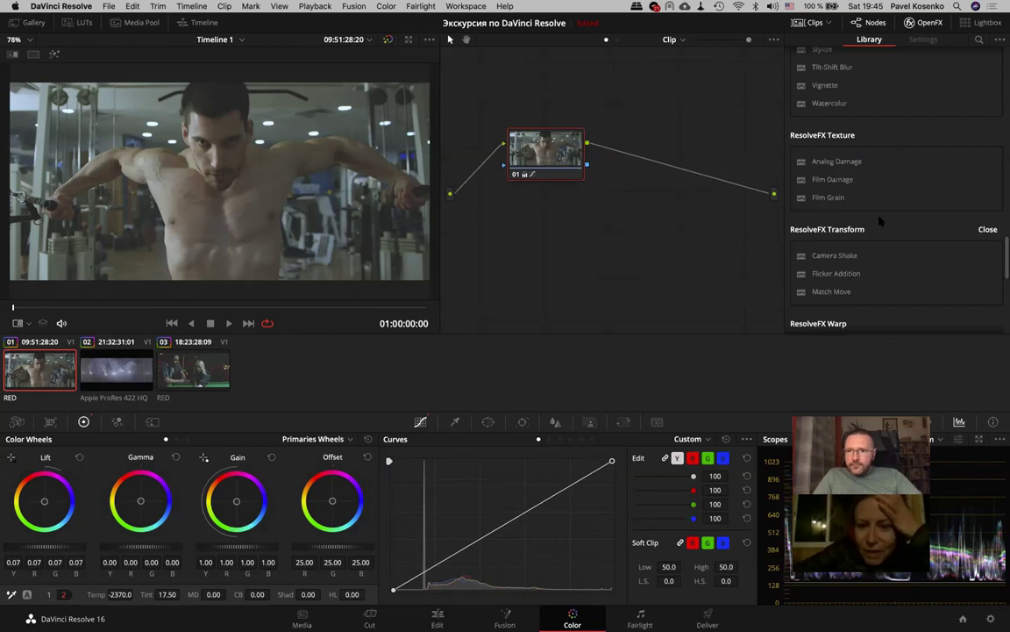
scroll(878, 218, down, 2)
scroll(879, 221, down, 10)
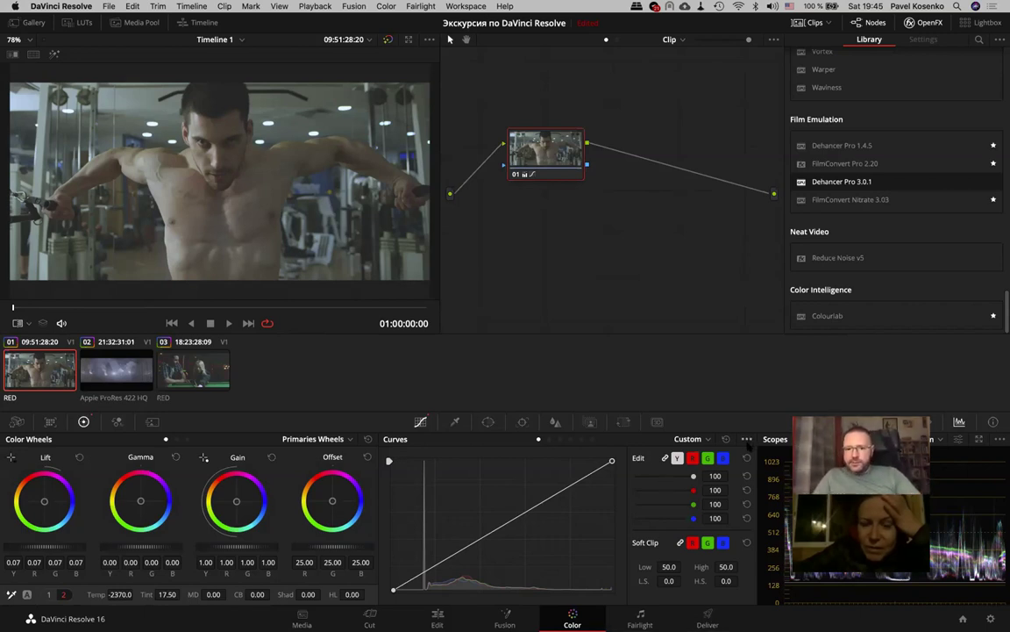
click(437, 620)
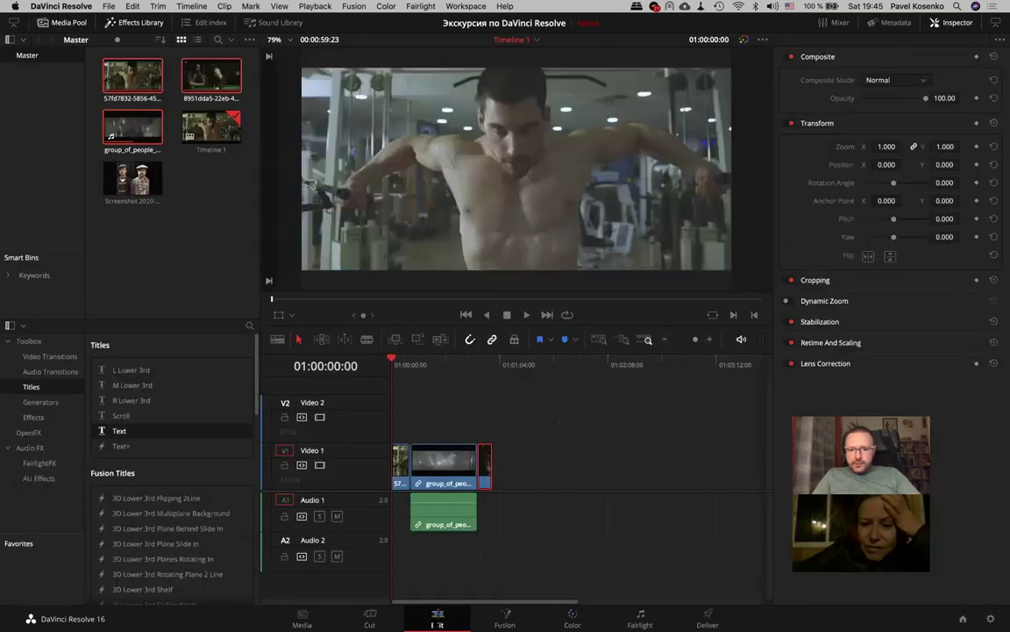
click(572, 619)
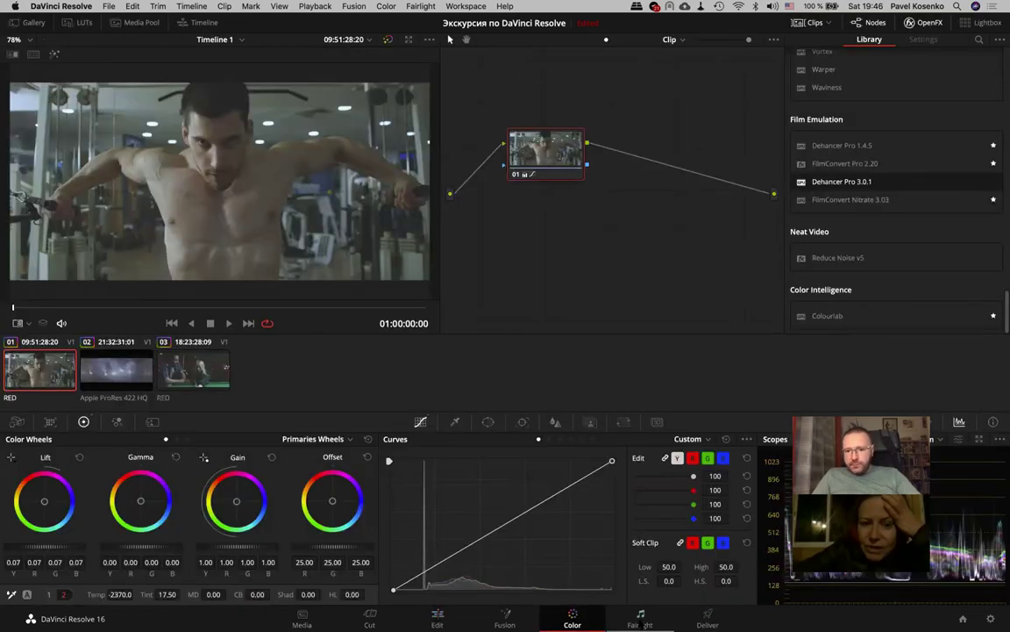
click(641, 618)
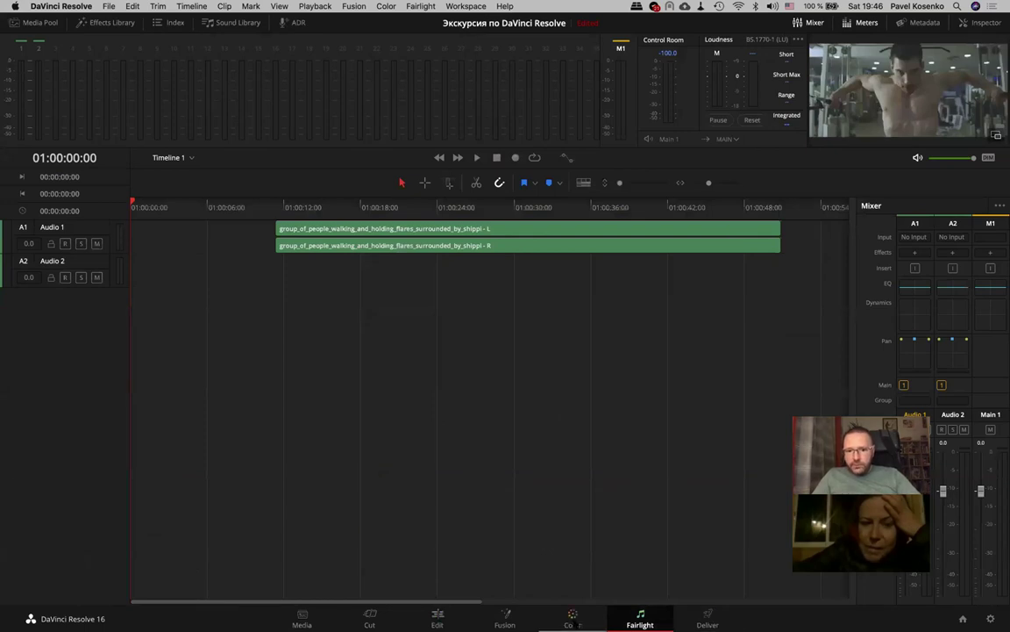
click(436, 619)
drag(451, 515, 450, 515)
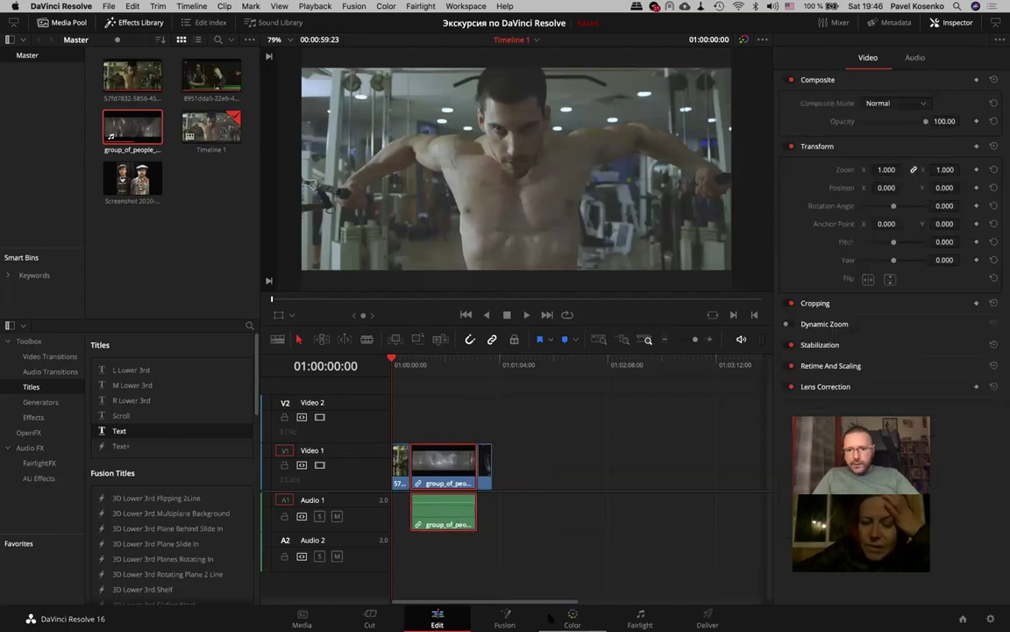
click(641, 617)
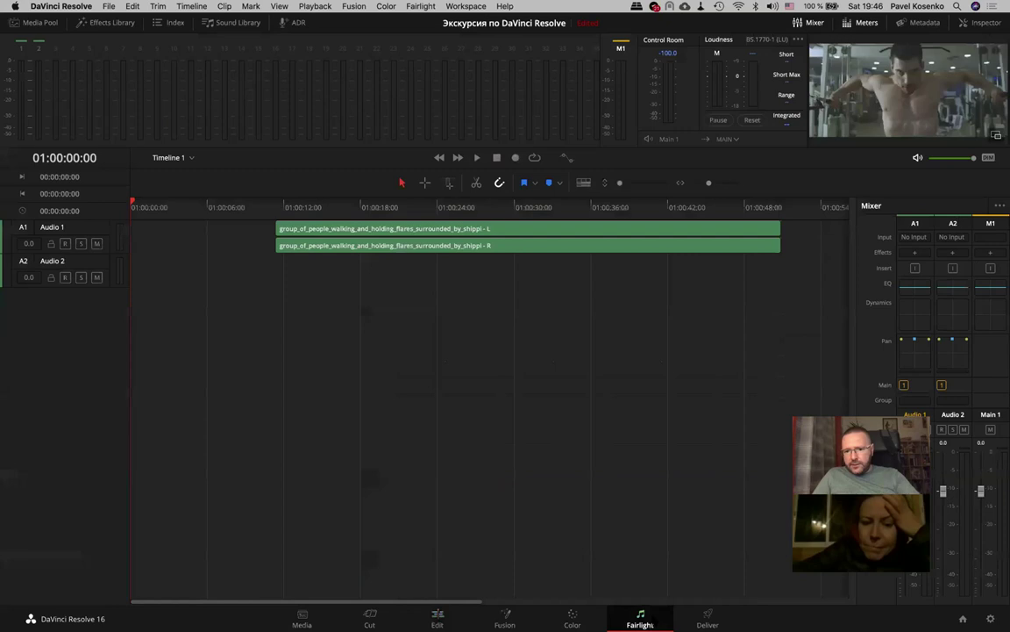
click(710, 619)
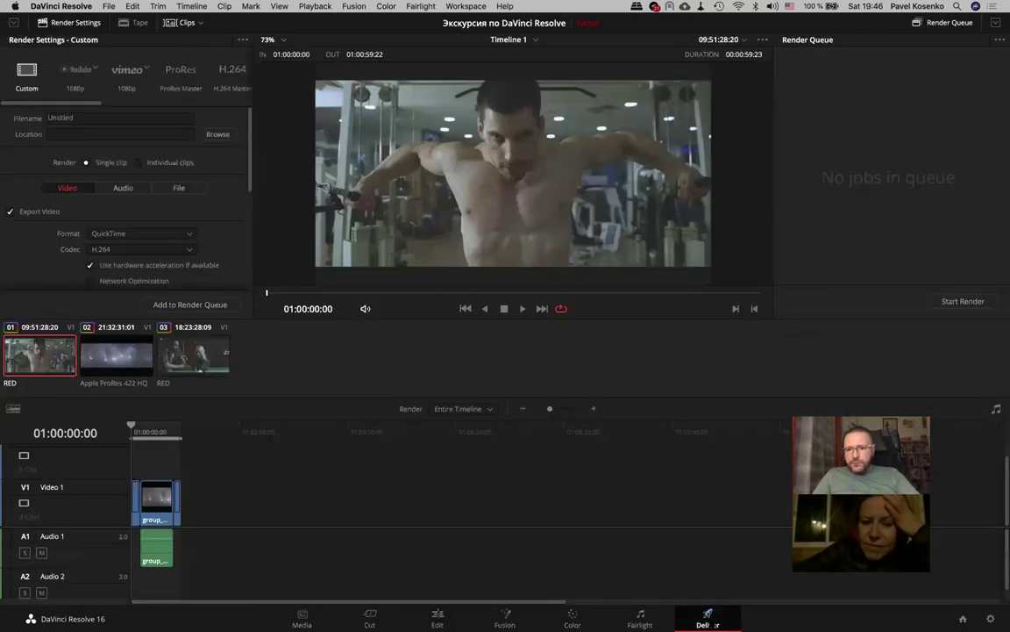
click(437, 618)
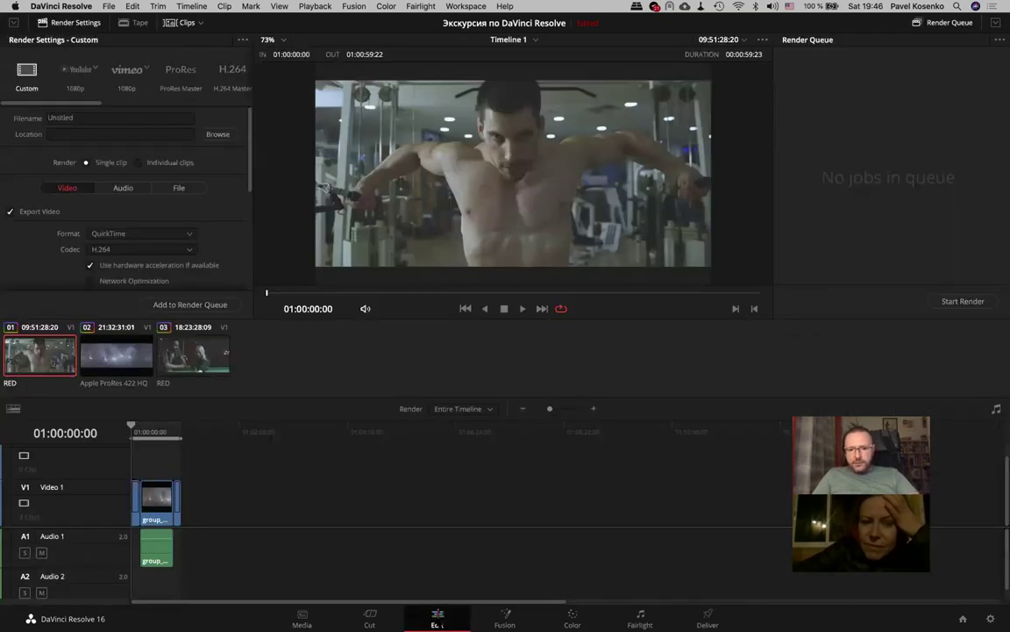
click(567, 619)
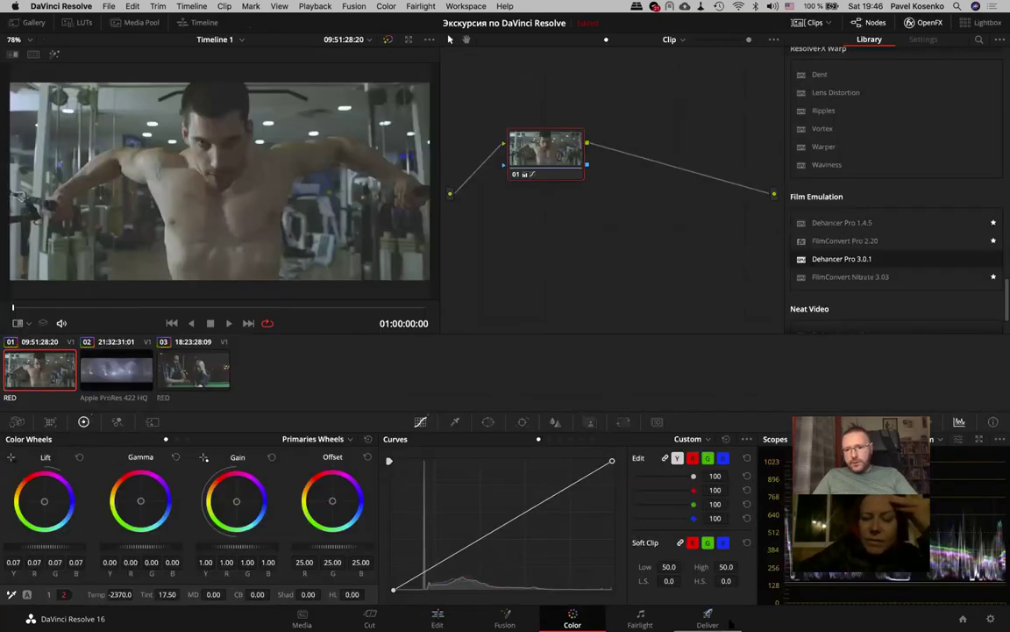
click(709, 618)
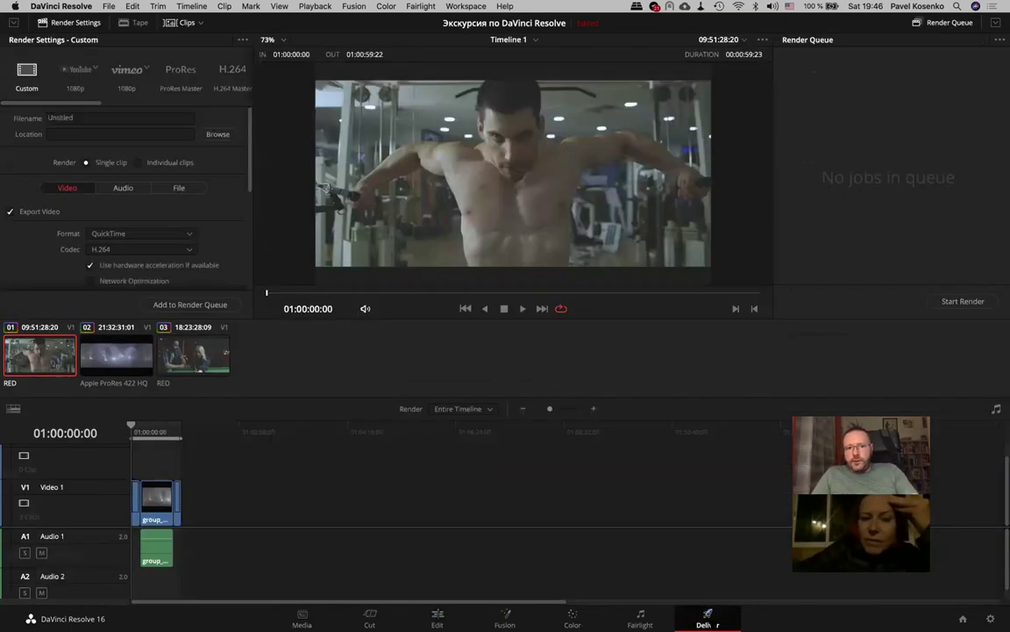
click(593, 409)
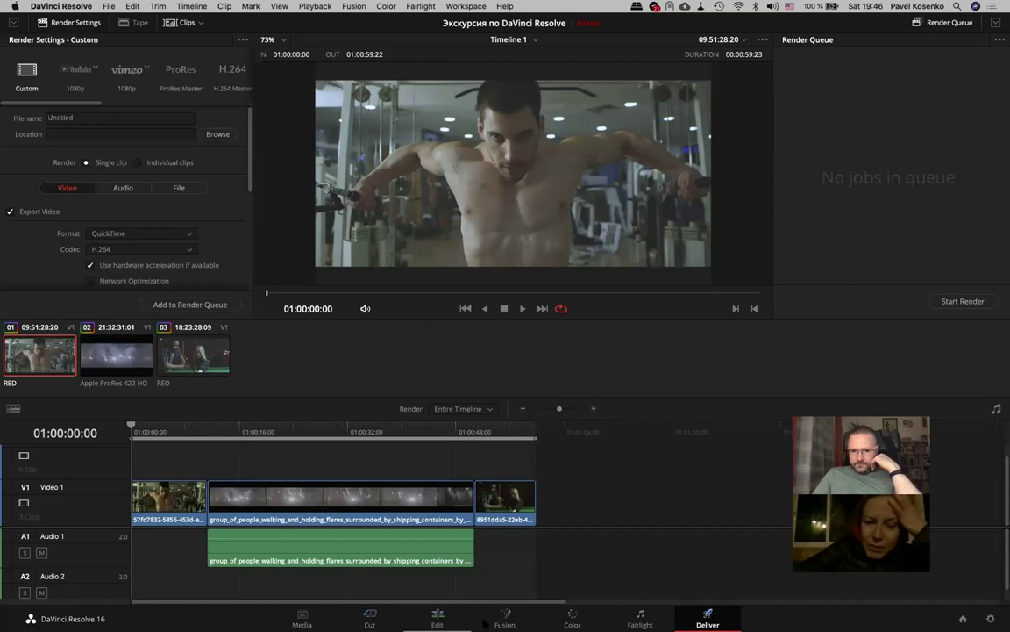
click(437, 619)
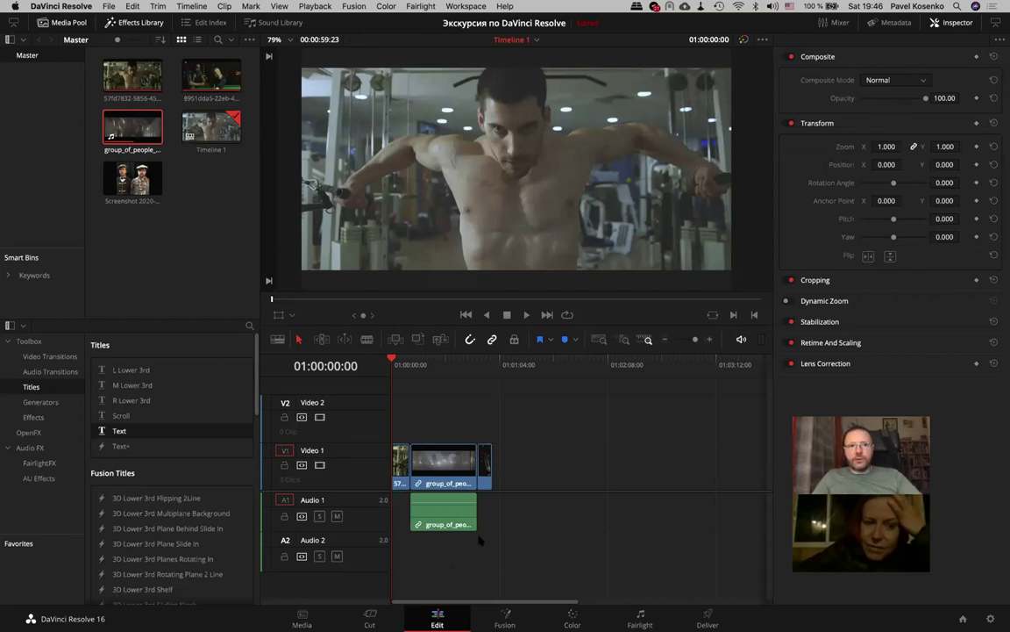
Drag Dorris Day - DJ Williams.mp3 from Desktop/Dehancer Footages in Finder into Resolve's Media Pool
key(super+Tab)
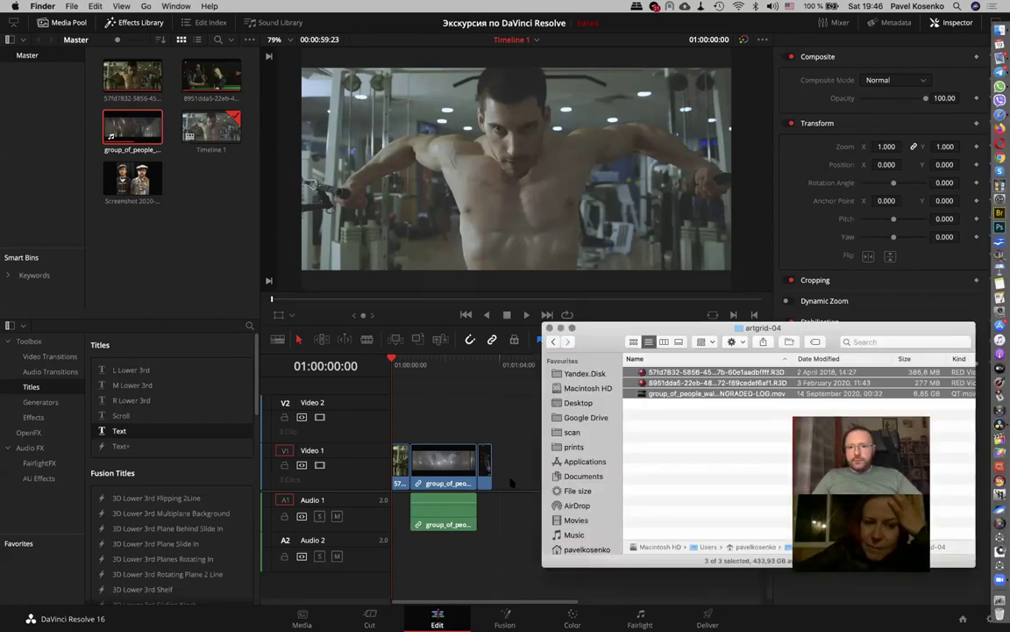
click(734, 436)
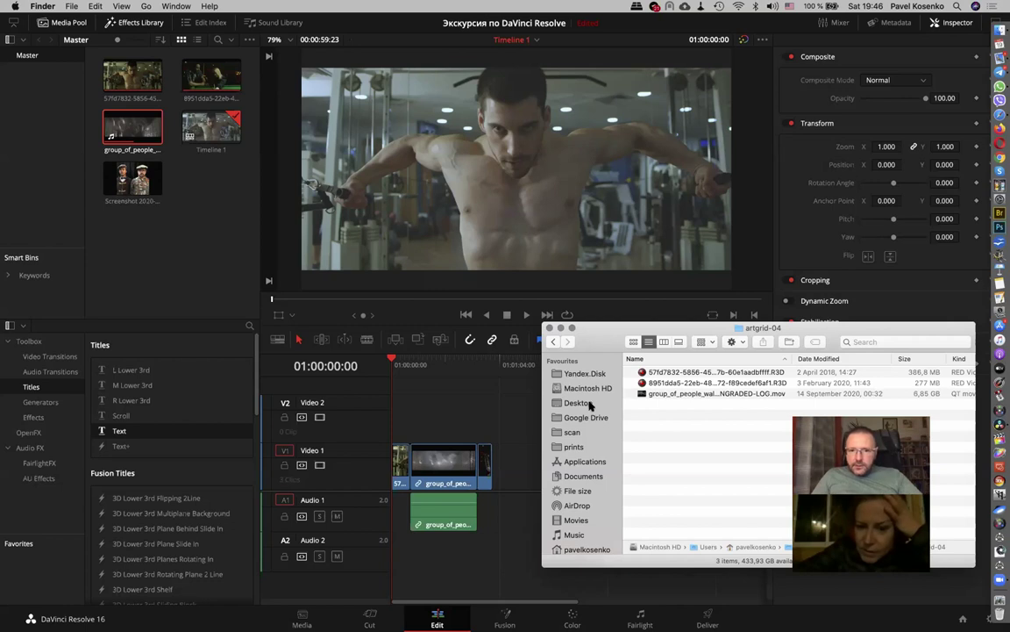
click(583, 403)
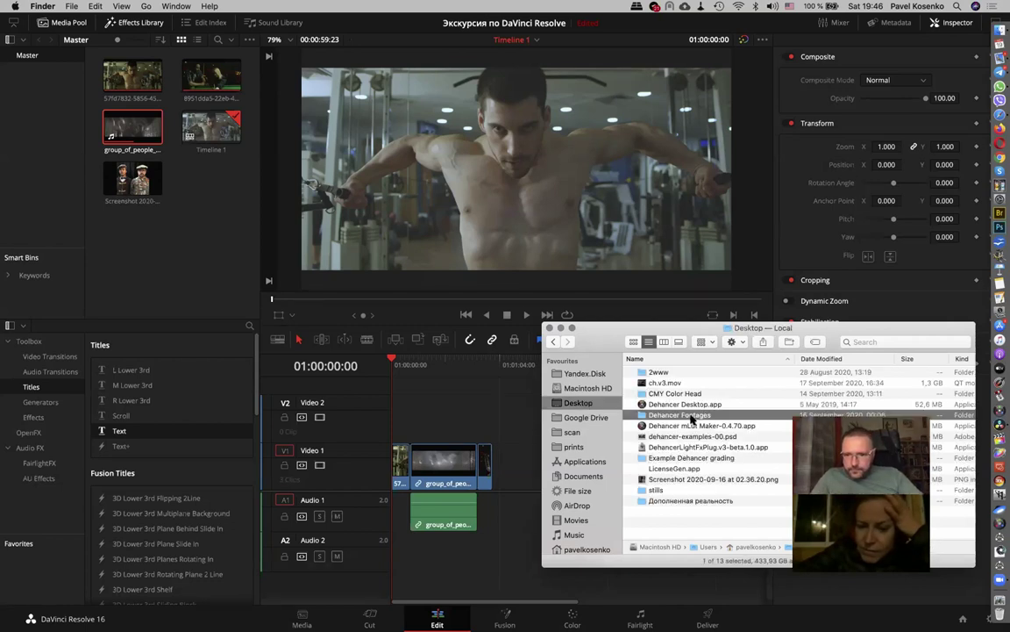
double_click(693, 414)
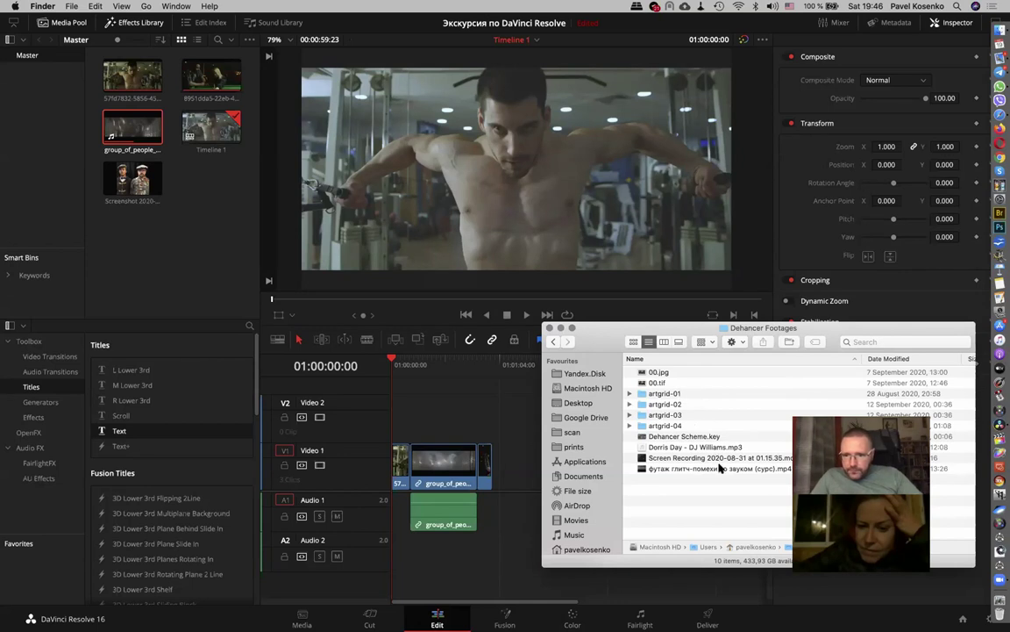
drag(668, 449, 686, 458)
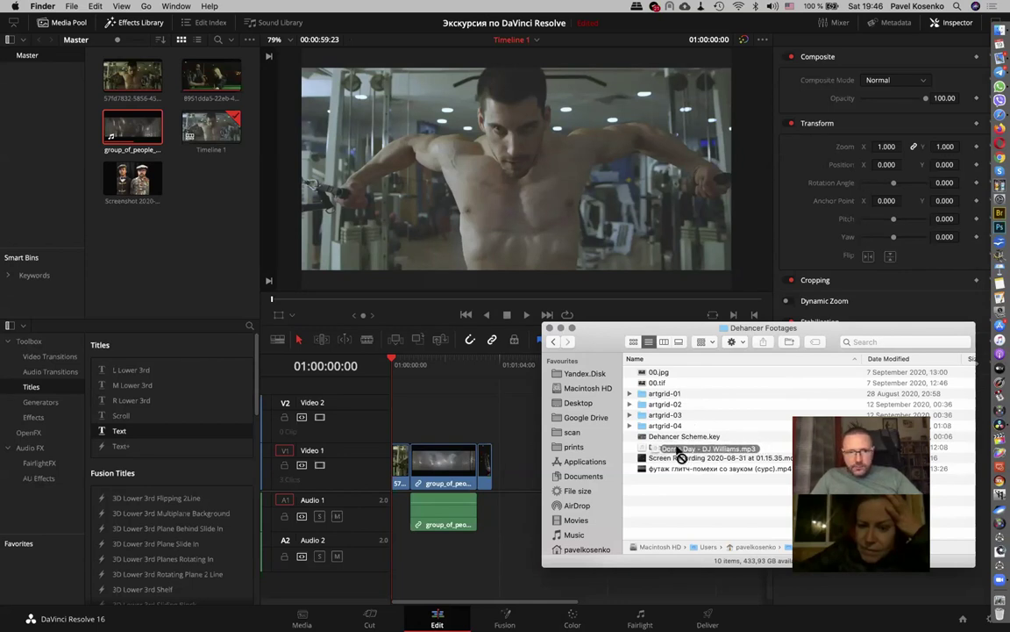
drag(685, 458, 169, 250)
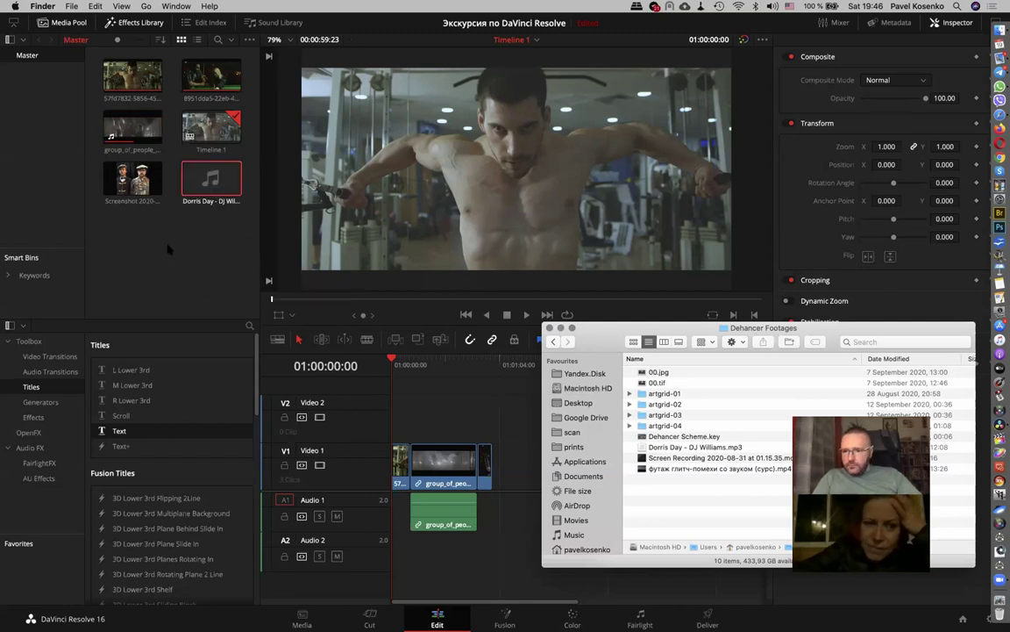
click(169, 250)
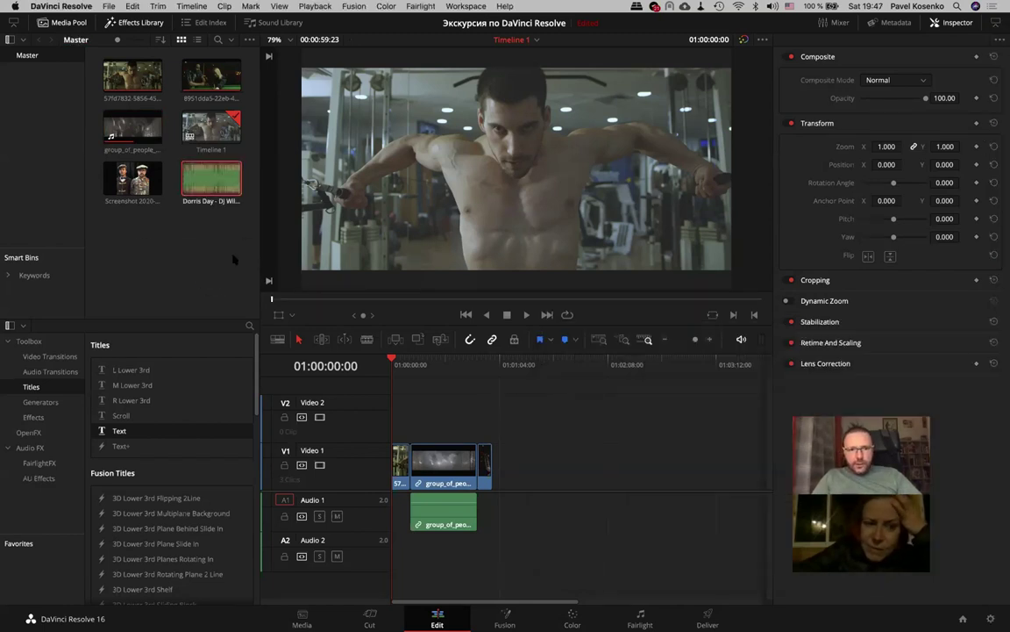
Place the Dorris Day track on Audio 2 at the timeline start and play it from about 11 seconds
drag(210, 180, 423, 558)
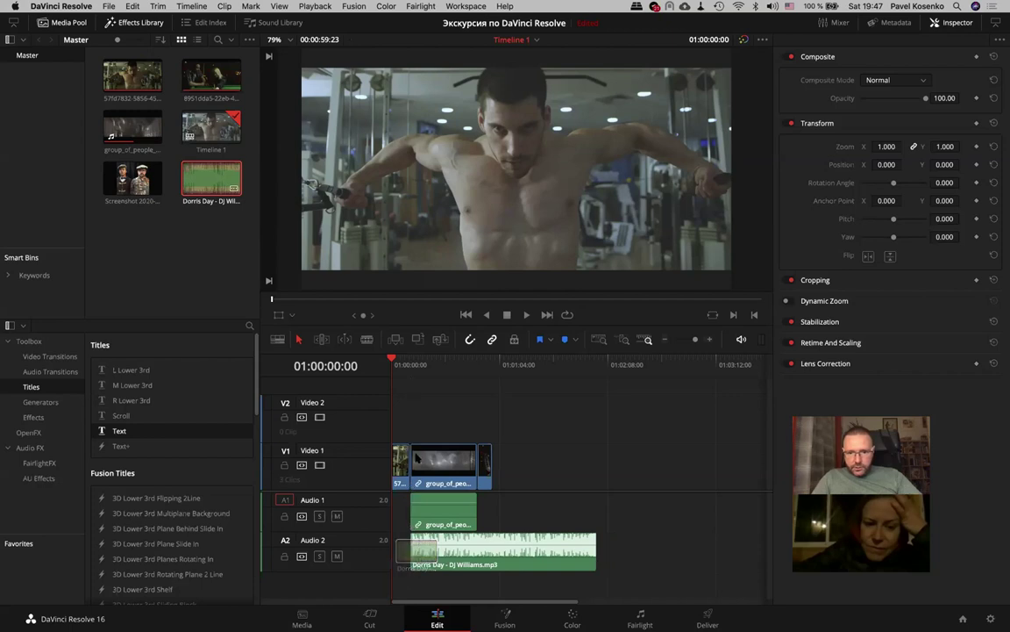
click(413, 367)
key(space)
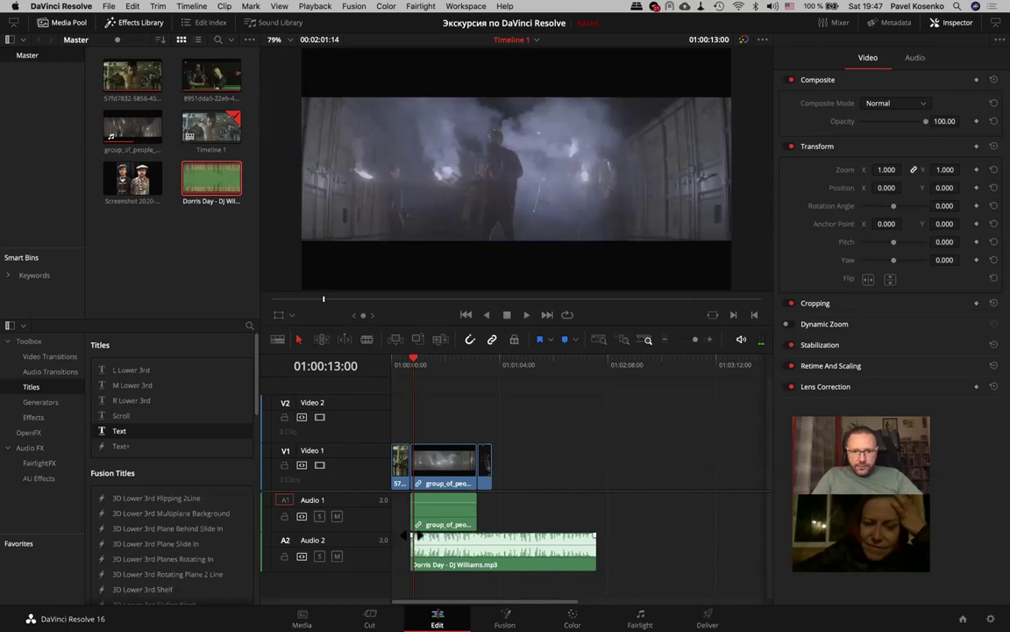
Add a fade-in at the start and a fade-out at the end of the Dorris Day track
drag(413, 537, 448, 537)
key(space)
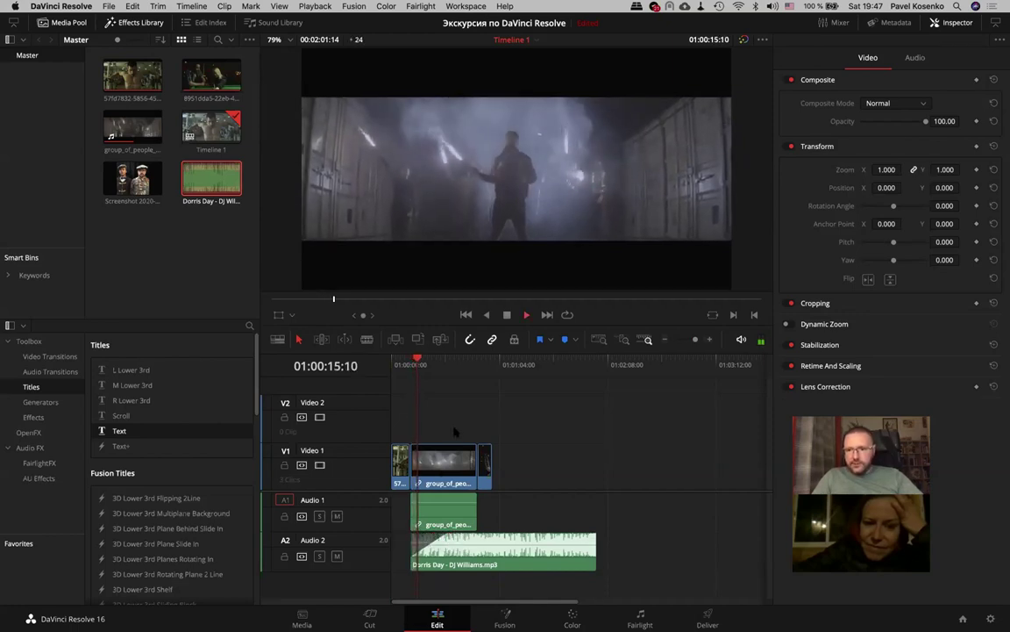
key(space)
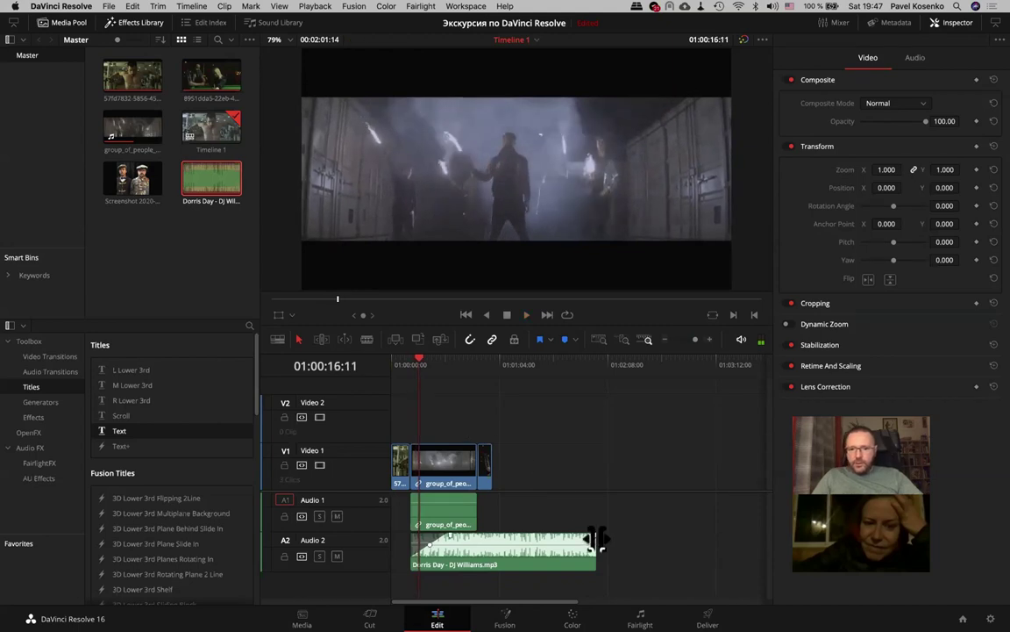
drag(593, 534, 555, 534)
Play from 01:01:53:16 near the music's end, then stop and return the playhead to 01:00:32:17
drag(566, 376, 561, 375)
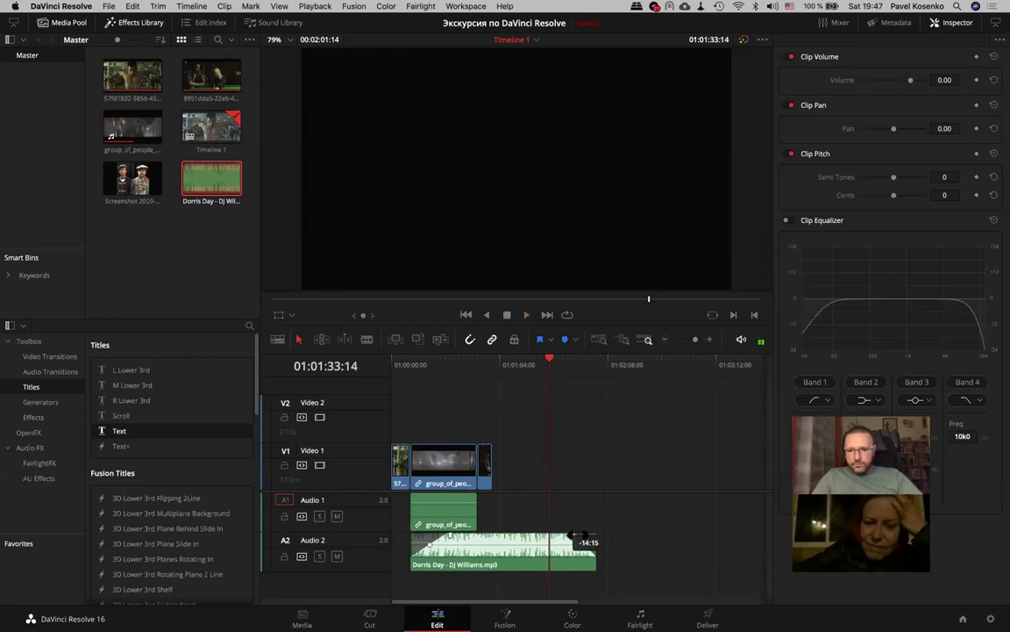
click(583, 375)
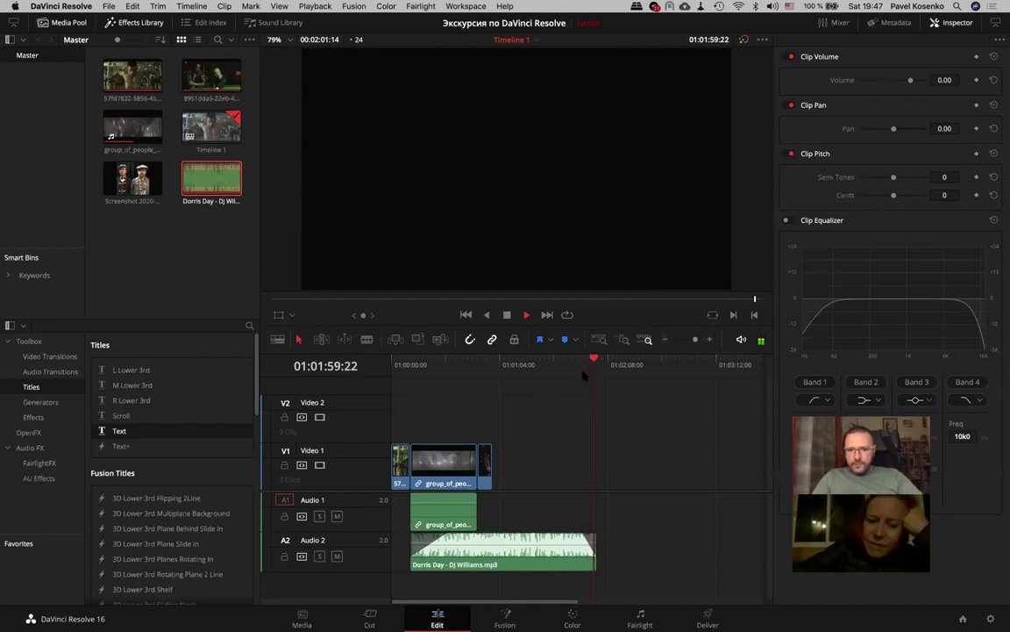
key(space)
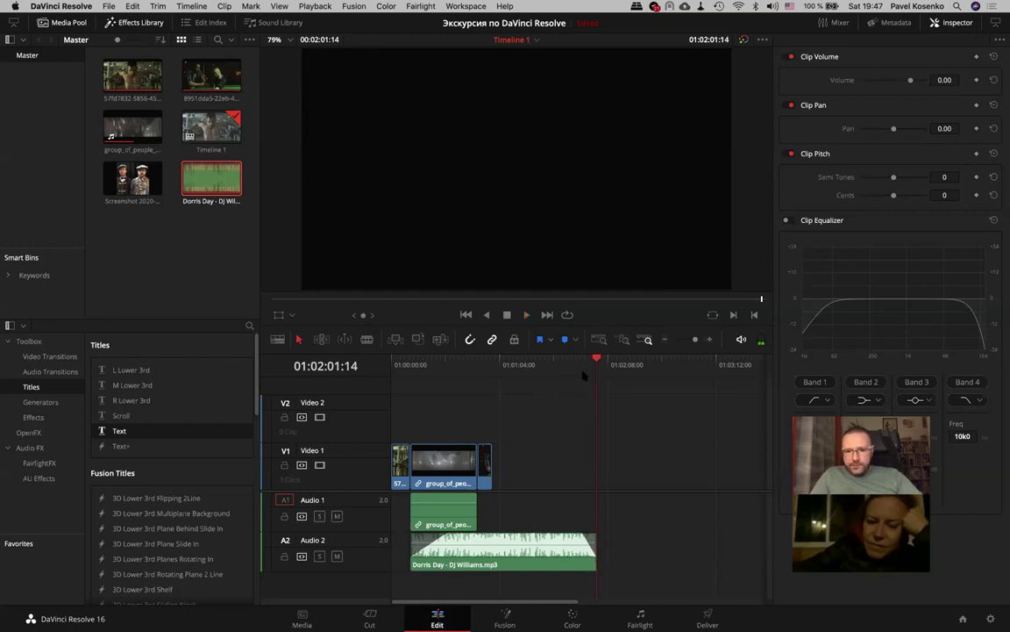
click(446, 369)
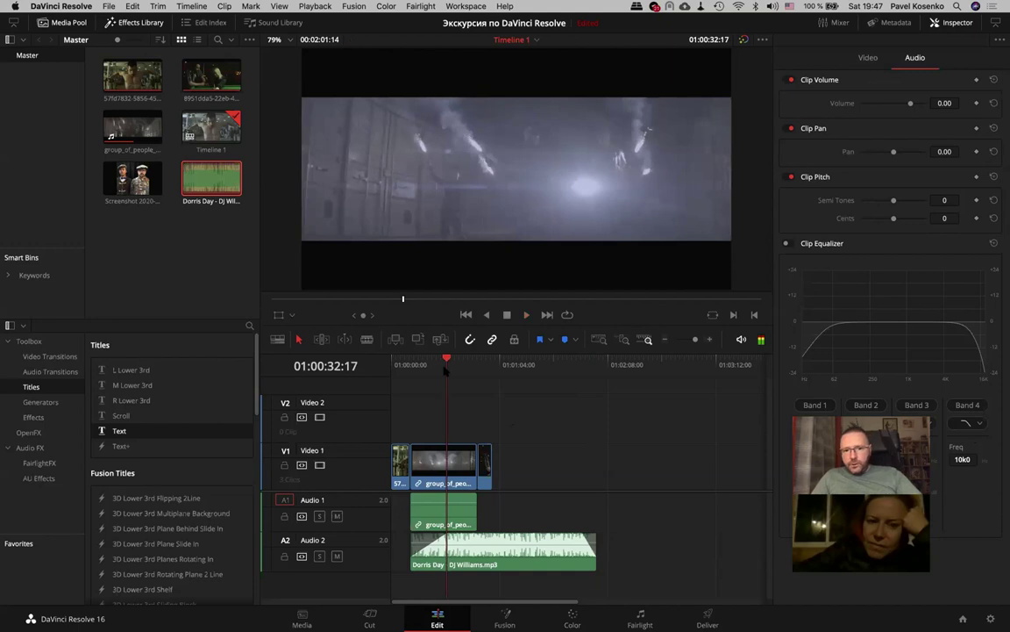
Place a Text title on Video 2 above the flare clip and set its Position Y to 111
drag(119, 438, 441, 434)
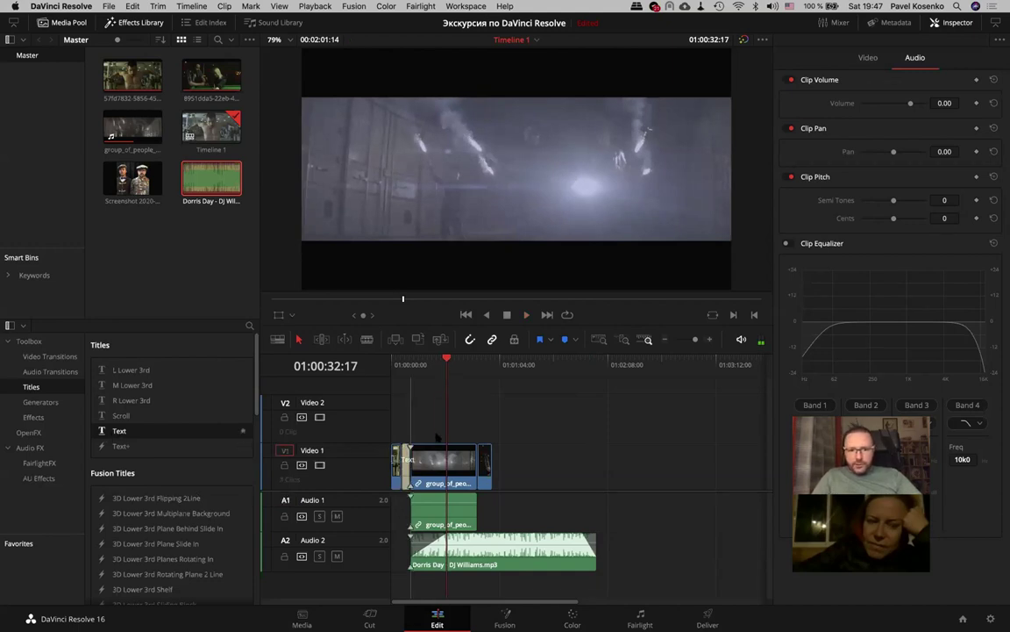
drag(441, 386, 436, 370)
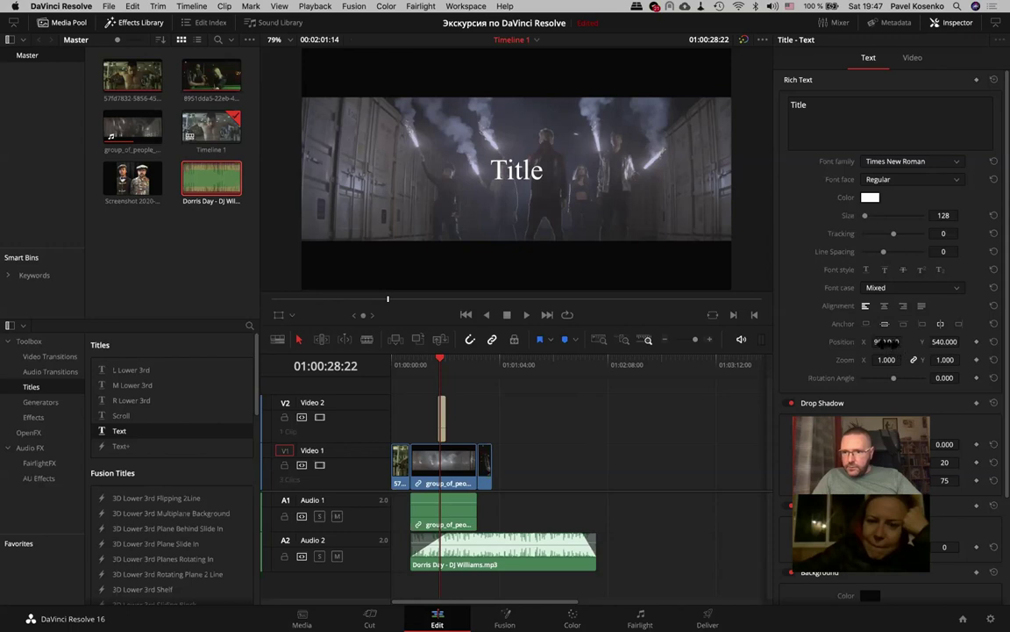
drag(945, 342, 959, 342)
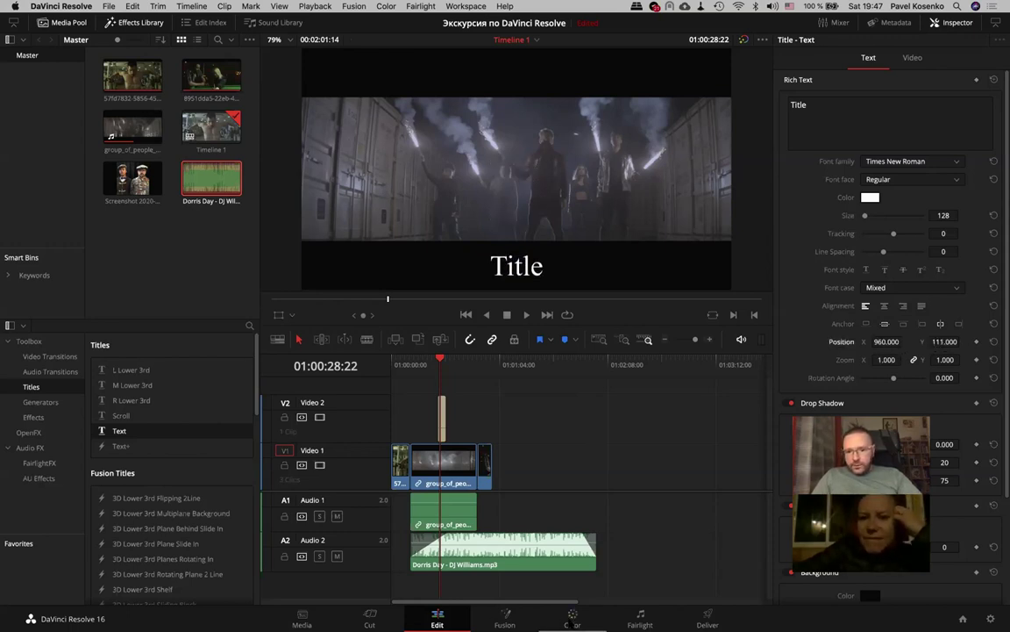
click(570, 623)
Review the grades on the gym, smoke and billiards clips, then go to the Deliver page
click(40, 373)
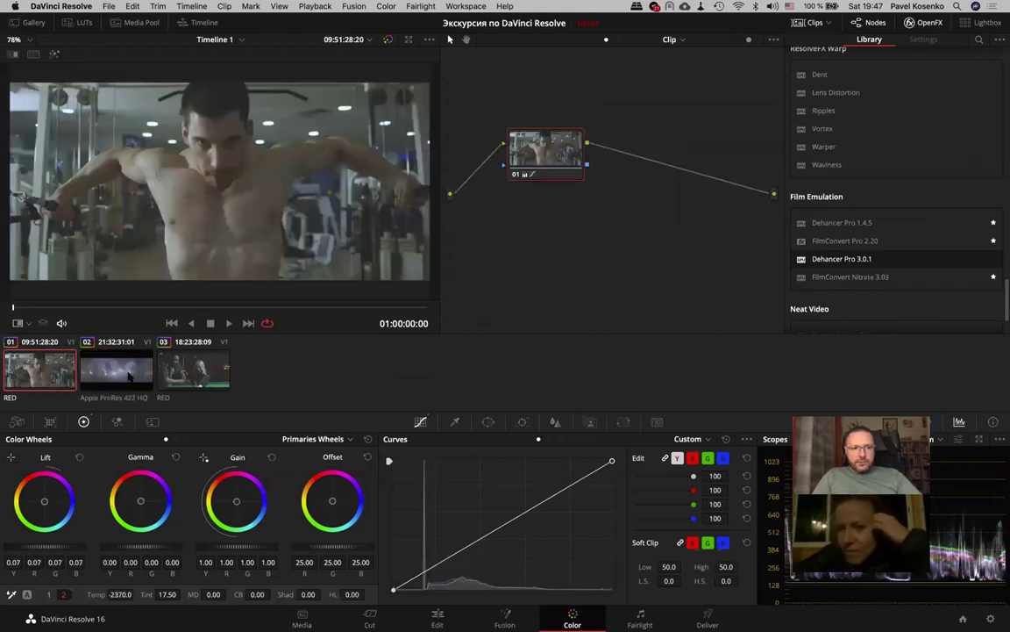
click(117, 370)
click(193, 371)
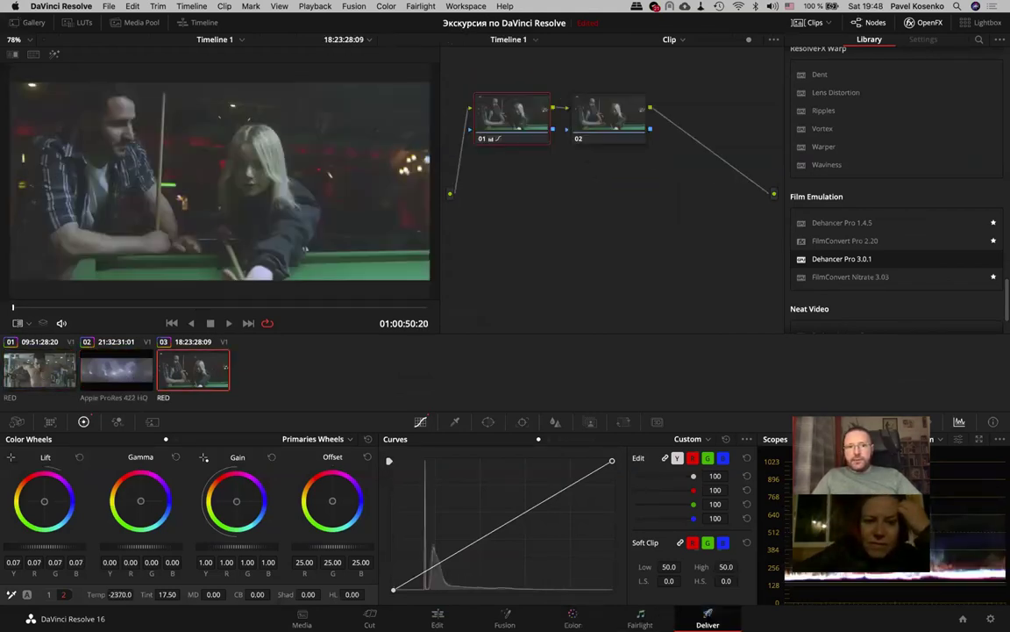
click(708, 614)
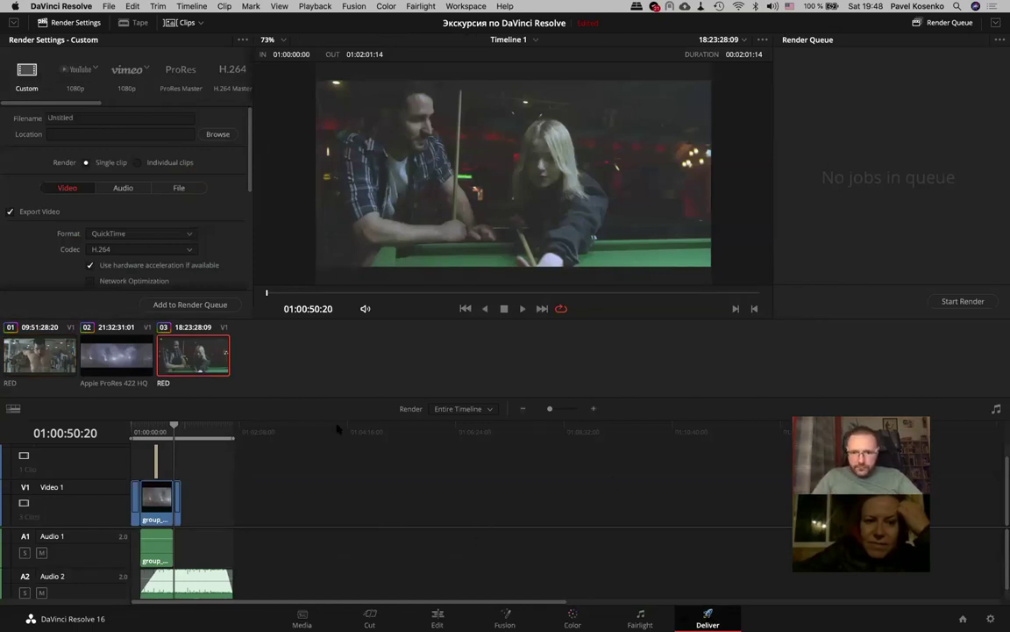
Zoom the Deliver timeline and try a render range of 01:00:39:08 to 01:00:43:07 in the smoke clip
click(593, 408)
click(593, 407)
click(593, 408)
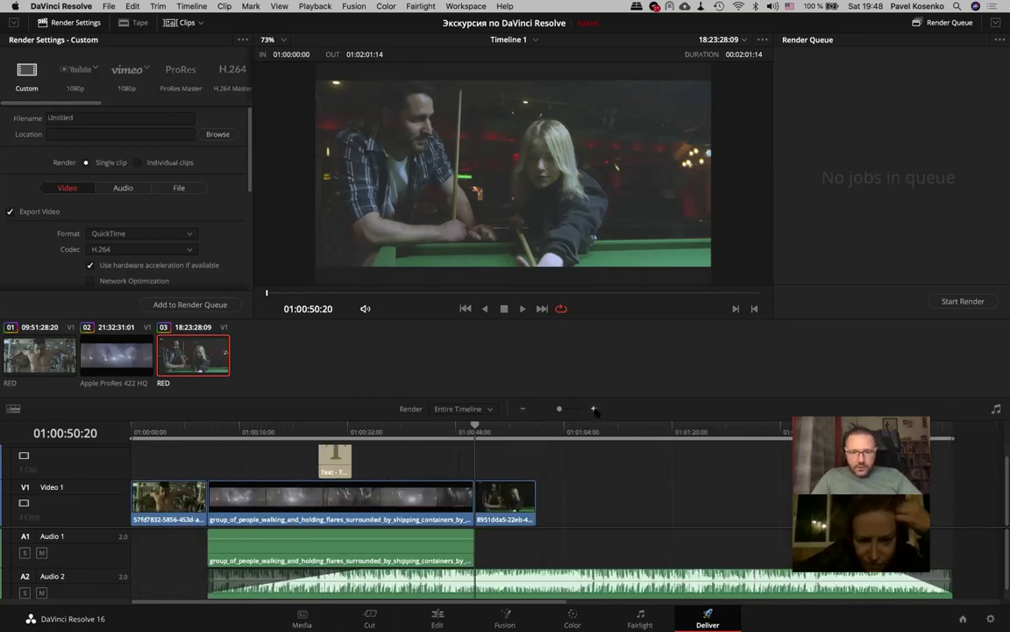
click(523, 410)
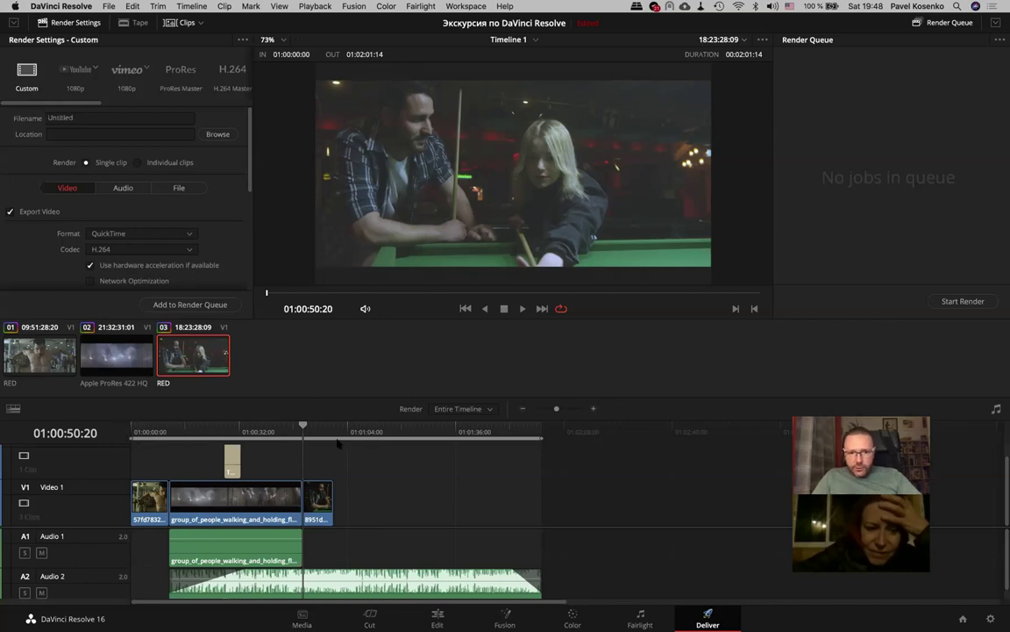
mouse_move(543, 435)
mouse_down()
mouse_move(385, 436)
mouse_move(539, 430)
mouse_up()
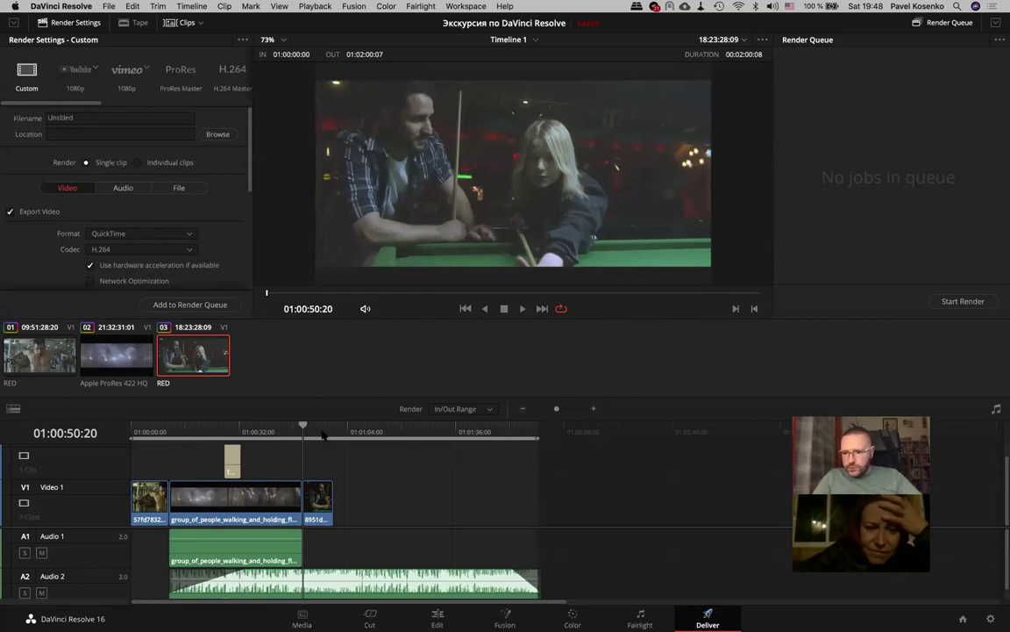
click(281, 433)
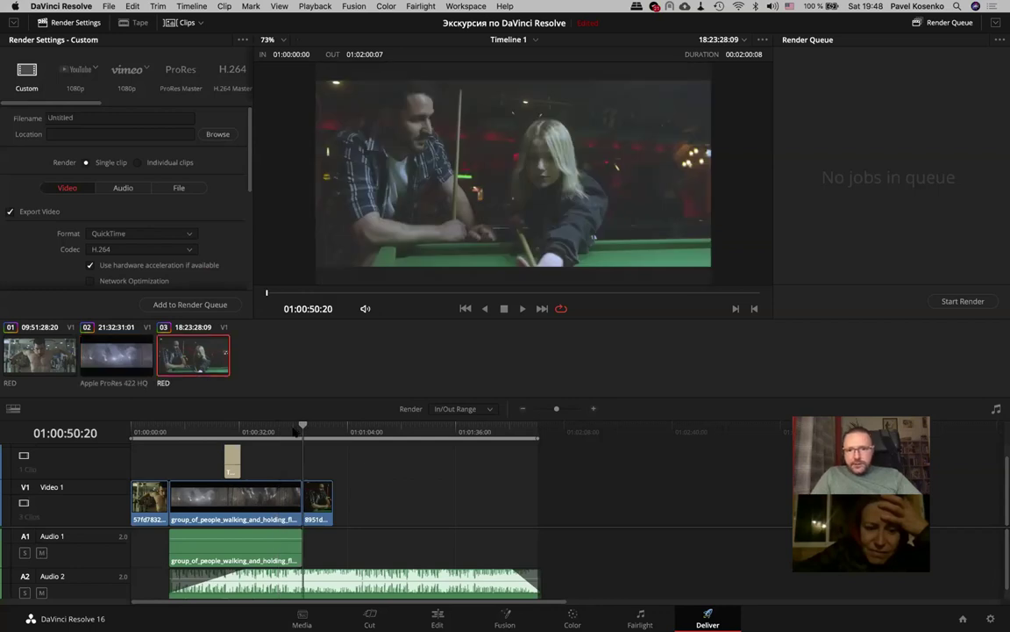
drag(132, 436, 264, 435)
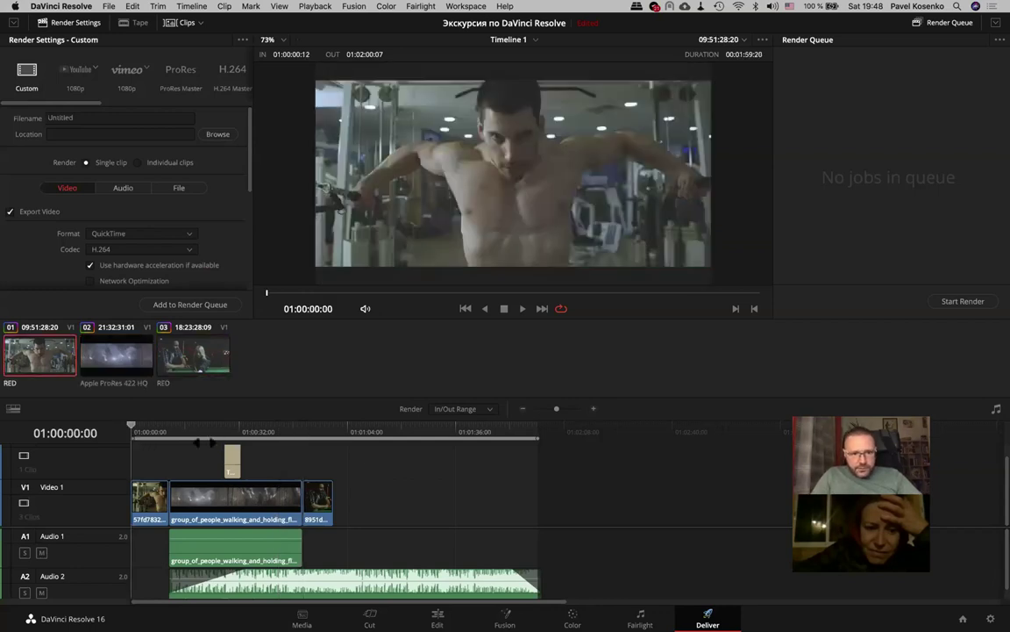
drag(537, 436, 272, 436)
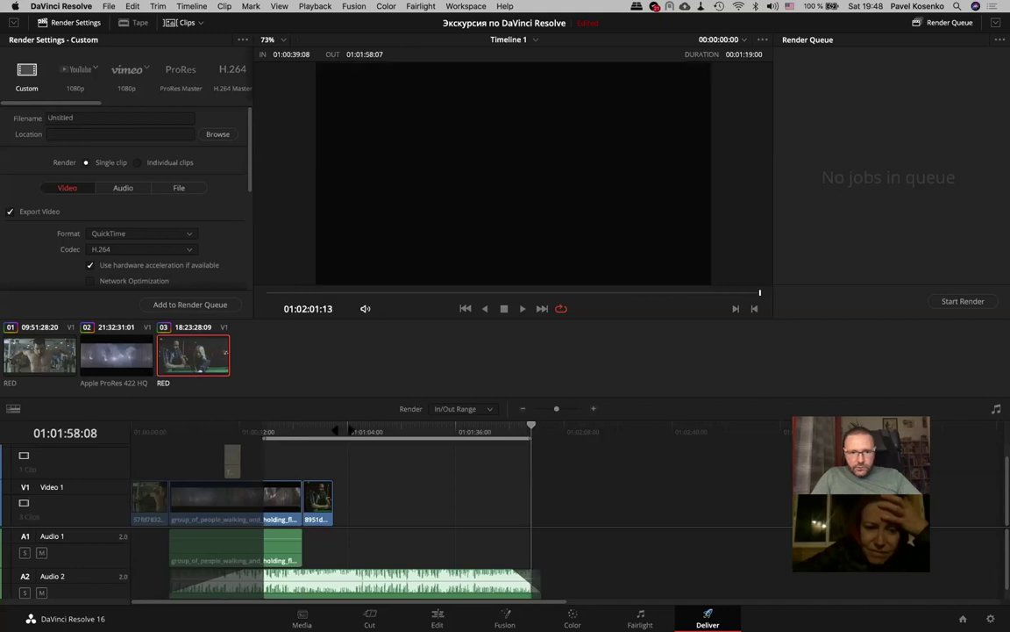
click(261, 427)
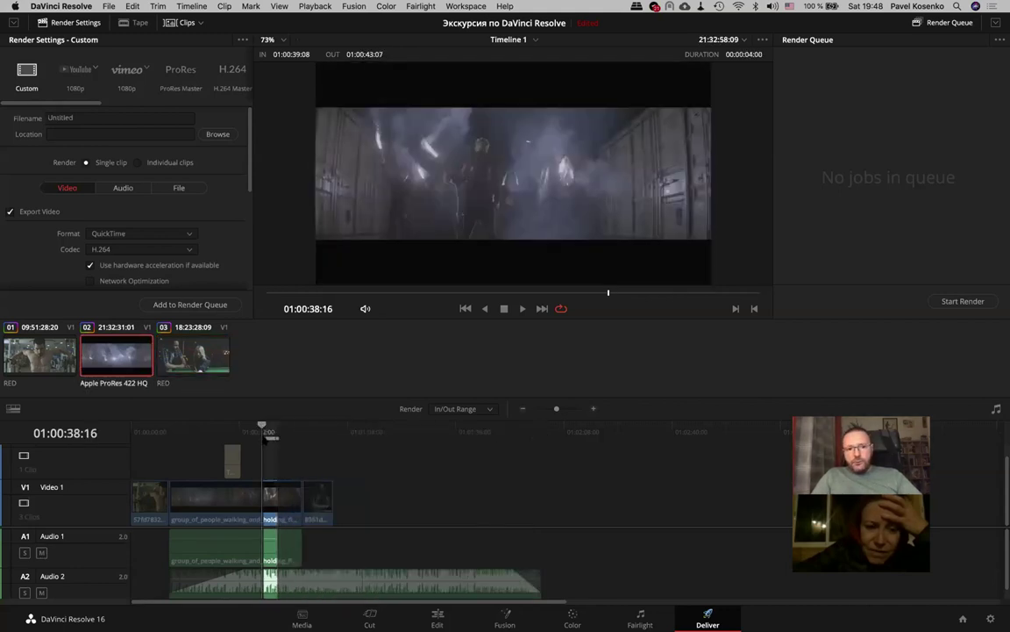
Set the render range from 01:00:00:00 to 01:02:00:07 and select the default file name
key(Home)
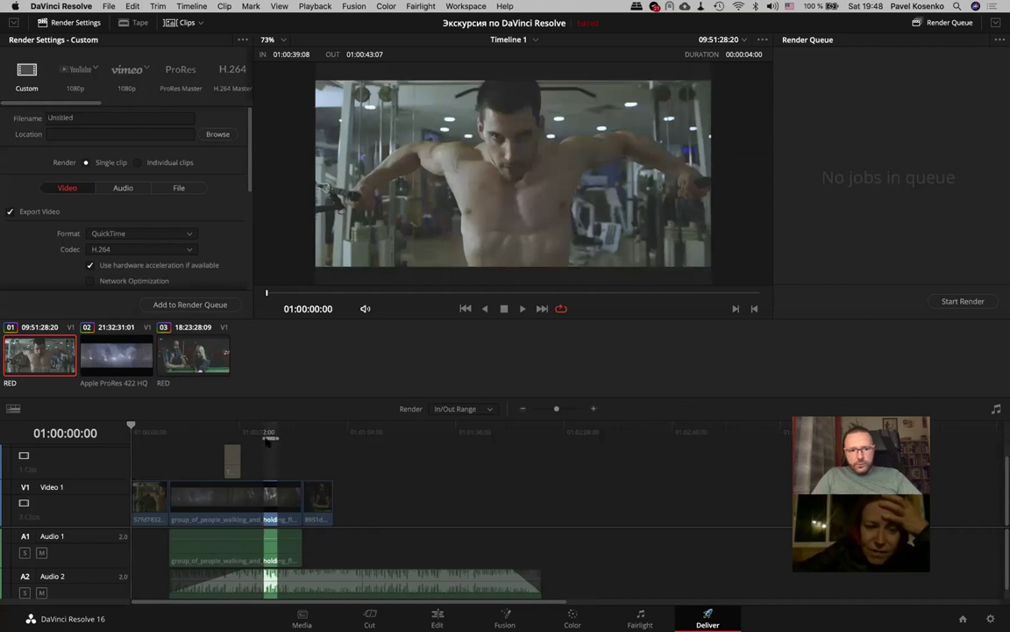
key(i)
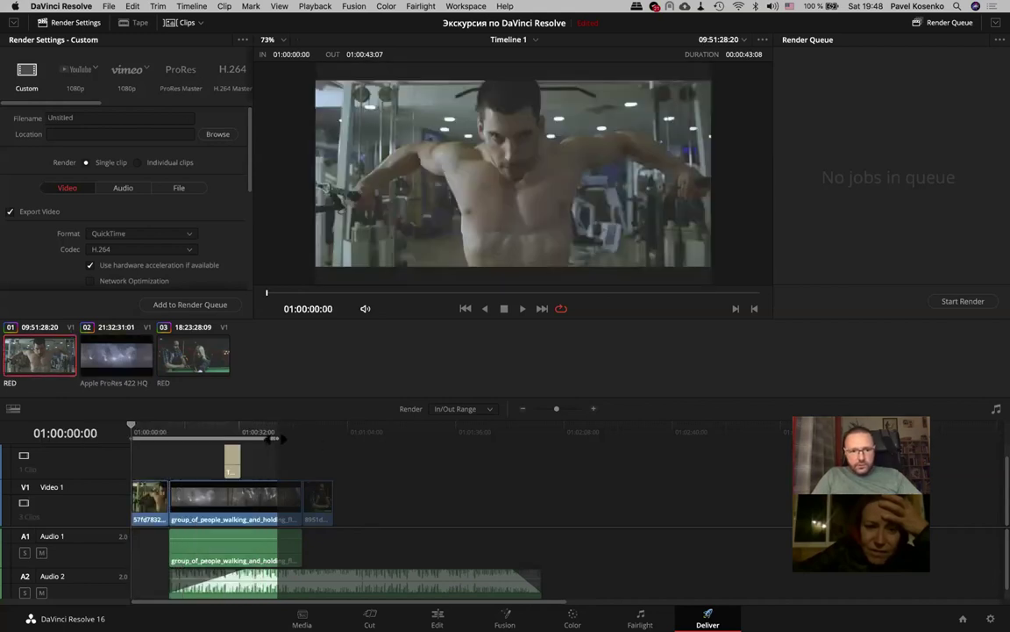
drag(275, 438, 538, 448)
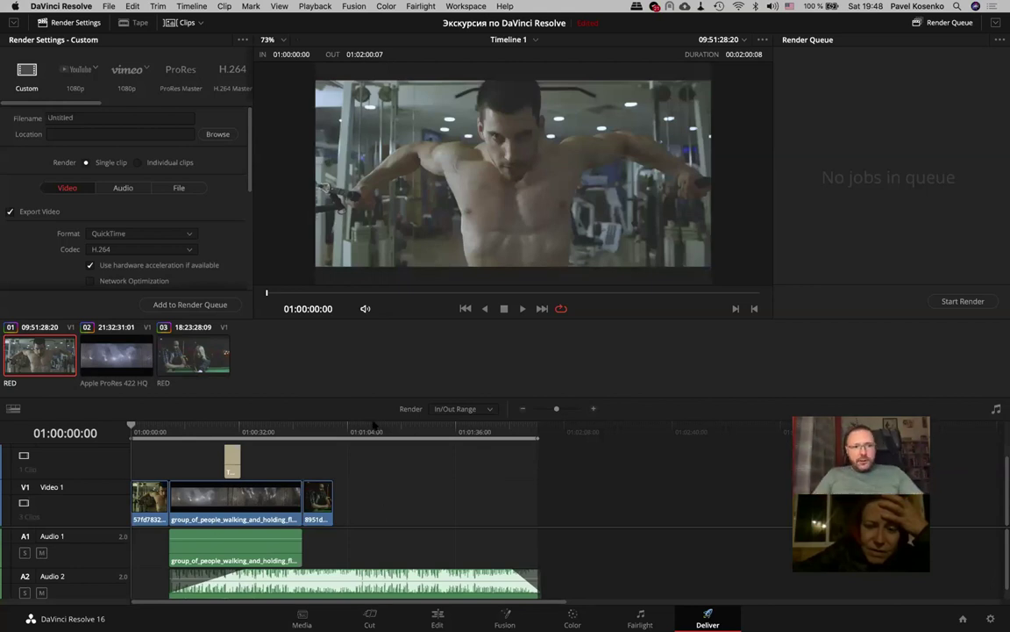
click(86, 117)
key(super+a)
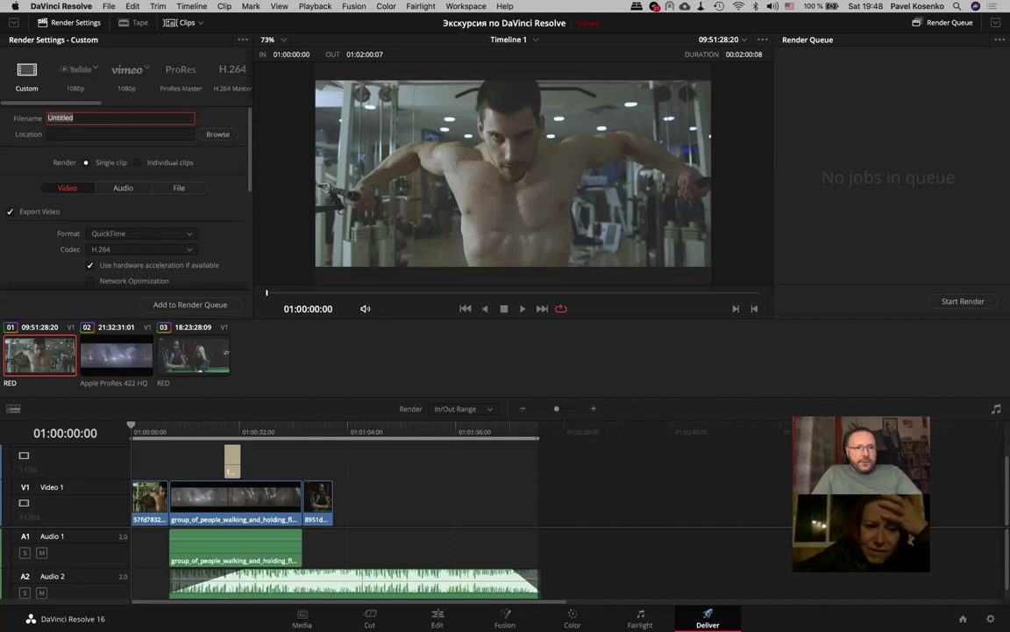
Apply the YouTube 1080p render preset and name the output file Экскурсия
click(82, 70)
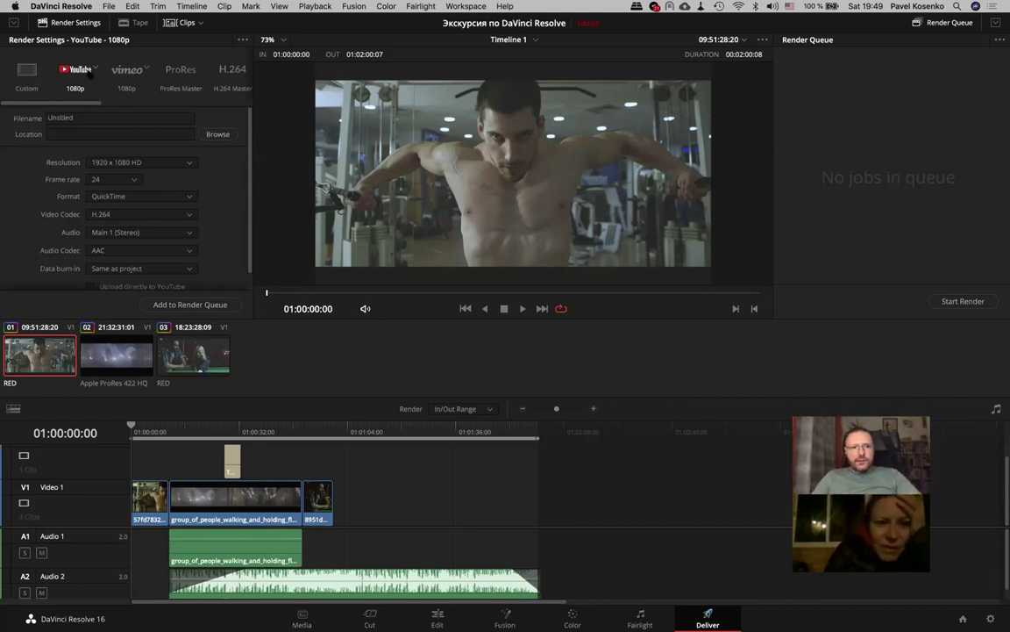
click(70, 114)
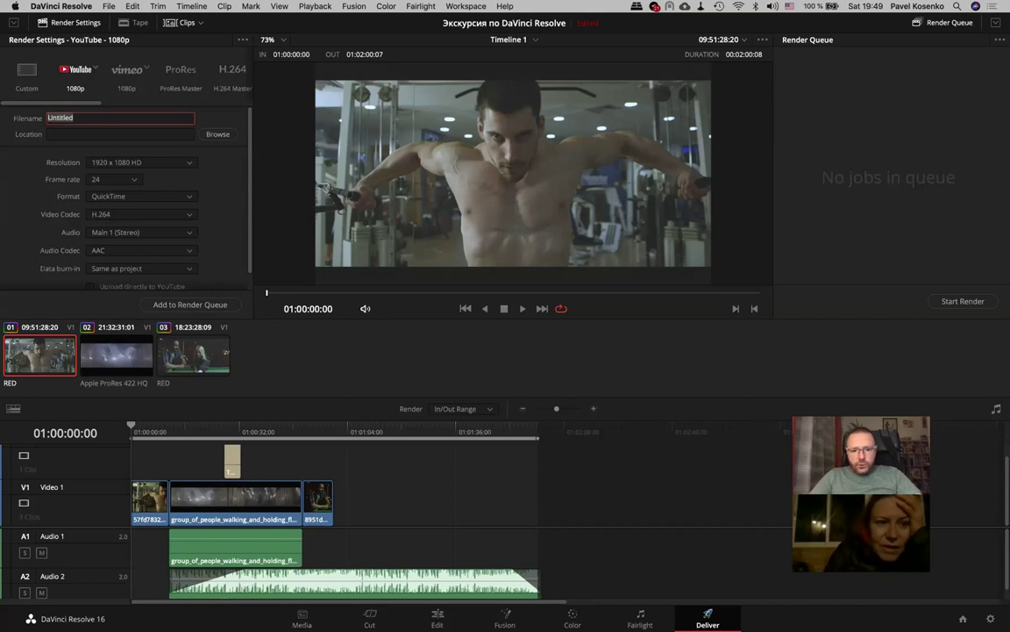
text(rcrehc)
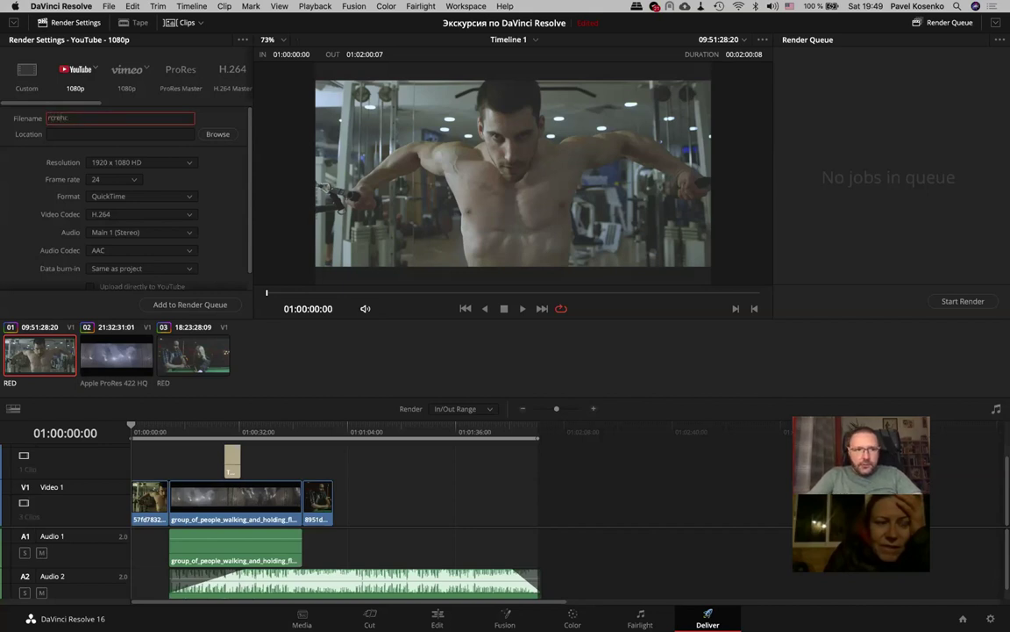
text(bz)
key(BackSpace)
key(BackSpace)
key(BackSpace)
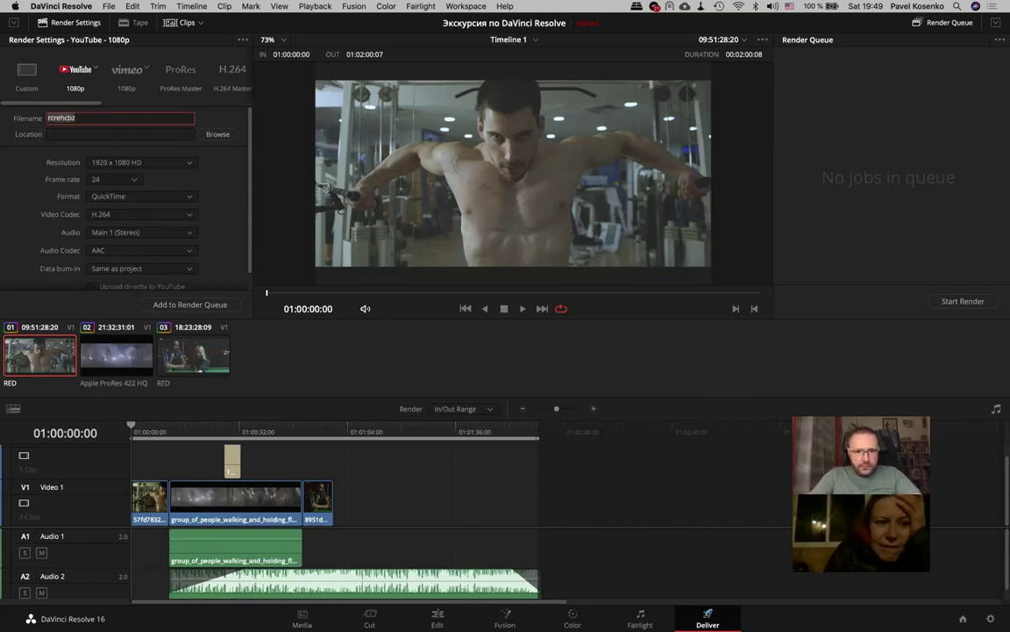
key(ctrl+space)
text(Экскурсия)
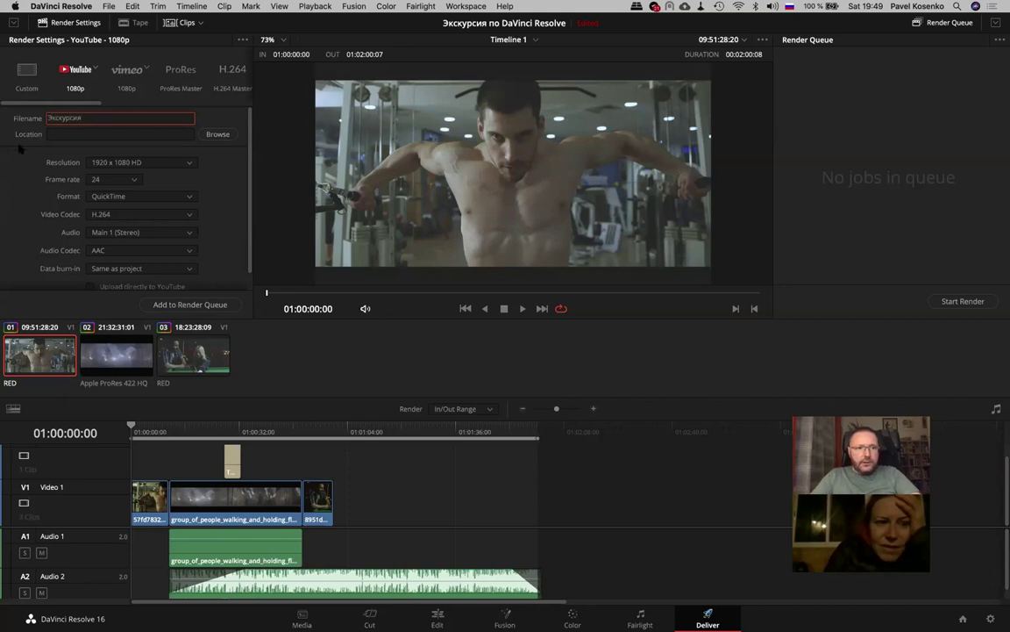
Set the render output location to the Desktop
click(218, 134)
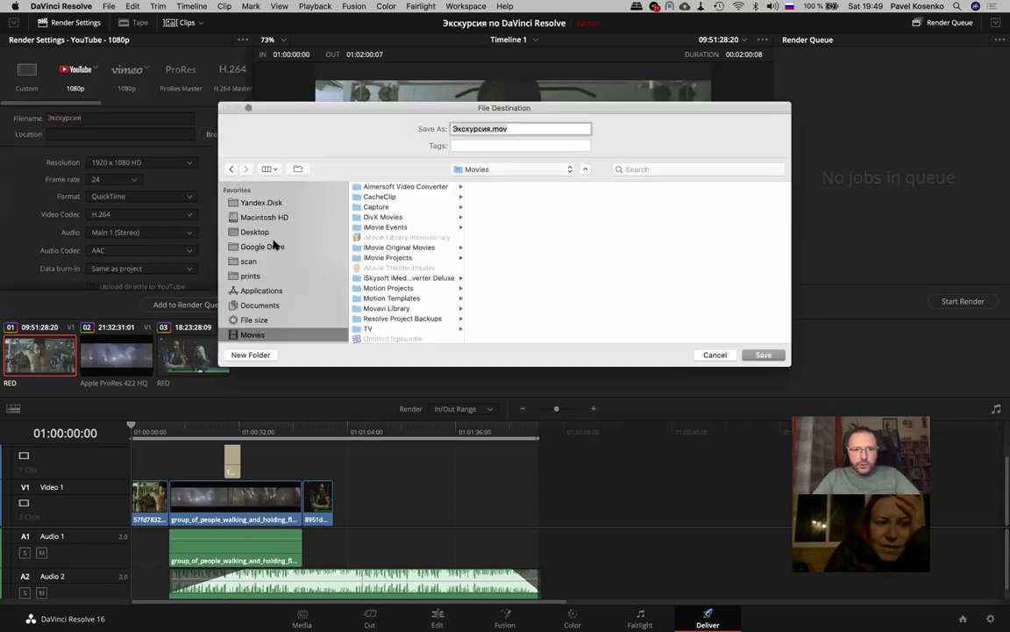
click(254, 233)
click(763, 354)
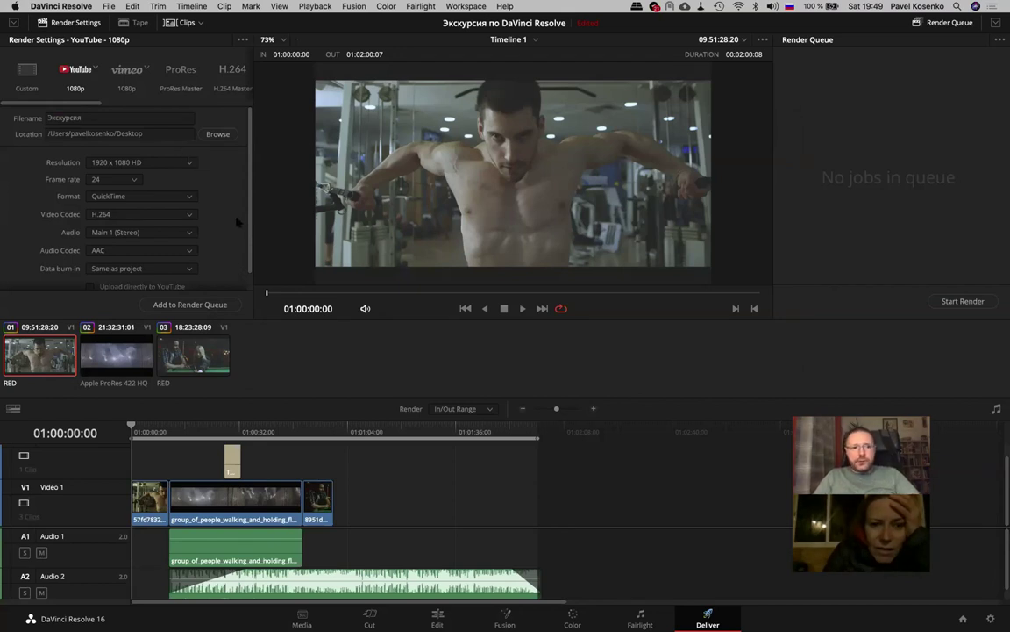
scroll(227, 204, down, 2)
scroll(227, 203, up, 2)
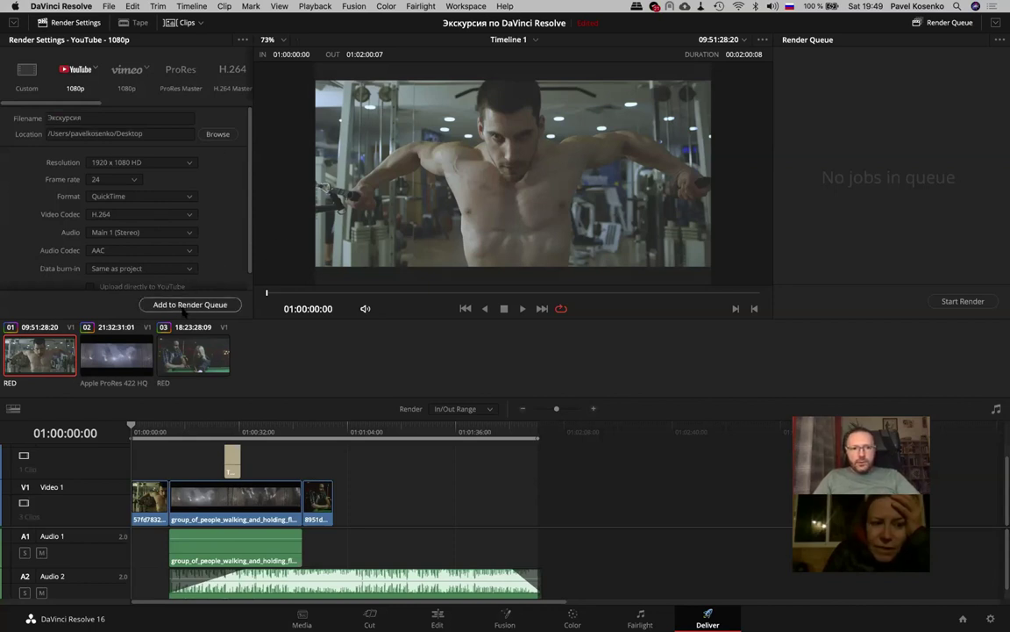
Add the Экскурсия job to the Render Queue and start rendering it
click(184, 307)
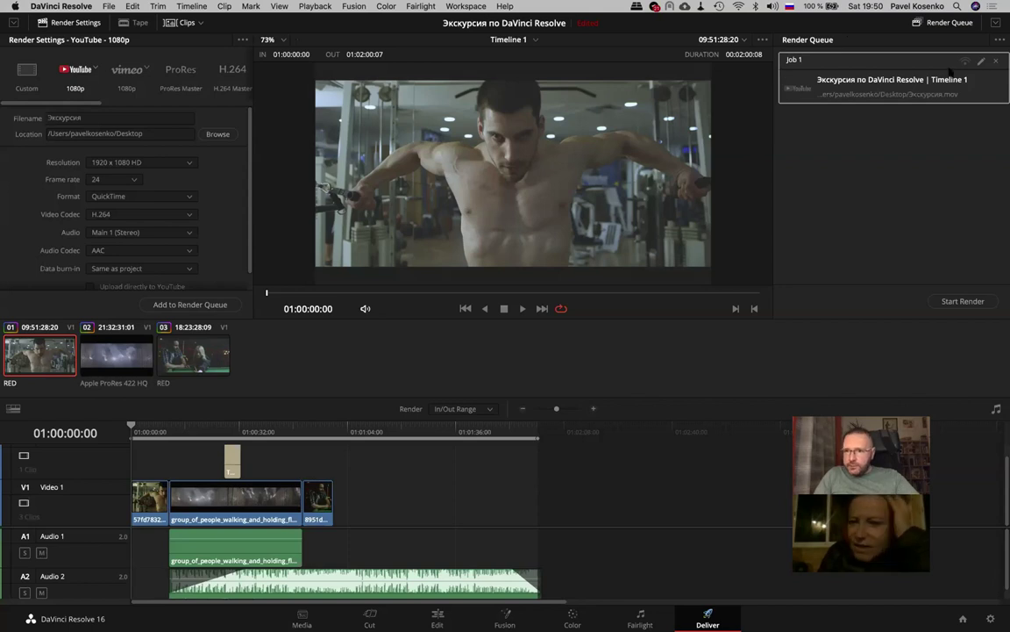
click(955, 302)
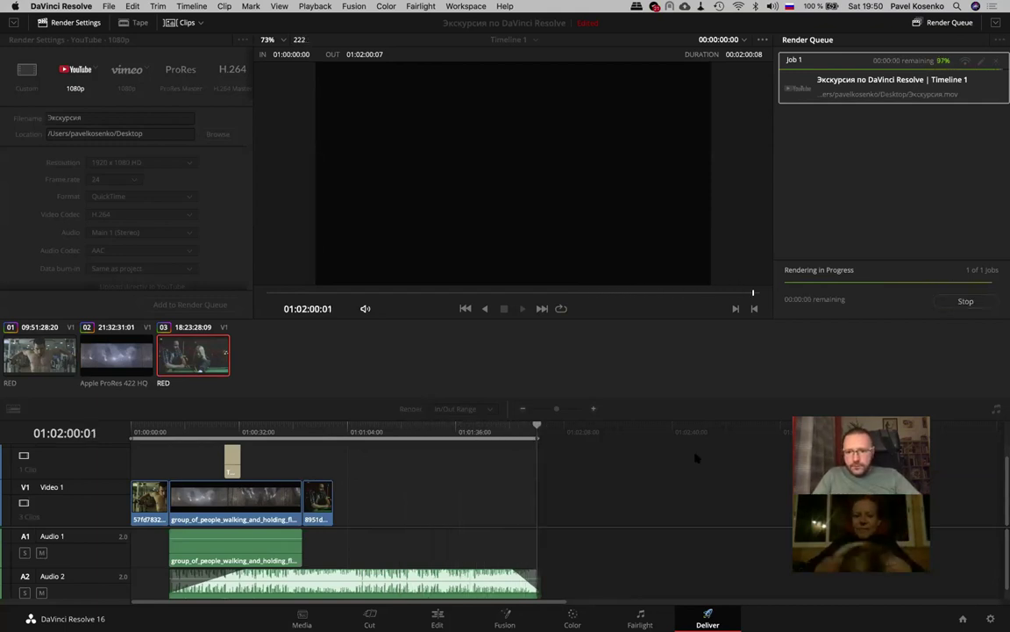
Reveal the desktop, move Экскурсия.mov to the centre and preview it in Quick Look
key(F11)
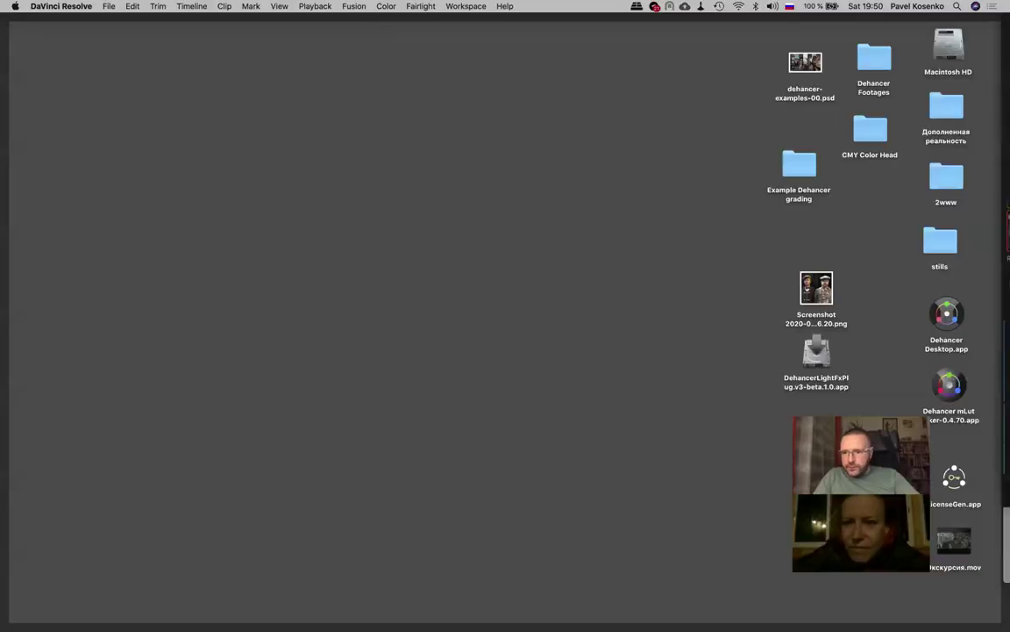
click(670, 458)
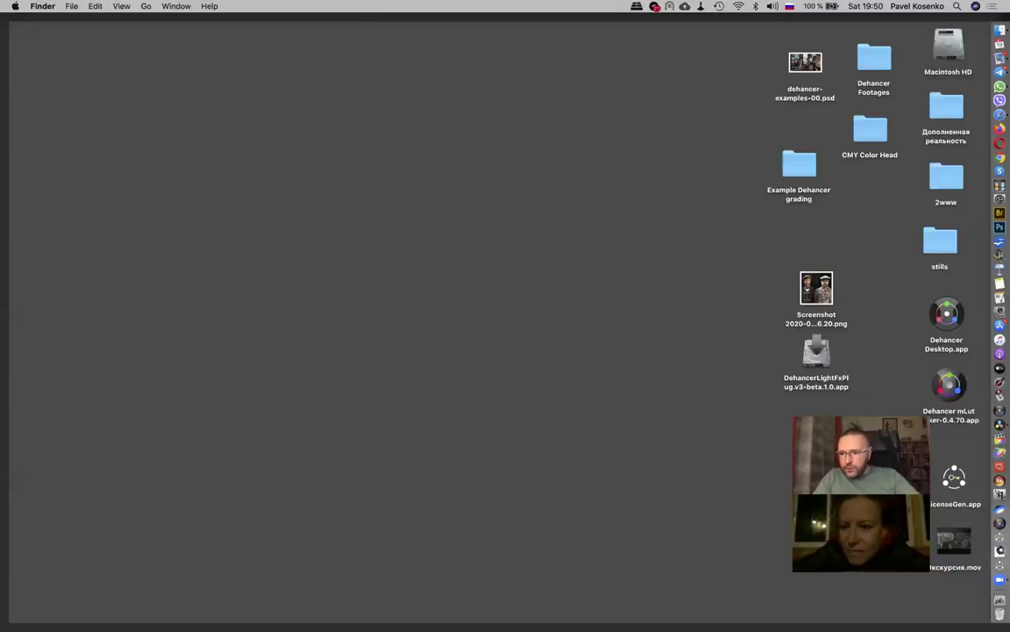
drag(955, 539, 504, 188)
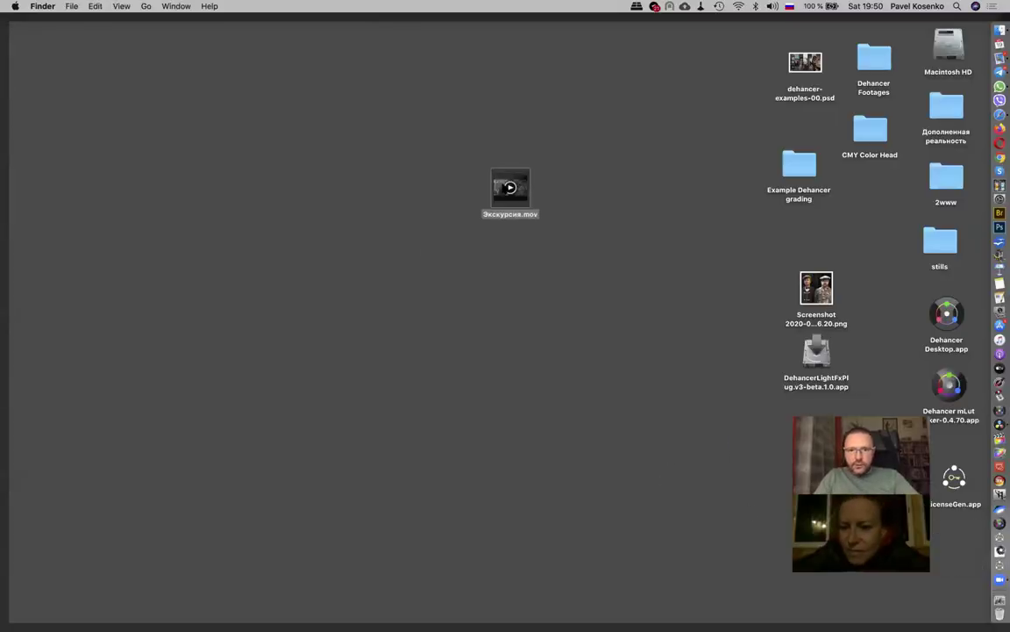
key(space)
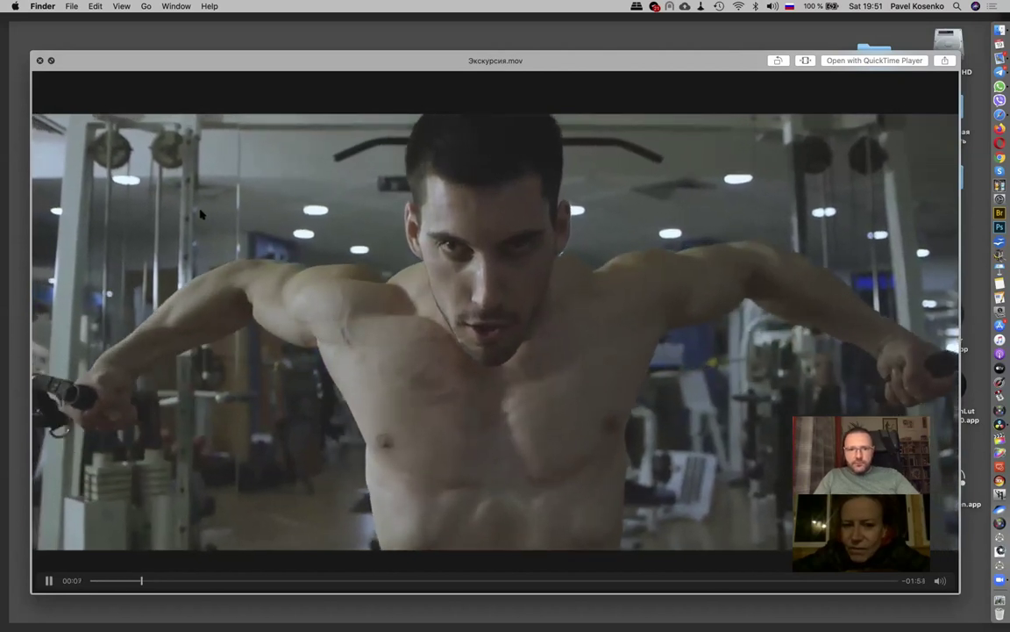
Replay Экскурсия.mov from the beginning, close the preview and return to Resolve
click(39, 60)
key(space)
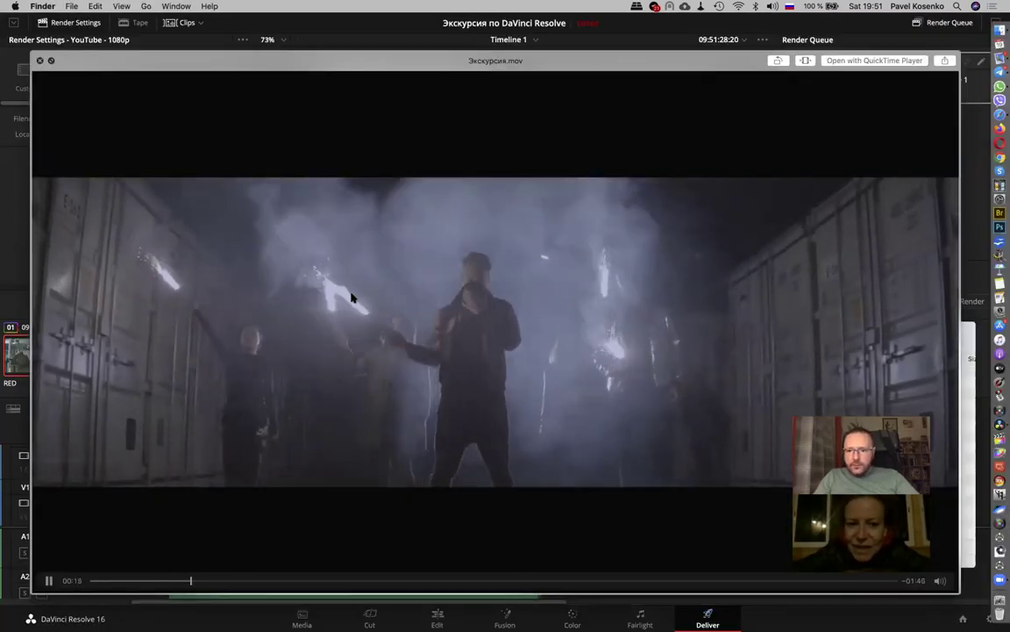
key(space)
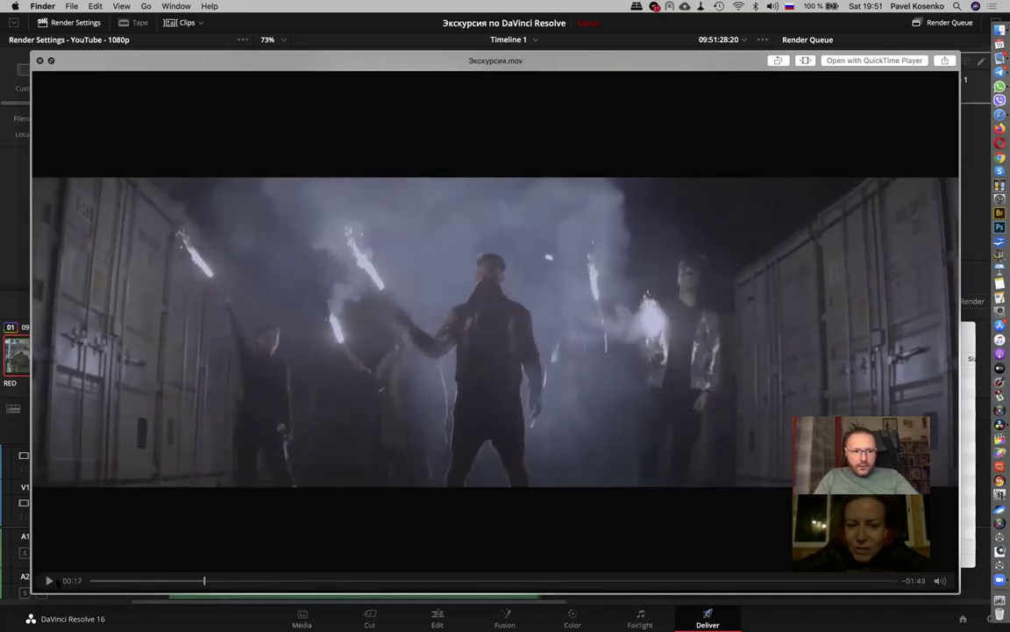
click(95, 581)
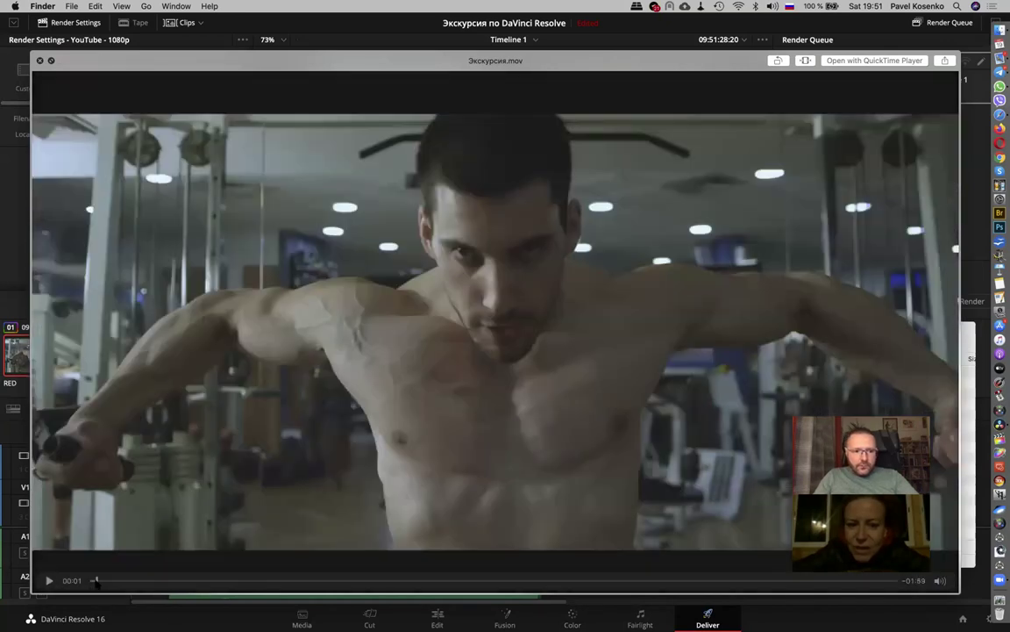
click(48, 580)
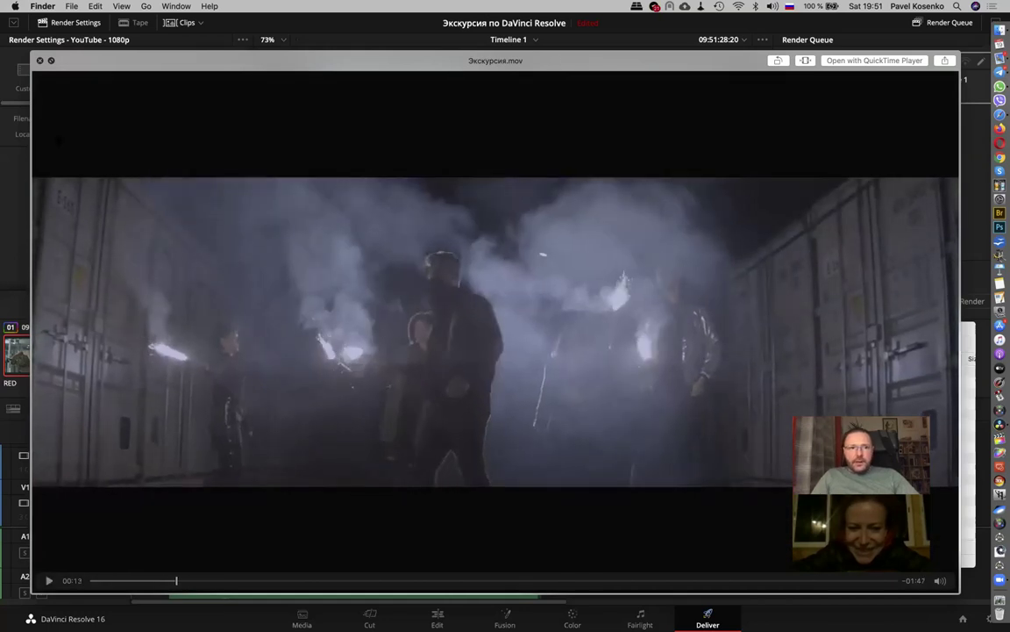
key(space)
click(838, 177)
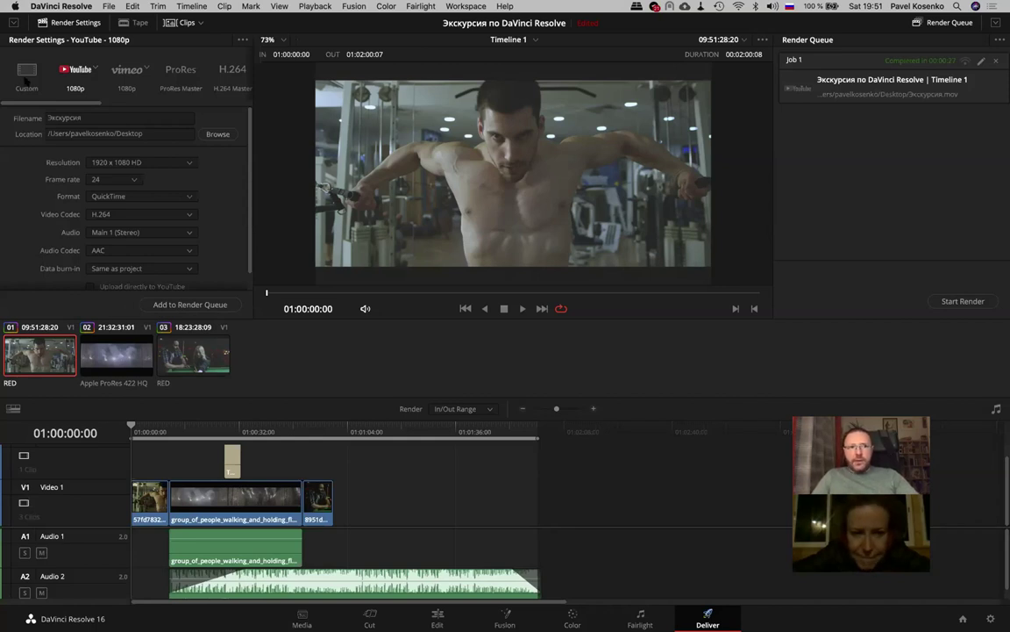
Switch to Custom render settings and set the resolution to 720 x 576 PAL
click(26, 79)
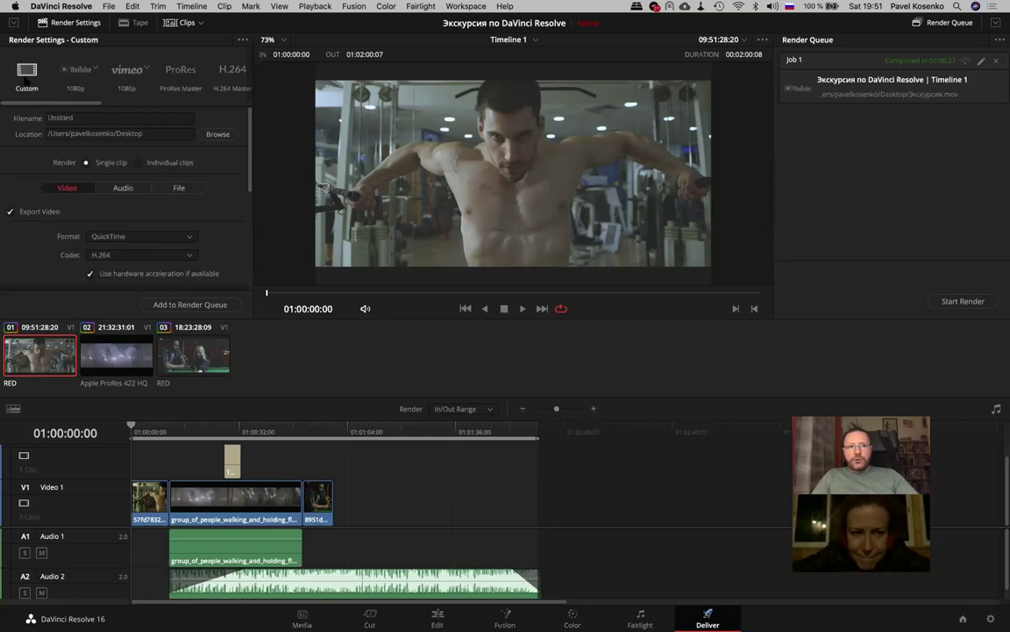
click(109, 118)
scroll(215, 181, down, 3)
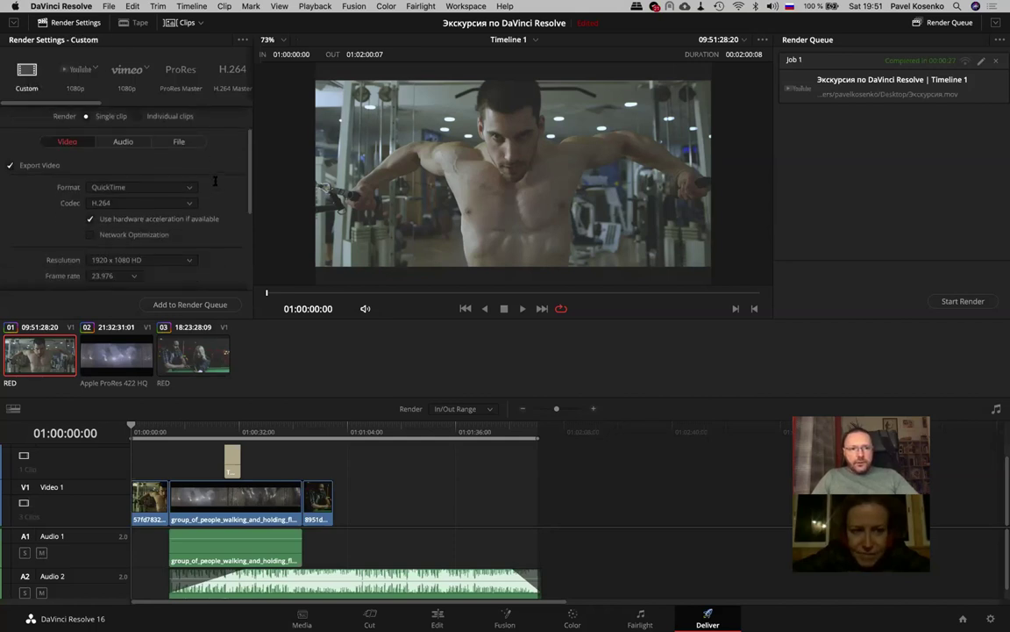
click(158, 244)
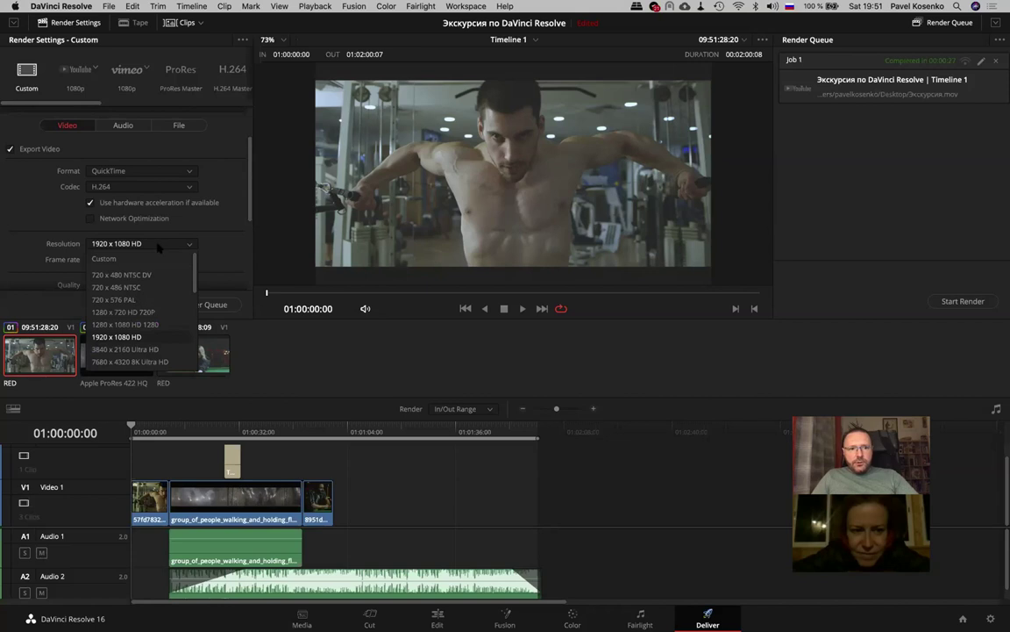
click(151, 301)
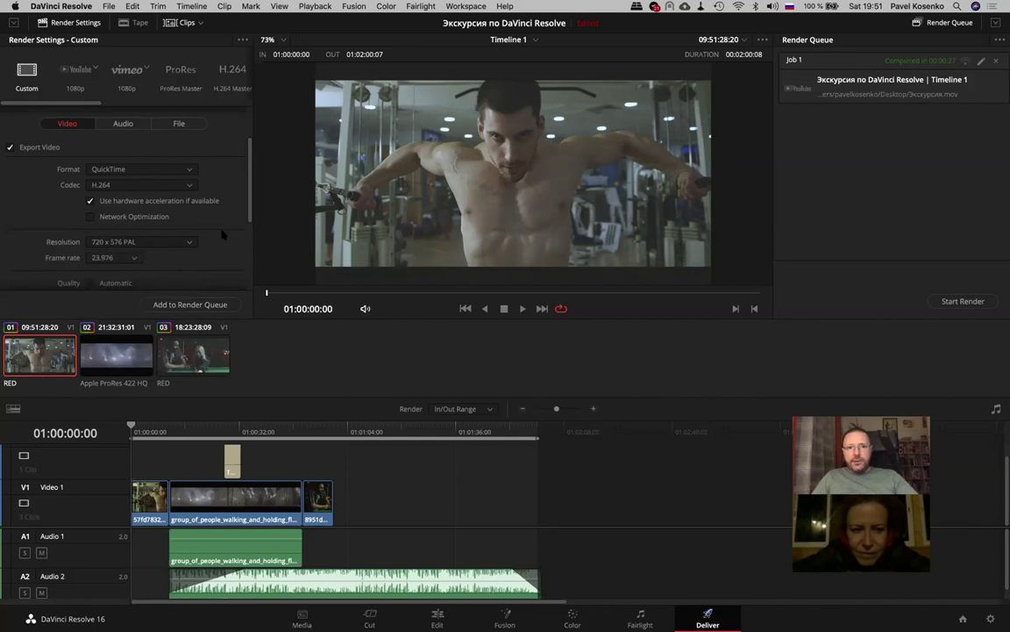
Add the custom 720 x 576 PAL Untitled.mov job to the Render Queue as Job 2
scroll(222, 233, down, 2)
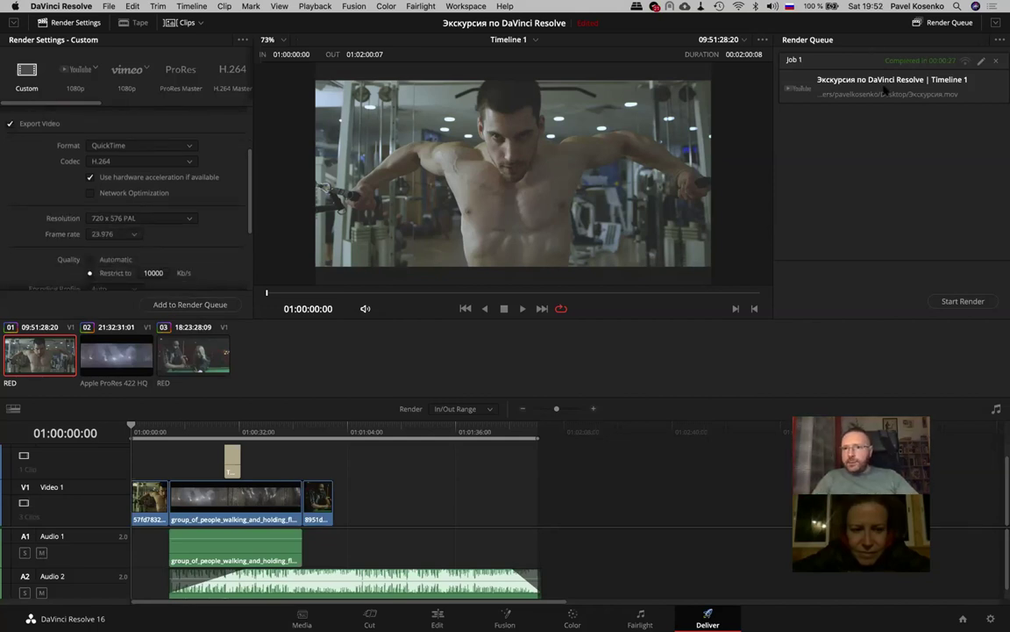
click(193, 304)
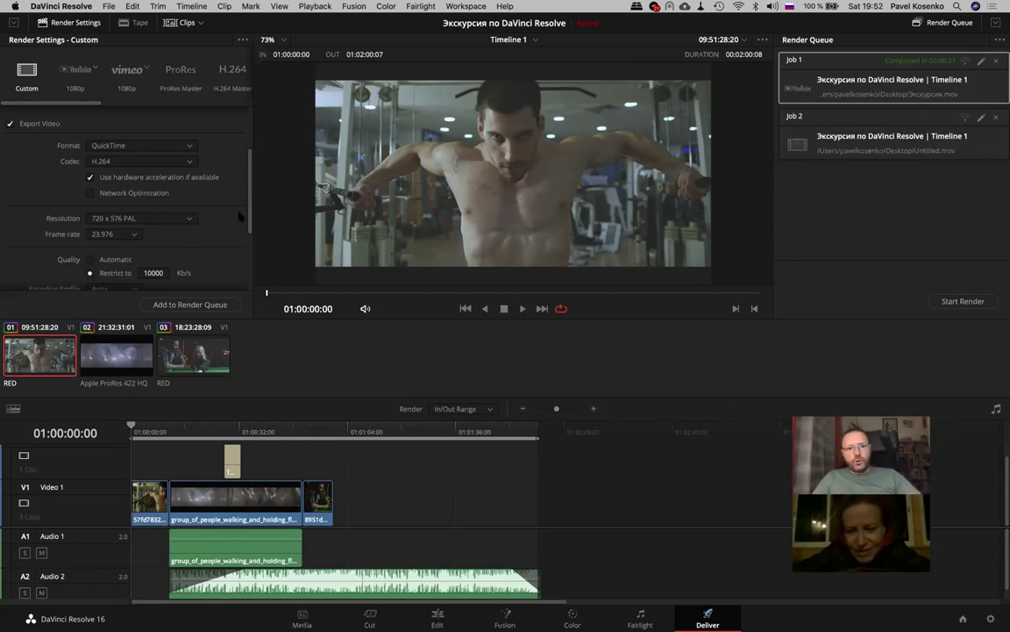
scroll(187, 217, down, 3)
scroll(187, 216, down, 3)
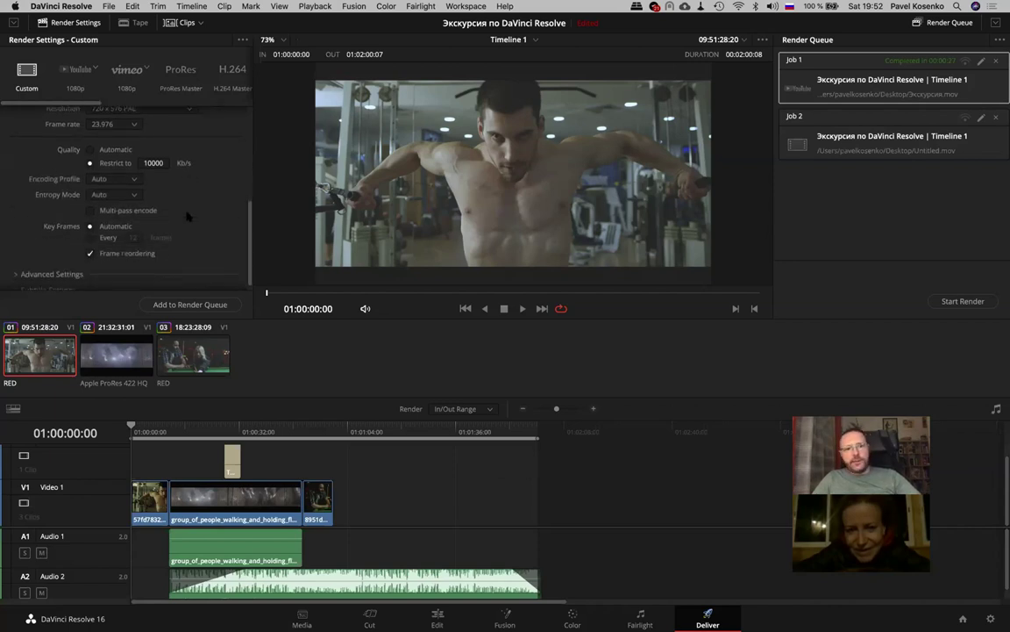
scroll(187, 217, up, 3)
scroll(187, 216, up, 3)
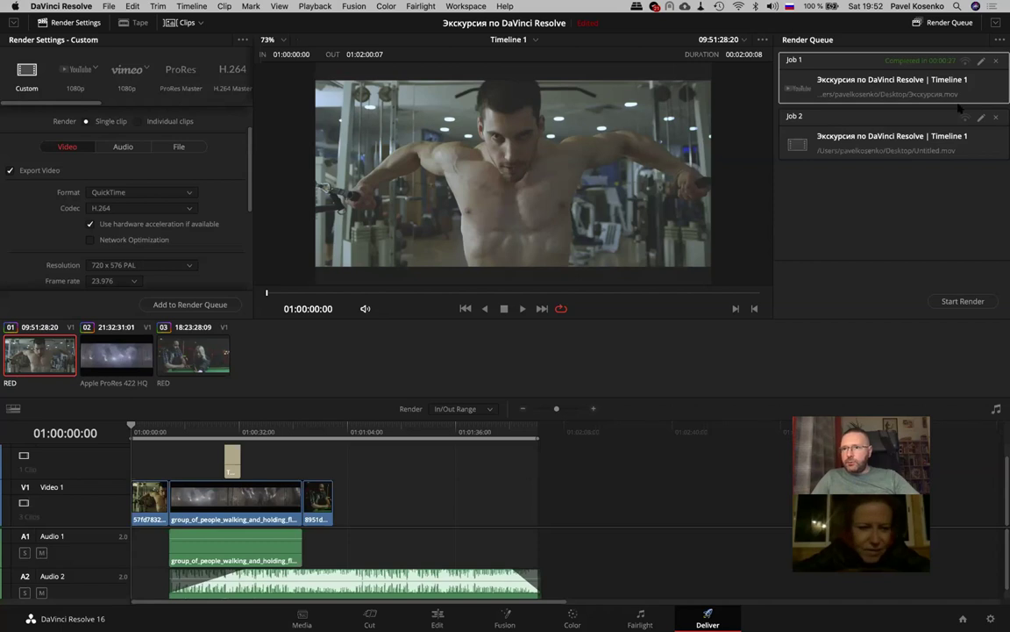
Delete Job 2, the 720 x 576 render job, from the Render Queue
click(871, 129)
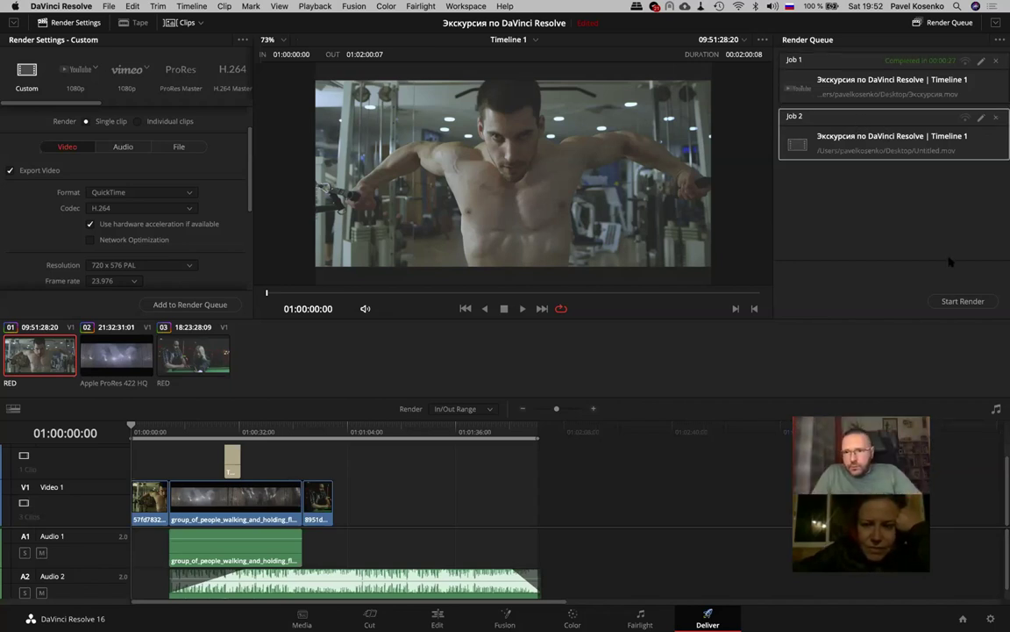
click(996, 117)
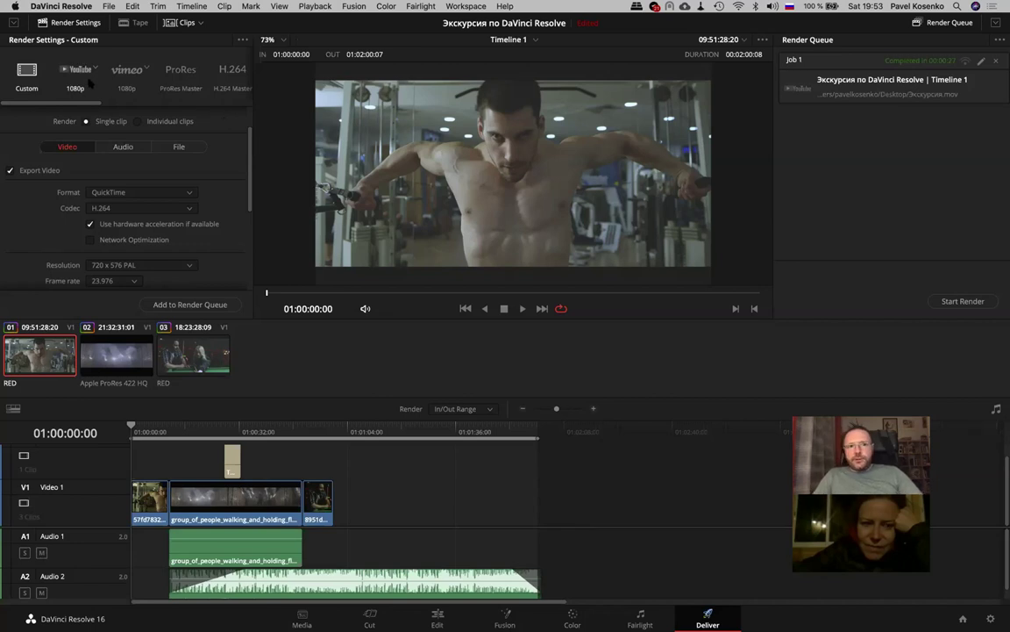
Apply the YouTube 1080p preset and replace the old Job 1 with a new Untitled.mov job
click(78, 74)
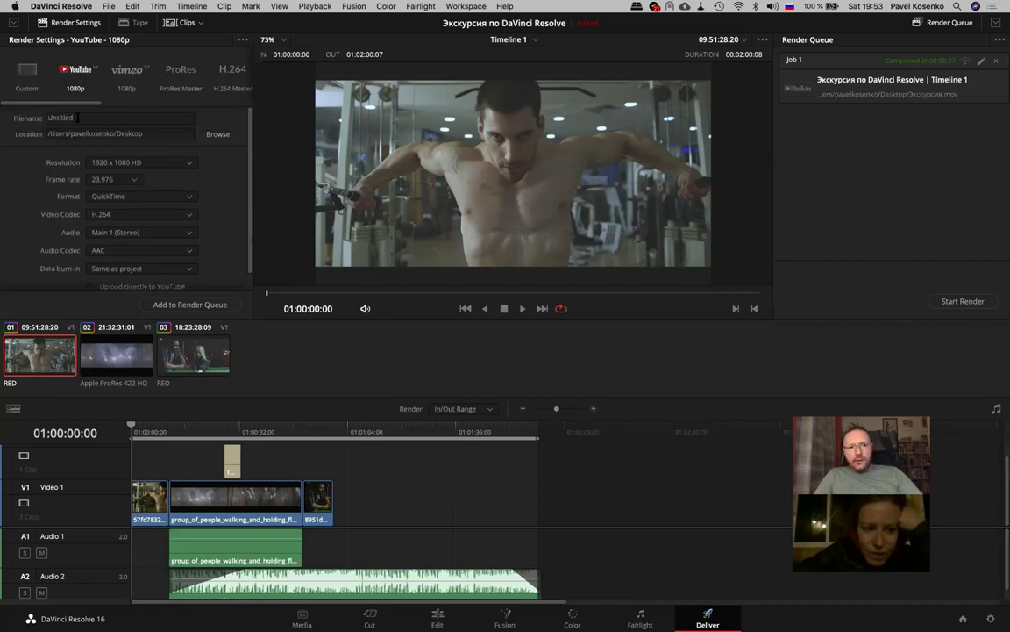
click(132, 118)
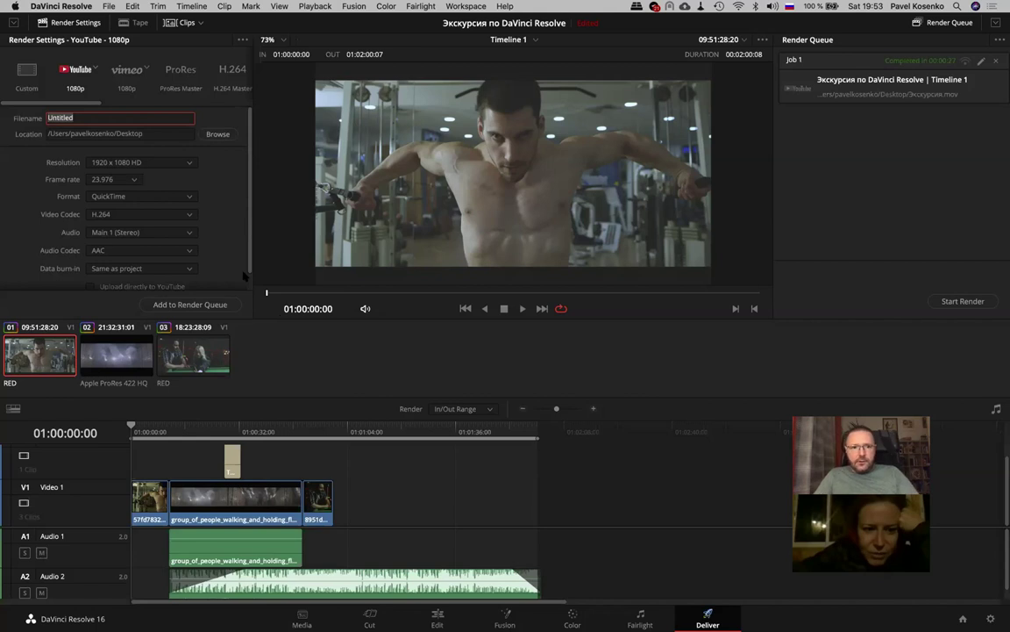
click(995, 62)
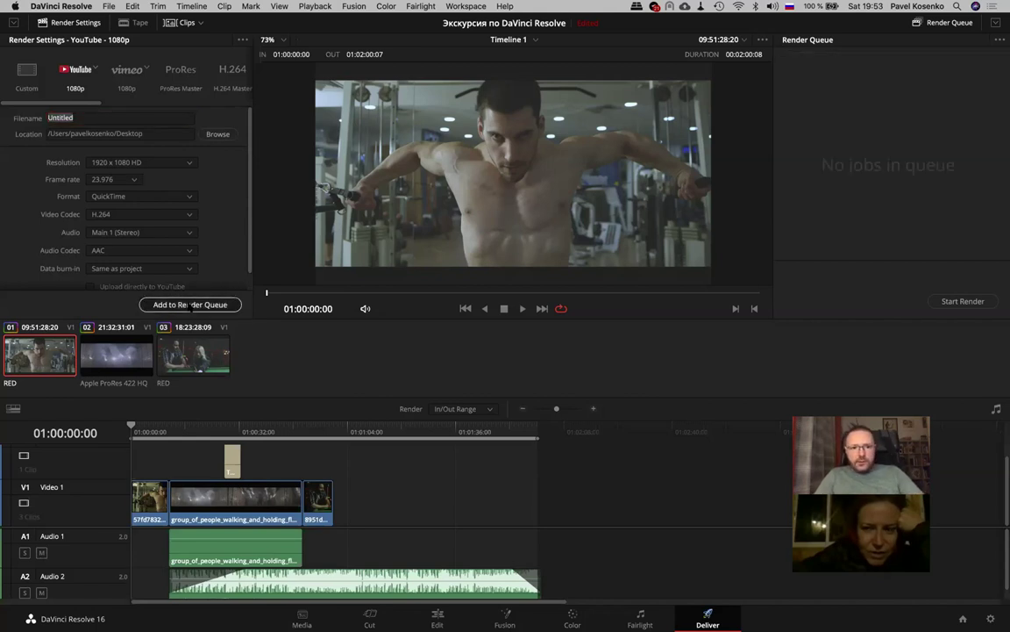
click(189, 305)
Start rendering the Untitled.mov job, then stop it so it shows Job Cancelled
click(962, 302)
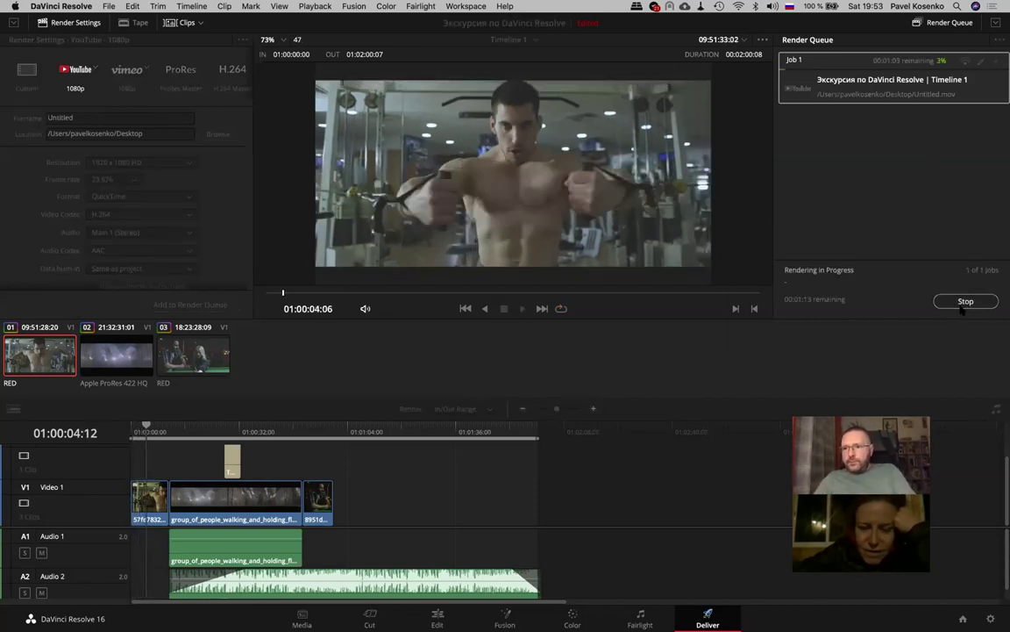
click(962, 304)
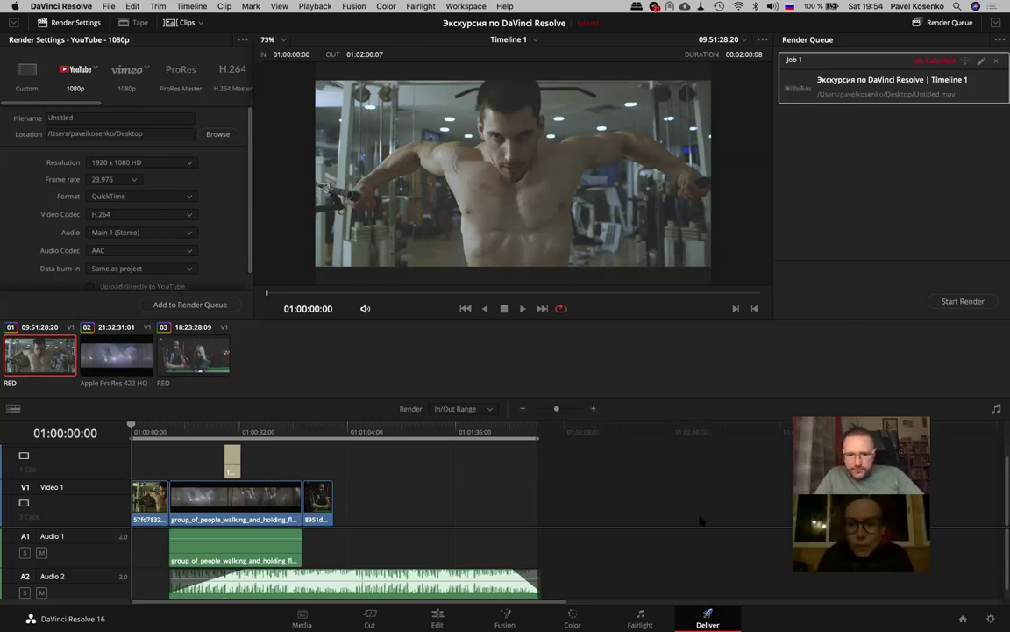
key(super+Tab)
key(super+Tab)
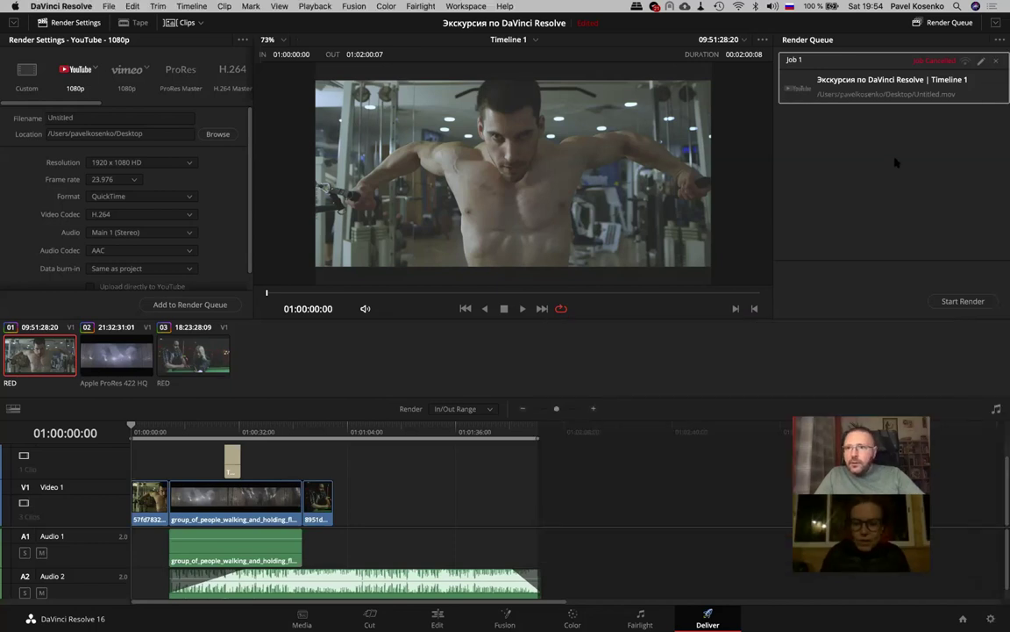